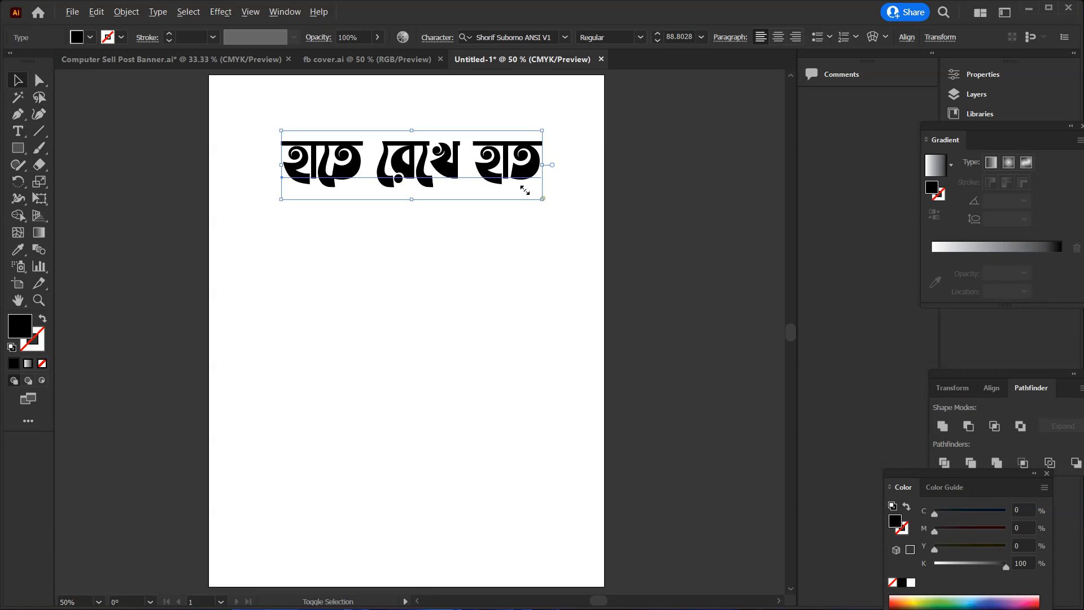
Shrink the Bengali text line to about 53.5 pt and place a copy enlarged to about 108.5 pt below it
{"action": "left_click_drag", "start_coordinate": [542, 199], "coordinate": [484, 184]}
{"action": "left_click_drag", "start_coordinate": [410, 153], "coordinate": [406, 252]}
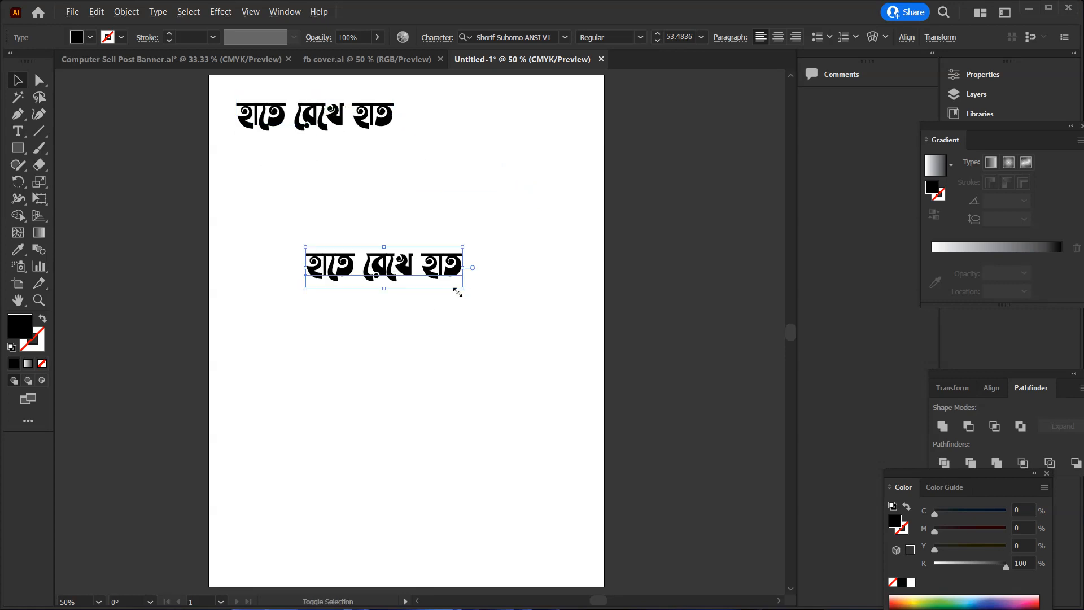
{"action": "left_click_drag", "start_coordinate": [463, 289], "coordinate": [543, 317]}
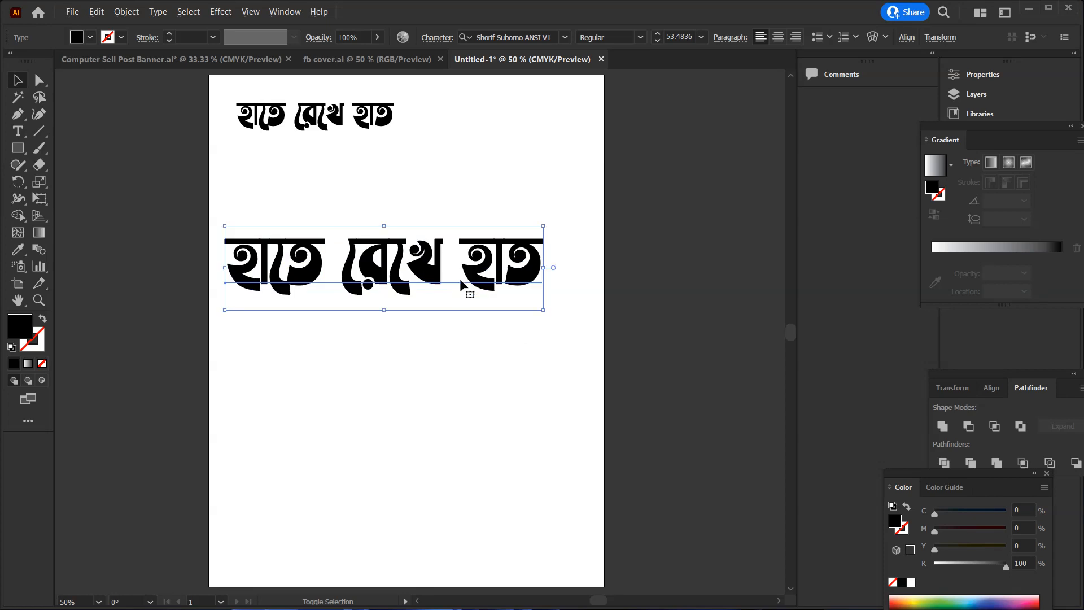
{"action": "left_click_drag", "start_coordinate": [484, 277], "coordinate": [506, 288]}
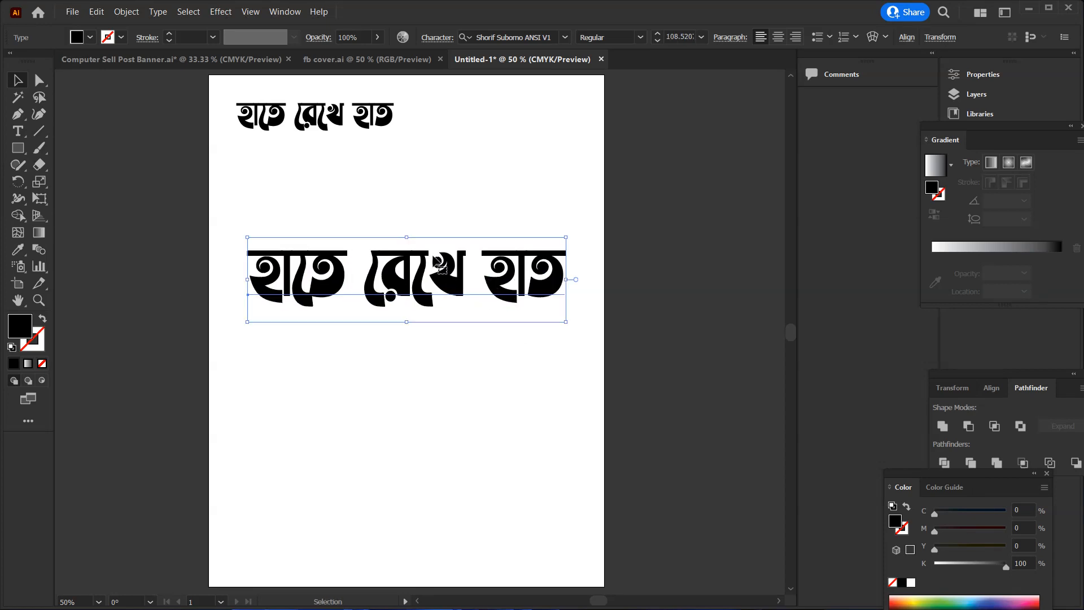
Convert the enlarged text copy to outlines and ungroup it into separate letters
{"action": "key", "text": "a"}
{"action": "key", "text": "ctrl+shift+o"}
{"action": "key", "text": "v"}
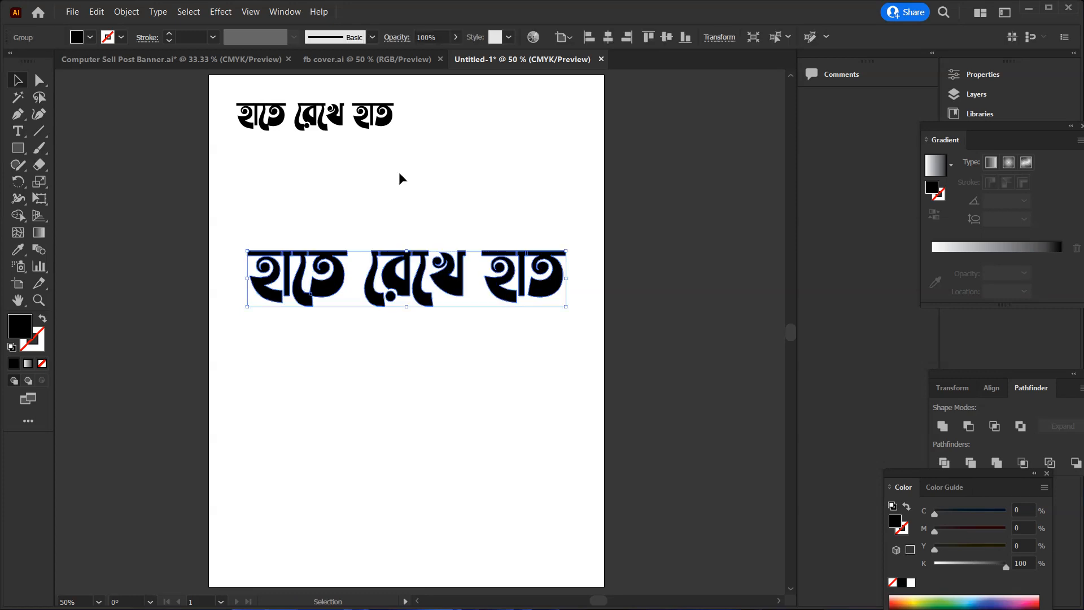
{"action": "right_click", "coordinate": [224, 202]}
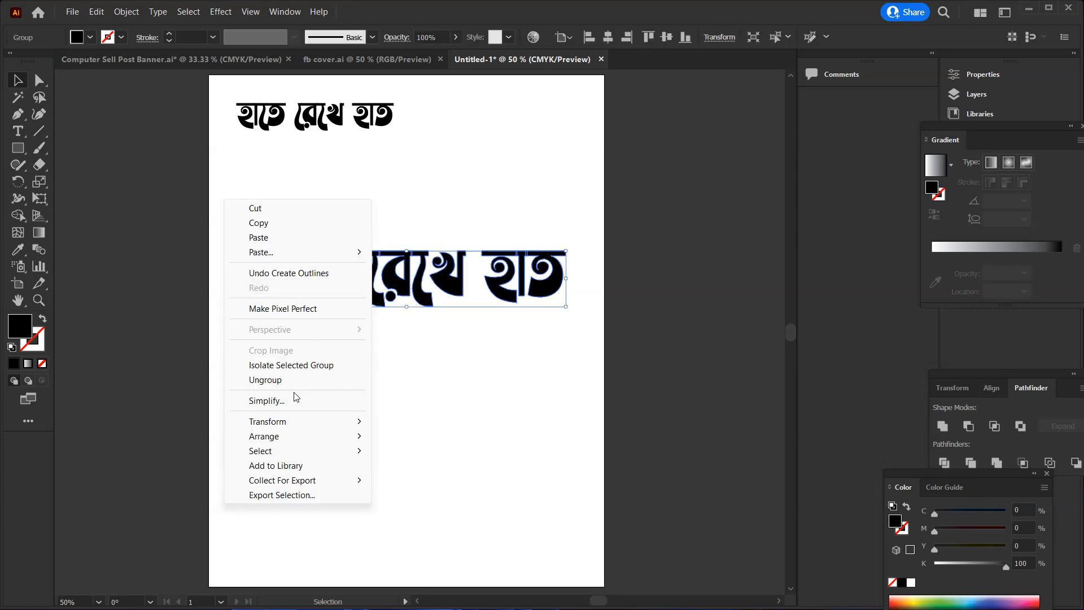
{"action": "left_click", "coordinate": [282, 380]}
Separate the outlined words by moving হাতে up toward the artboard's left edge and রেখে up beside it
{"action": "left_click_drag", "start_coordinate": [341, 189], "coordinate": [262, 232]}
{"action": "left_click", "coordinate": [411, 235]}
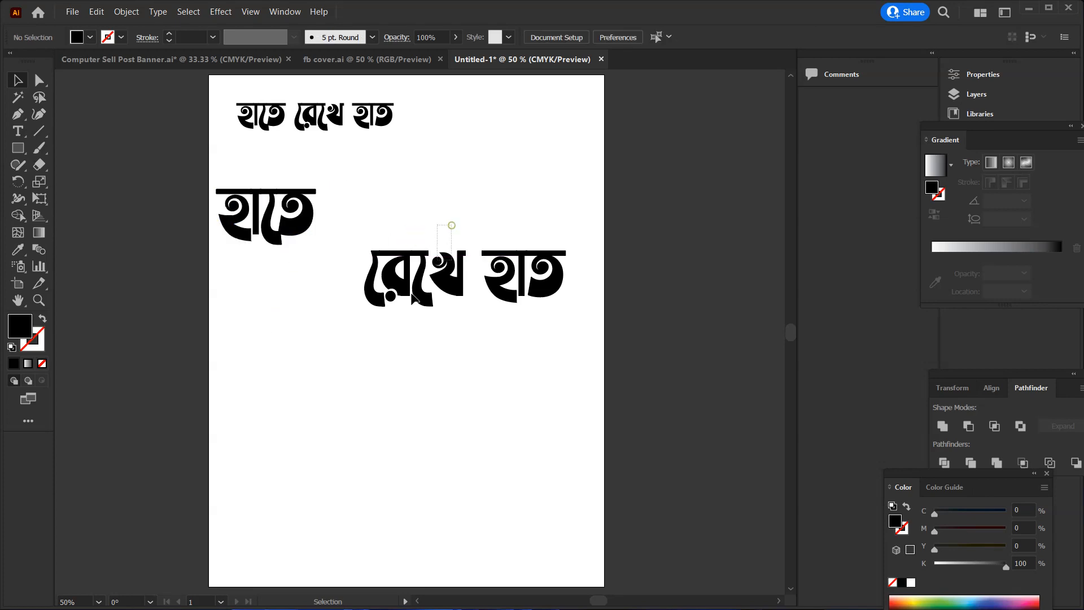
{"action": "left_click_drag", "start_coordinate": [386, 315], "coordinate": [400, 223]}
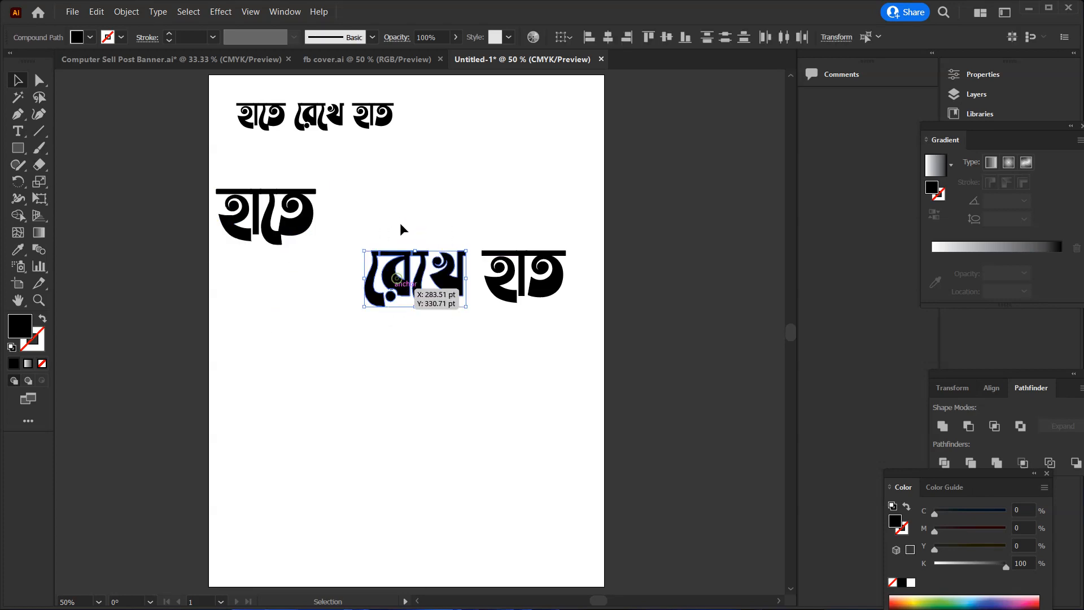
{"action": "left_click", "coordinate": [506, 228]}
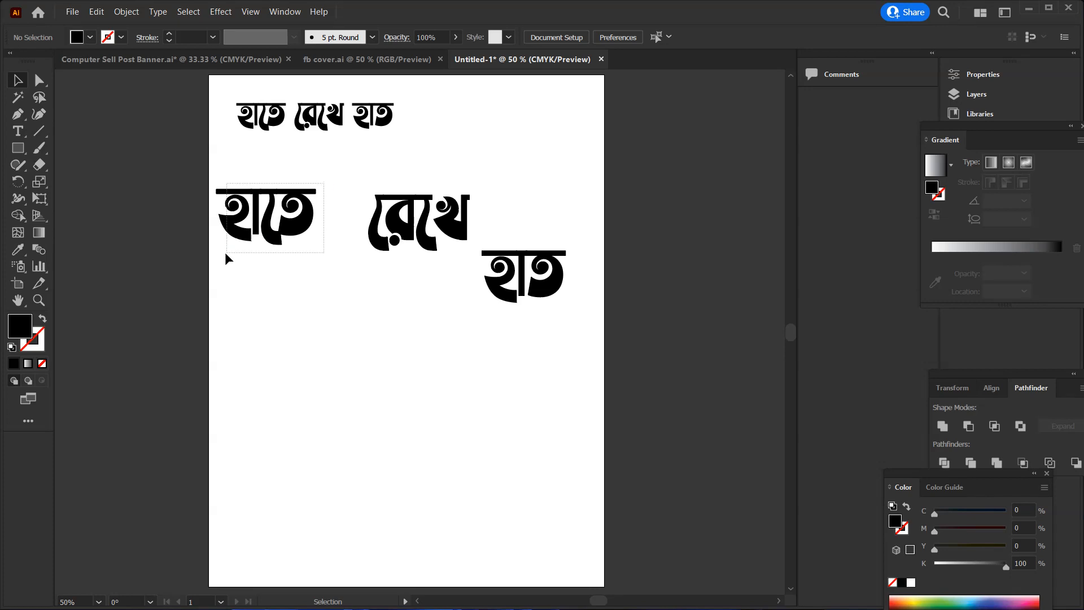
Move the outlined word হাতে below the other words and enlarge it considerably
{"action": "left_click_drag", "start_coordinate": [225, 253], "coordinate": [257, 213]}
{"action": "left_click_drag", "start_coordinate": [305, 243], "coordinate": [452, 422]}
{"action": "left_click", "coordinate": [504, 410]}
Pull the letter হ slightly left and the vertical া sign upward, away from the rest of the enlarged word
{"action": "left_click", "coordinate": [368, 342]}
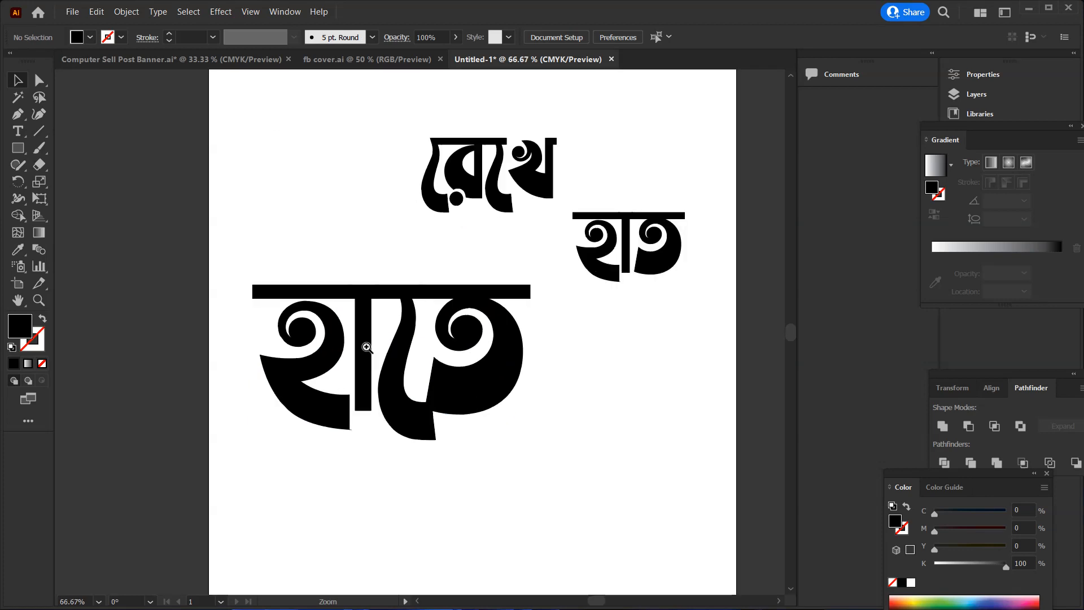
{"action": "left_click", "coordinate": [368, 341]}
{"action": "key", "text": "v"}
{"action": "left_click", "coordinate": [296, 339]}
{"action": "left_click_drag", "start_coordinate": [348, 314], "coordinate": [329, 321]}
{"action": "left_click", "coordinate": [404, 299]}
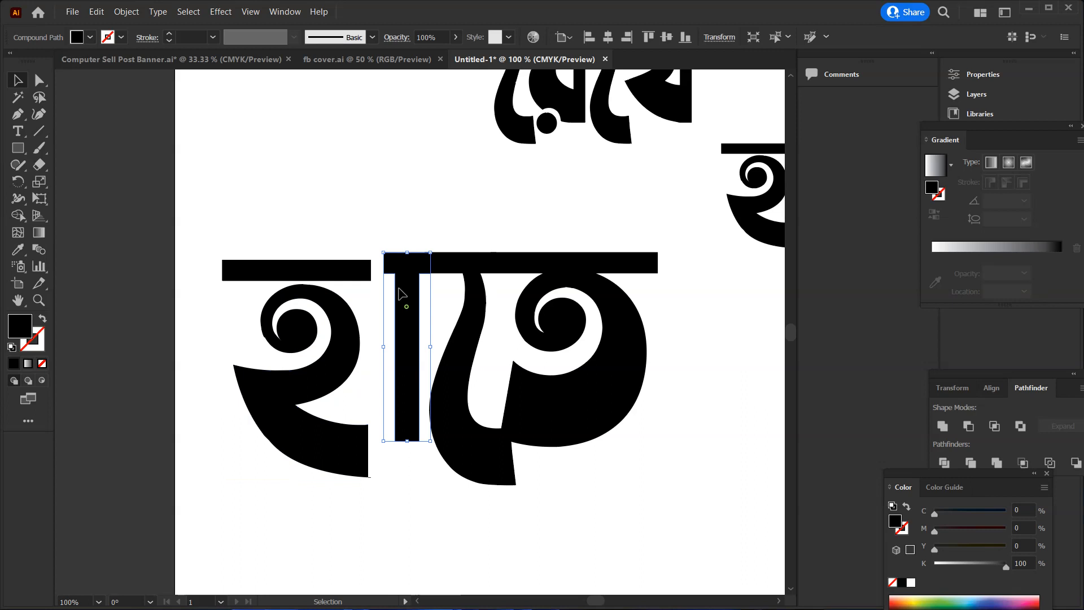
{"action": "left_click_drag", "start_coordinate": [404, 299], "coordinate": [395, 266]}
Separate the ে sign and the letter ত in the enlarged word, offsetting ত down and to the right
{"action": "left_click", "coordinate": [472, 288]}
{"action": "left_click_drag", "start_coordinate": [473, 290], "coordinate": [462, 327]}
{"action": "left_click", "coordinate": [558, 287]}
{"action": "left_click_drag", "start_coordinate": [558, 286], "coordinate": [577, 307]}
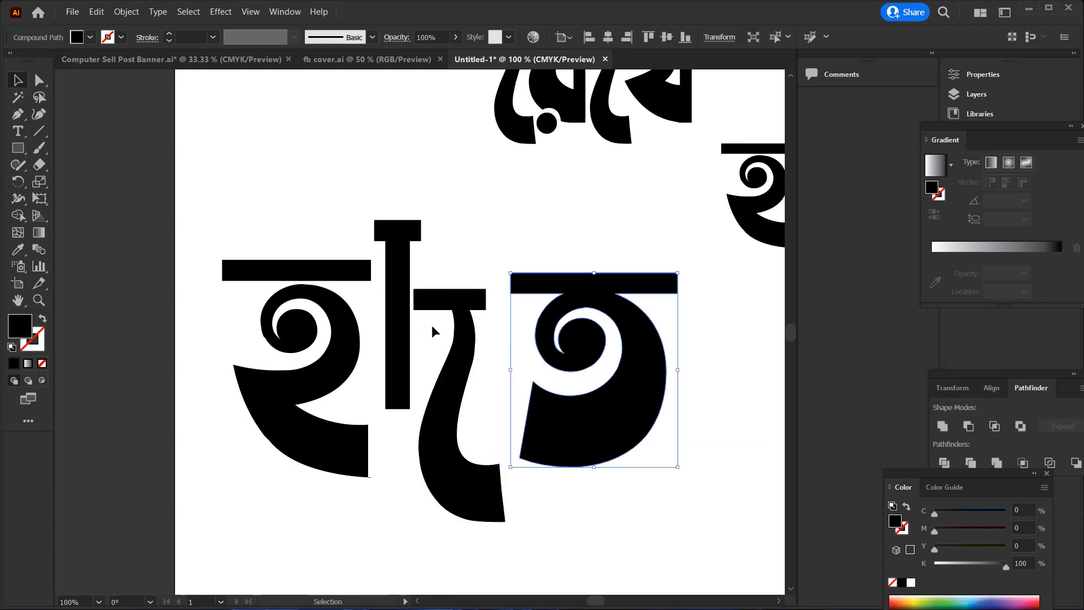
{"action": "left_click_drag", "start_coordinate": [472, 353], "coordinate": [479, 320]}
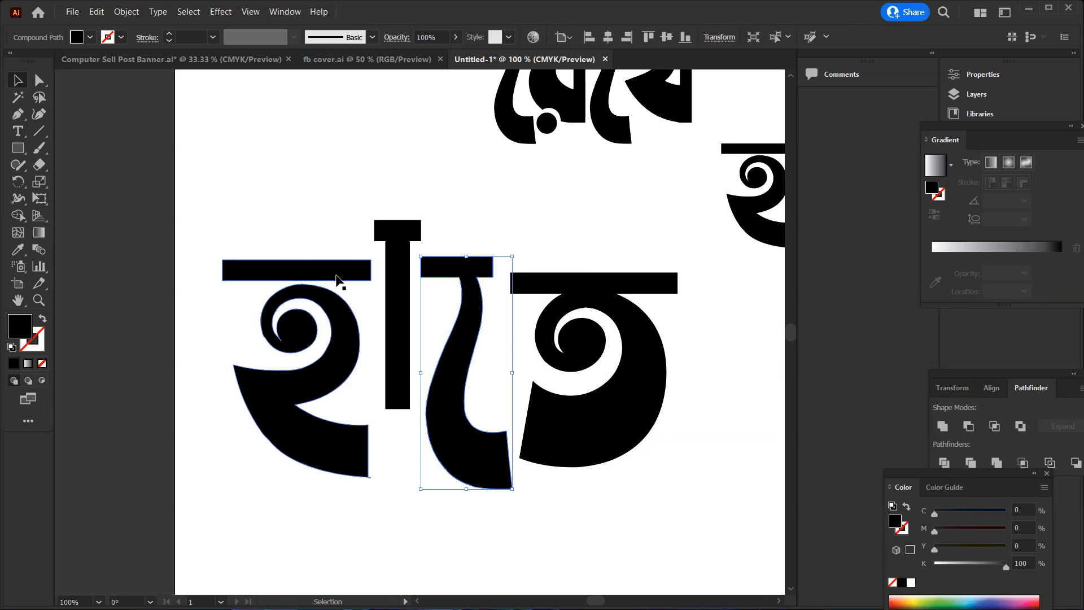
{"action": "left_click", "coordinate": [507, 232]}
Release the compound path of the enlarged letter হ
{"action": "left_click", "coordinate": [324, 276], "text": "ctrl"}
{"action": "left_click", "coordinate": [421, 362], "text": "ctrl"}
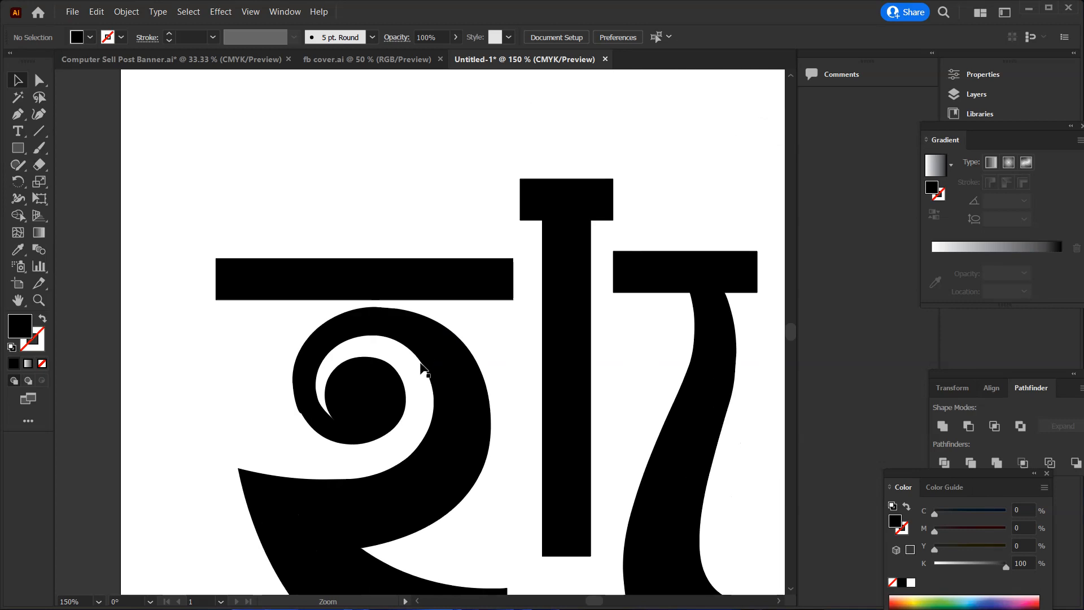
{"action": "left_click", "coordinate": [370, 329]}
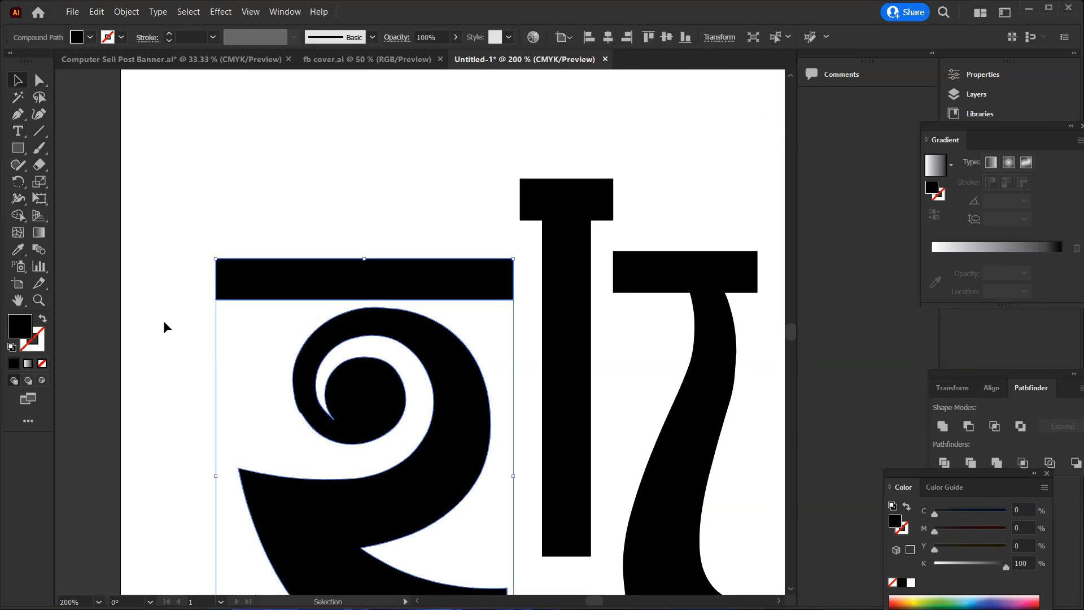
{"action": "right_click", "coordinate": [324, 304]}
{"action": "left_click", "coordinate": [342, 197]}
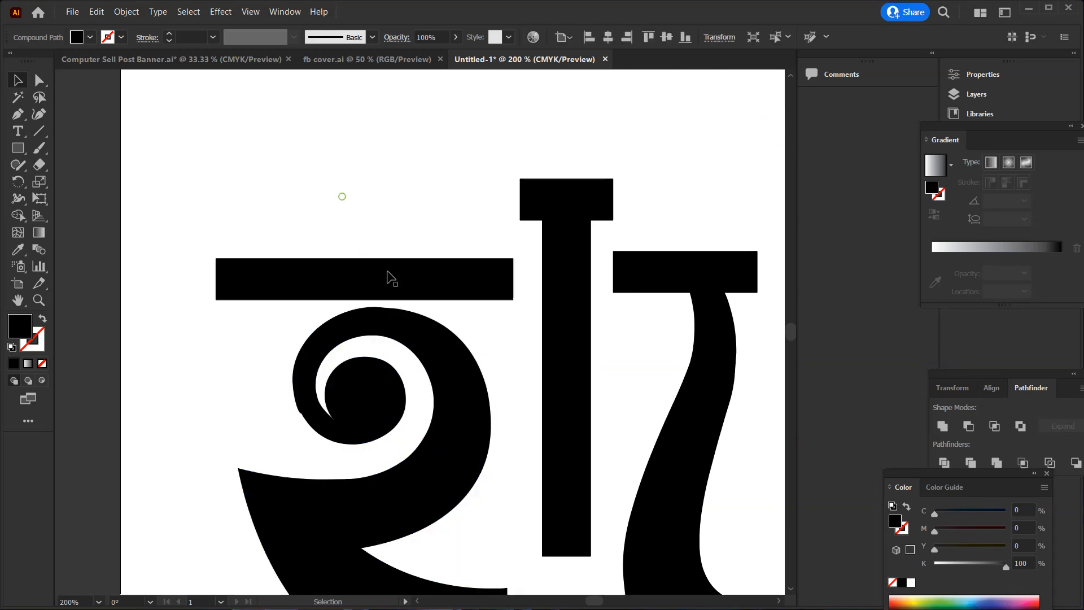
{"action": "left_click", "coordinate": [399, 278]}
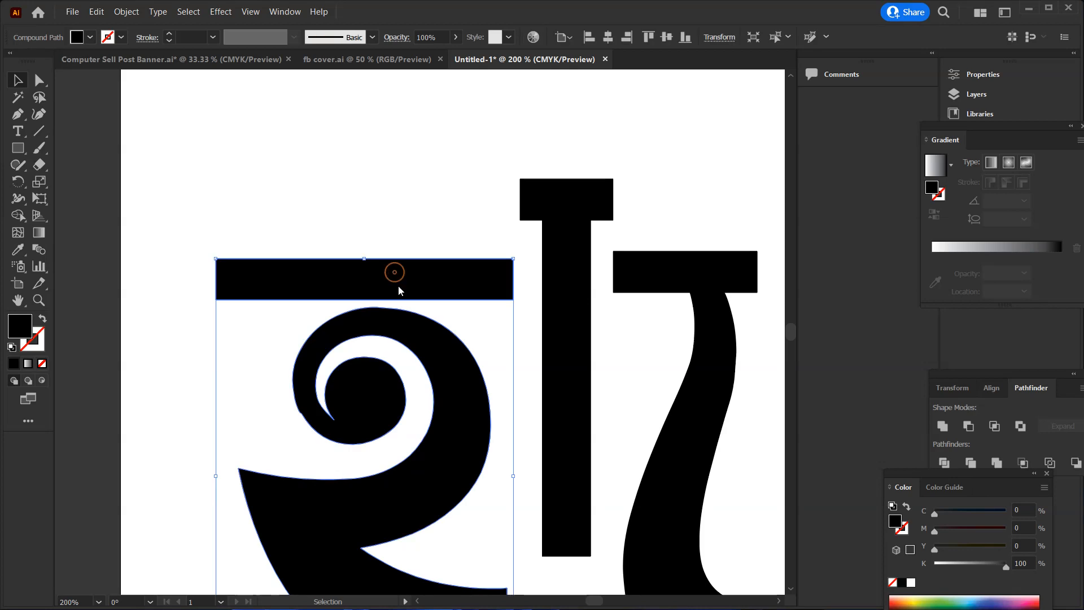
{"action": "right_click", "coordinate": [395, 274]}
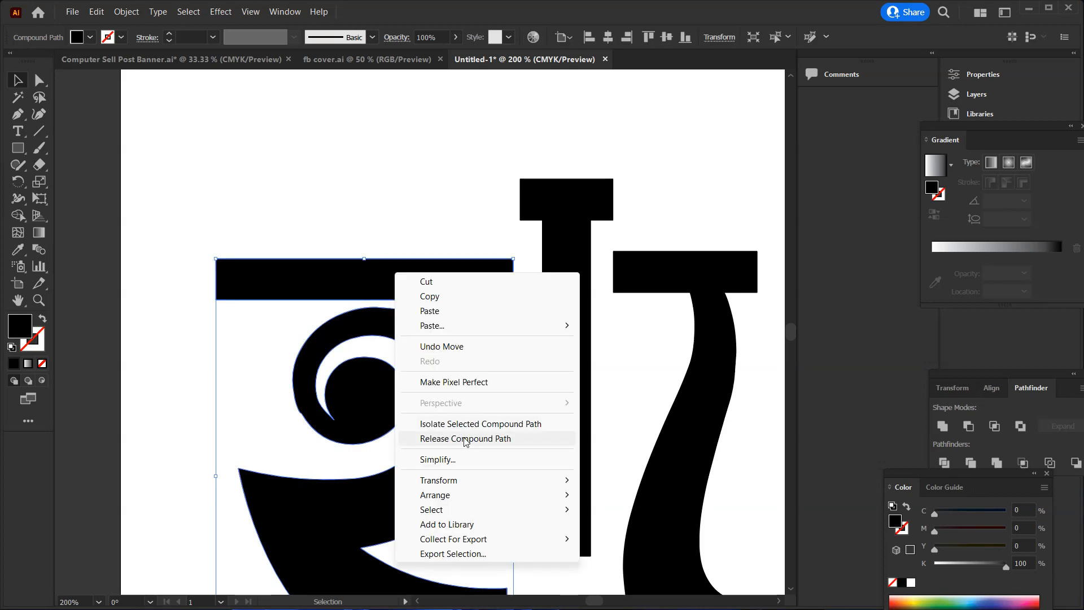
{"action": "left_click", "coordinate": [467, 443]}
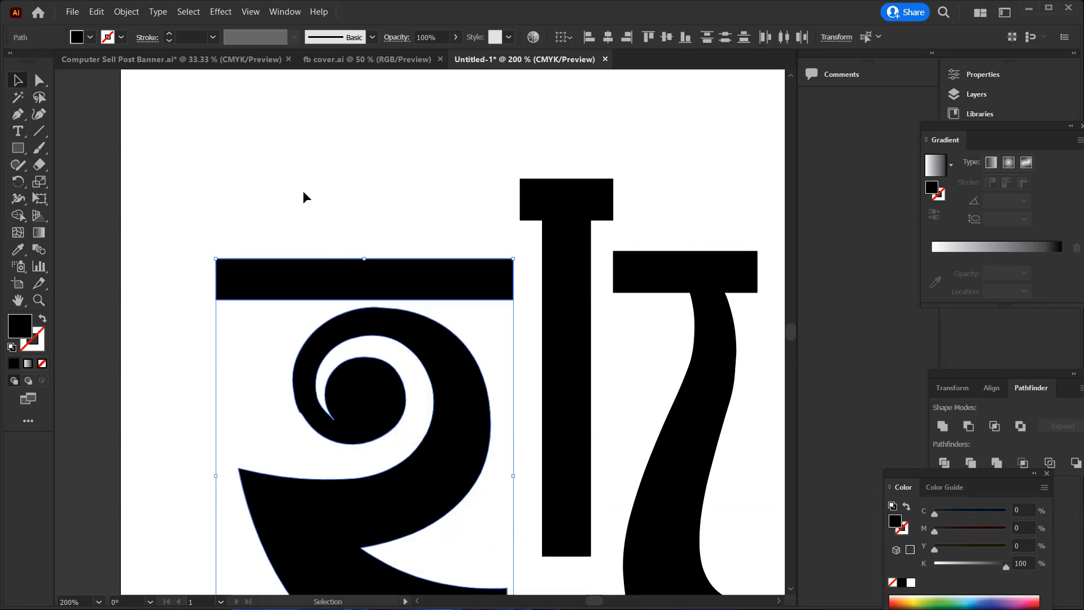
Delete the detached headline bar above the letter হ, keeping its curved body
{"action": "left_click", "coordinate": [303, 191]}
{"action": "left_click", "coordinate": [310, 265]}
{"action": "key", "text": "Delete"}
{"action": "scroll", "coordinate": [339, 362], "scroll_direction": "down", "scroll_amount": 2}
{"action": "left_click", "coordinate": [323, 278]}
{"action": "scroll", "coordinate": [373, 134], "scroll_direction": "down", "scroll_amount": 1}
{"action": "left_click", "coordinate": [372, 134]}
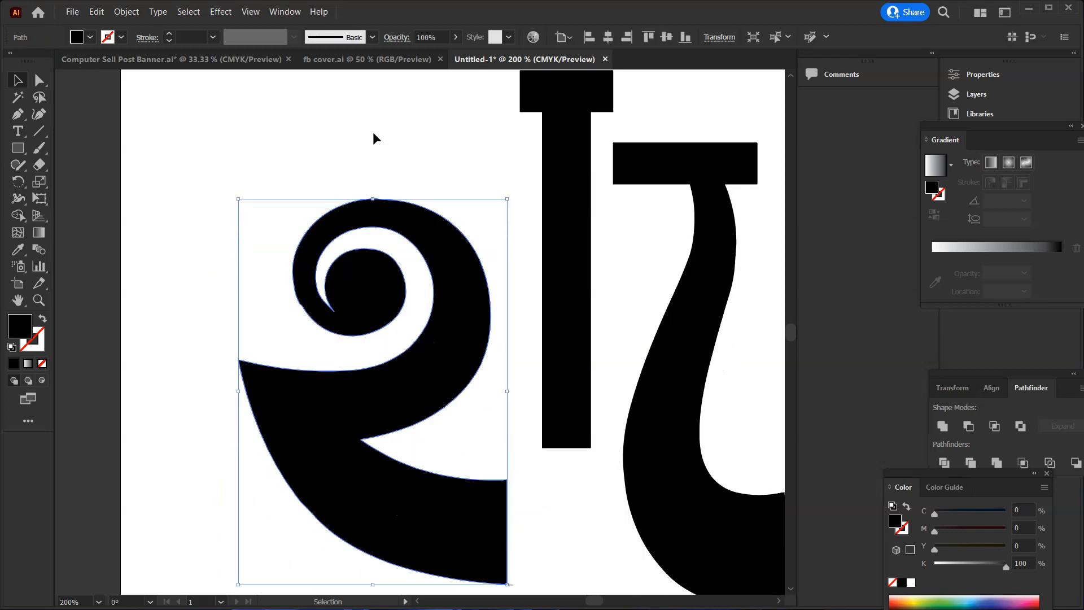
Draw a straight Pen line about 18.8 pt long across the vertical া sign where its headline bar meets the stem
{"action": "mouse_move", "coordinate": [460, 152]}
{"action": "left_mouse_down"}
{"action": "mouse_move", "coordinate": [375, 210]}
{"action": "mouse_move", "coordinate": [463, 140]}
{"action": "left_mouse_up"}
{"action": "scroll", "coordinate": [587, 217], "scroll_direction": "up", "scroll_amount": 2}
{"action": "left_click", "coordinate": [559, 313]}
{"action": "key", "text": "z"}
{"action": "left_click", "coordinate": [383, 281]}
{"action": "left_click", "coordinate": [383, 282]}
{"action": "left_click", "coordinate": [401, 290]}
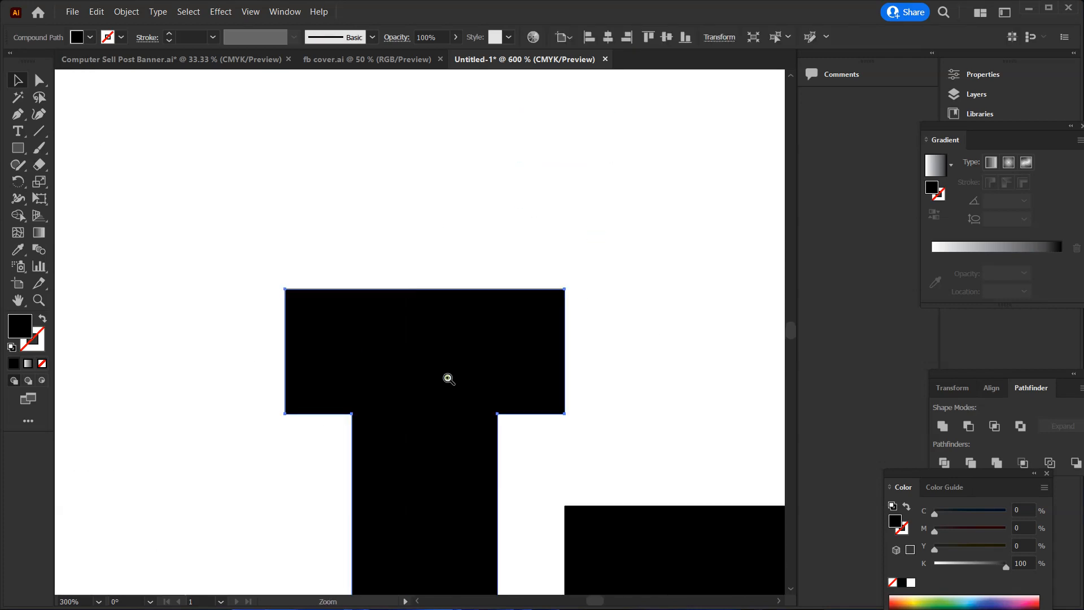
{"action": "left_click", "coordinate": [449, 379]}
{"action": "key", "text": "v"}
{"action": "left_click", "coordinate": [17, 115]}
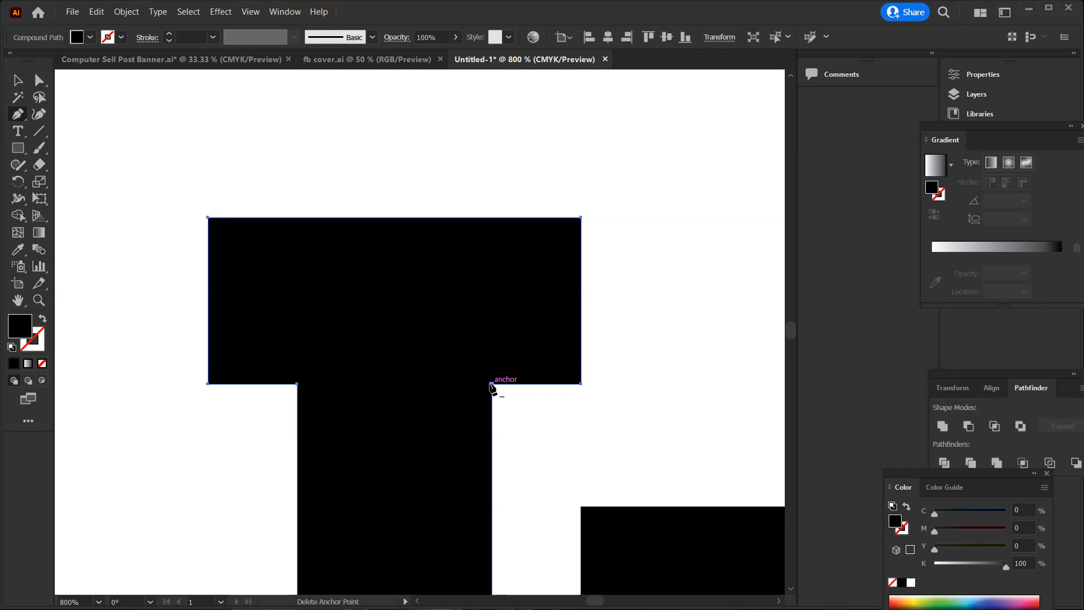
{"action": "left_click", "coordinate": [297, 383]}
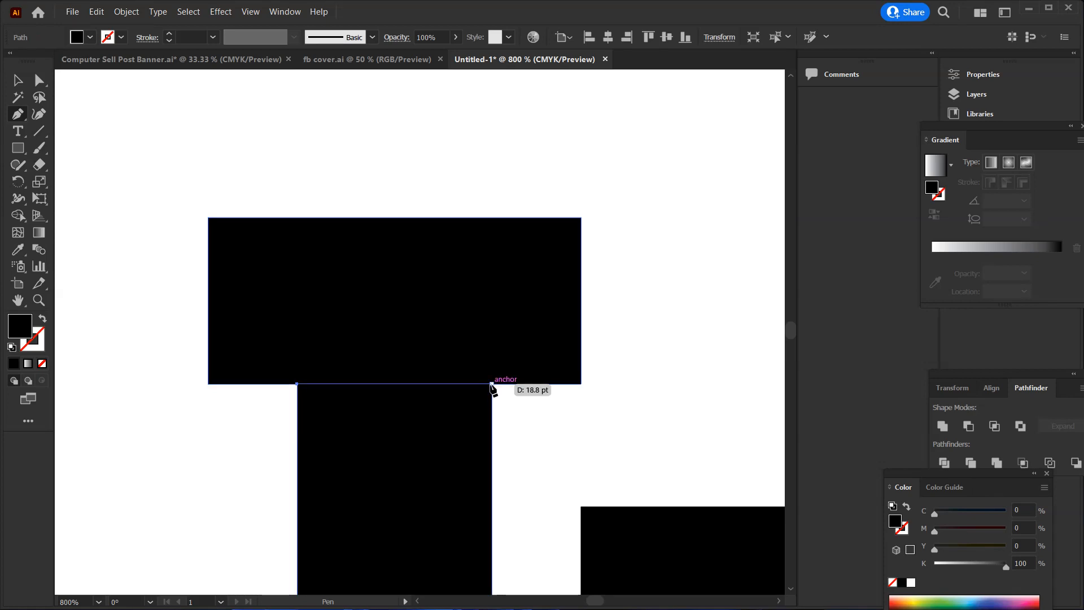
{"action": "left_click", "coordinate": [492, 384]}
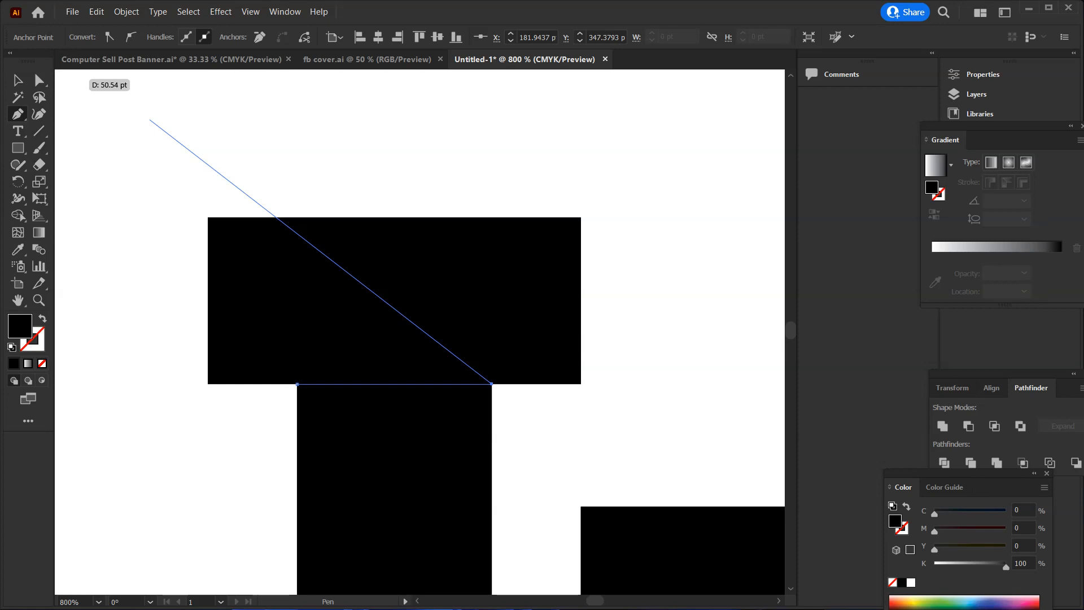
{"action": "left_click", "coordinate": [17, 79]}
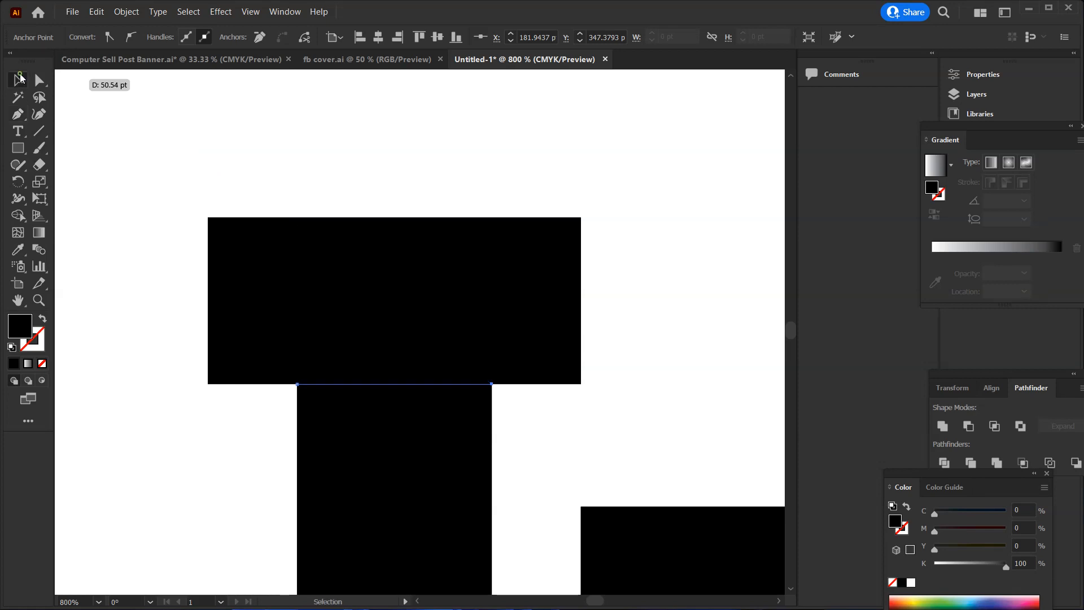
Remove the headline bar of the া sign above the pen line with Shape Builder and delete the leftover line
{"action": "left_click_drag", "start_coordinate": [540, 183], "coordinate": [266, 511]}
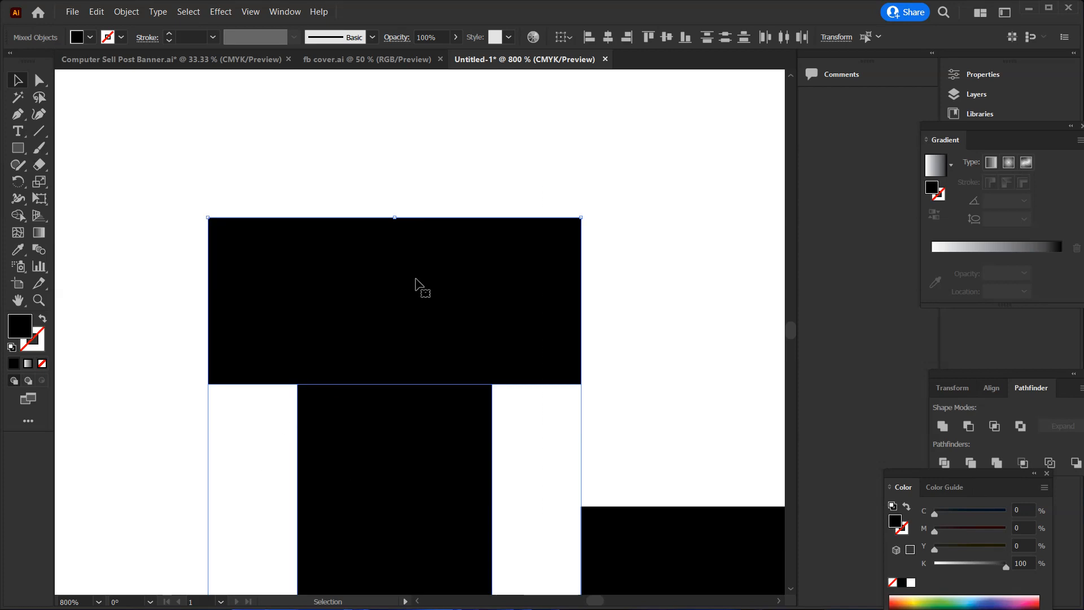
{"action": "left_click", "coordinate": [22, 216]}
{"action": "left_click", "coordinate": [398, 295], "text": "alt"}
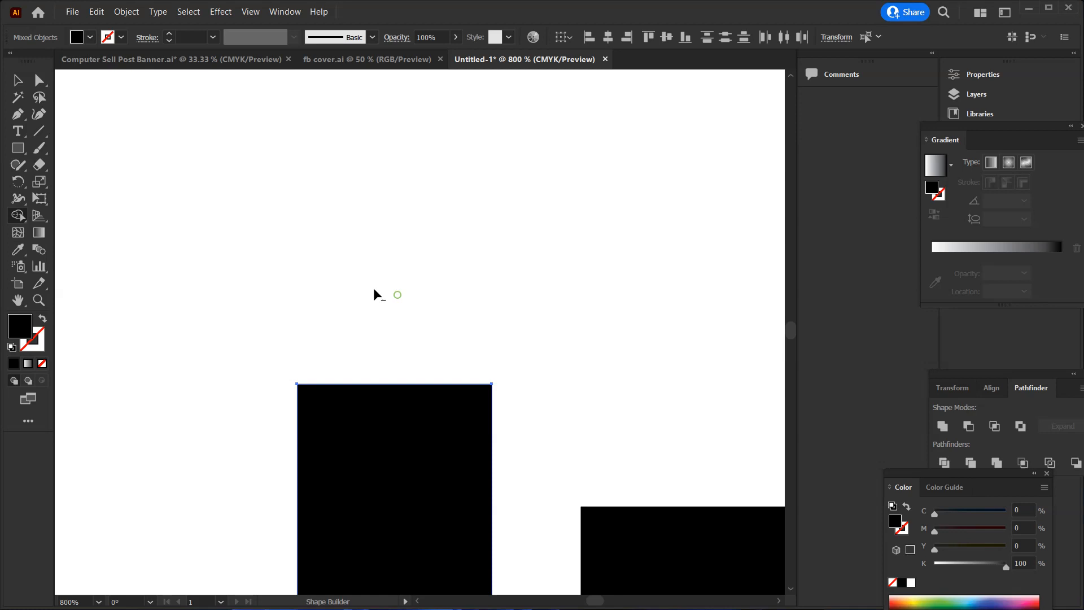
{"action": "left_click", "coordinate": [25, 82]}
{"action": "left_click", "coordinate": [225, 194]}
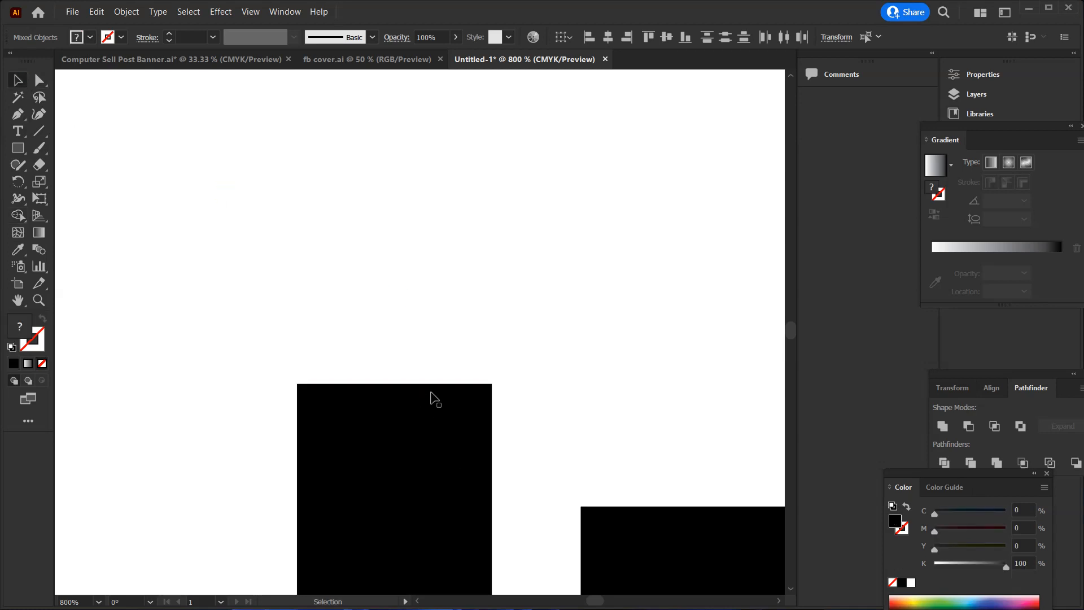
{"action": "left_click", "coordinate": [431, 385]}
{"action": "key", "text": "Delete"}
Select the curved ে sign and activate the Pen tool at the junction of its headline bar and stem
{"action": "left_click", "coordinate": [443, 419], "text": "ctrl+alt"}
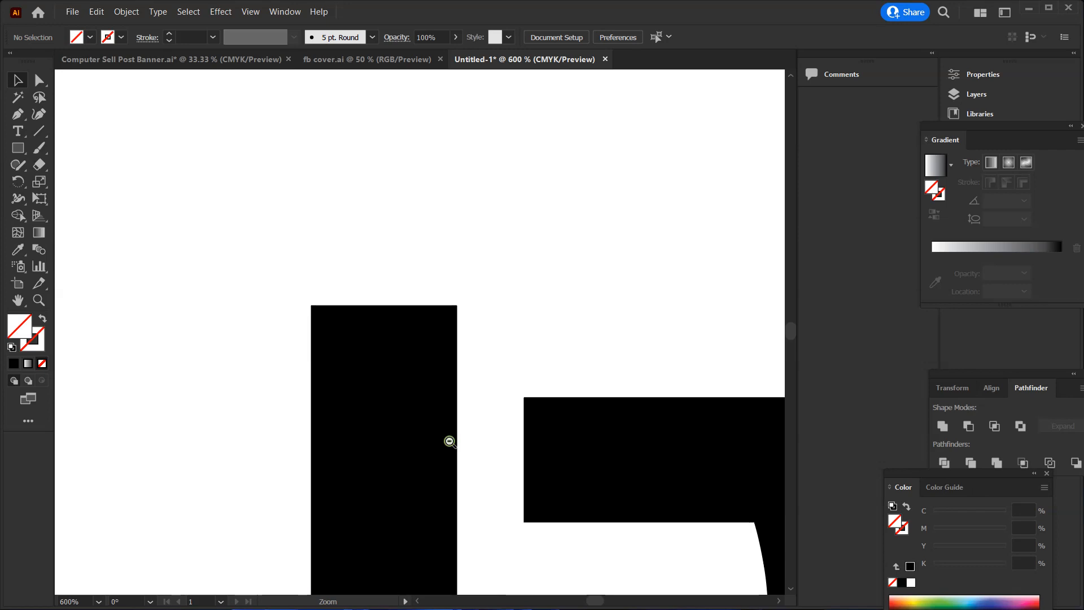
{"action": "left_click", "coordinate": [450, 441], "text": "ctrl+alt"}
{"action": "left_click", "coordinate": [449, 441], "text": "ctrl+alt"}
{"action": "left_click", "coordinate": [573, 309], "text": "ctrl"}
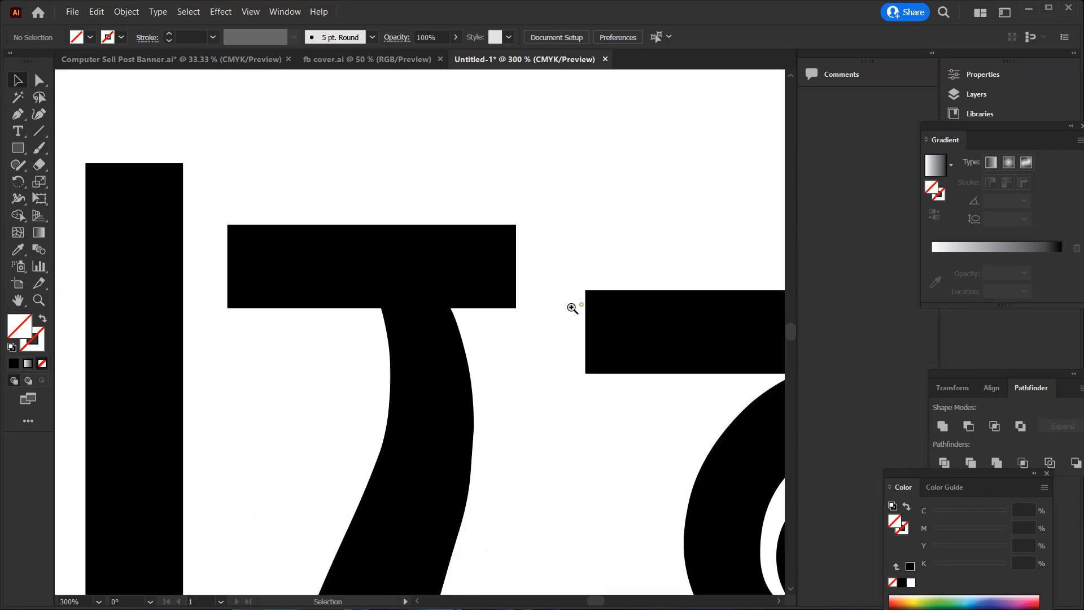
{"action": "left_click", "coordinate": [422, 283], "text": "ctrl"}
{"action": "left_click", "coordinate": [461, 328], "text": "ctrl"}
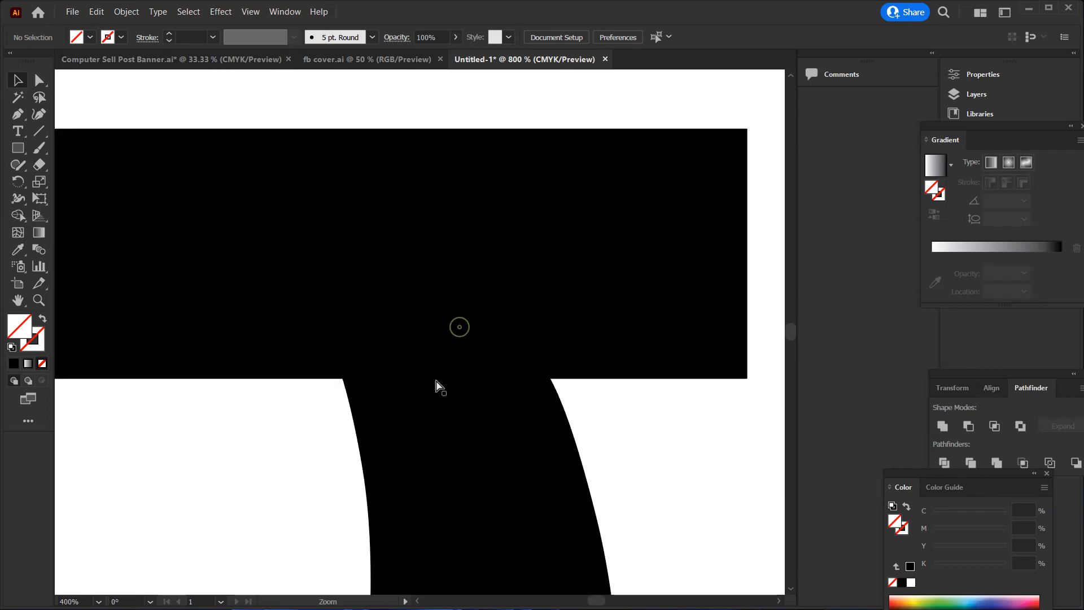
{"action": "left_click", "coordinate": [148, 199]}
{"action": "left_click", "coordinate": [18, 114]}
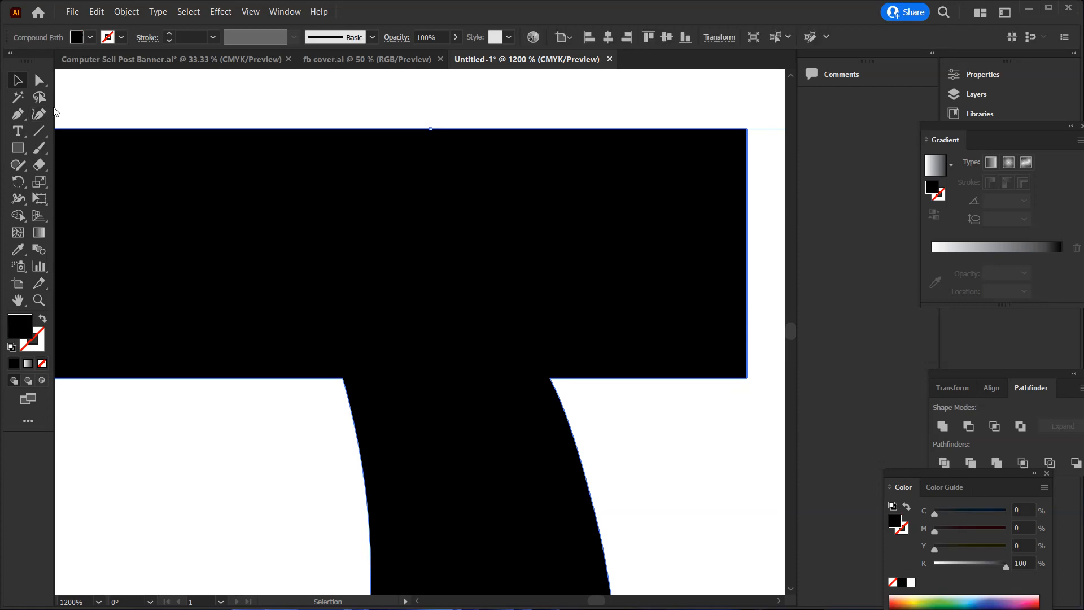
{"action": "left_click", "coordinate": [342, 379]}
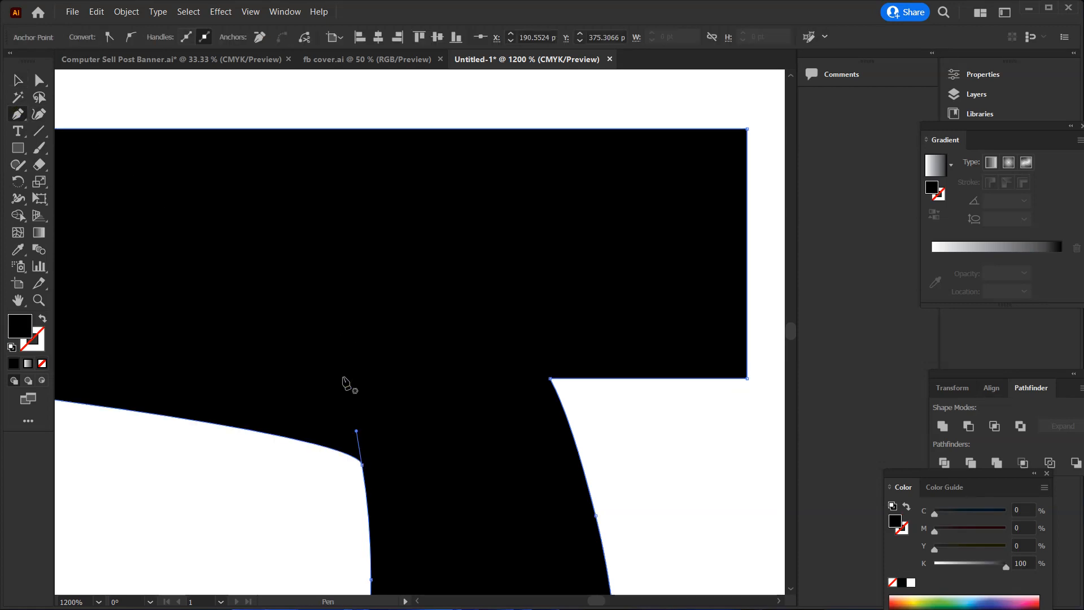
{"action": "key", "text": "ctrl+z"}
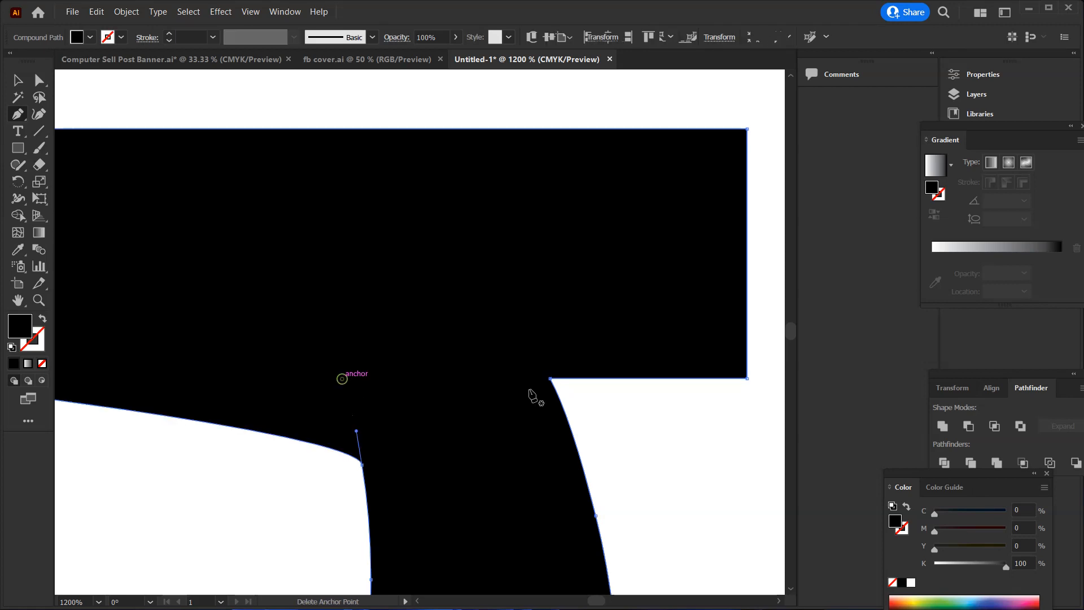
{"action": "key", "text": "ctrl+z"}
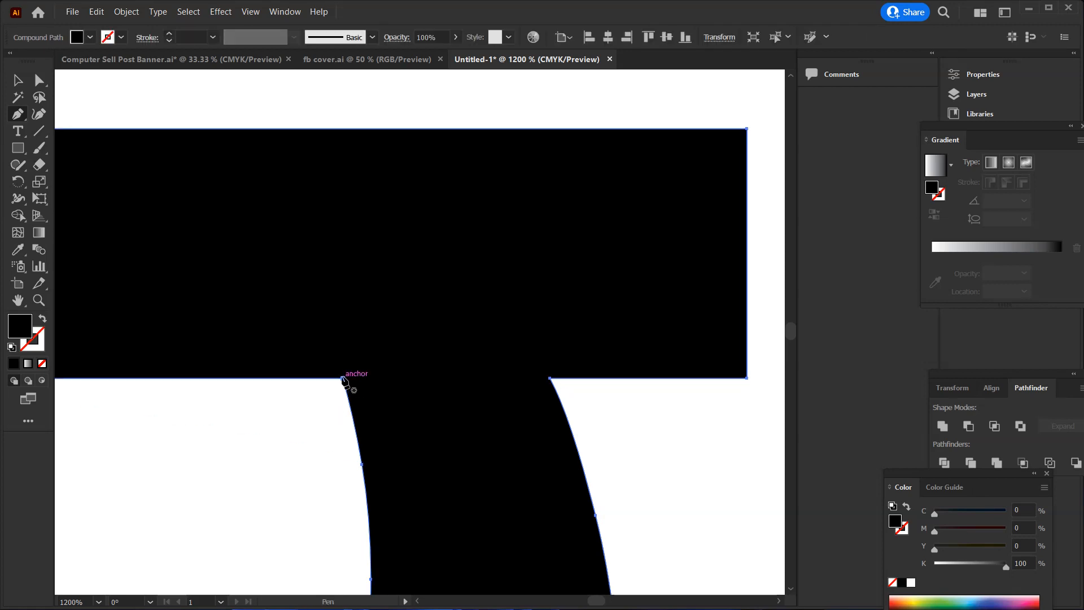
Draw a straight Pen line about 13.6 pt long across the ে sign where its stem meets the headline bar
{"action": "left_click", "coordinate": [343, 378]}
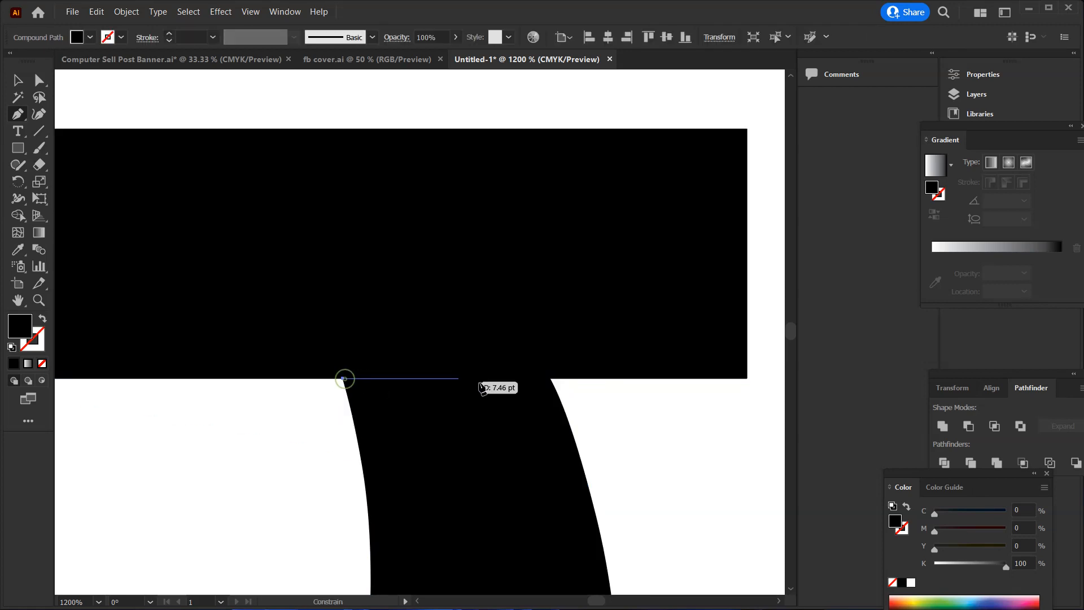
{"action": "left_click", "coordinate": [551, 378]}
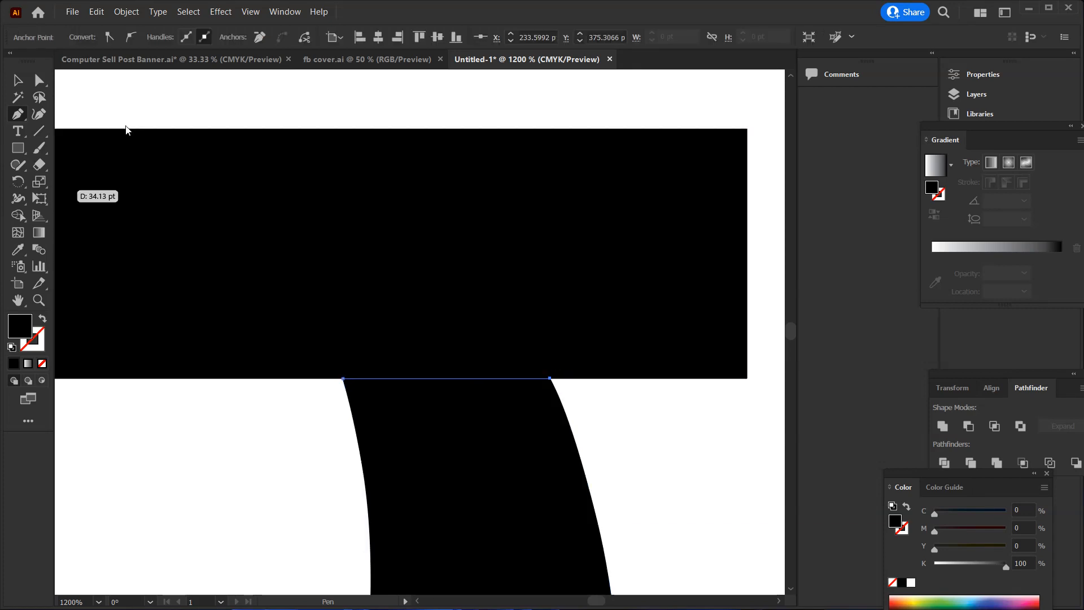
{"action": "key", "text": "Escape"}
Remove the headline bar of the ে sign above the pen line with Shape Builder and delete the leftover line
{"action": "left_click", "coordinate": [17, 81]}
{"action": "left_click_drag", "start_coordinate": [612, 436], "coordinate": [303, 295]}
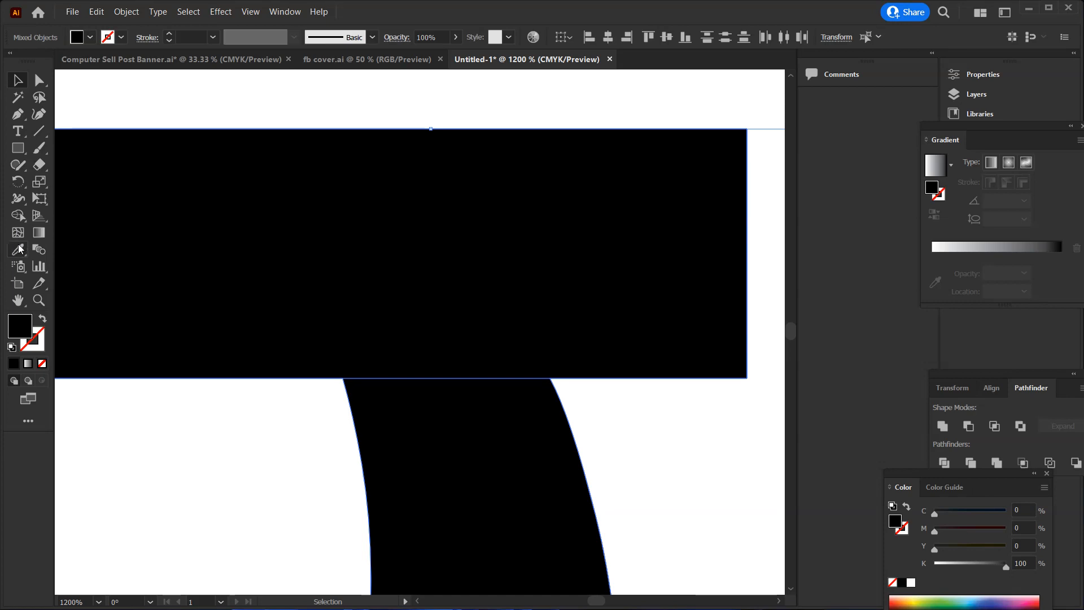
{"action": "left_click", "coordinate": [22, 214]}
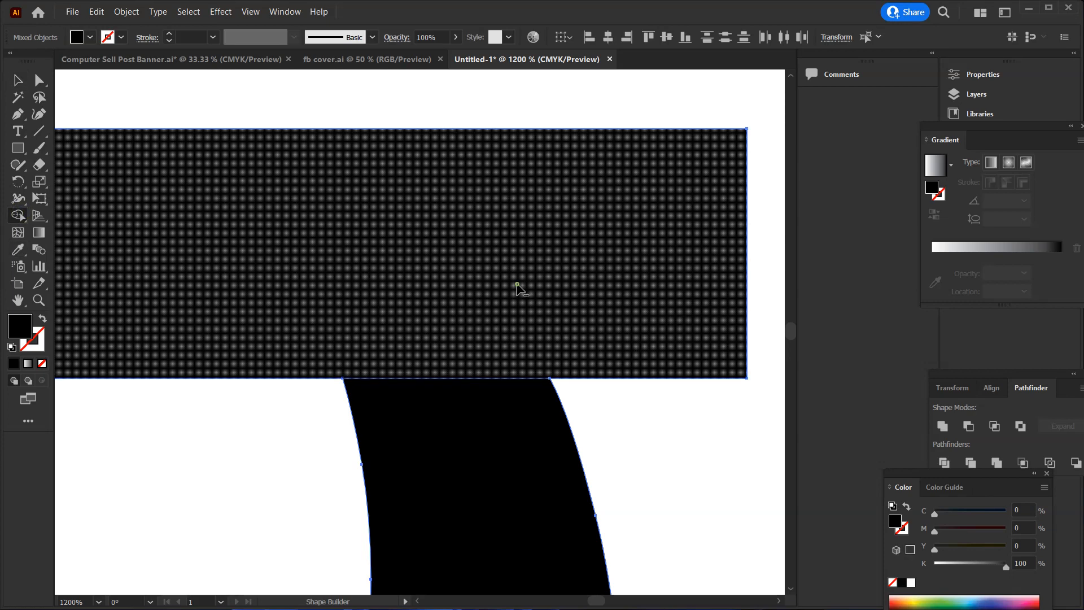
{"action": "left_click", "coordinate": [516, 285], "text": "alt"}
{"action": "left_click", "coordinate": [18, 81]}
{"action": "left_click", "coordinate": [314, 265]}
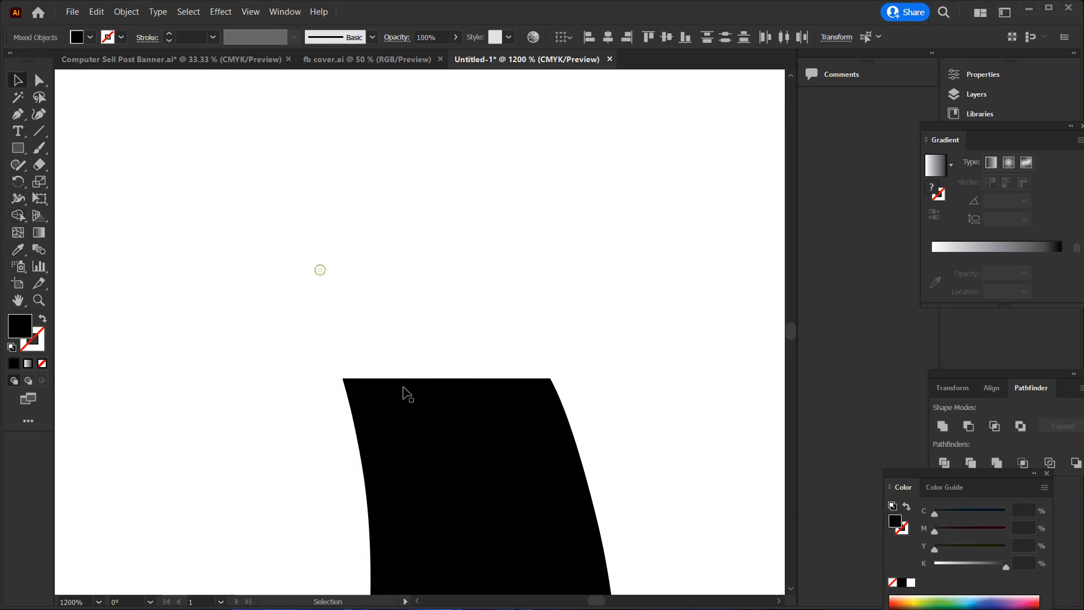
{"action": "left_click", "coordinate": [404, 378]}
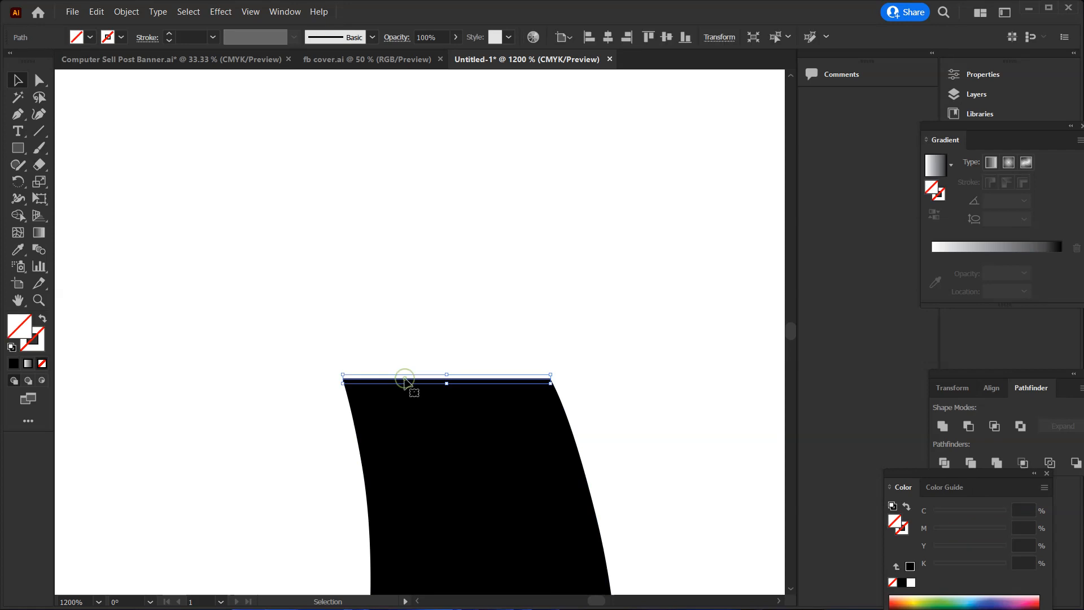
{"action": "key", "text": "Delete"}
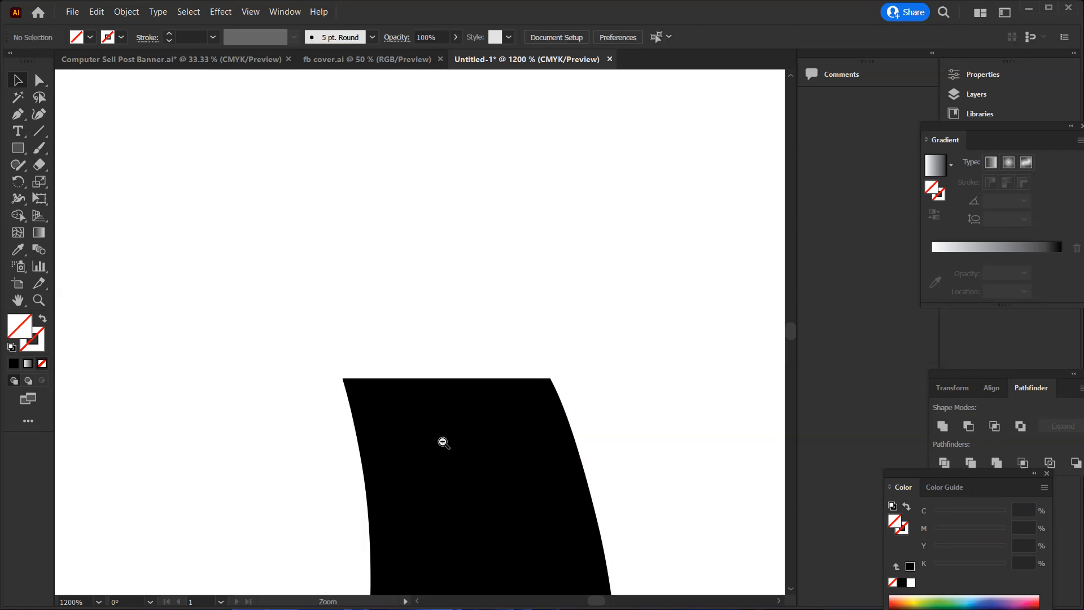
Select the letter ত and draw a straight Pen line between the two anchors where its curved body meets the headline bar
{"action": "left_click", "coordinate": [440, 439], "text": "ctrl+alt"}
{"action": "left_click", "coordinate": [423, 451], "text": "ctrl+alt"}
{"action": "left_click", "coordinate": [423, 451], "text": "ctrl+alt"}
{"action": "left_click", "coordinate": [423, 452], "text": "ctrl+alt"}
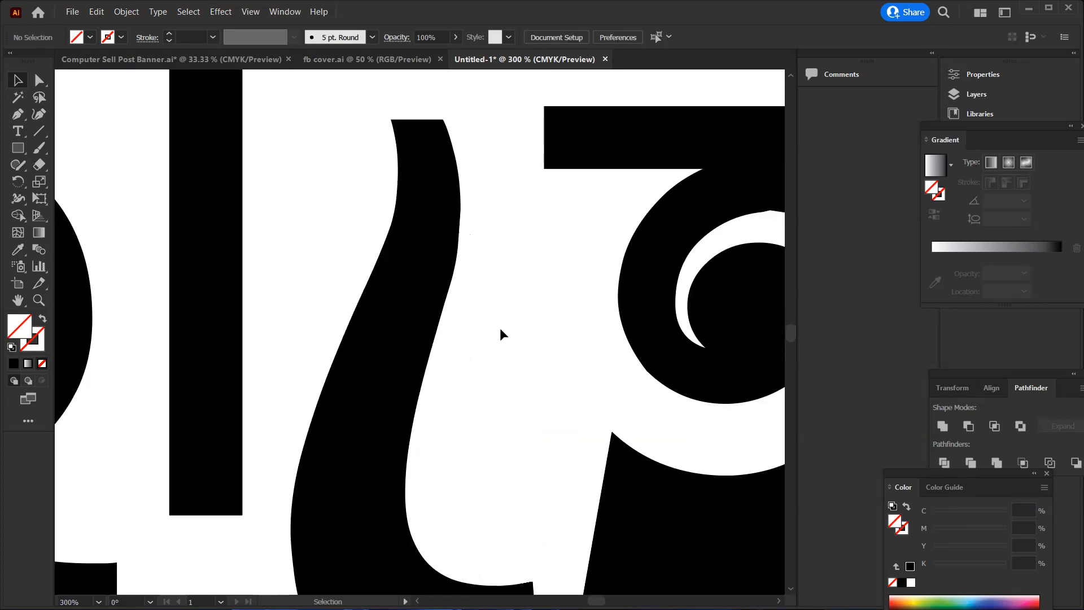
{"action": "scroll", "coordinate": [589, 340], "scroll_direction": "up", "scroll_amount": 4}
{"action": "left_click", "coordinate": [682, 362]}
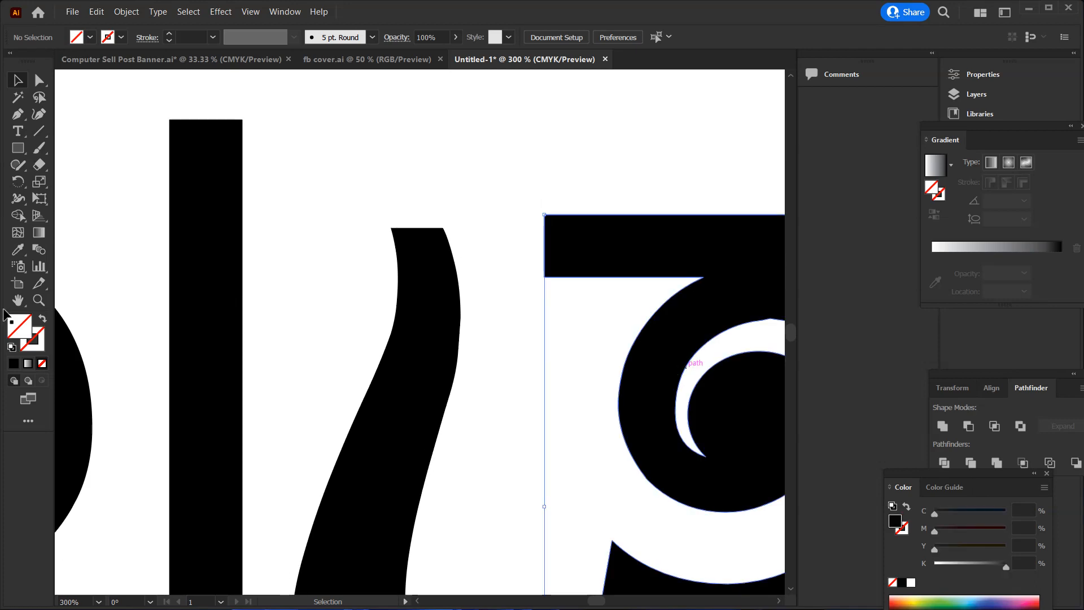
{"action": "key", "text": "space"}
{"action": "left_click_drag", "start_coordinate": [646, 385], "coordinate": [261, 403]}
{"action": "left_click", "coordinate": [14, 84]}
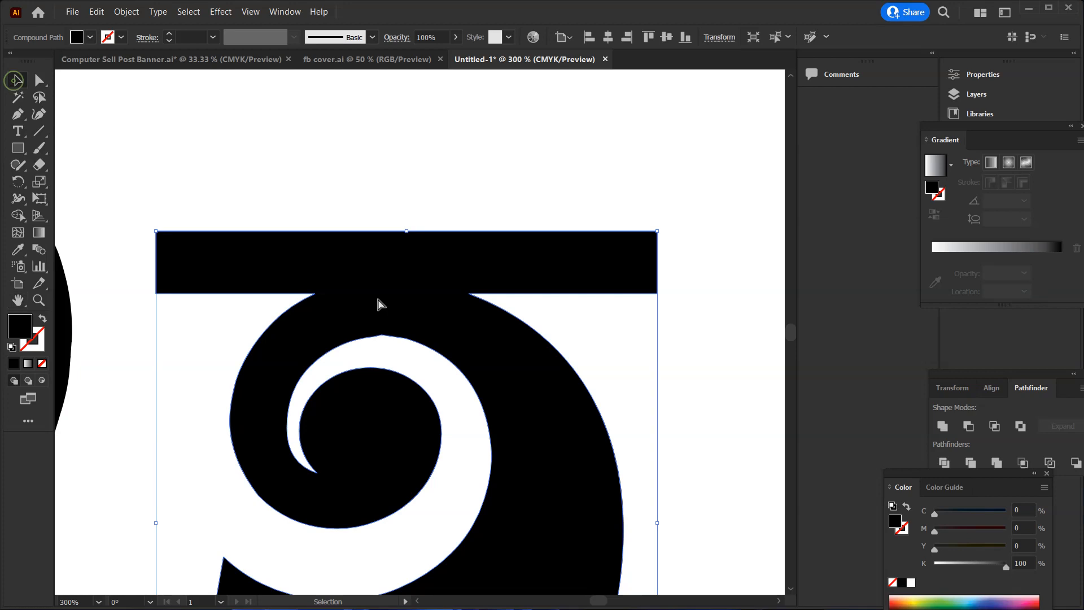
{"action": "key", "text": "ctrl+space"}
{"action": "left_click", "coordinate": [385, 300], "text": "ctrl"}
{"action": "left_click", "coordinate": [449, 331], "text": "ctrl"}
{"action": "left_click", "coordinate": [25, 114]}
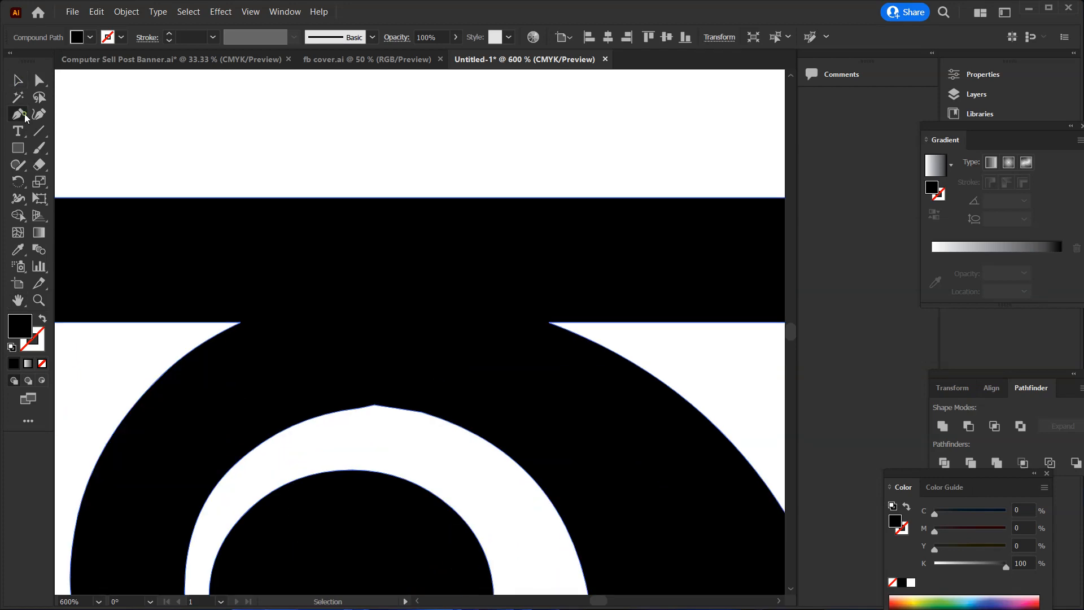
{"action": "left_click", "coordinate": [241, 323]}
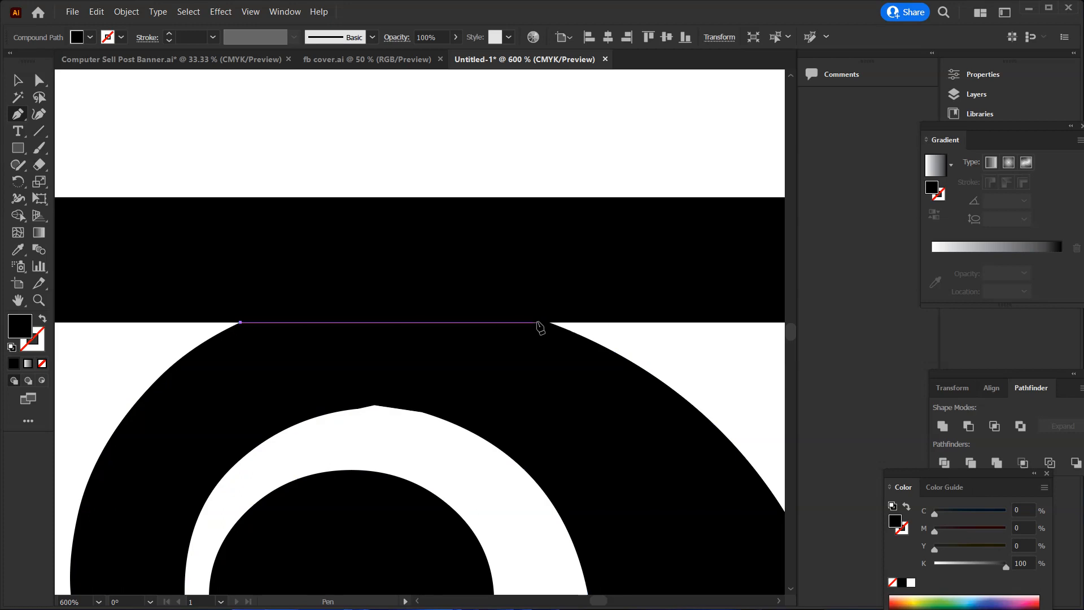
{"action": "left_click", "coordinate": [548, 323]}
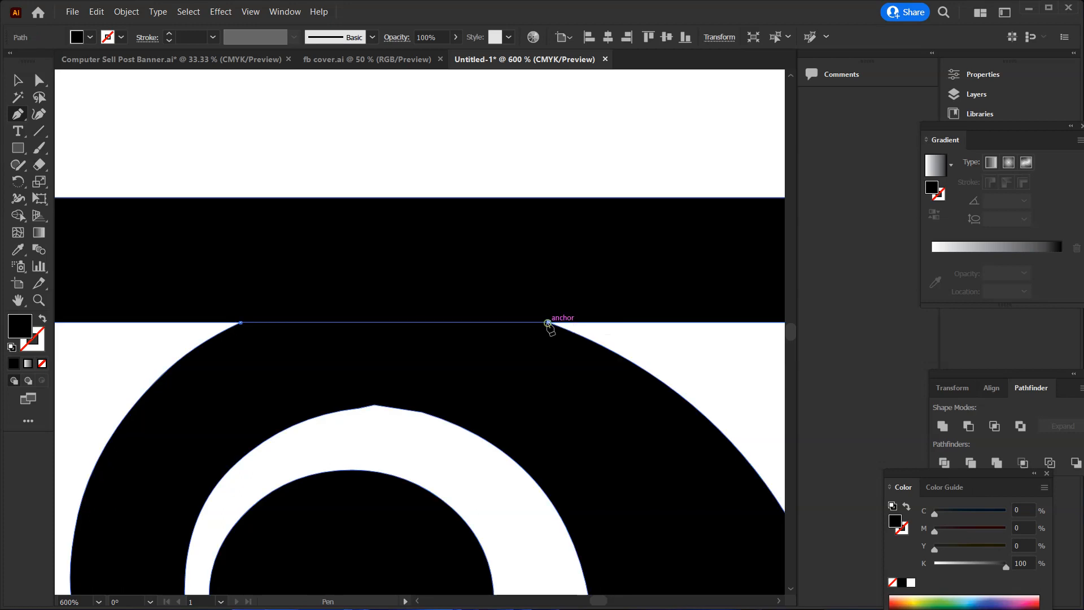
{"action": "key", "text": "Escape"}
Remove the headline bar of ত with Shape Builder and delete the leftover line along its flat top
{"action": "left_click", "coordinate": [18, 80]}
{"action": "left_click", "coordinate": [472, 152]}
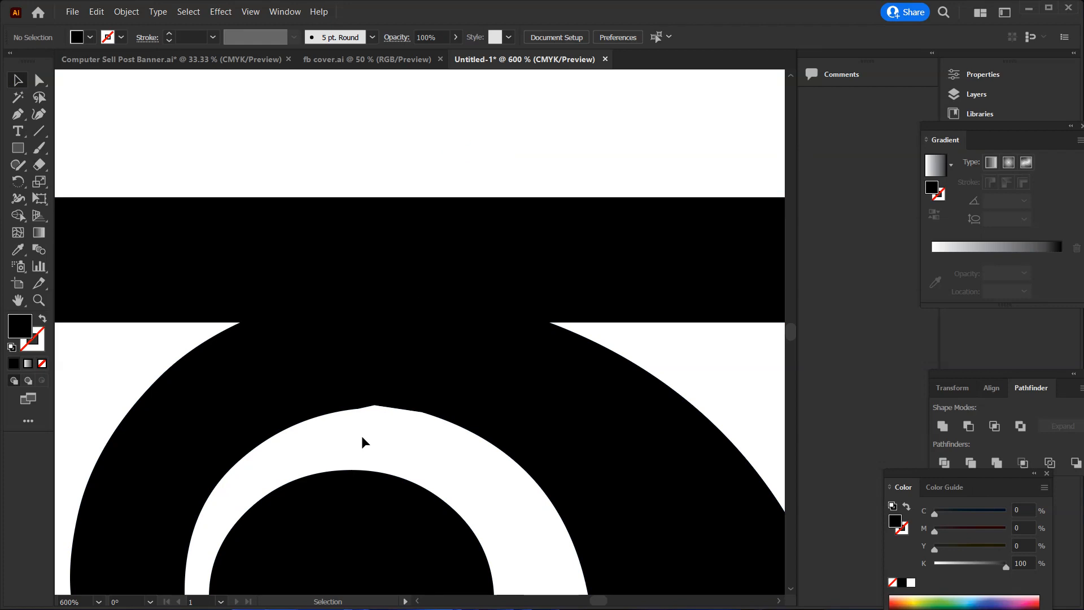
{"action": "left_click_drag", "start_coordinate": [434, 157], "coordinate": [380, 393]}
{"action": "left_click", "coordinate": [17, 215]}
{"action": "left_click", "coordinate": [363, 253], "text": "alt"}
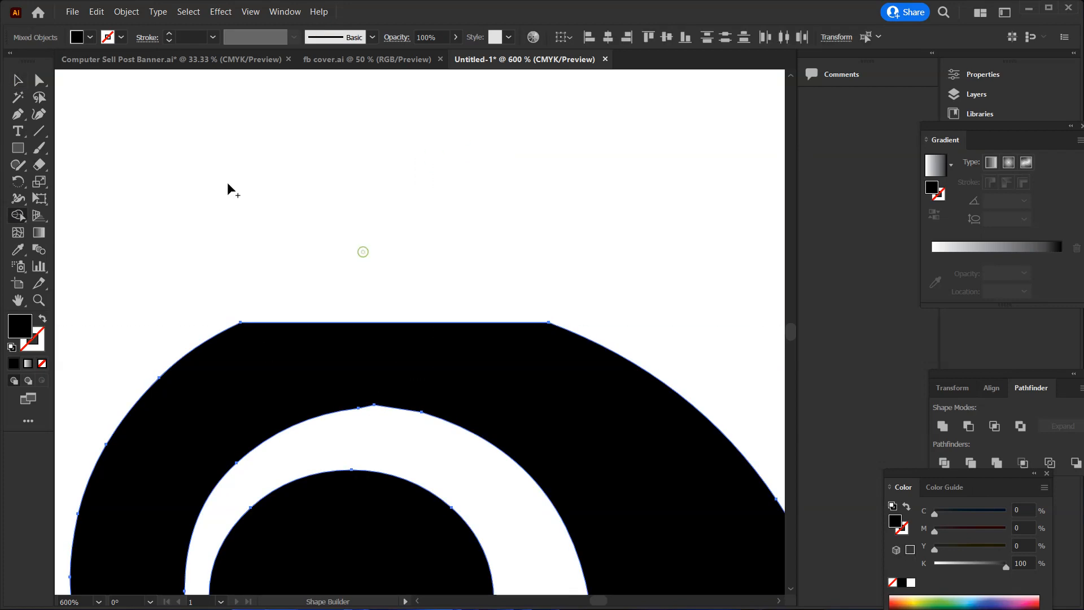
{"action": "left_click", "coordinate": [20, 80]}
{"action": "left_click", "coordinate": [232, 154]}
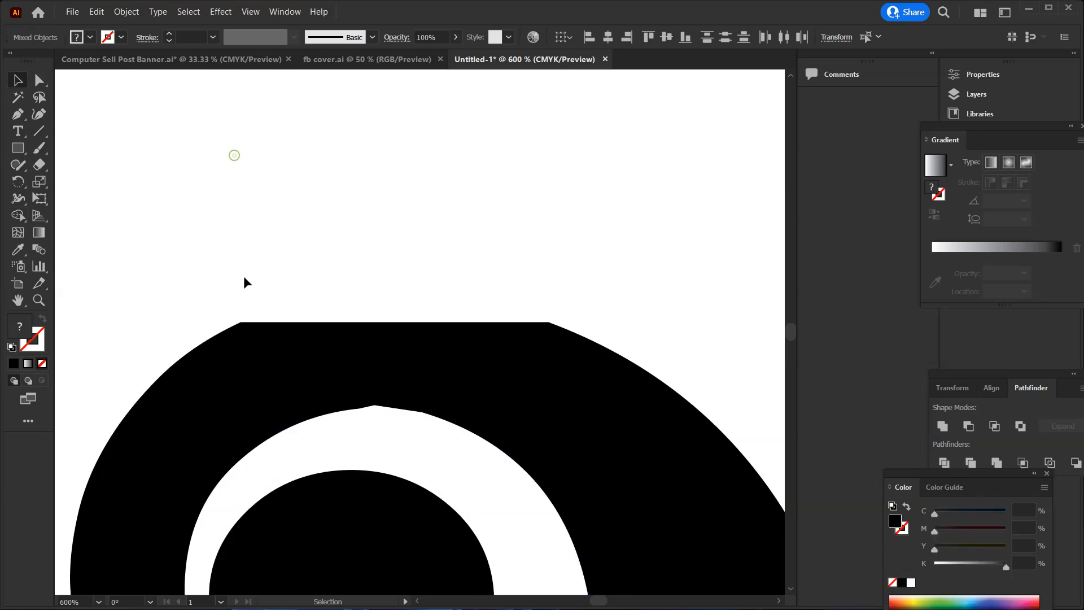
{"action": "left_click", "coordinate": [241, 323]}
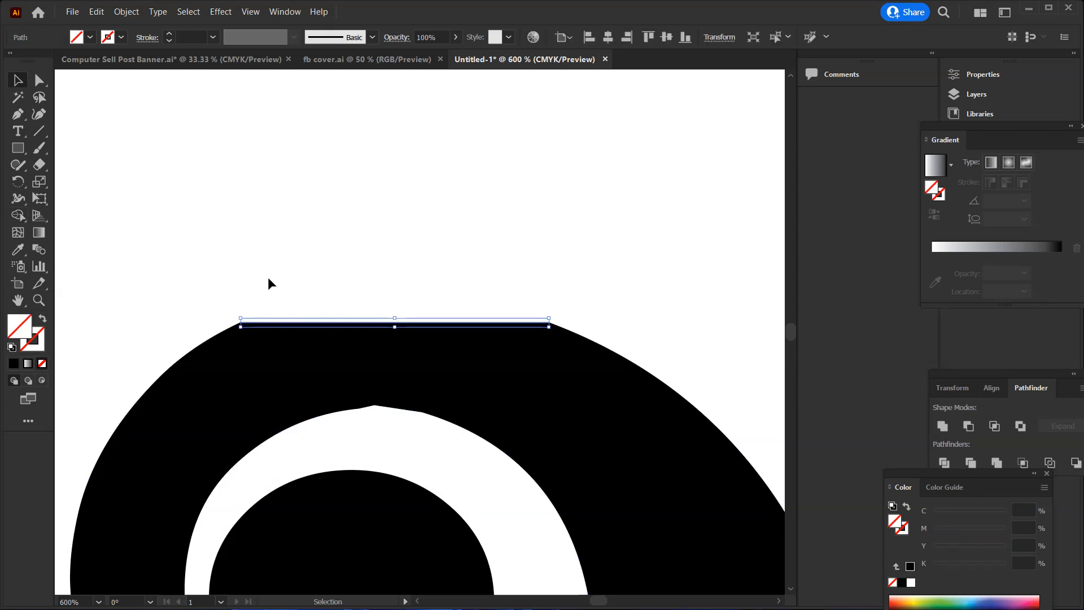
{"action": "key", "text": "Delete"}
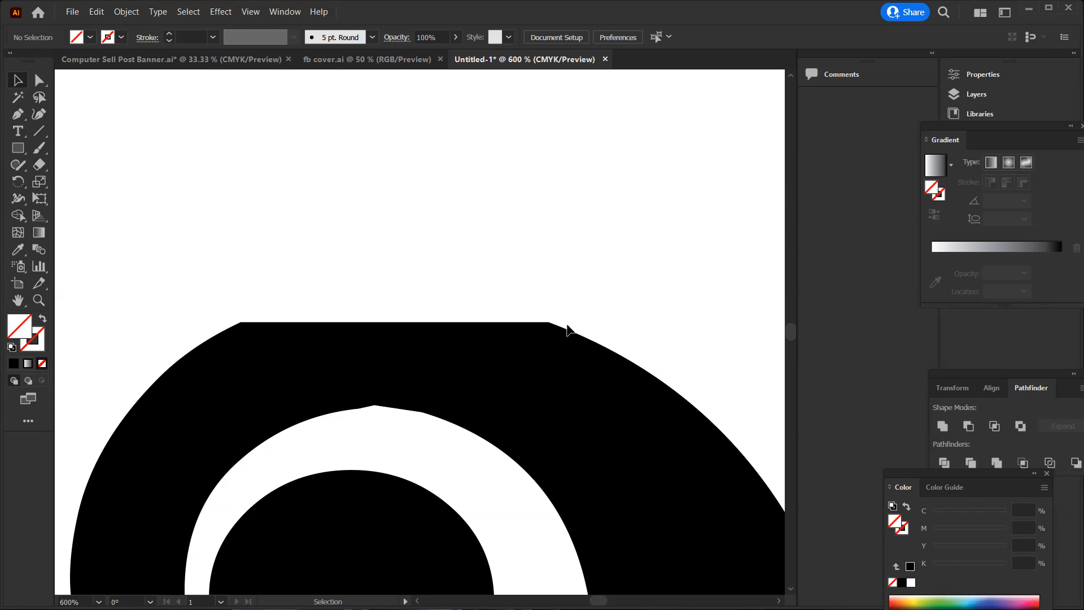
Round the two sharp corners at the ends of the flat top edge of ত with Direct Selection
{"action": "left_click", "coordinate": [564, 359]}
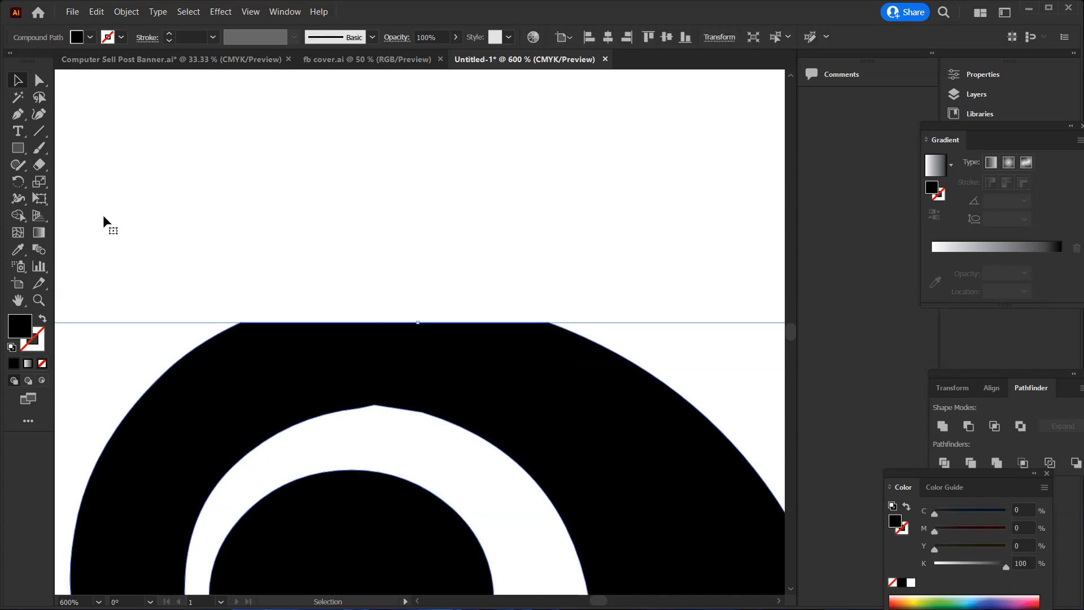
{"action": "left_click", "coordinate": [38, 80]}
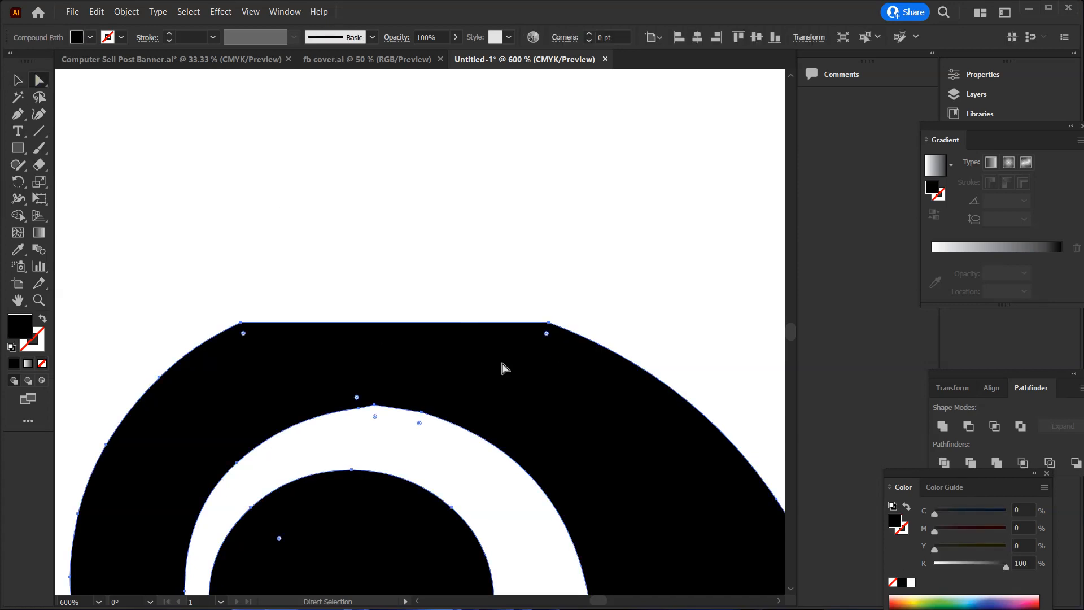
{"action": "left_click", "coordinate": [547, 335]}
{"action": "left_click_drag", "start_coordinate": [244, 334], "coordinate": [404, 598]}
{"action": "left_click", "coordinate": [421, 257]}
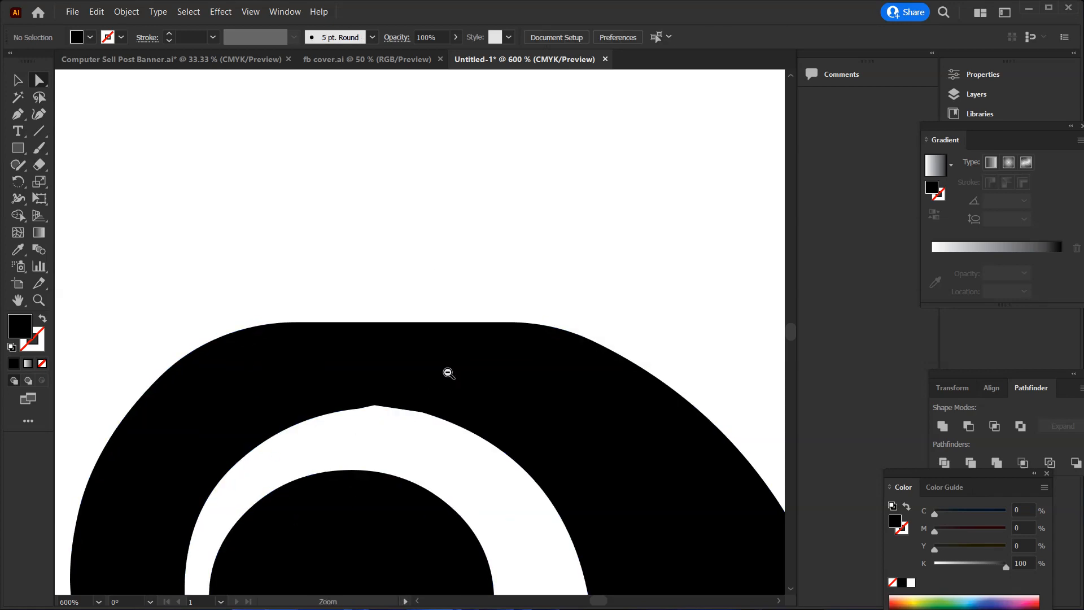
Examine the reshaped letters of হাতে beside the other words on the artboard
{"action": "left_click", "coordinate": [448, 373], "text": "ctrl+alt"}
{"action": "left_click", "coordinate": [435, 395], "text": "ctrl+alt"}
{"action": "left_click", "coordinate": [435, 395], "text": "ctrl+alt"}
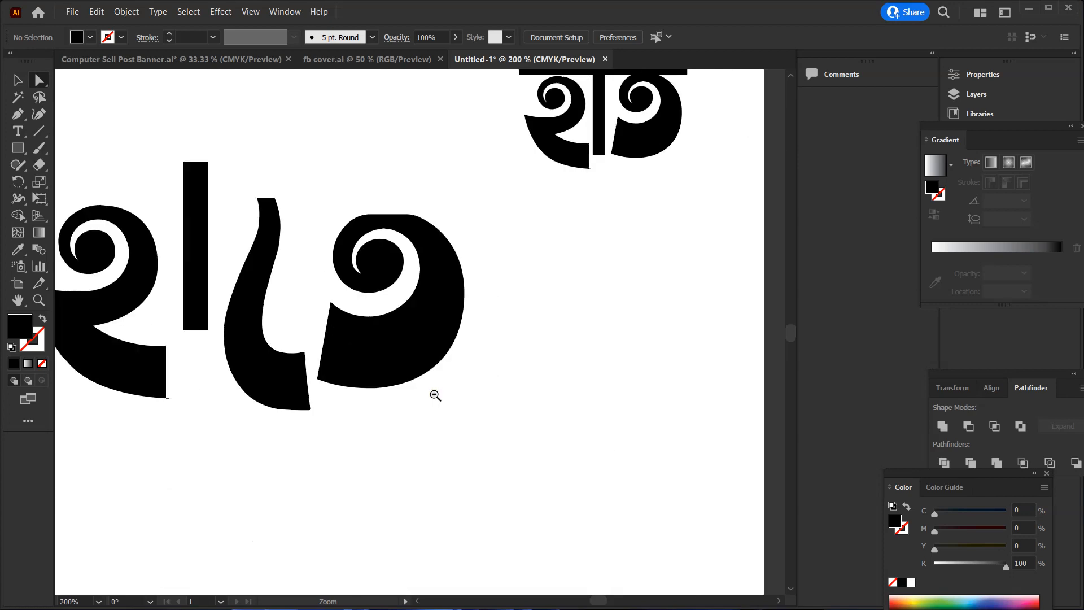
{"action": "left_click", "coordinate": [433, 394], "text": "ctrl+alt"}
{"action": "scroll", "coordinate": [431, 486], "scroll_direction": "up", "scroll_amount": 3}
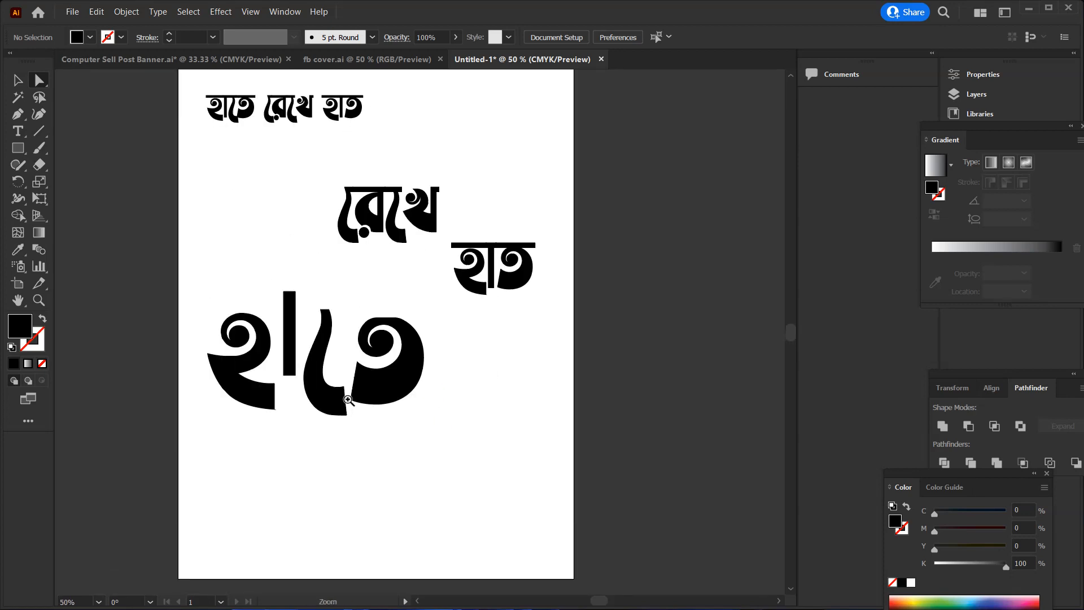
{"action": "left_click", "coordinate": [348, 398], "text": "ctrl"}
{"action": "left_click", "coordinate": [483, 220], "text": "ctrl"}
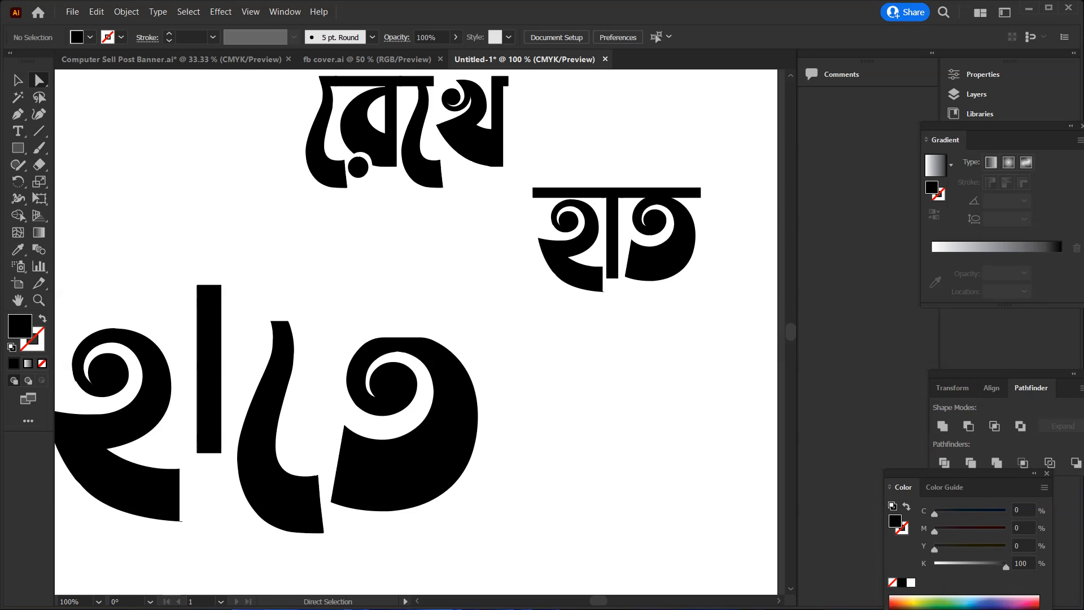
{"action": "left_click", "coordinate": [20, 84]}
{"action": "left_click", "coordinate": [334, 336]}
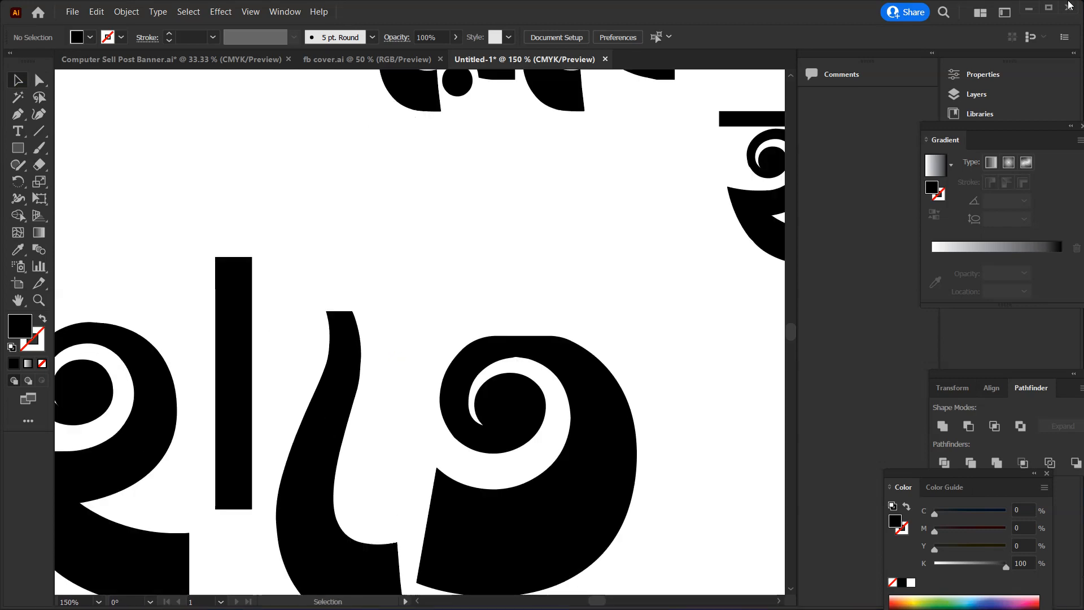
{"action": "left_click", "coordinate": [1049, 8]}
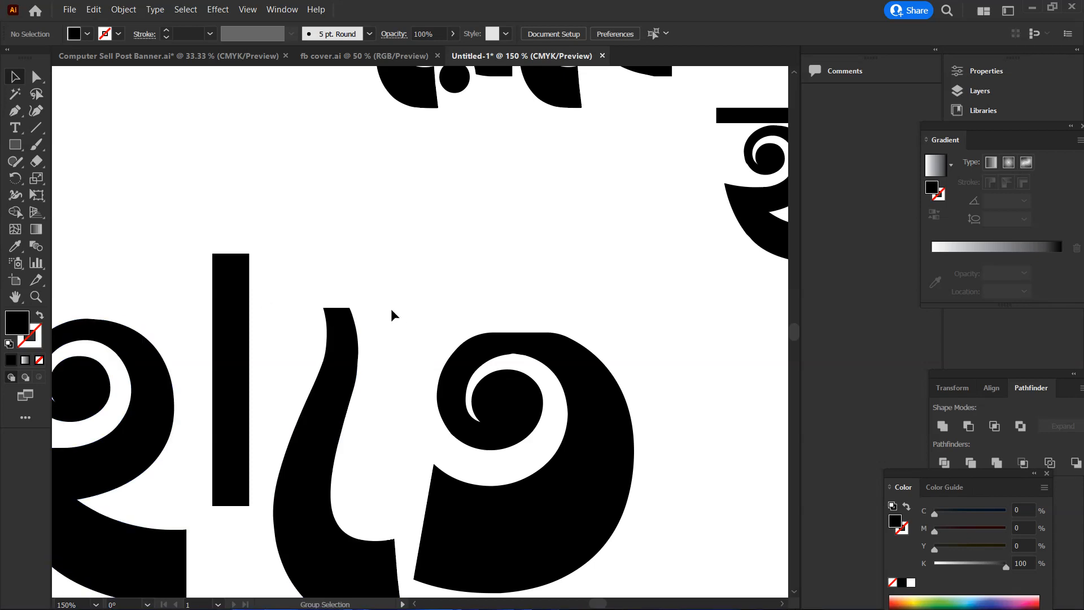
Move the letter হ up beside the vertical া sign and delete that sign's bar
{"action": "left_click_drag", "start_coordinate": [358, 308], "coordinate": [420, 258]}
{"action": "left_click_drag", "start_coordinate": [241, 361], "coordinate": [267, 263]}
{"action": "left_click", "coordinate": [306, 230]}
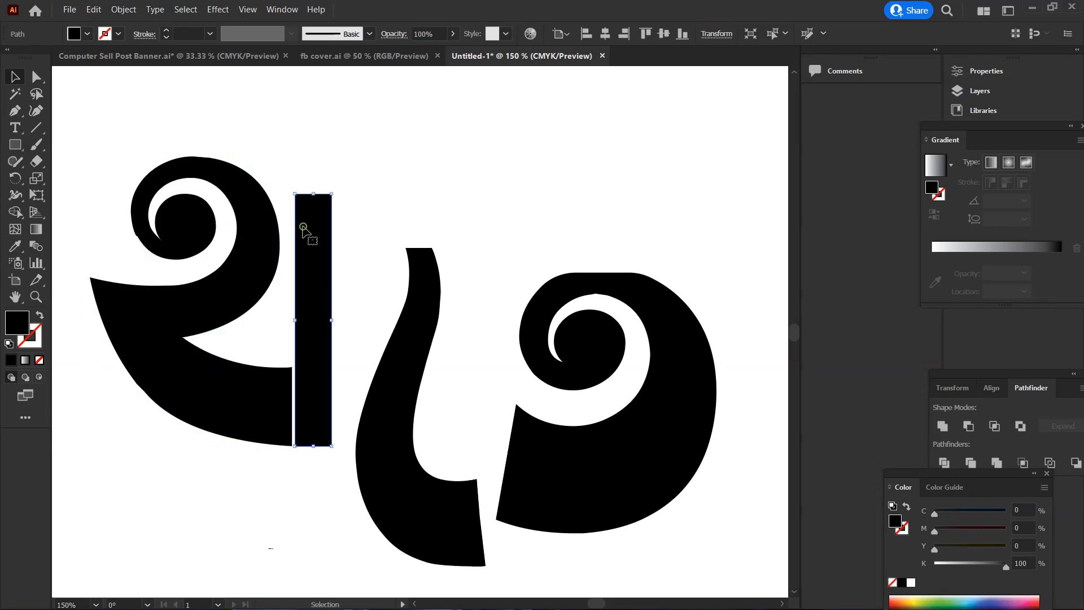
{"action": "key", "text": "Delete"}
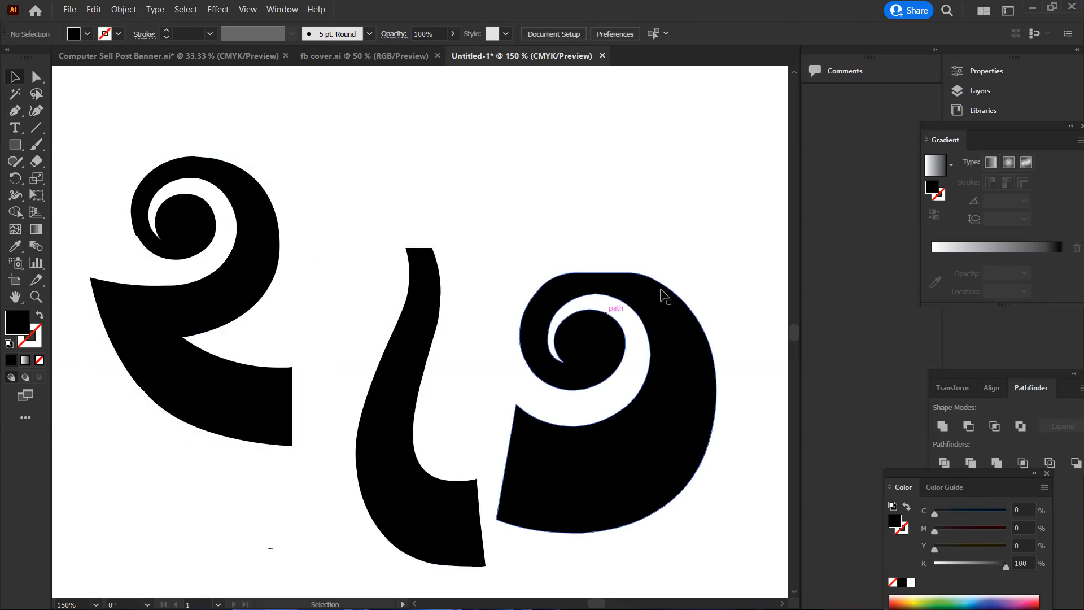
Move the letter ত up and slightly closer to the ে sign
{"action": "left_click", "coordinate": [706, 360]}
{"action": "left_click_drag", "start_coordinate": [686, 353], "coordinate": [669, 282]}
{"action": "scroll", "coordinate": [540, 361], "scroll_direction": "up", "scroll_amount": 2}
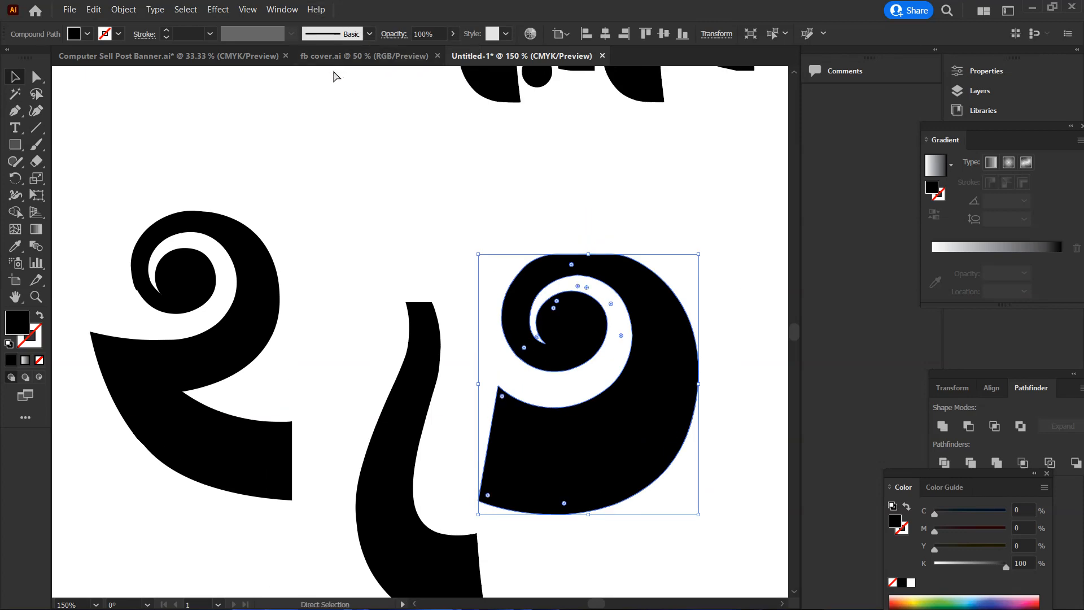
Place a horizontal ruler guide along the top of ত and move হ so its top aligns with the guide
{"action": "key", "text": "ctrl+r"}
{"action": "left_click_drag", "start_coordinate": [336, 70], "coordinate": [351, 125]}
{"action": "left_click_drag", "start_coordinate": [353, 188], "coordinate": [356, 254]}
{"action": "left_click_drag", "start_coordinate": [247, 318], "coordinate": [287, 384]}
{"action": "left_click", "coordinate": [386, 114]}
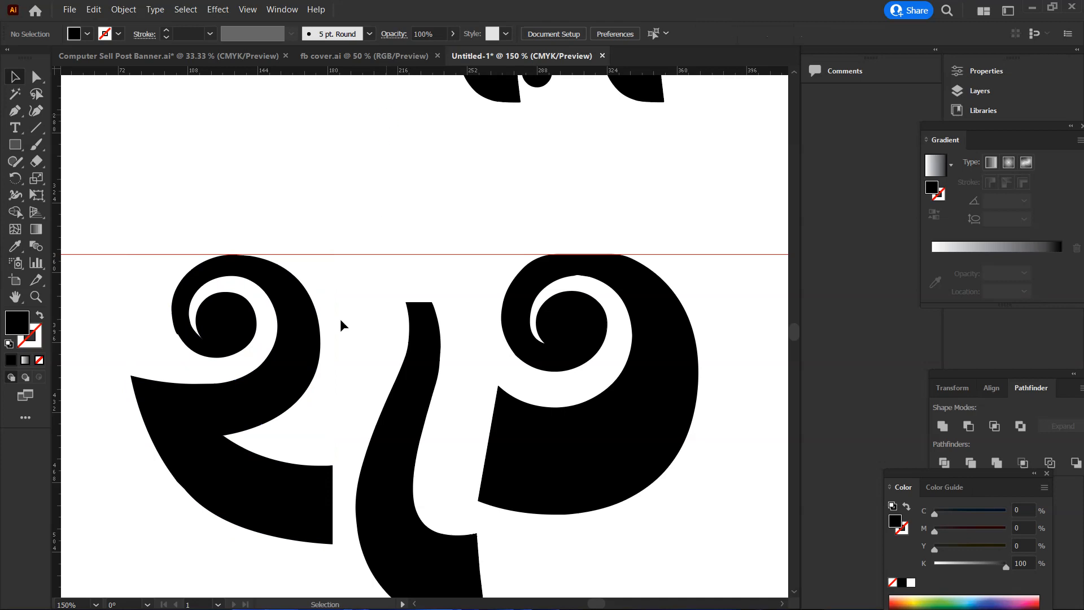
Draw a thin vertical black rectangle down from the guide between হ and the ে sign, and move it closer to হ
{"action": "scroll", "coordinate": [340, 317], "scroll_direction": "down", "scroll_amount": 1}
{"action": "left_click", "coordinate": [16, 145]}
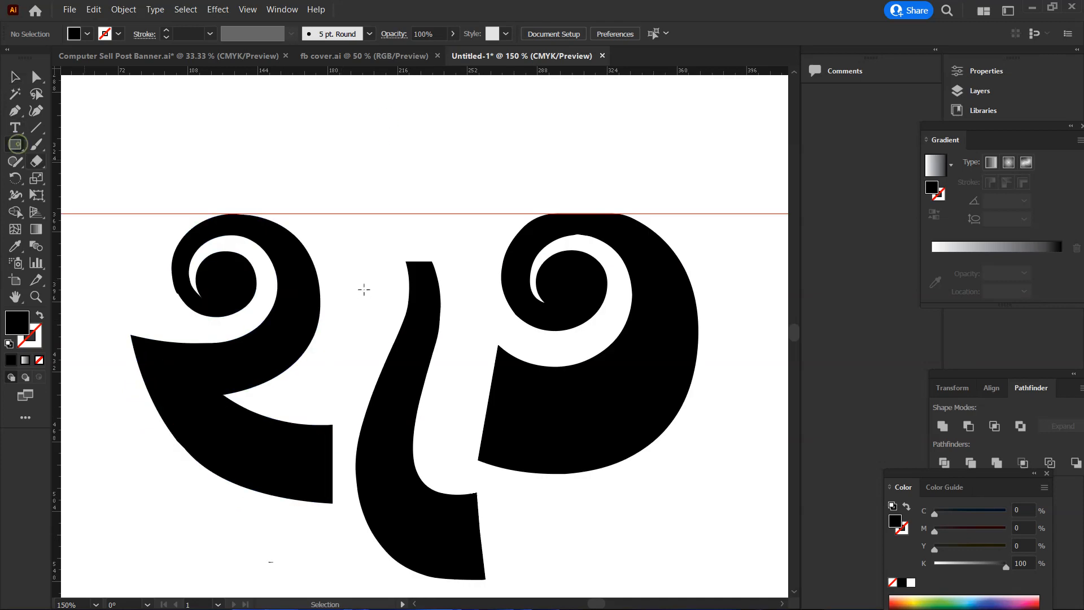
{"action": "mouse_move", "coordinate": [347, 213]}
{"action": "left_mouse_down"}
{"action": "mouse_move", "coordinate": [357, 577]}
{"action": "mouse_move", "coordinate": [359, 513]}
{"action": "left_mouse_up"}
{"action": "key", "text": "v"}
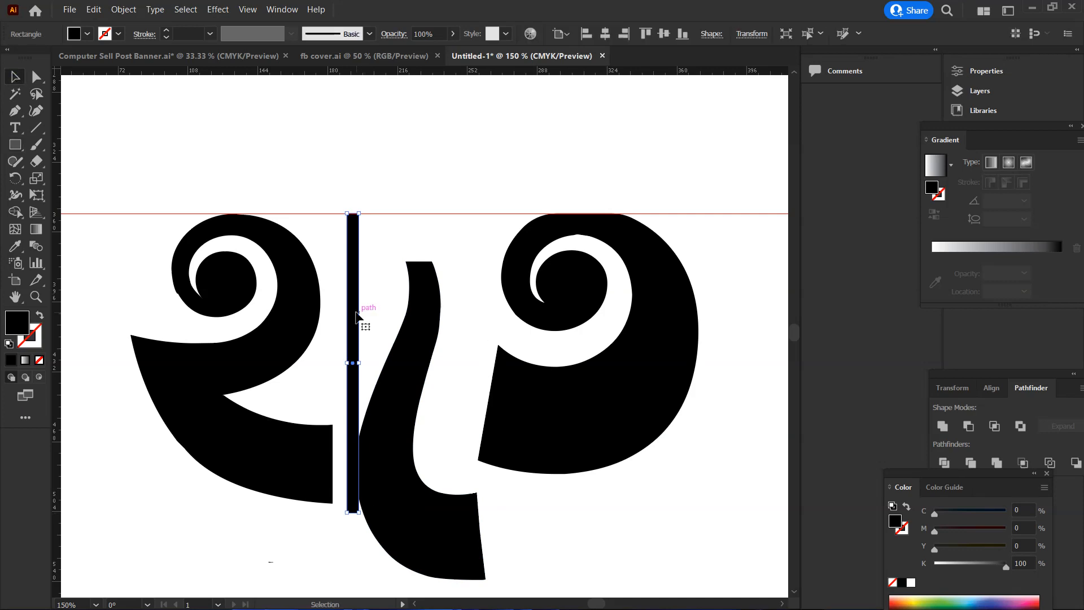
{"action": "left_click_drag", "start_coordinate": [352, 312], "coordinate": [351, 318]}
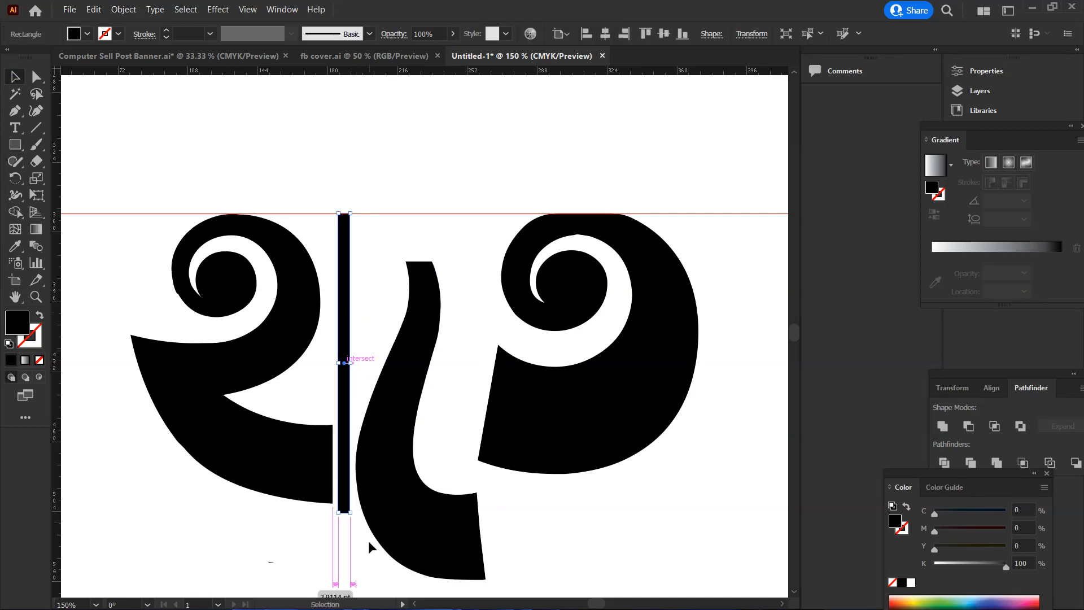
Shorten the thin vertical rectangle so its lower end is level with the bottom of হ
{"action": "left_click", "coordinate": [351, 518], "text": "ctrl"}
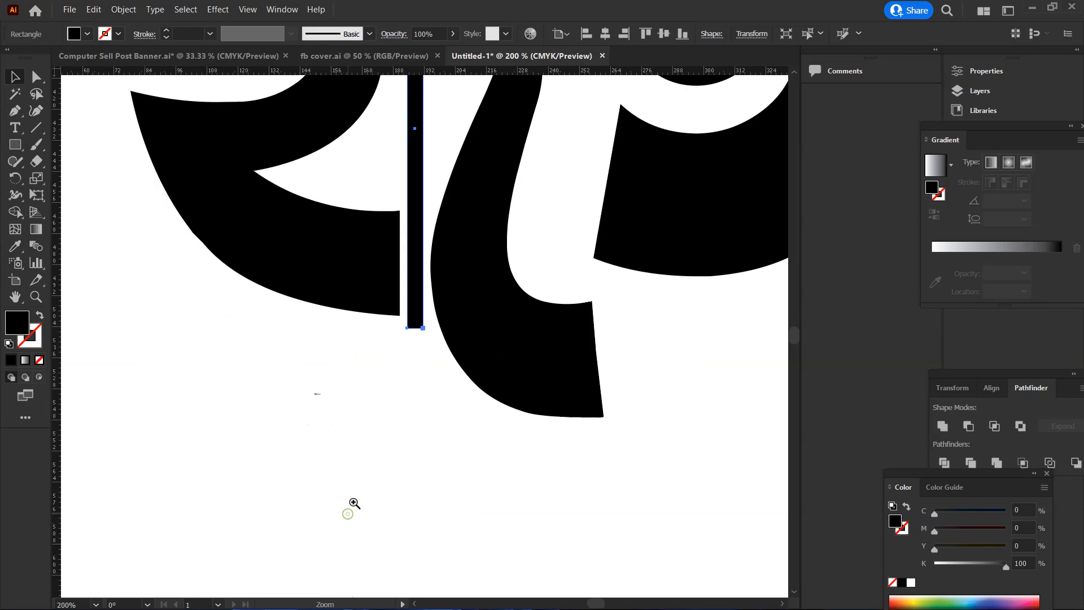
{"action": "left_click", "coordinate": [422, 356], "text": "ctrl"}
{"action": "left_click", "coordinate": [443, 321], "text": "ctrl"}
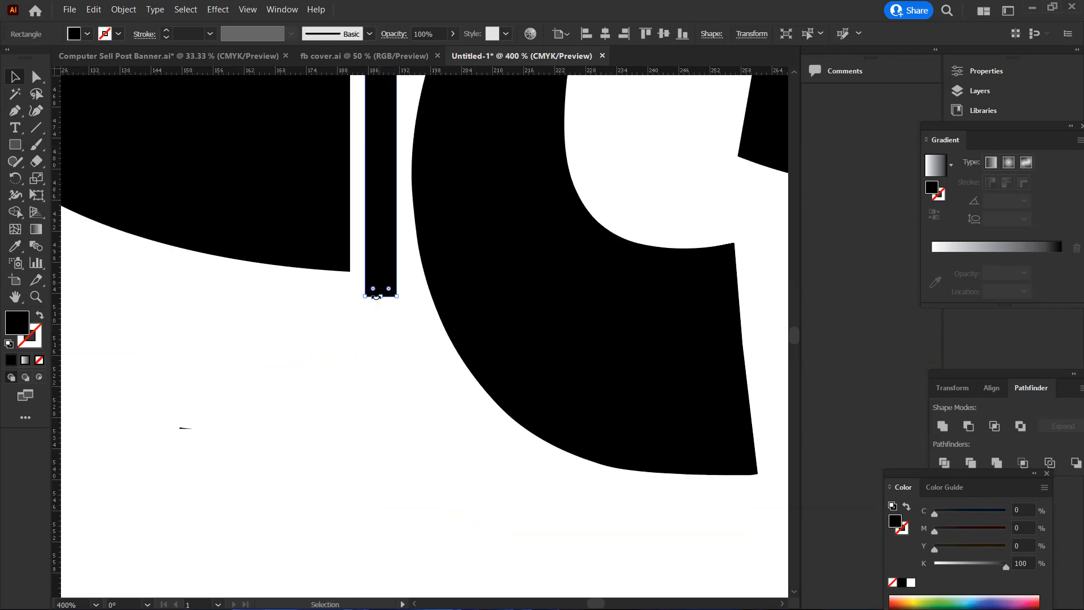
{"action": "left_click_drag", "start_coordinate": [381, 296], "coordinate": [375, 273]}
{"action": "key", "text": "a"}
{"action": "left_click", "coordinate": [409, 315]}
{"action": "left_click", "coordinate": [409, 315], "text": "ctrl+alt"}
{"action": "left_click", "coordinate": [409, 315], "text": "ctrl+alt"}
{"action": "left_click", "coordinate": [410, 315], "text": "ctrl+alt"}
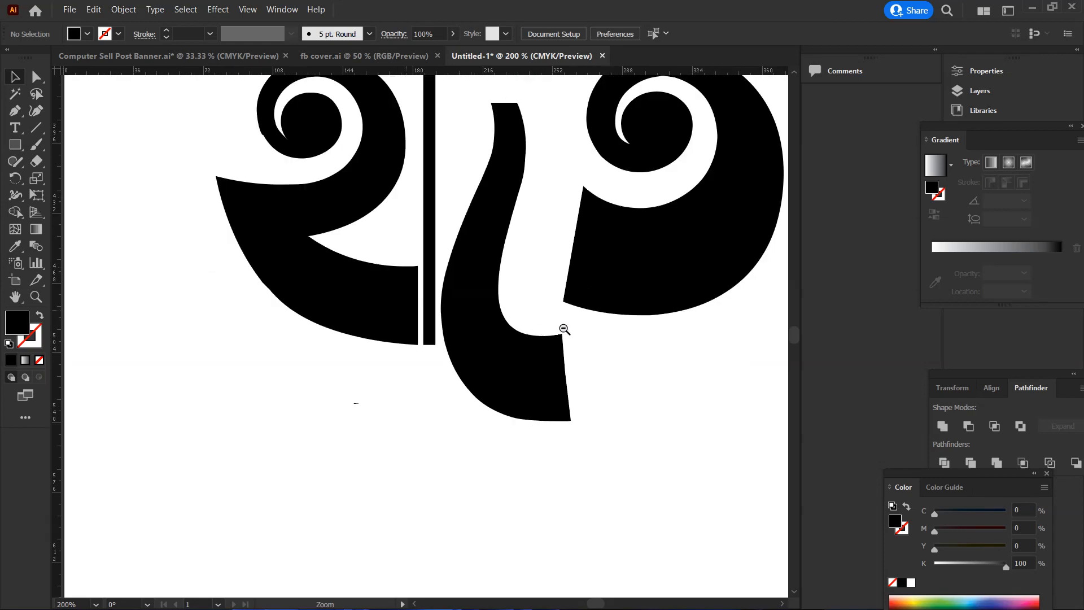
Move the ে sign up so its top meets the guide and its curve touches the thin vertical rectangle
{"action": "left_click", "coordinate": [568, 332], "text": "ctrl+alt"}
{"action": "scroll", "coordinate": [399, 274], "scroll_direction": "up", "scroll_amount": 2}
{"action": "left_click", "coordinate": [424, 252], "text": "ctrl"}
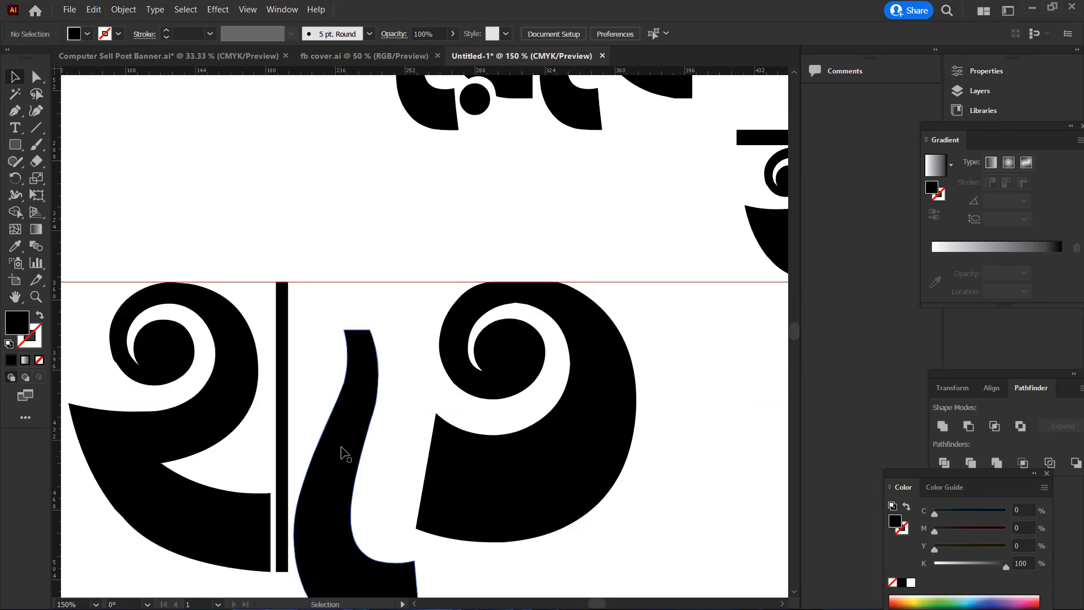
{"action": "scroll", "coordinate": [343, 451], "scroll_direction": "down", "scroll_amount": 1}
{"action": "left_click_drag", "start_coordinate": [351, 434], "coordinate": [345, 387]}
{"action": "left_click", "coordinate": [548, 425]}
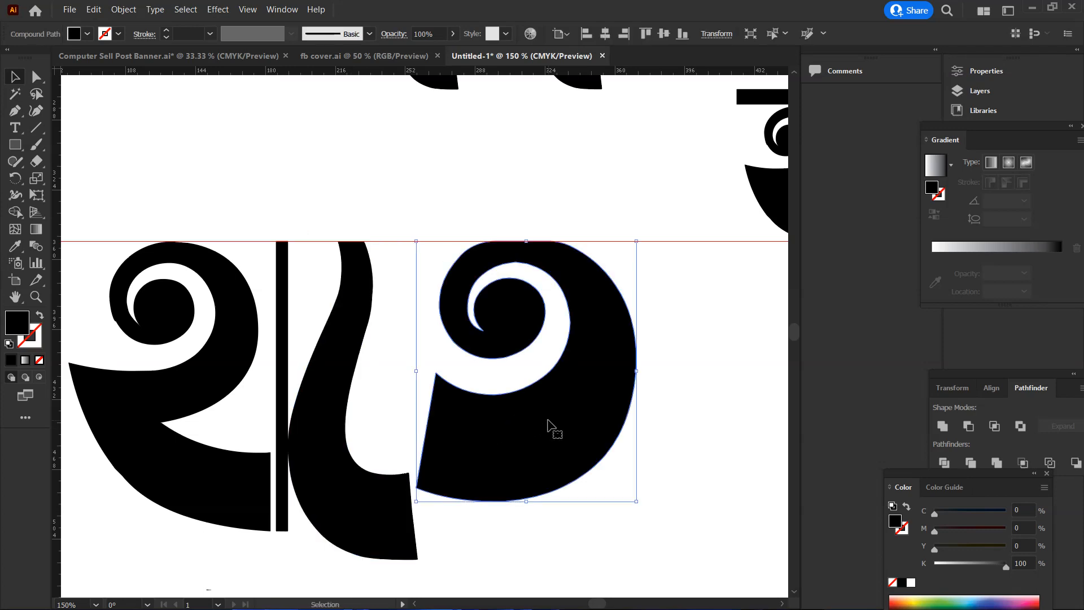
{"action": "left_click", "coordinate": [403, 521]}
Enlarge ত slightly, keeping its top on the guide, and nudge it left until it overlaps the ে sign's foot
{"action": "left_click", "coordinate": [510, 432]}
{"action": "left_click_drag", "start_coordinate": [639, 502], "coordinate": [655, 508]}
{"action": "left_click_drag", "start_coordinate": [586, 431], "coordinate": [594, 437]}
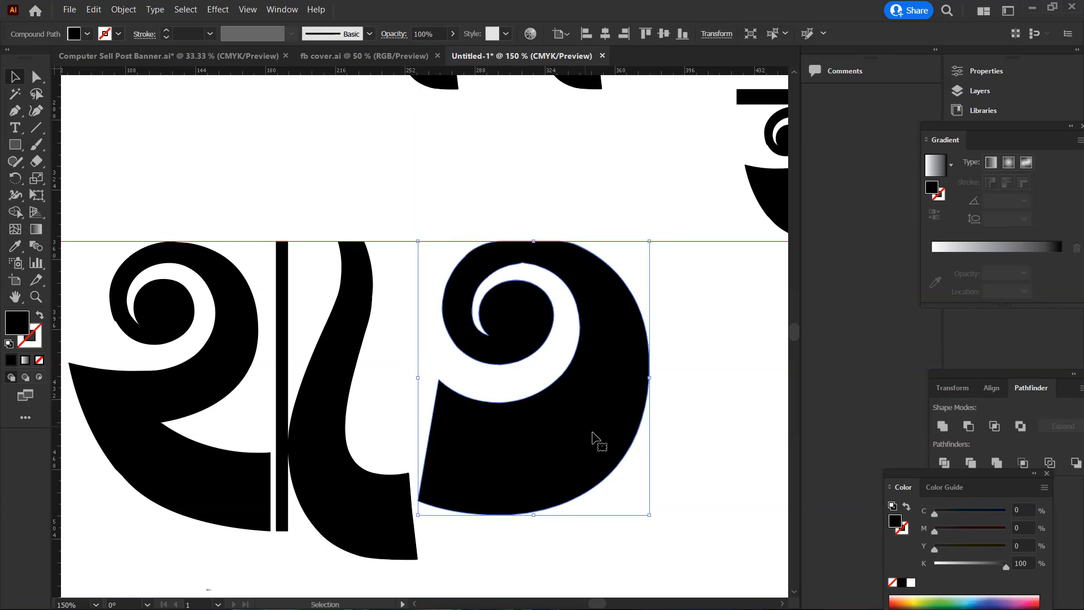
{"action": "key", "text": "Left"}
{"action": "key", "text": "Left"}
{"action": "key", "text": "Left"}
{"action": "key", "text": "Left"}
{"action": "key", "text": "Left"}
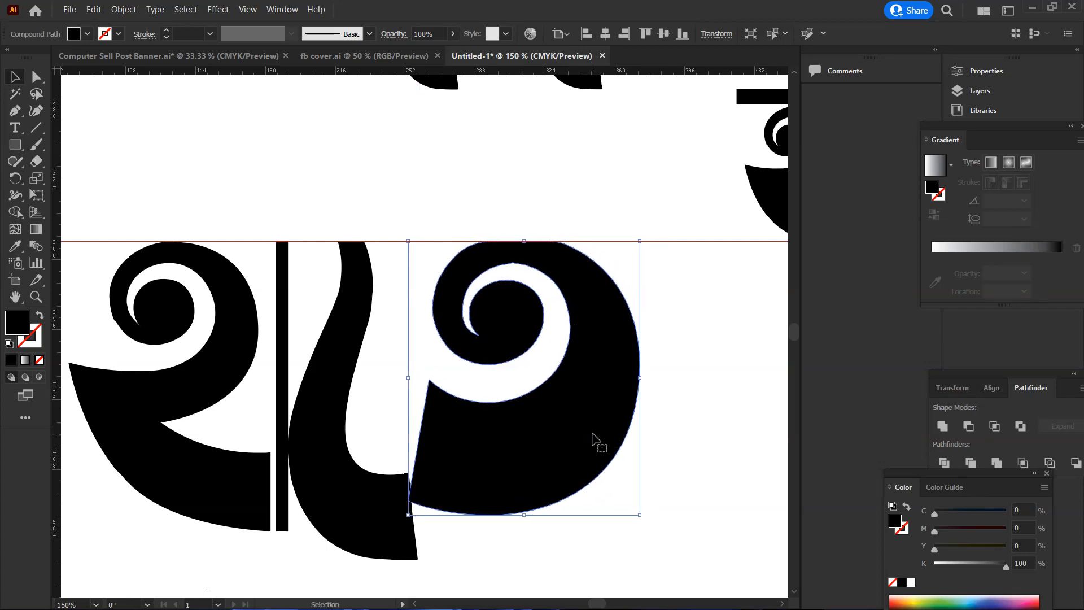
{"action": "key", "text": "Right"}
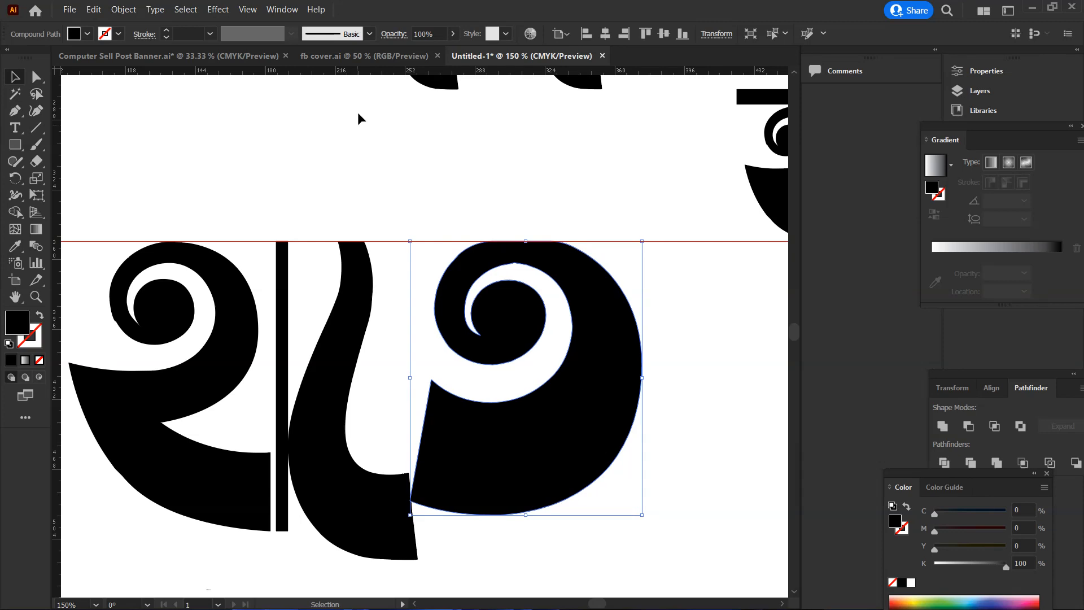
{"action": "key", "text": "Left"}
{"action": "key", "text": "Left"}
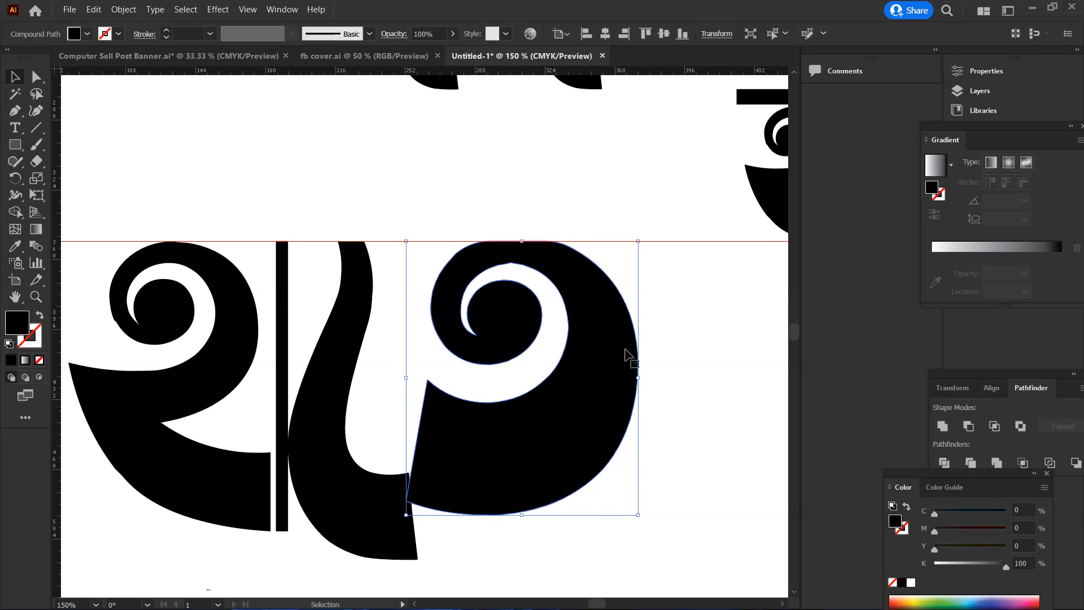
Create an offset path of 5 pt around ত with miter joins and a miter limit of 4
{"action": "left_click", "coordinate": [668, 320]}
{"action": "left_click", "coordinate": [620, 339]}
{"action": "left_click", "coordinate": [124, 8]}
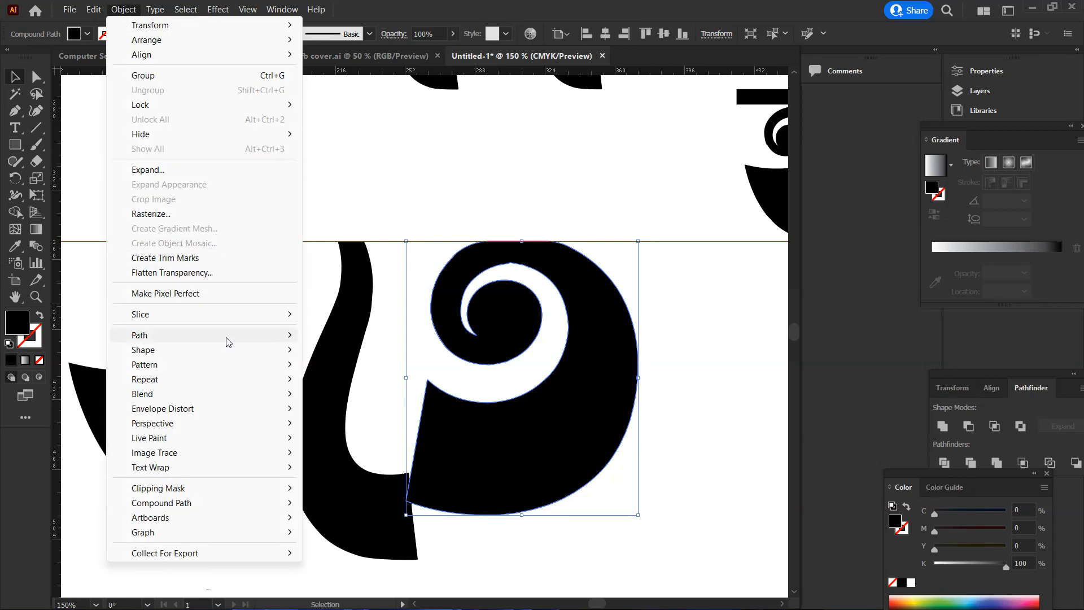
{"action": "mouse_move", "coordinate": [230, 339]}
{"action": "left_click", "coordinate": [364, 387]}
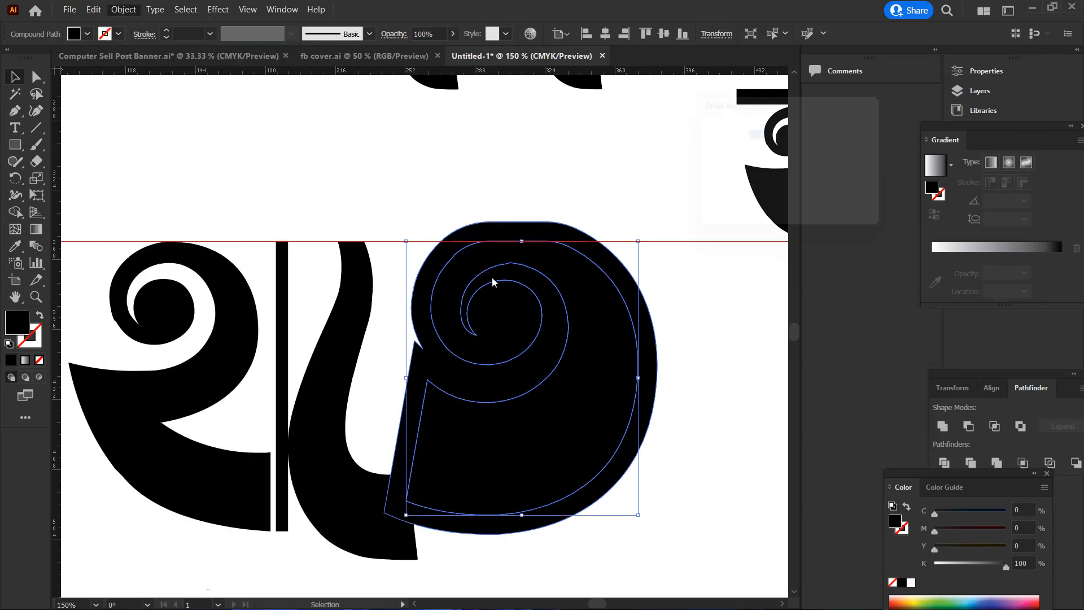
{"action": "left_click_drag", "start_coordinate": [775, 108], "coordinate": [834, 85]}
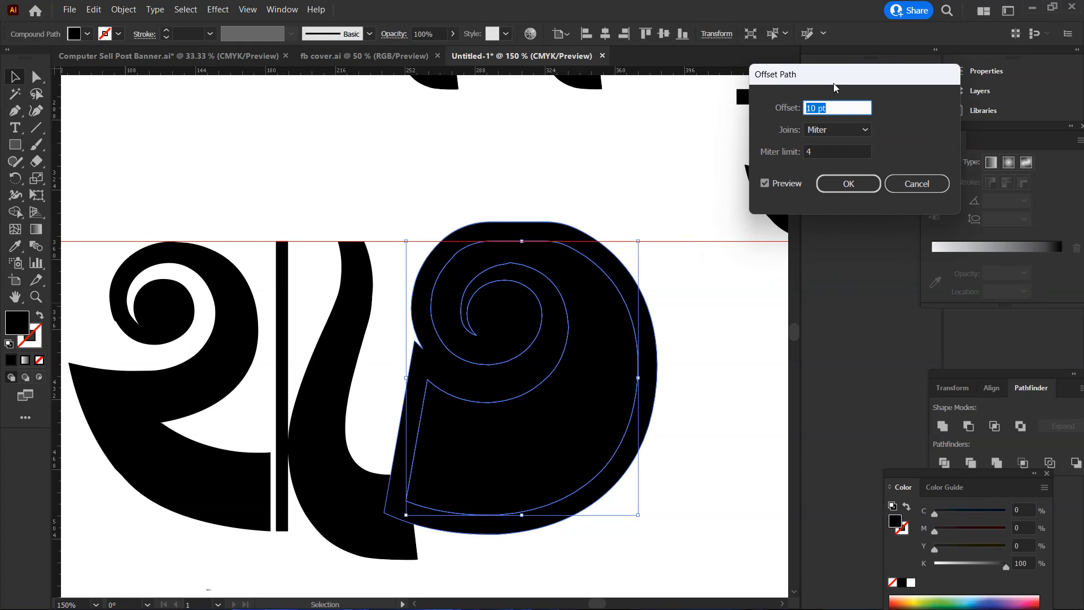
{"action": "key", "text": "Down"}
{"action": "key", "text": "Down"}
{"action": "key", "text": "Down"}
{"action": "key", "text": "Down"}
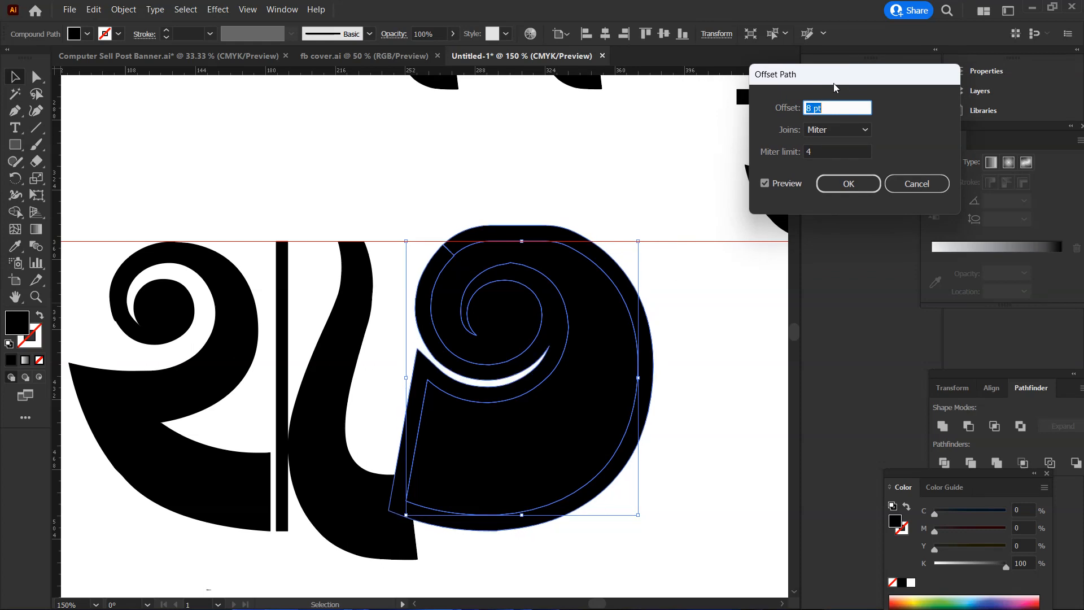
{"action": "key", "text": "Down"}
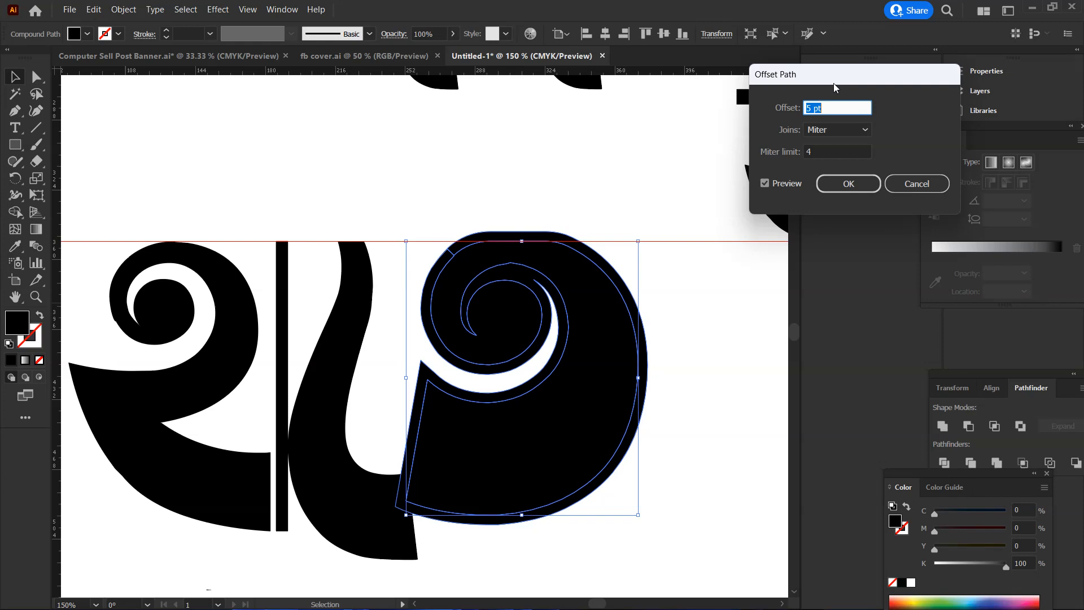
{"action": "key", "text": "Down"}
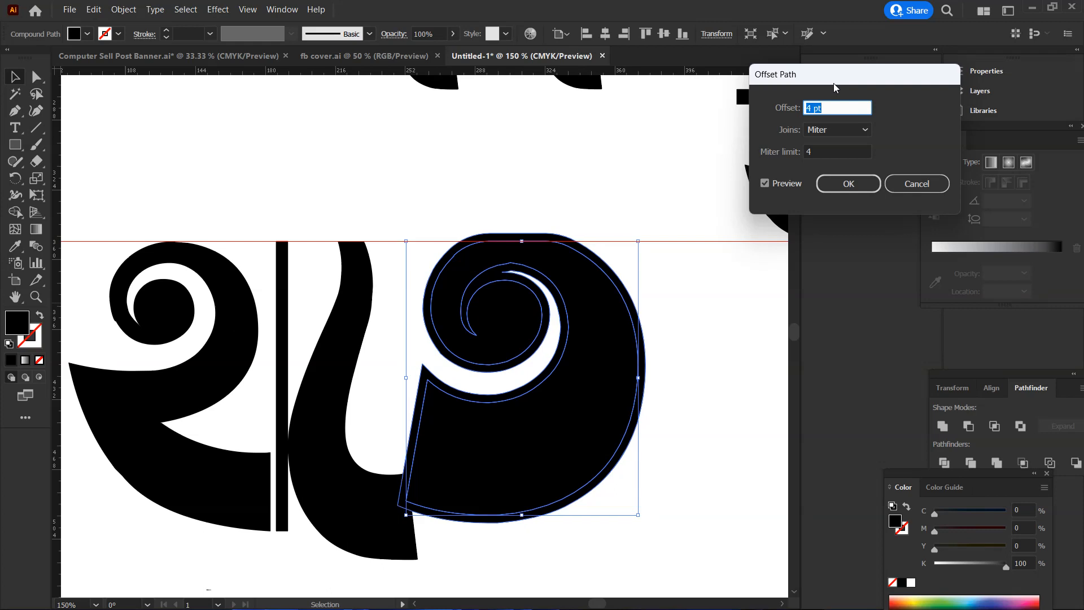
{"action": "key", "text": "Up"}
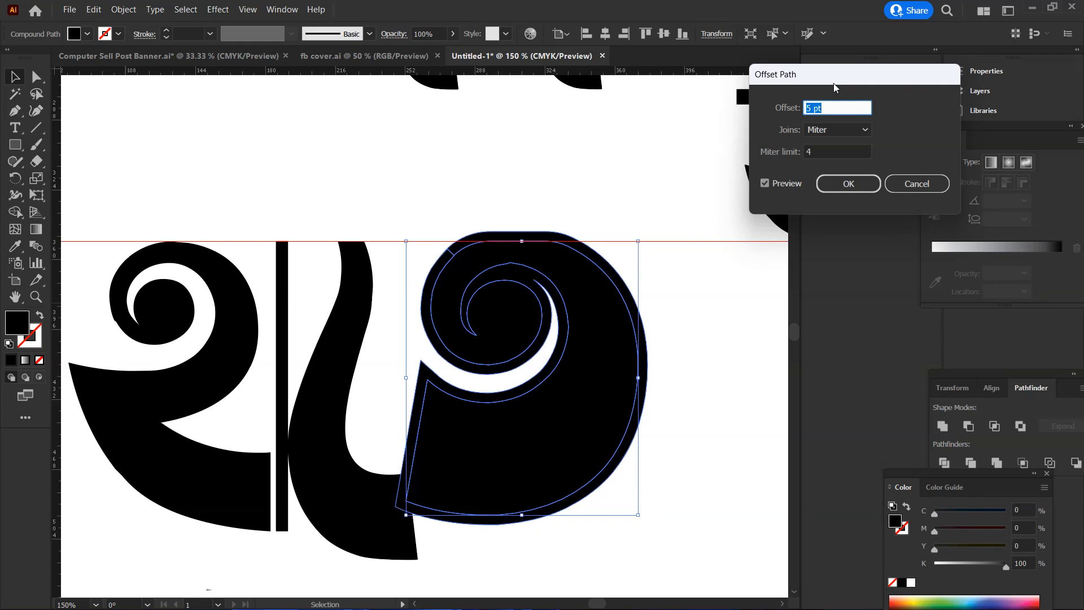
{"action": "key", "text": "Return"}
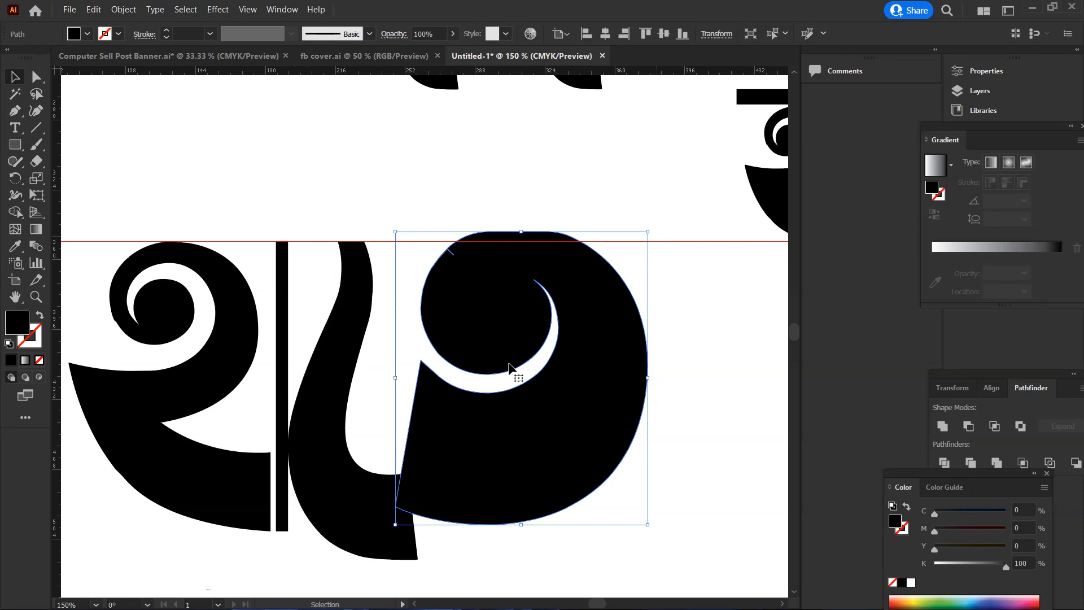
Use the Shape Builder to remove the offset shape around ত together with its overlap on the ে sign's foot
{"action": "left_click", "coordinate": [340, 489], "text": "shift"}
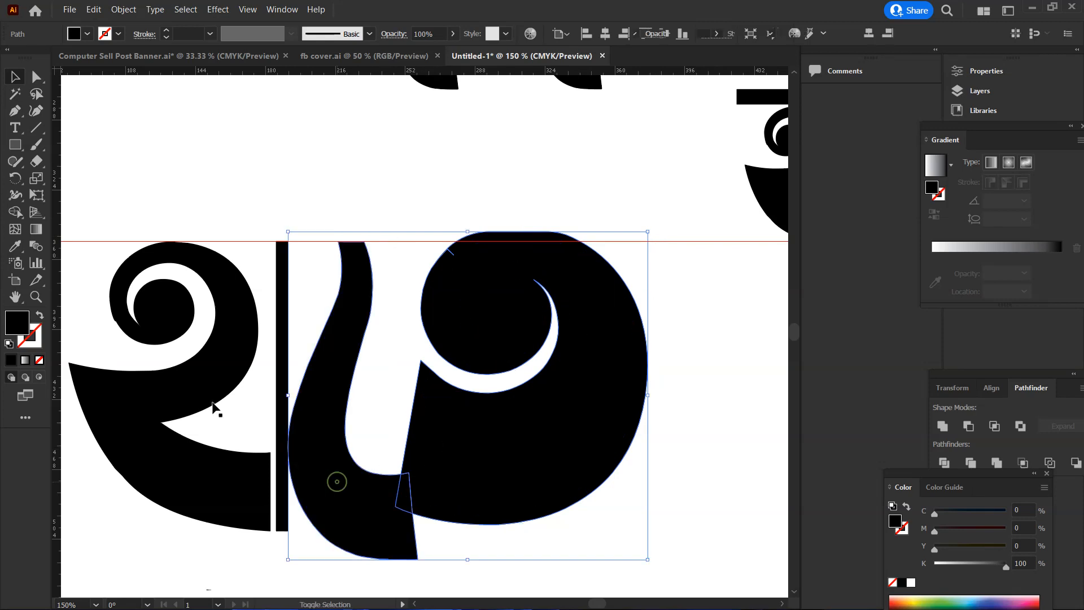
{"action": "left_click", "coordinate": [13, 213]}
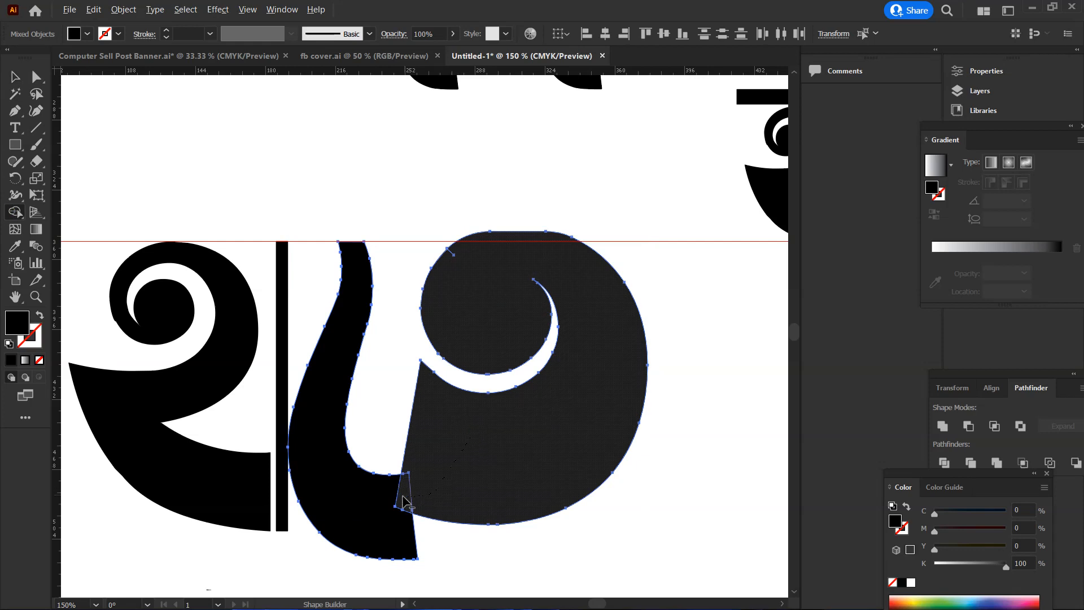
{"action": "left_click", "coordinate": [410, 500]}
{"action": "left_click", "coordinate": [14, 77]}
{"action": "left_click", "coordinate": [378, 181]}
{"action": "scroll", "coordinate": [429, 239], "scroll_direction": "down", "scroll_amount": 2}
{"action": "key", "text": "ctrl+minus"}
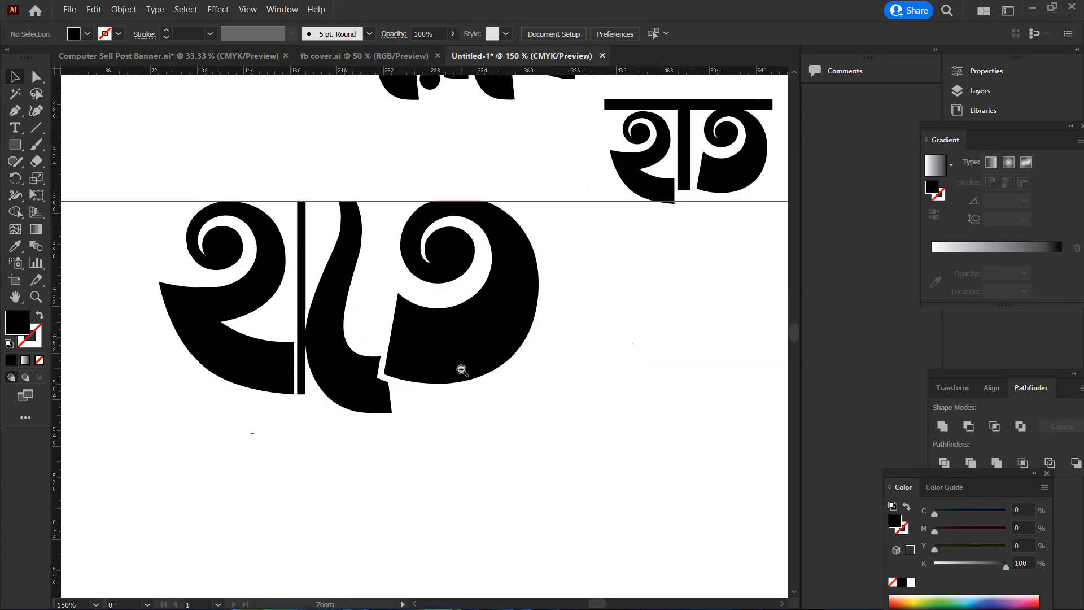
Nudge ত closer to the ে sign's notched foot and create another 5 pt offset path around it
{"action": "left_click", "coordinate": [445, 354]}
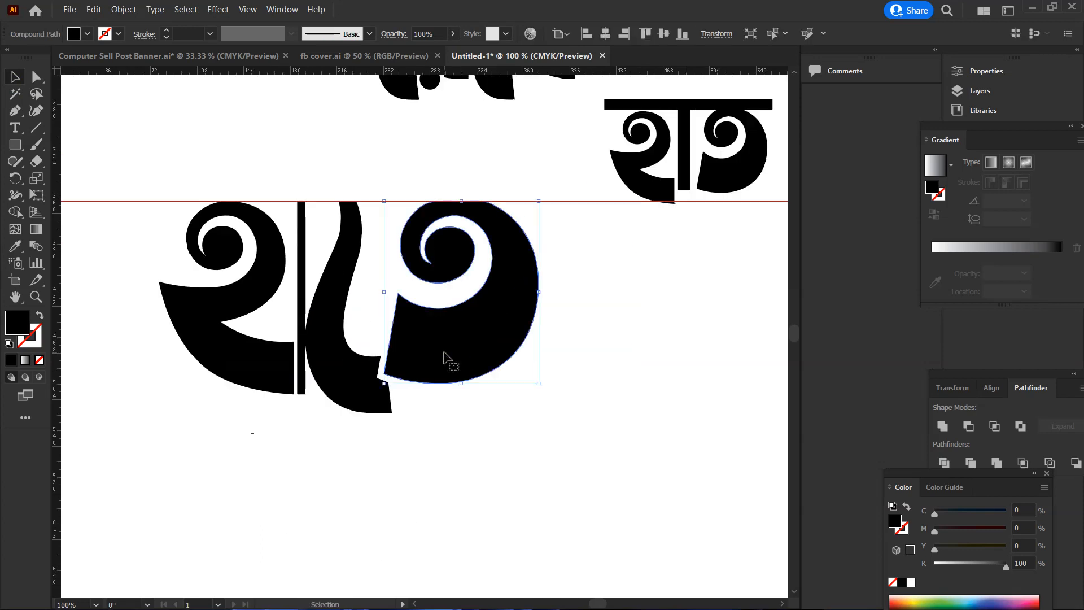
{"action": "key", "text": "Left"}
{"action": "key", "text": "Left"}
{"action": "key", "text": "Left"}
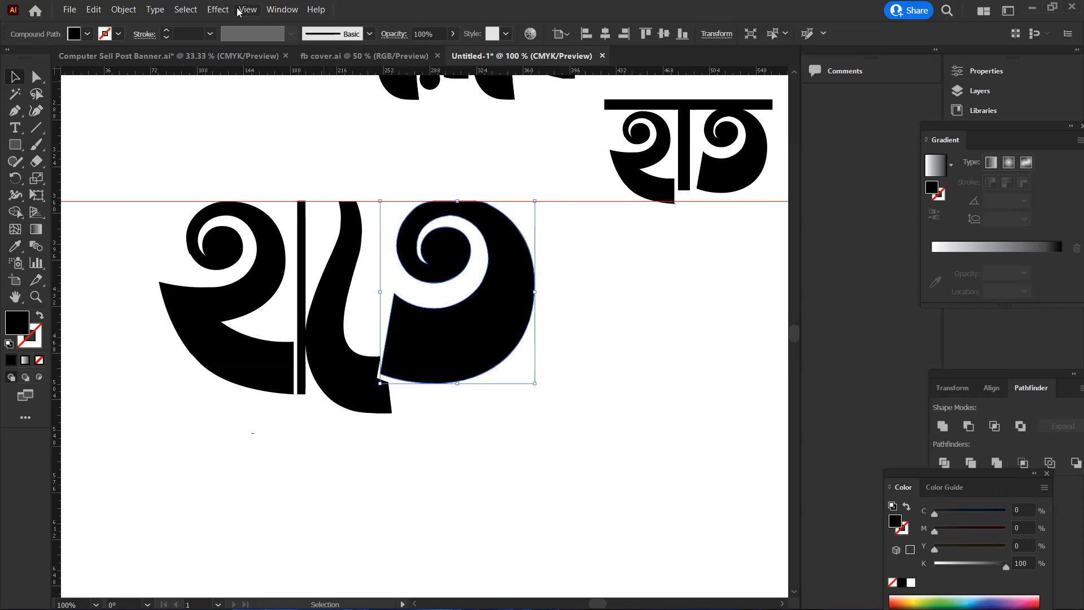
{"action": "left_click", "coordinate": [117, 7]}
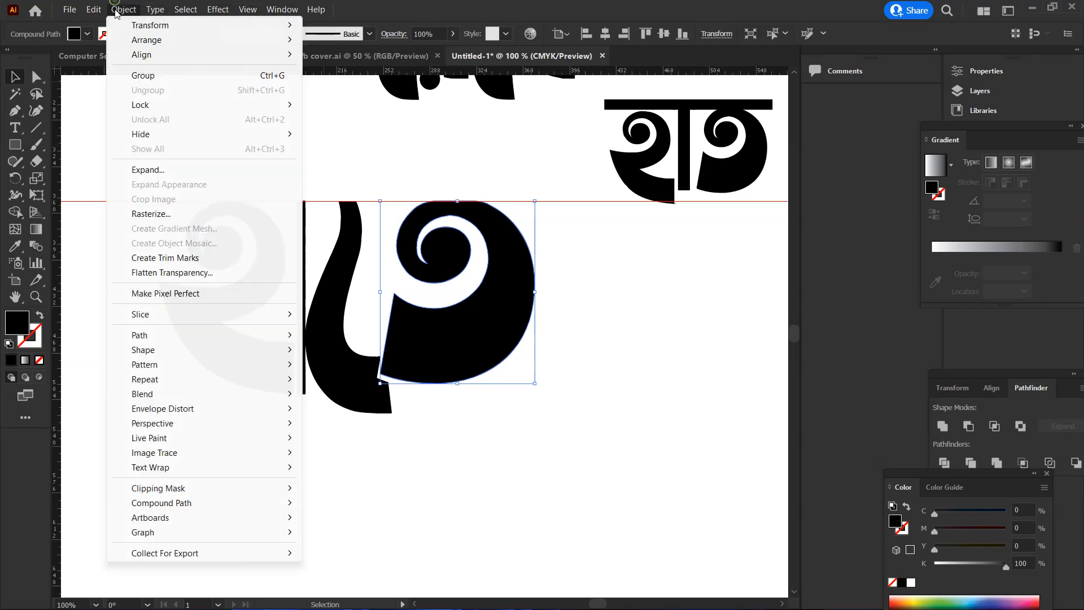
{"action": "left_click", "coordinate": [212, 331]}
{"action": "left_click", "coordinate": [347, 384]}
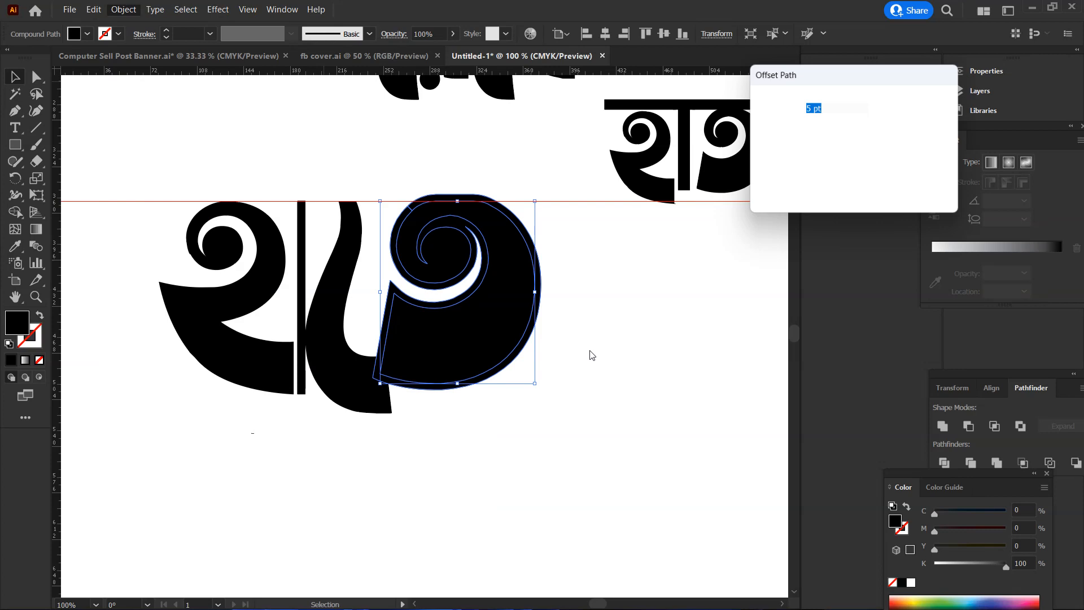
{"action": "left_click", "coordinate": [838, 184]}
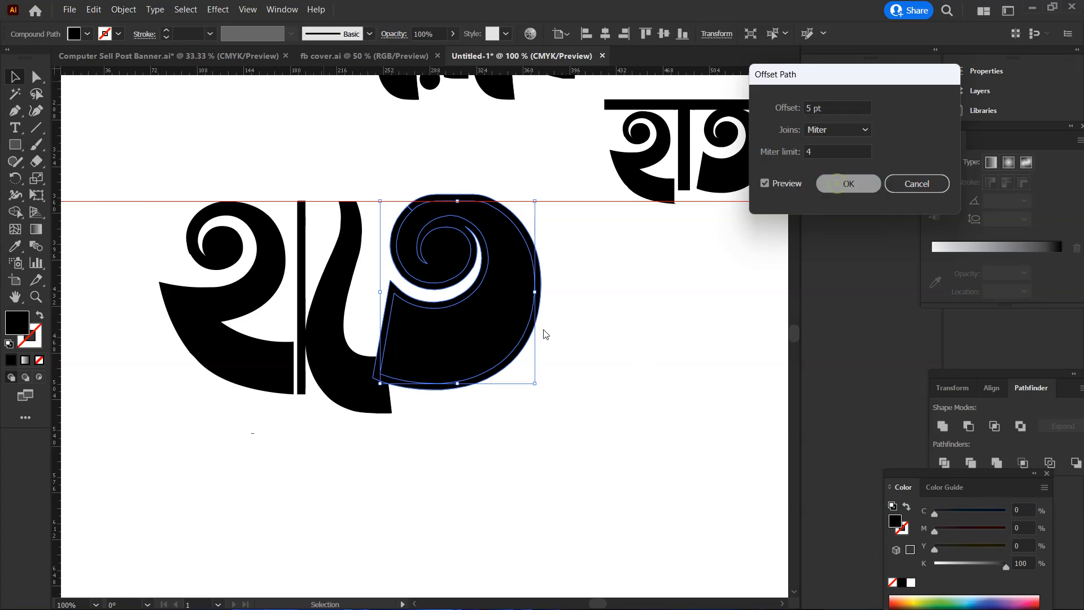
Trim the ে sign's foot with the Shape Builder by removing the new offset shape and its overlap
{"action": "left_click", "coordinate": [353, 381], "text": "shift"}
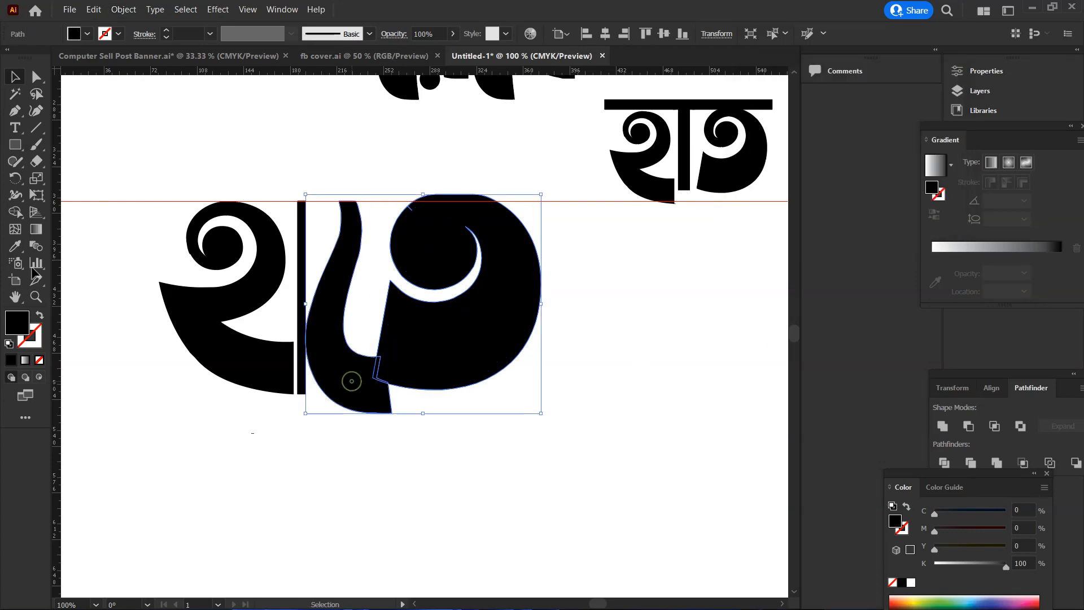
{"action": "left_click", "coordinate": [16, 212]}
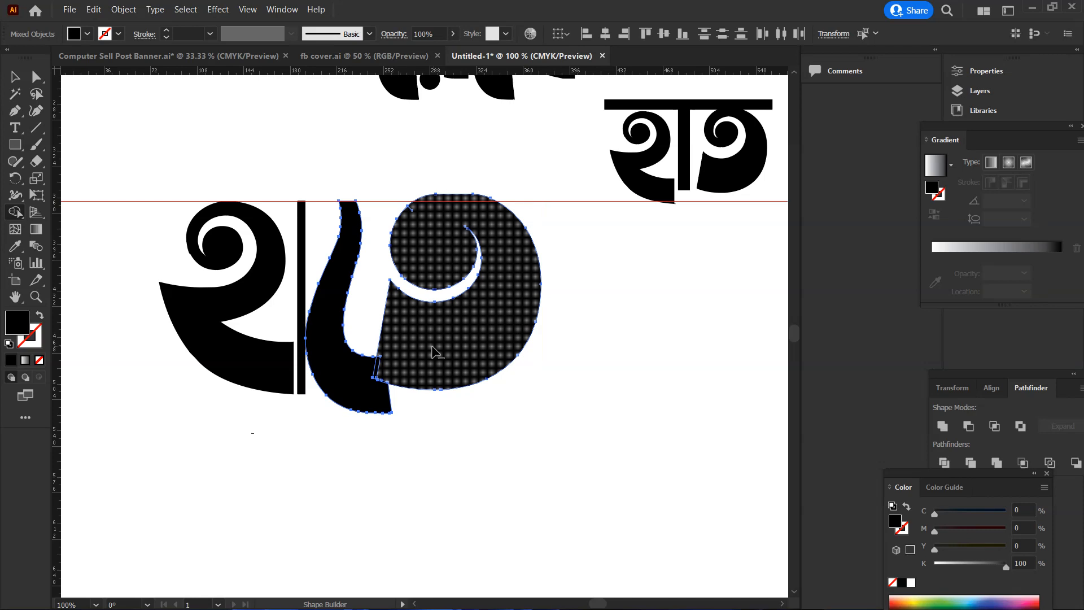
{"action": "left_click", "coordinate": [387, 375]}
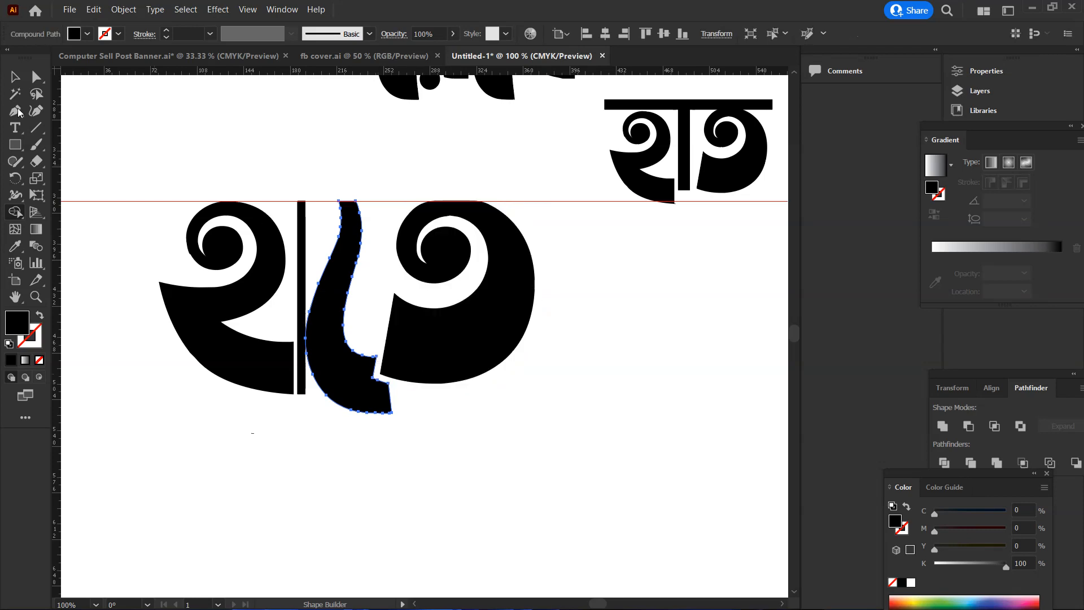
{"action": "left_click", "coordinate": [13, 77]}
{"action": "left_click", "coordinate": [473, 420]}
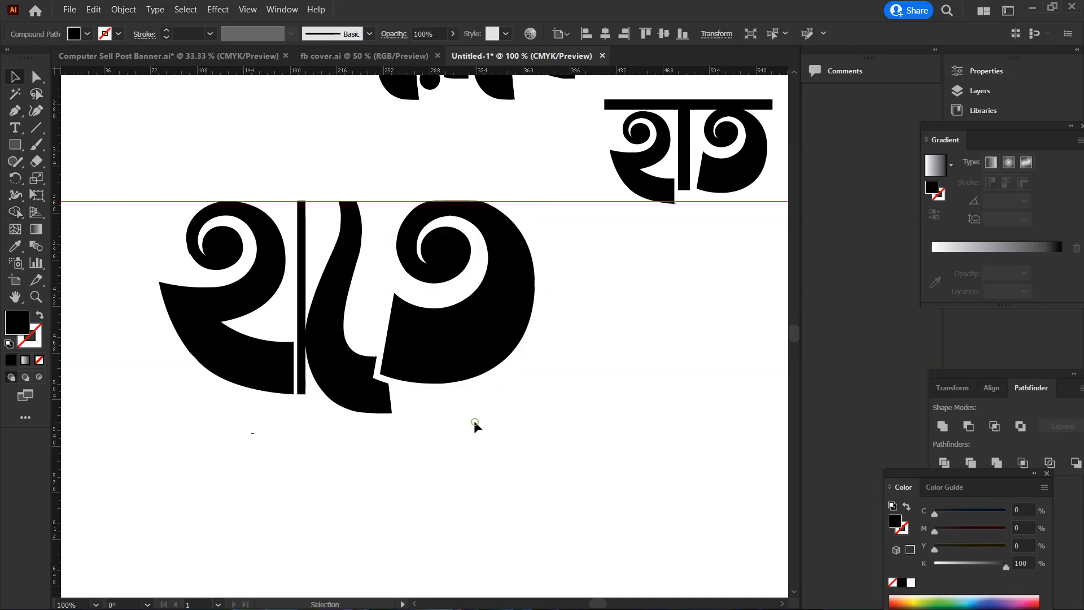
Move the ে sign and ত together slightly right to leave a gap beside the thin vertical rectangle
{"action": "scroll", "coordinate": [474, 400], "scroll_direction": "down", "scroll_amount": 1}
{"action": "left_click", "coordinate": [362, 348]}
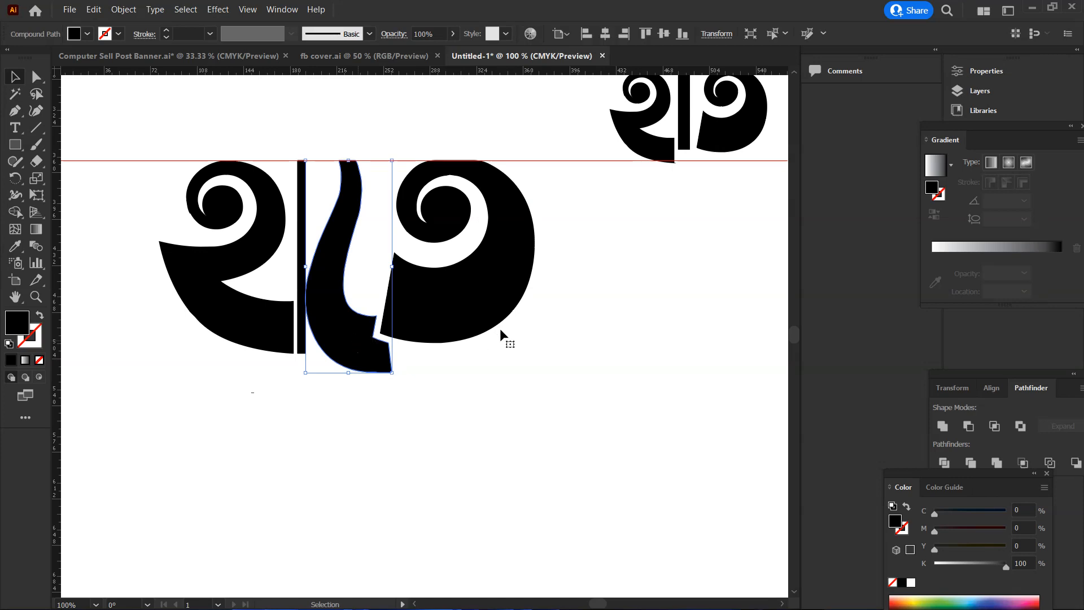
{"action": "left_click_drag", "start_coordinate": [557, 275], "coordinate": [456, 334]}
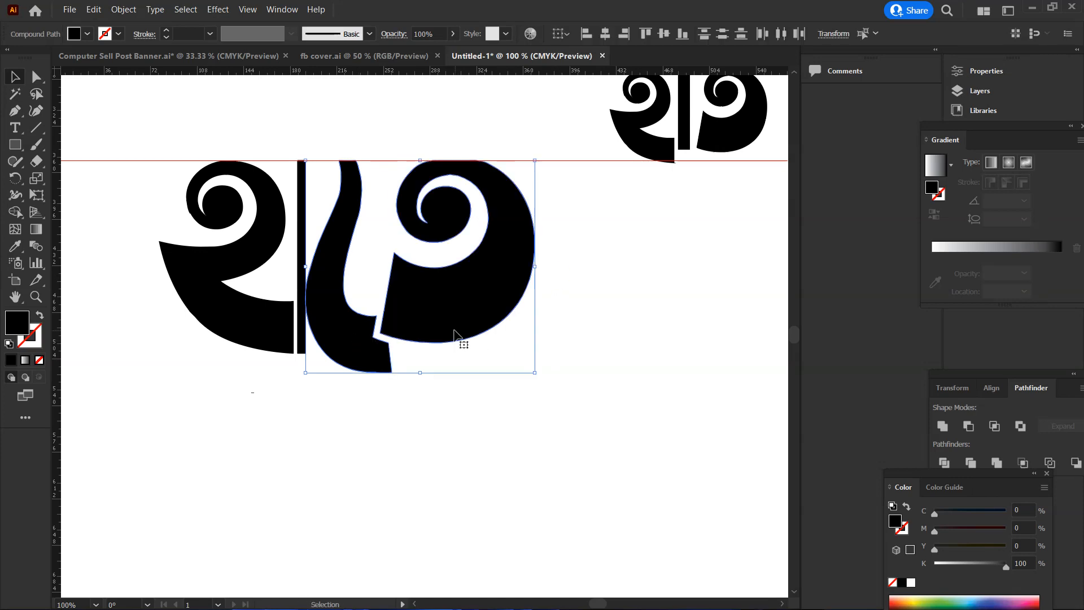
{"action": "key", "text": "Right"}
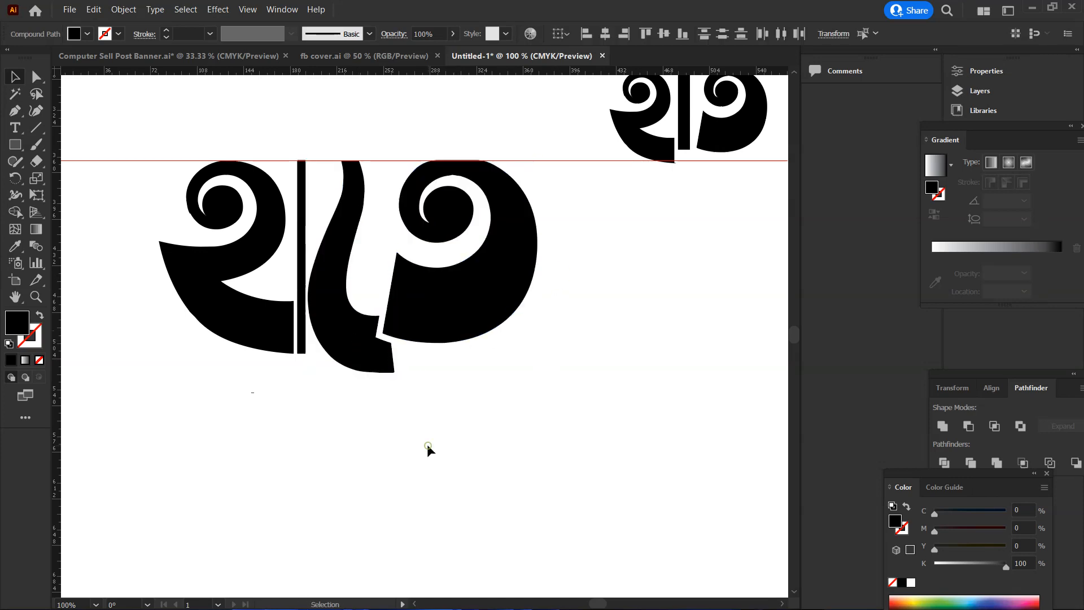
{"action": "left_click", "coordinate": [427, 444]}
Move the thin vertical rectangle, the ে sign and ত together slightly closer to হ
{"action": "scroll", "coordinate": [310, 263], "scroll_direction": "up", "scroll_amount": 2}
{"action": "left_click_drag", "start_coordinate": [557, 259], "coordinate": [300, 433]}
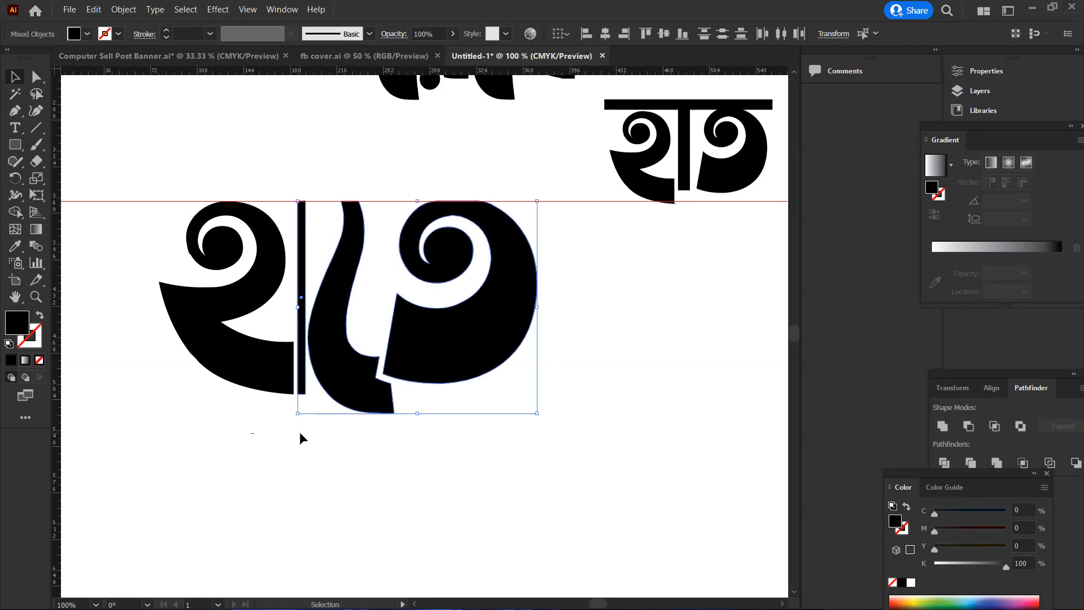
{"action": "key", "text": "Left"}
{"action": "key", "text": "Left"}
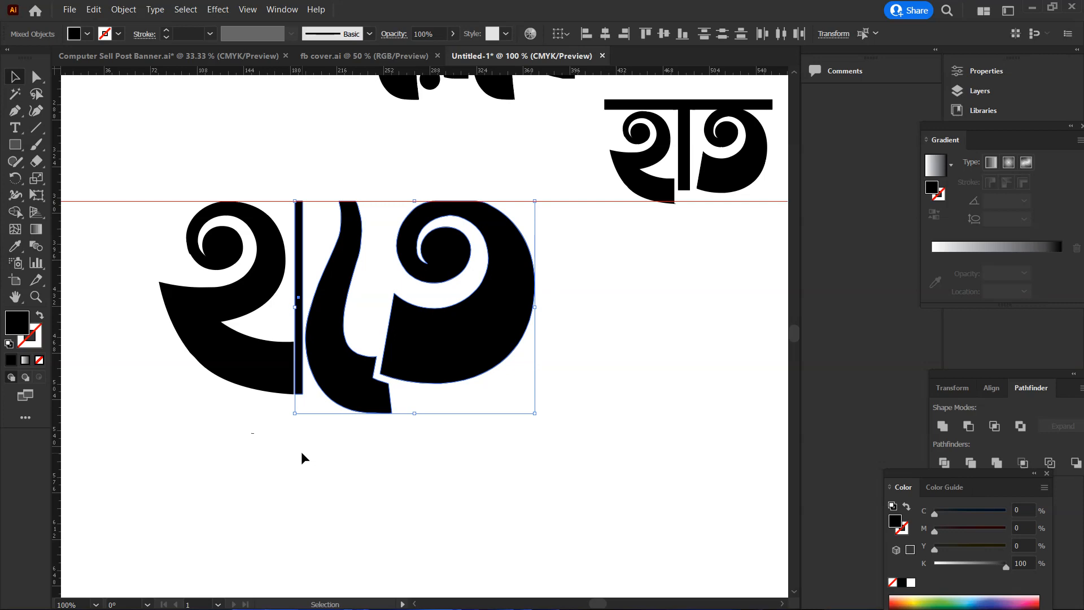
{"action": "left_click", "coordinate": [308, 462]}
{"action": "scroll", "coordinate": [462, 359], "scroll_direction": "down", "scroll_amount": 1}
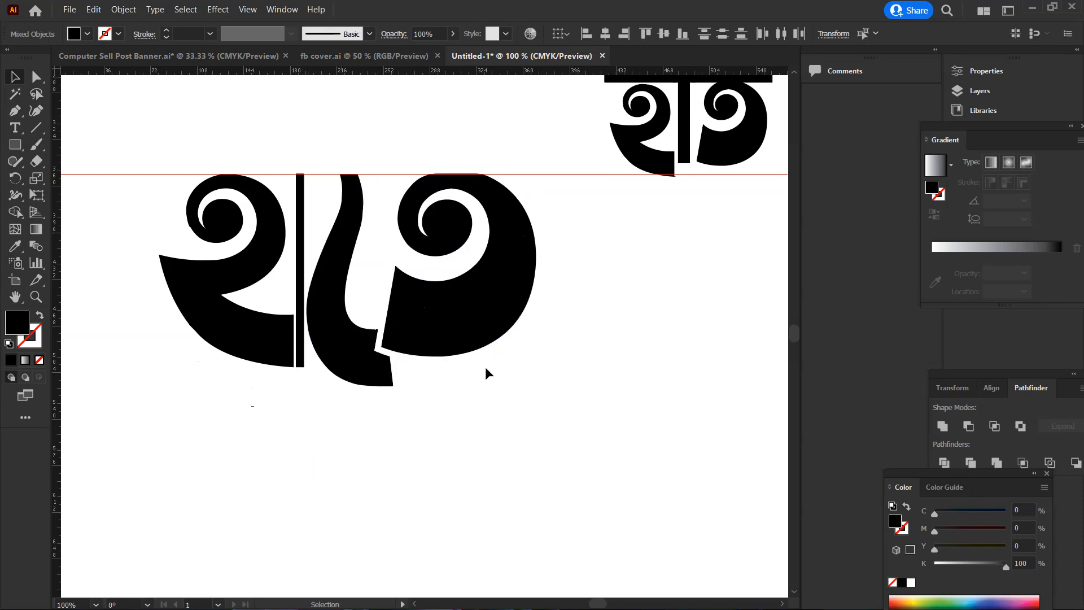
Draw a thin black horizontal rectangle joining হ, the thin vertical bar and the ে sign near the top of হাতে
{"action": "scroll", "coordinate": [462, 359], "scroll_direction": "up", "scroll_amount": 5}
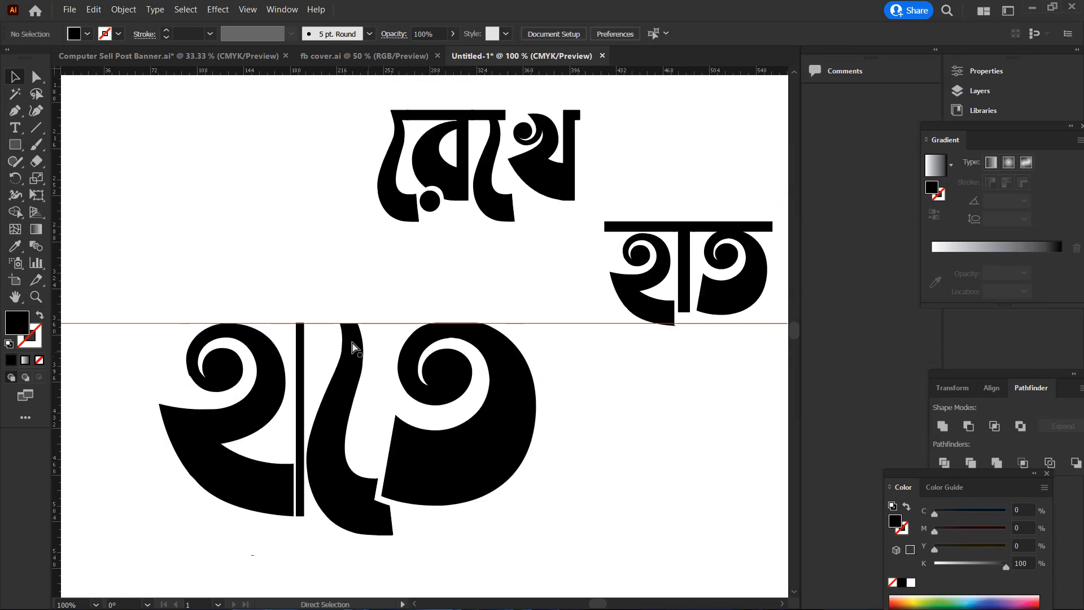
{"action": "left_click", "coordinate": [349, 339], "text": "ctrl"}
{"action": "left_click", "coordinate": [383, 327], "text": "ctrl"}
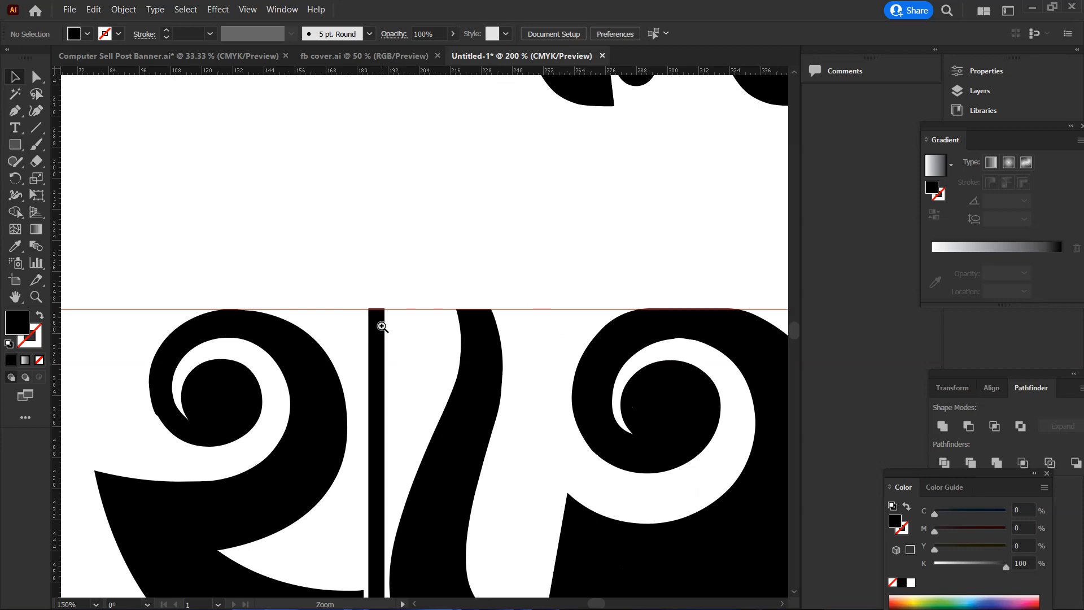
{"action": "left_click", "coordinate": [13, 144]}
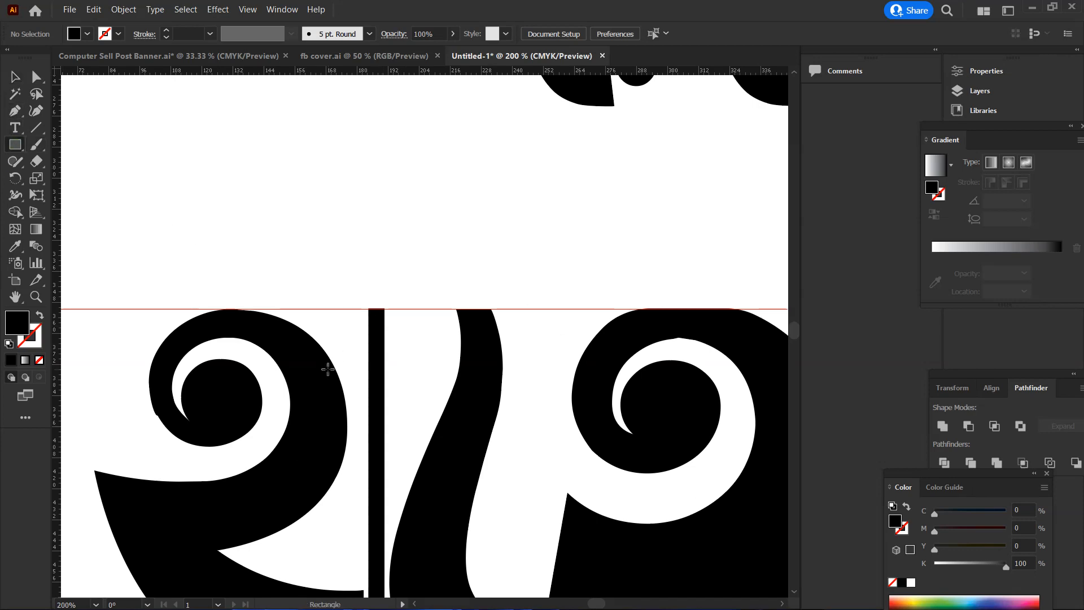
{"action": "left_click_drag", "start_coordinate": [326, 369], "coordinate": [484, 376]}
{"action": "key", "text": "v"}
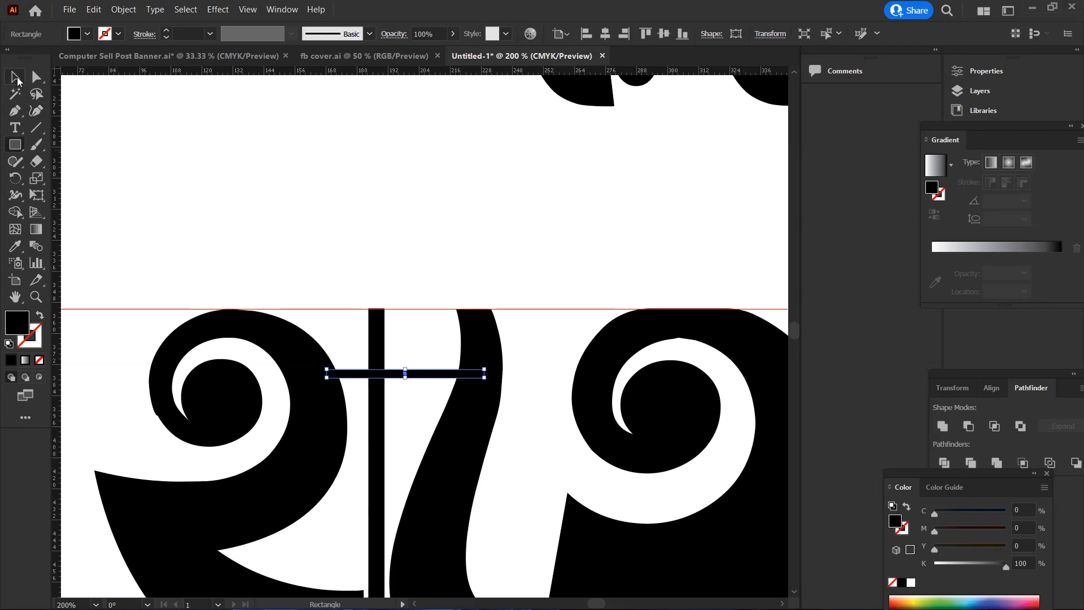
{"action": "left_click_drag", "start_coordinate": [405, 369], "coordinate": [439, 358]}
{"action": "left_click", "coordinate": [435, 252]}
{"action": "left_click", "coordinate": [514, 375], "text": "ctrl+alt"}
{"action": "left_click", "coordinate": [511, 375], "text": "ctrl+alt"}
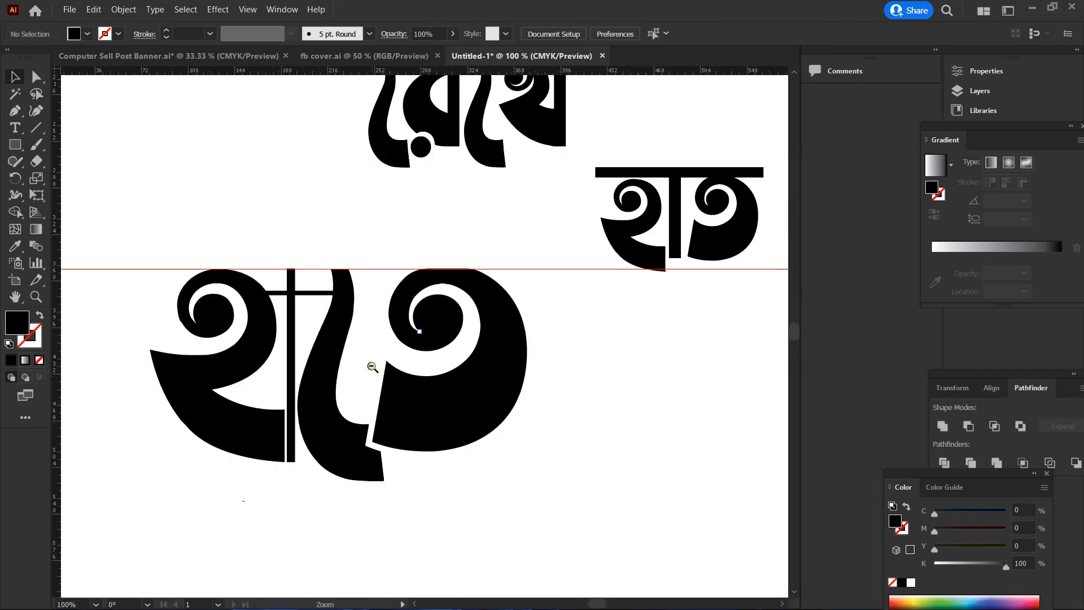
{"action": "left_click", "coordinate": [372, 366], "text": "ctrl+alt"}
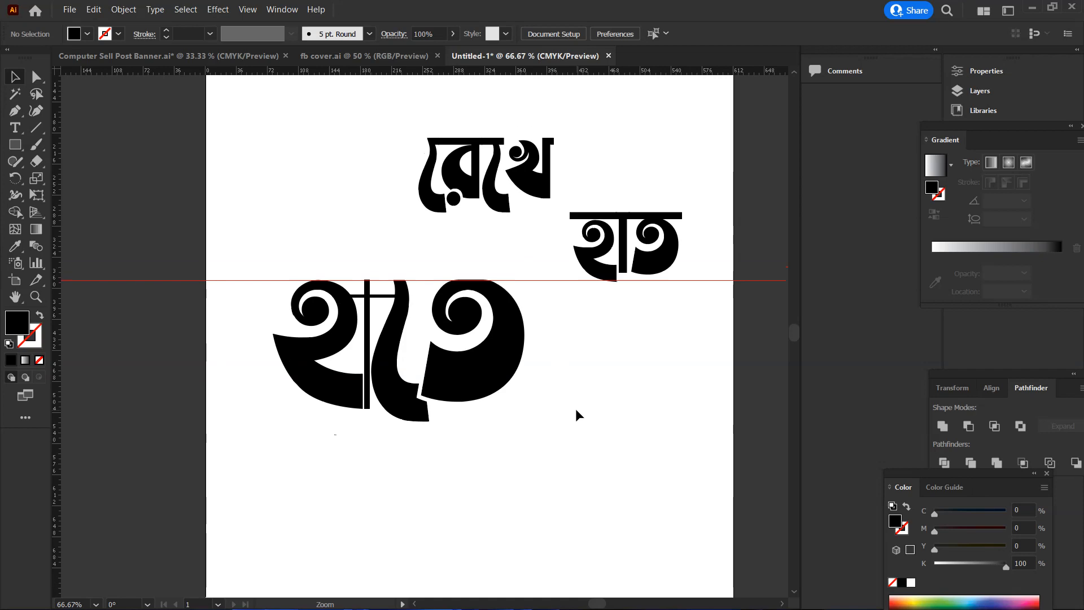
Move রেখে below হাতে, enlarge it proportionally to nearly the same width and position it beneath the word
{"action": "left_click_drag", "start_coordinate": [569, 117], "coordinate": [452, 485]}
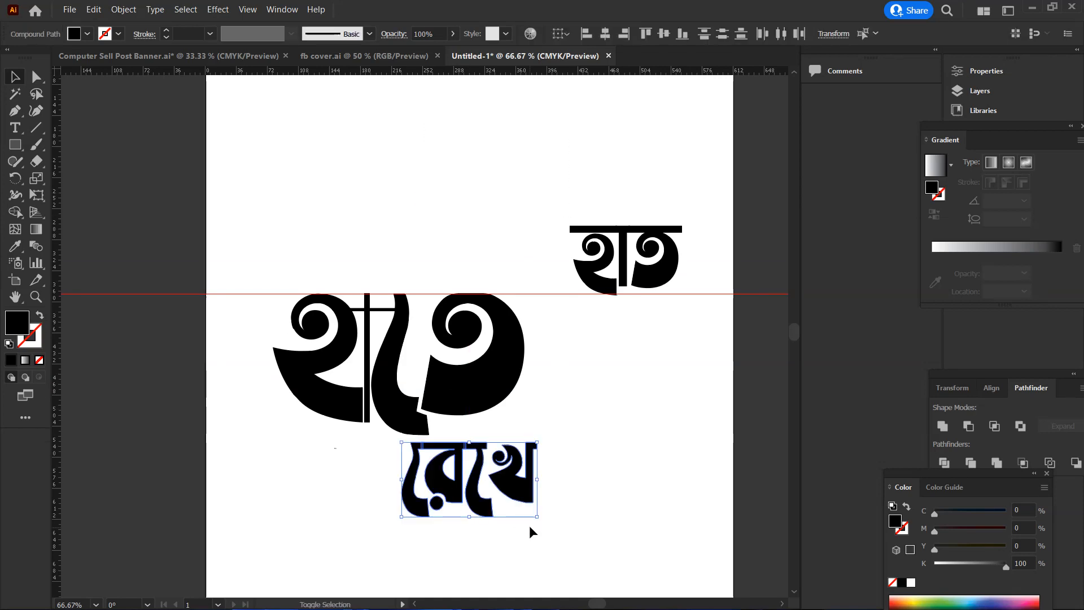
{"action": "left_click_drag", "start_coordinate": [537, 517], "coordinate": [623, 580]}
{"action": "left_click_drag", "start_coordinate": [479, 481], "coordinate": [420, 516]}
{"action": "left_click", "coordinate": [230, 434]}
{"action": "left_click", "coordinate": [369, 462], "text": "ctrl"}
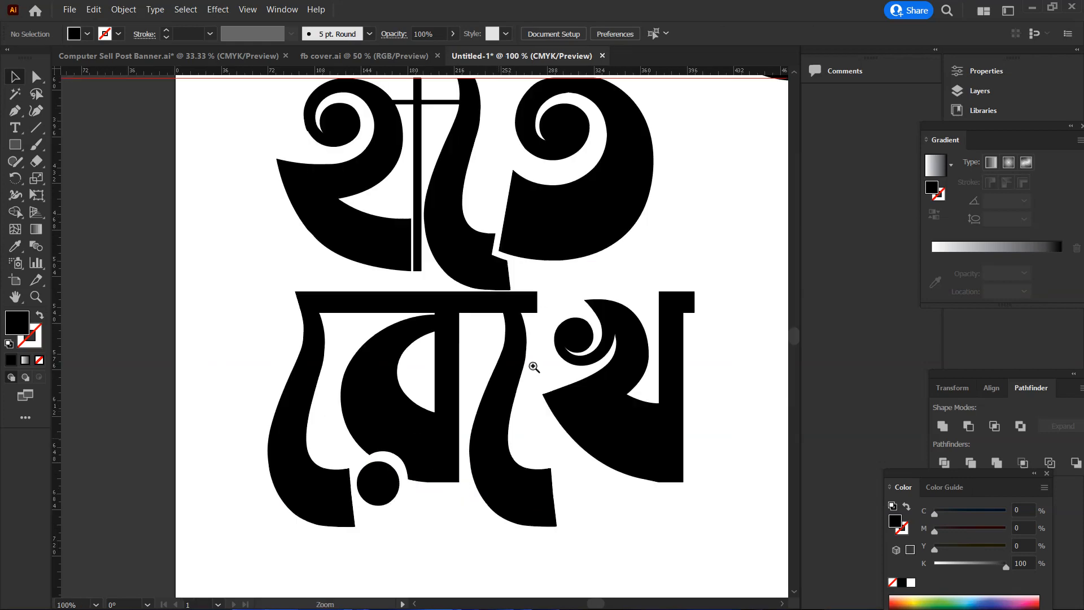
Draw a straight path about 178 pt long with the Pen tool along the underside of the headline bar over রে and the second ে sign
{"action": "left_click", "coordinate": [543, 303], "text": "ctrl"}
{"action": "left_click_drag", "start_coordinate": [361, 354], "coordinate": [526, 382]}
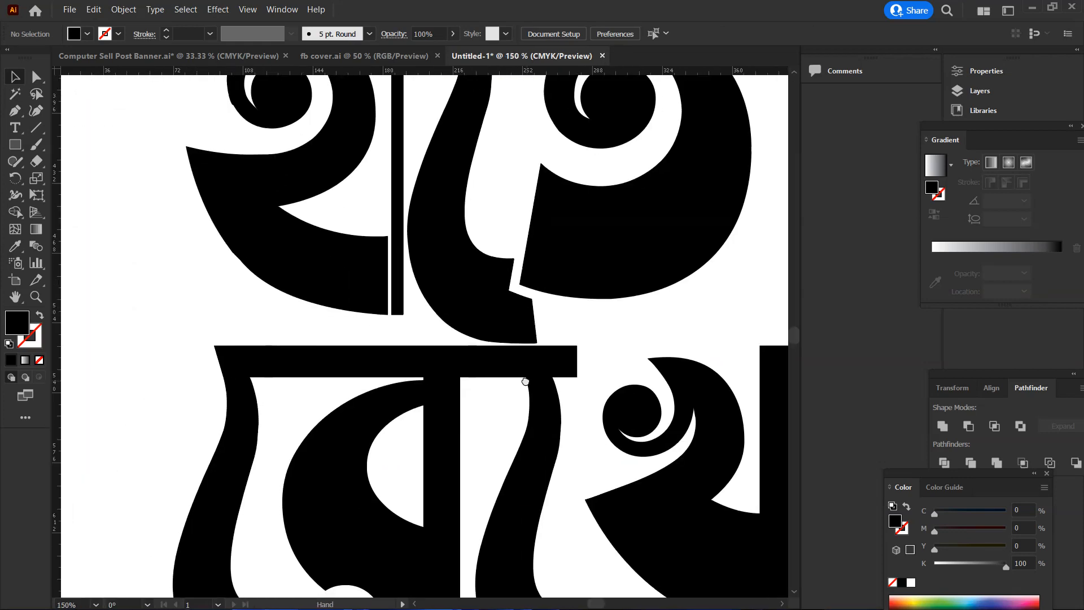
{"action": "left_click", "coordinate": [16, 110]}
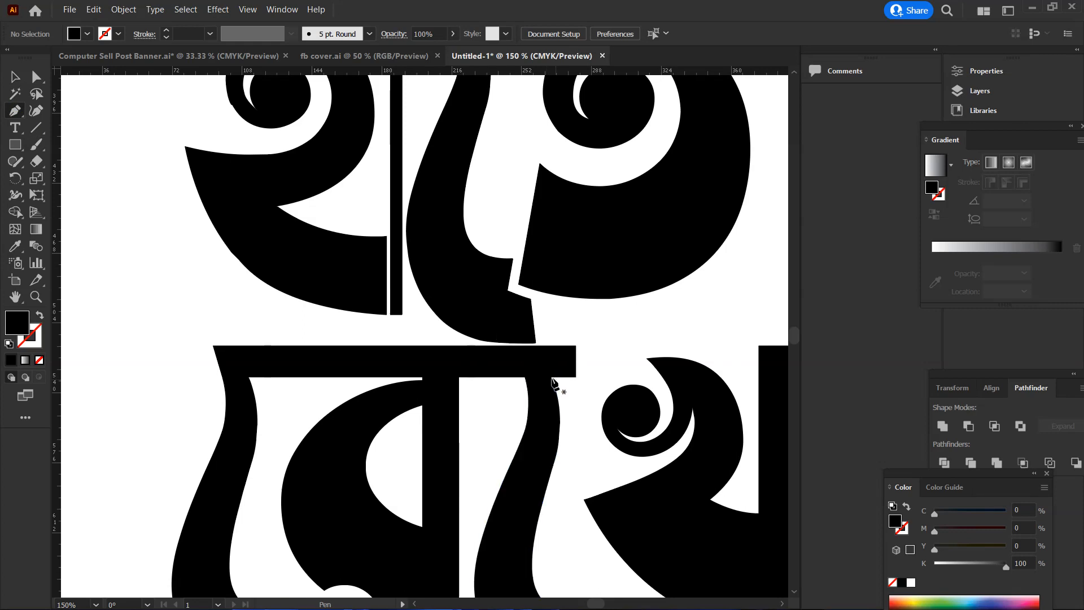
{"action": "left_click", "coordinate": [551, 377]}
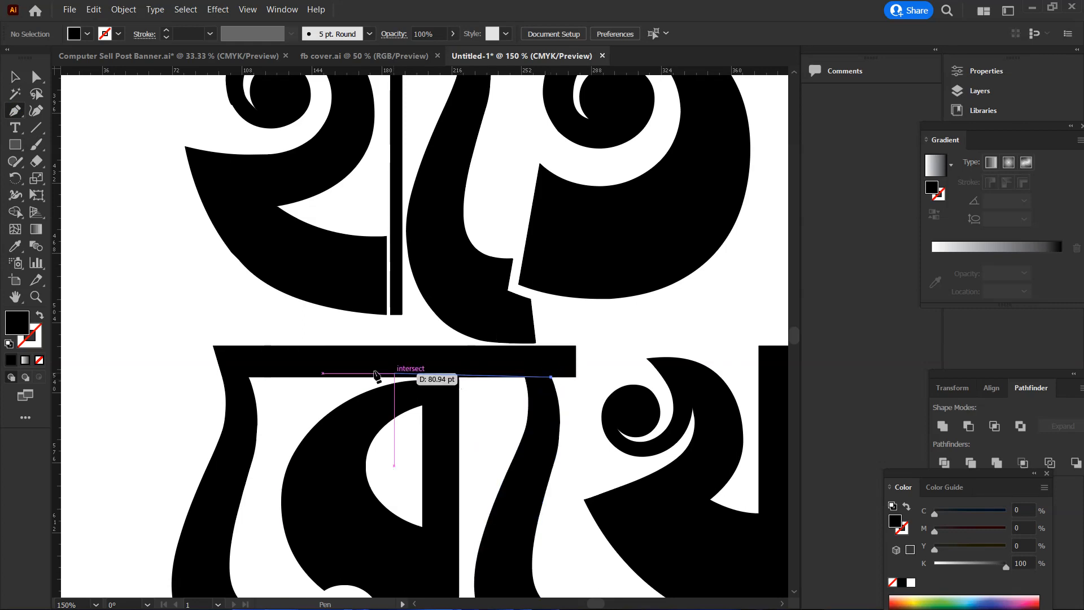
{"action": "left_click", "coordinate": [204, 377]}
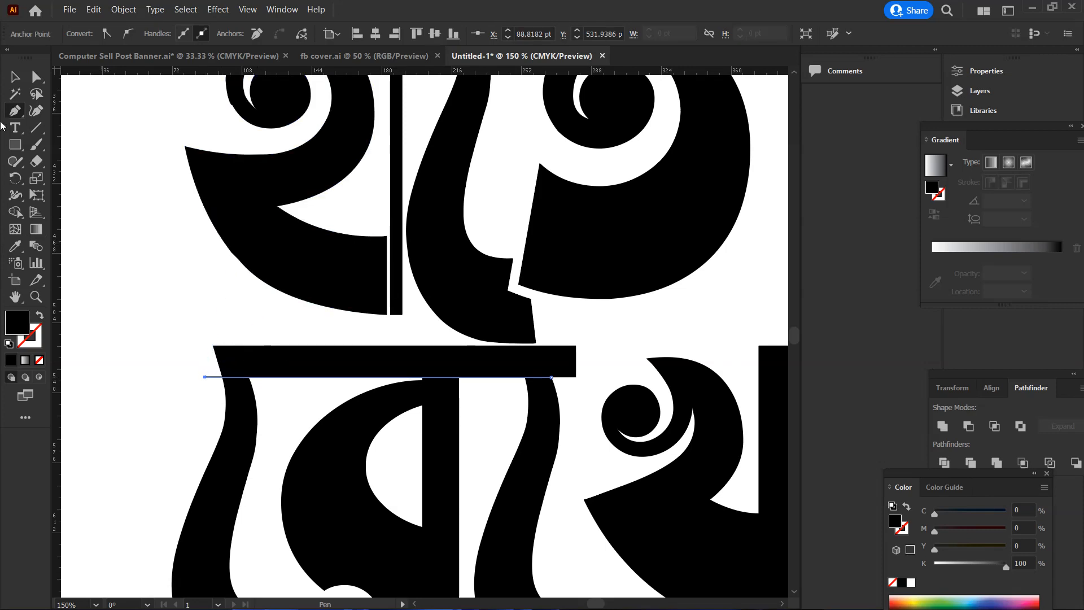
{"action": "left_click", "coordinate": [15, 77]}
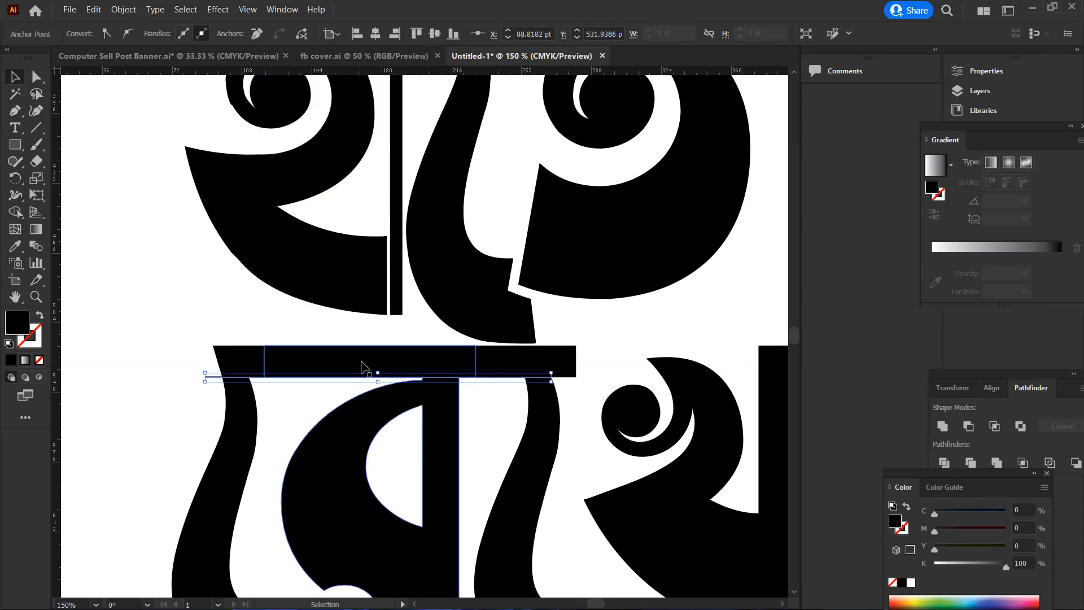
Remove the headline bar above রে and the second ে sign with the Shape Builder, using the straight path as the cut
{"action": "left_click_drag", "start_coordinate": [591, 346], "coordinate": [191, 443]}
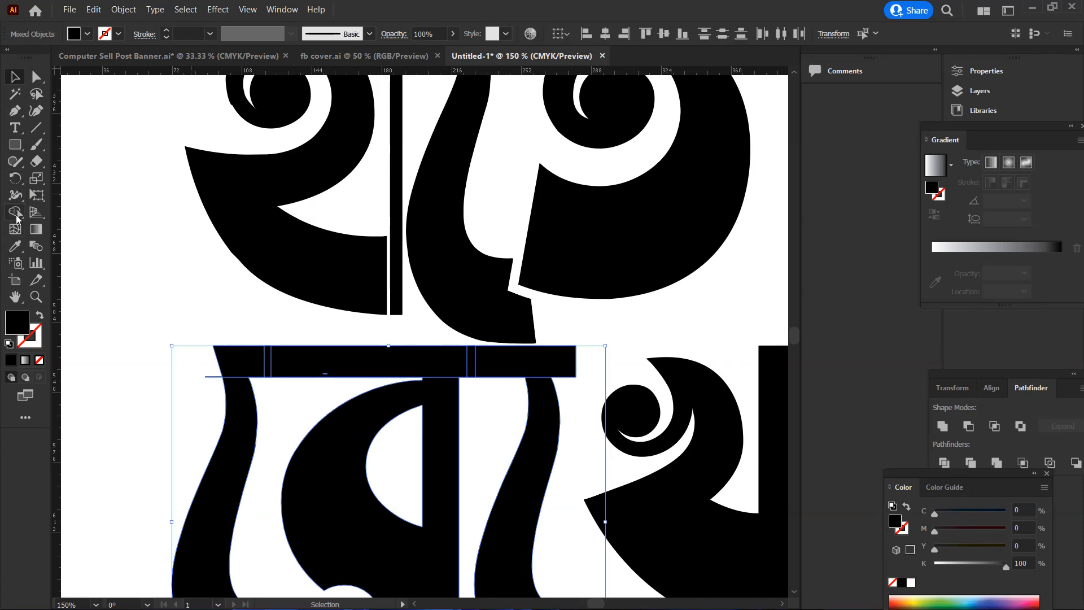
{"action": "left_click_drag", "start_coordinate": [238, 362], "coordinate": [574, 363]}
{"action": "left_click", "coordinate": [17, 77]}
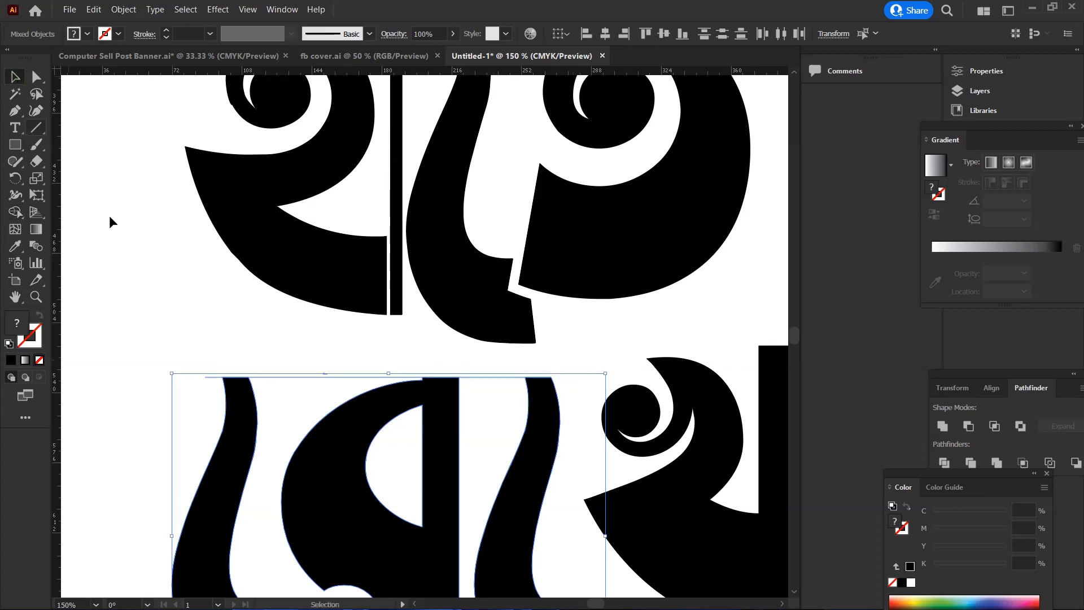
{"action": "left_click", "coordinate": [191, 344]}
Try to isolate and delete the small stray dash above র, undoing and redoing the headline bar removal
{"action": "mouse_move", "coordinate": [296, 390]}
{"action": "left_mouse_down"}
{"action": "mouse_move", "coordinate": [339, 356]}
{"action": "mouse_move", "coordinate": [303, 392]}
{"action": "left_mouse_up"}
{"action": "key", "text": "Delete"}
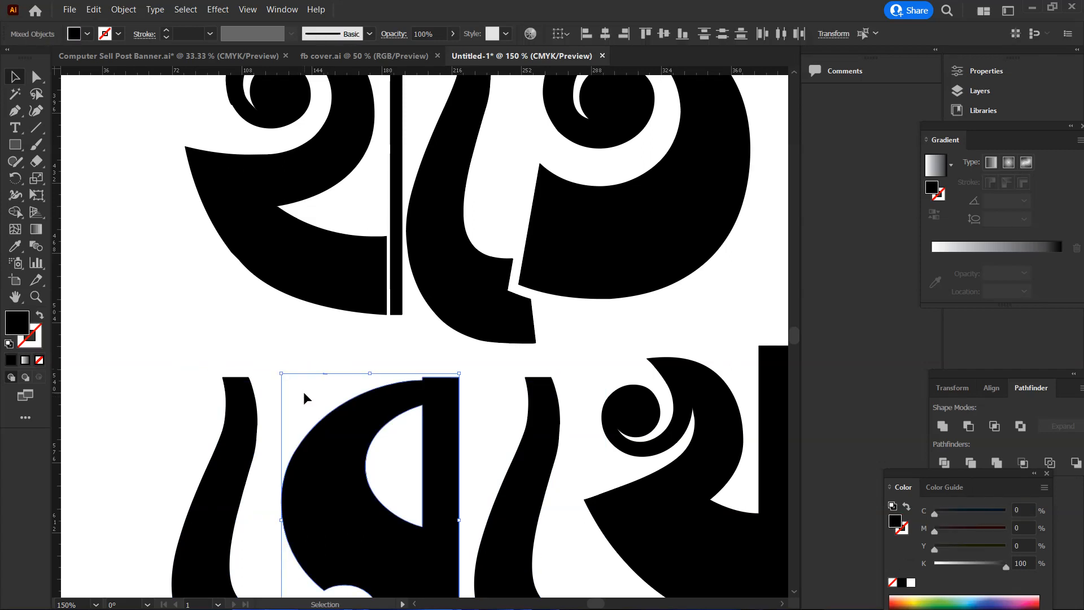
{"action": "left_click", "coordinate": [351, 351]}
{"action": "scroll", "coordinate": [436, 411], "scroll_direction": "down", "scroll_amount": 1}
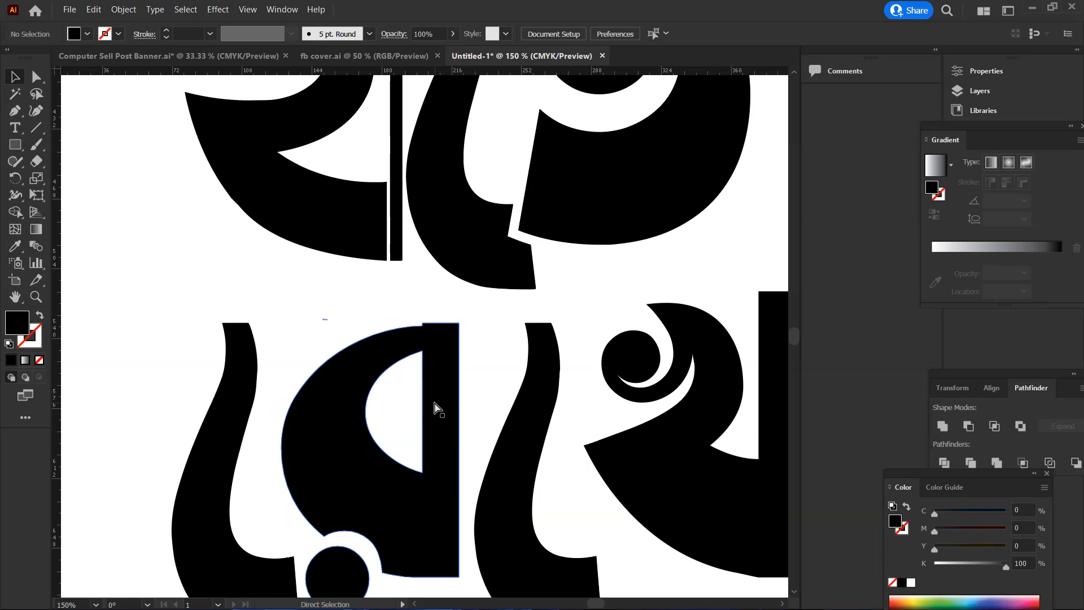
{"action": "key", "text": "ctrl+z"}
{"action": "key", "text": "ctrl+z"}
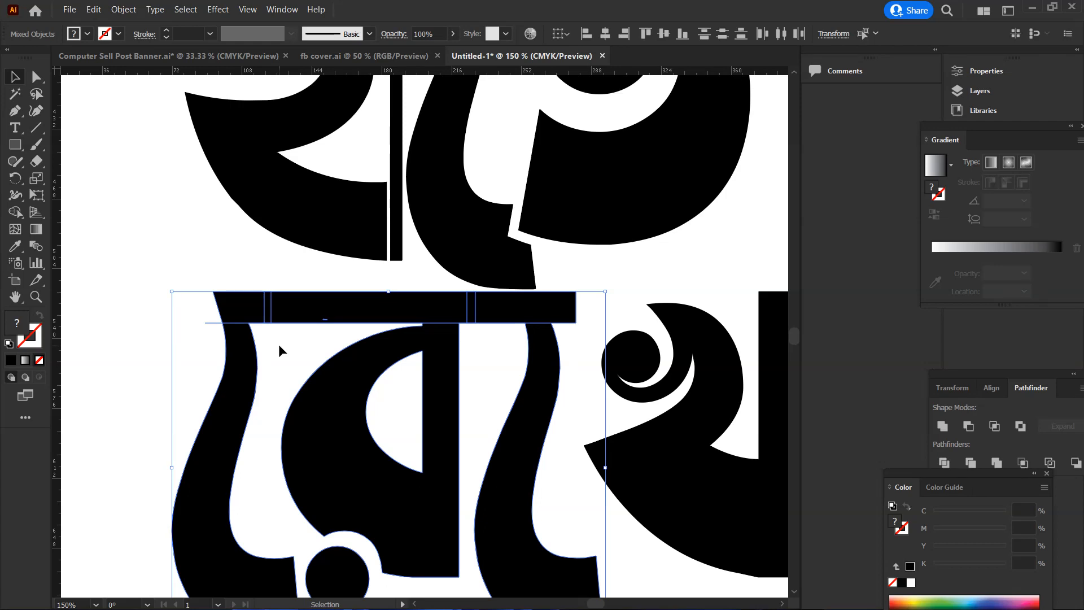
{"action": "key", "text": "ctrl+shift+z"}
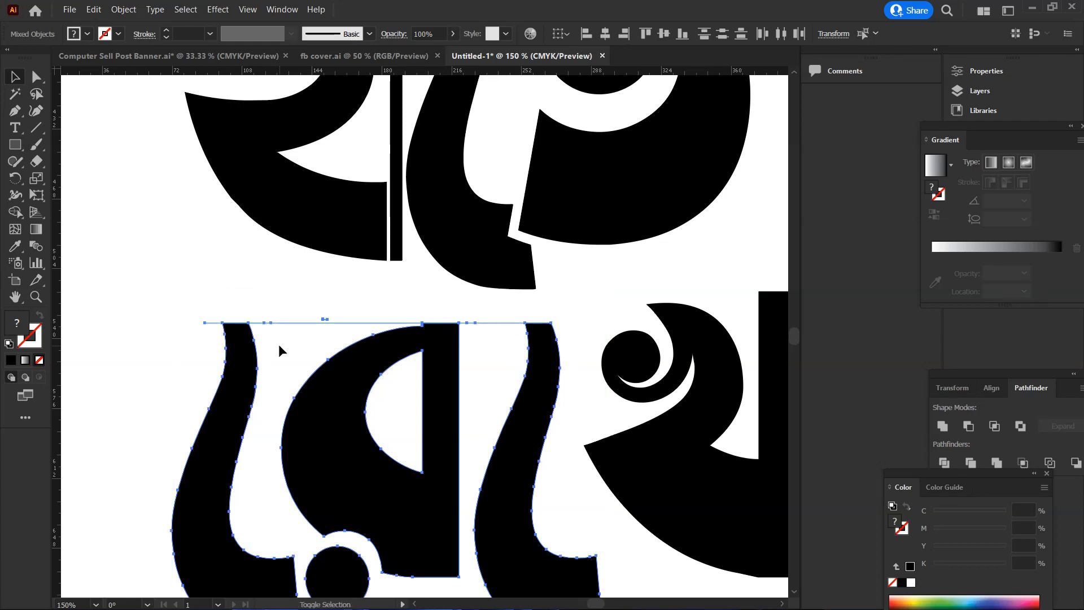
{"action": "left_click", "coordinate": [296, 333]}
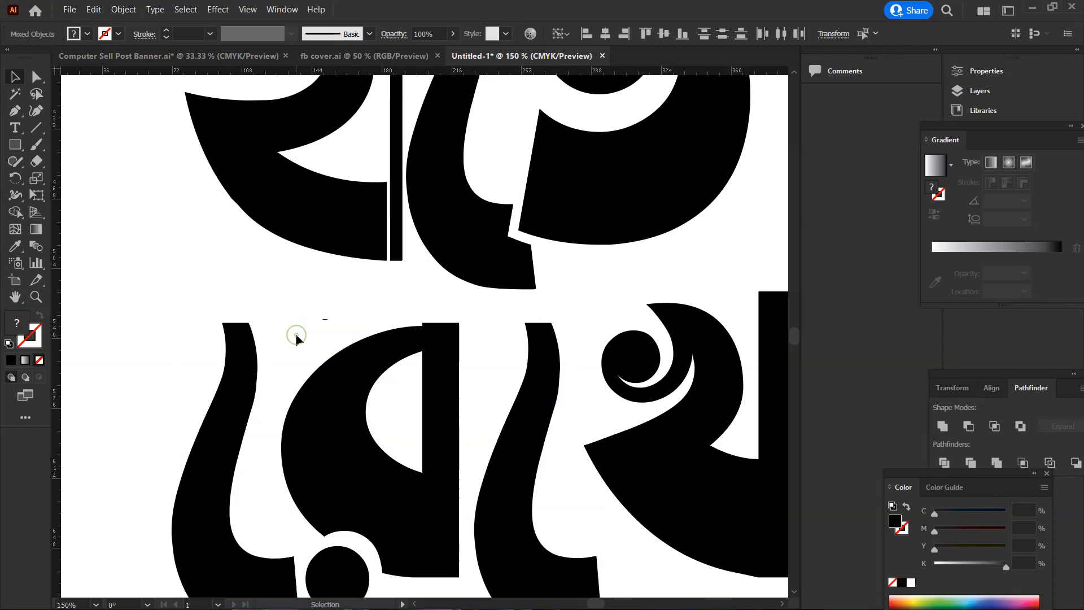
{"action": "key", "text": "a"}
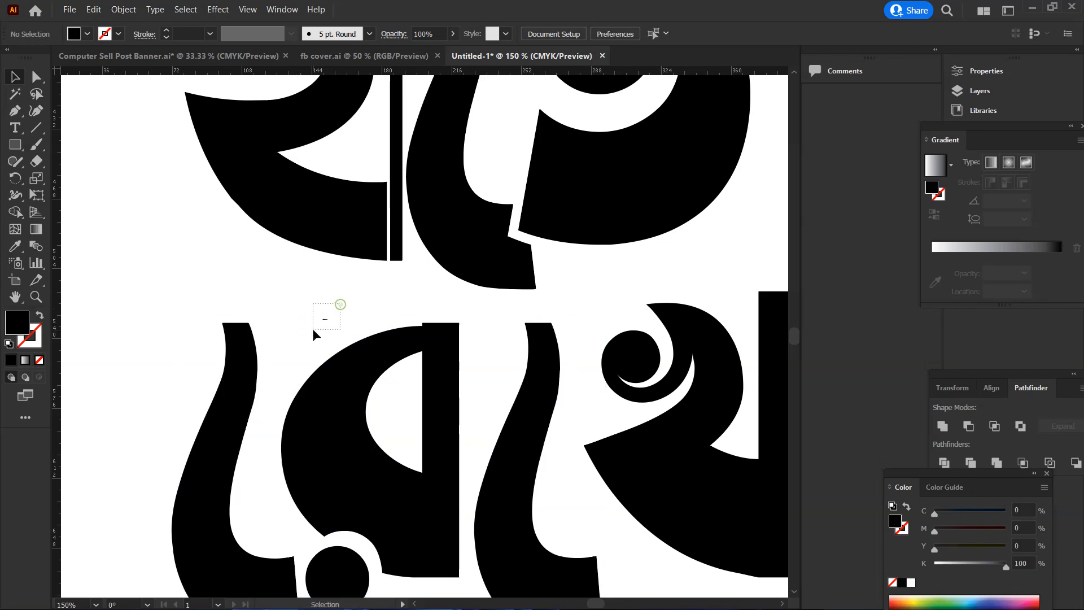
{"action": "left_click", "coordinate": [313, 328]}
Draw a thin black horizontal rectangle across the upper ends of the first ে sign and র in রেখে
{"action": "left_click", "coordinate": [474, 341]}
{"action": "left_click", "coordinate": [477, 353], "text": "alt"}
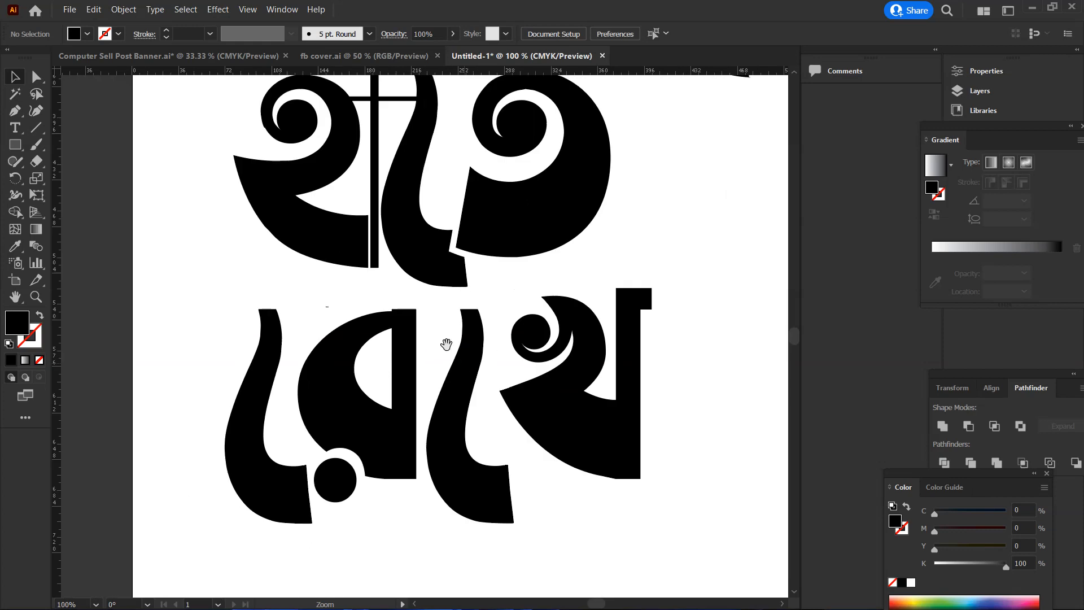
{"action": "scroll", "coordinate": [446, 344], "scroll_direction": "up", "scroll_amount": 2}
{"action": "left_click", "coordinate": [436, 394]}
{"action": "left_click_drag", "start_coordinate": [413, 376], "coordinate": [453, 391]}
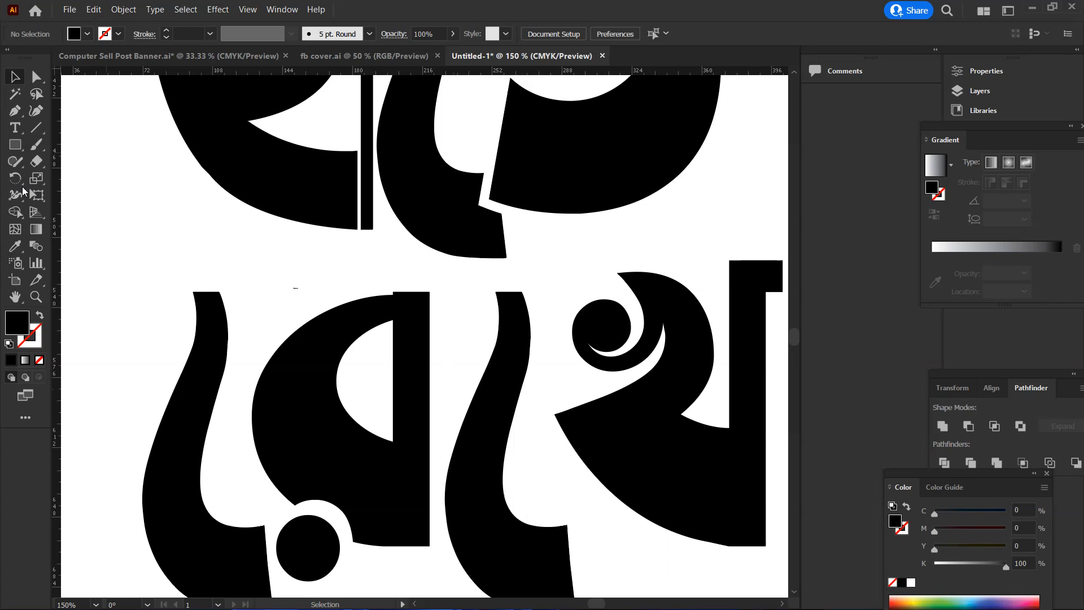
{"action": "left_click", "coordinate": [19, 146]}
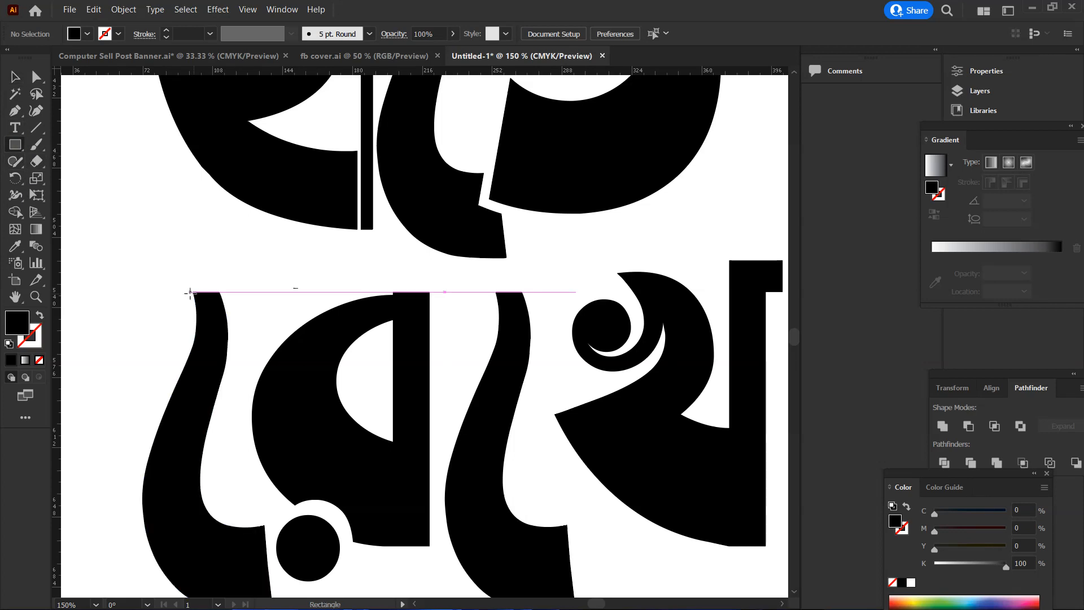
{"action": "left_click_drag", "start_coordinate": [193, 296], "coordinate": [435, 308]}
{"action": "key", "text": "v"}
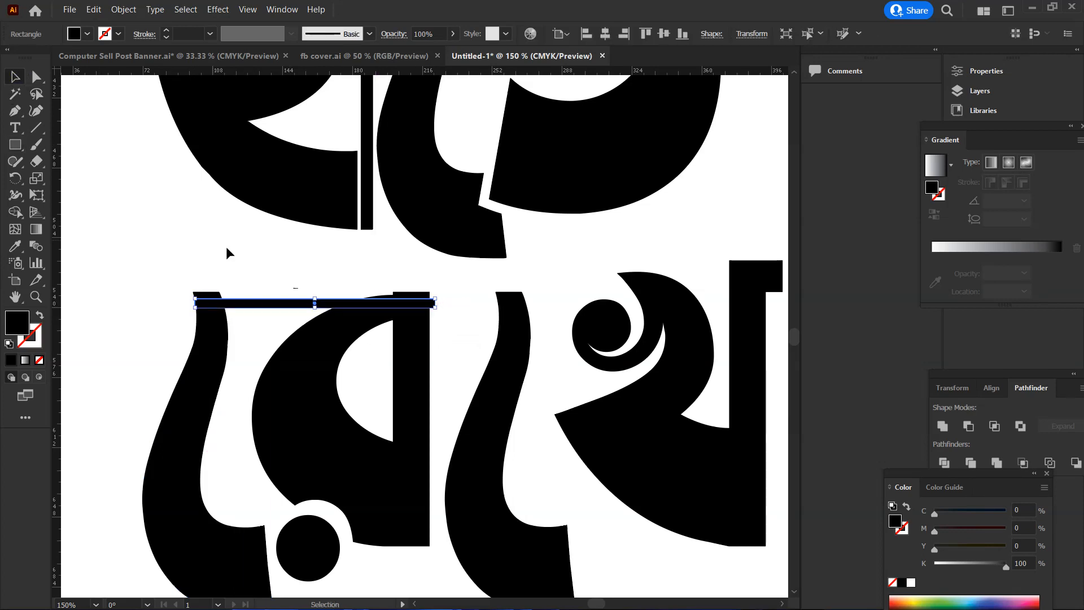
Nudge the first ে sign and the thin horizontal rectangle up together until the rectangle rests on the top of র
{"action": "left_click", "coordinate": [209, 342], "text": "shift"}
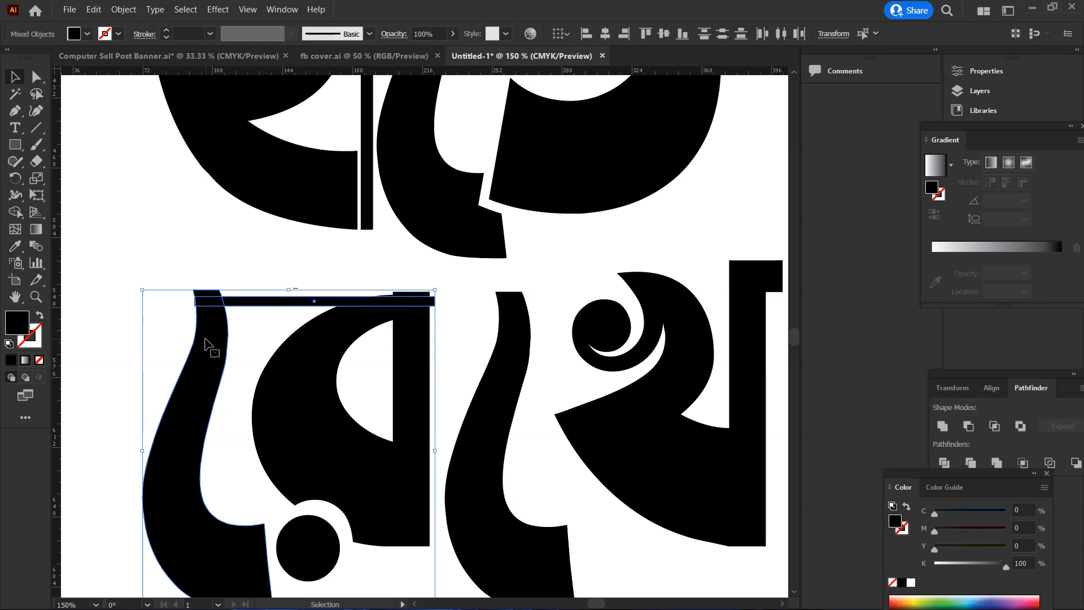
{"action": "key", "text": "Up"}
{"action": "key", "text": "Up"}
{"action": "key", "text": "Up"}
{"action": "key", "text": "Up"}
{"action": "key", "text": "Up"}
{"action": "key", "text": "Up"}
{"action": "key", "text": "Up"}
{"action": "key", "text": "Up"}
{"action": "key", "text": "Up"}
{"action": "key", "text": "Up"}
{"action": "key", "text": "Up"}
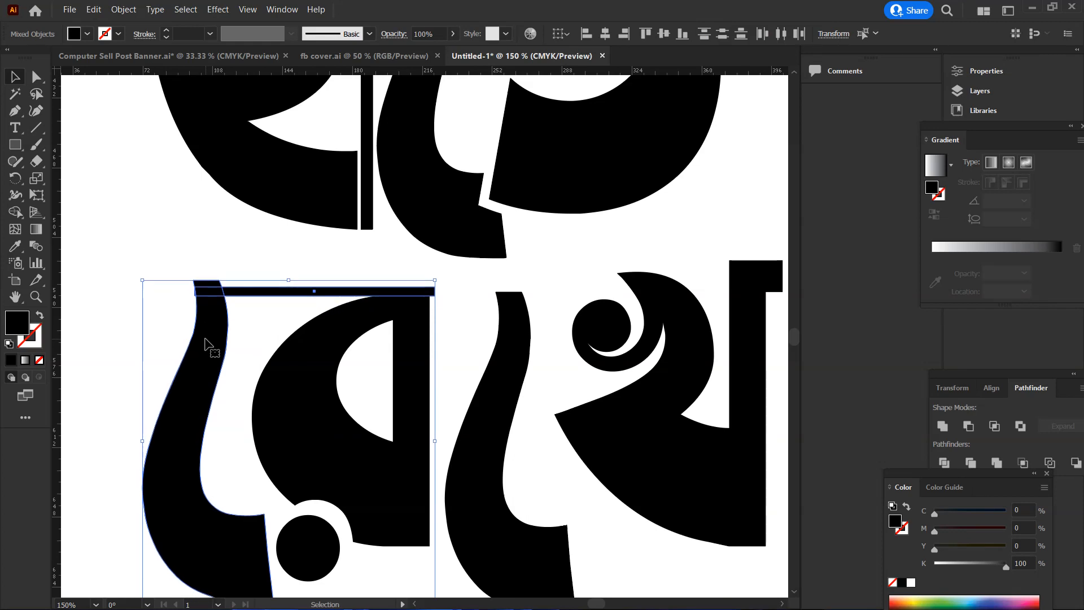
{"action": "left_click", "coordinate": [240, 305]}
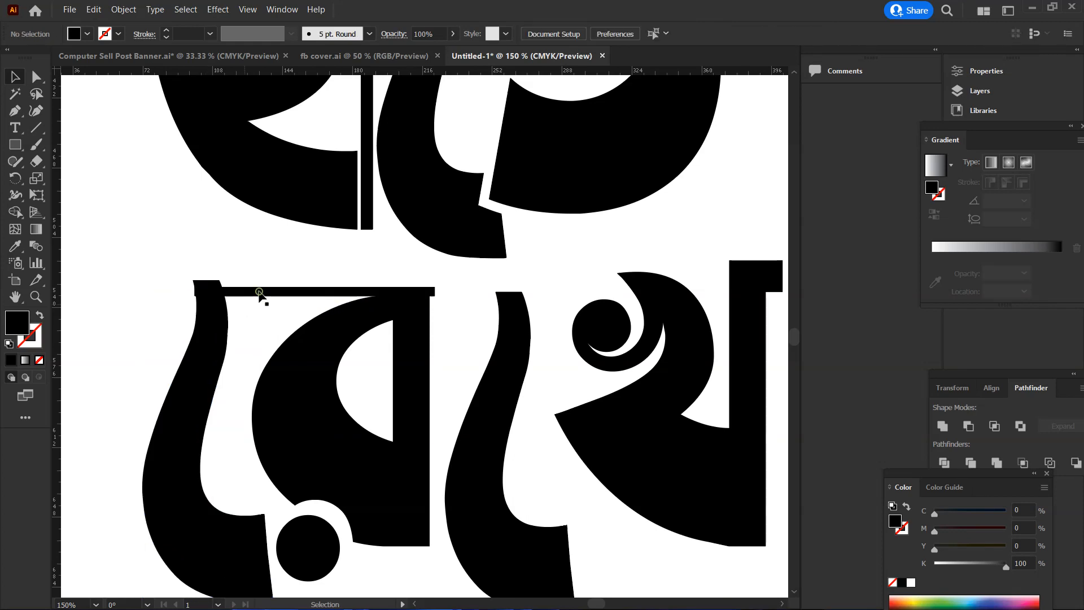
Extend the thin horizontal rectangle's left end outward beyond the first ে sign of রেখে
{"action": "left_click", "coordinate": [259, 294]}
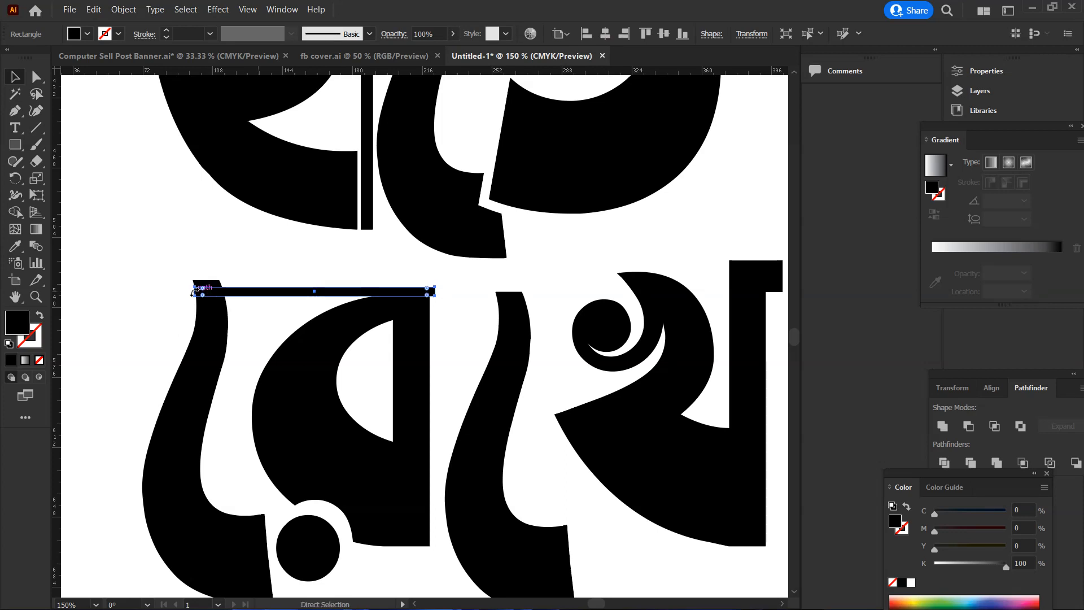
{"action": "left_click", "coordinate": [194, 292]}
{"action": "left_click", "coordinate": [479, 345]}
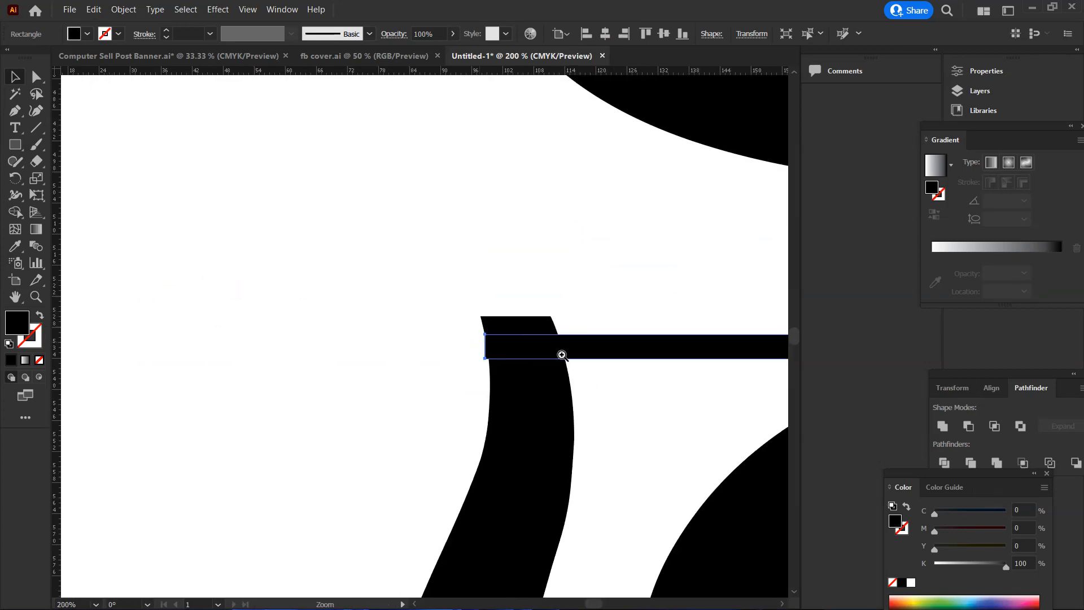
{"action": "left_click", "coordinate": [561, 356]}
{"action": "left_click_drag", "start_coordinate": [272, 325], "coordinate": [109, 317]}
{"action": "left_click", "coordinate": [426, 367]}
{"action": "double_click", "coordinate": [426, 365]}
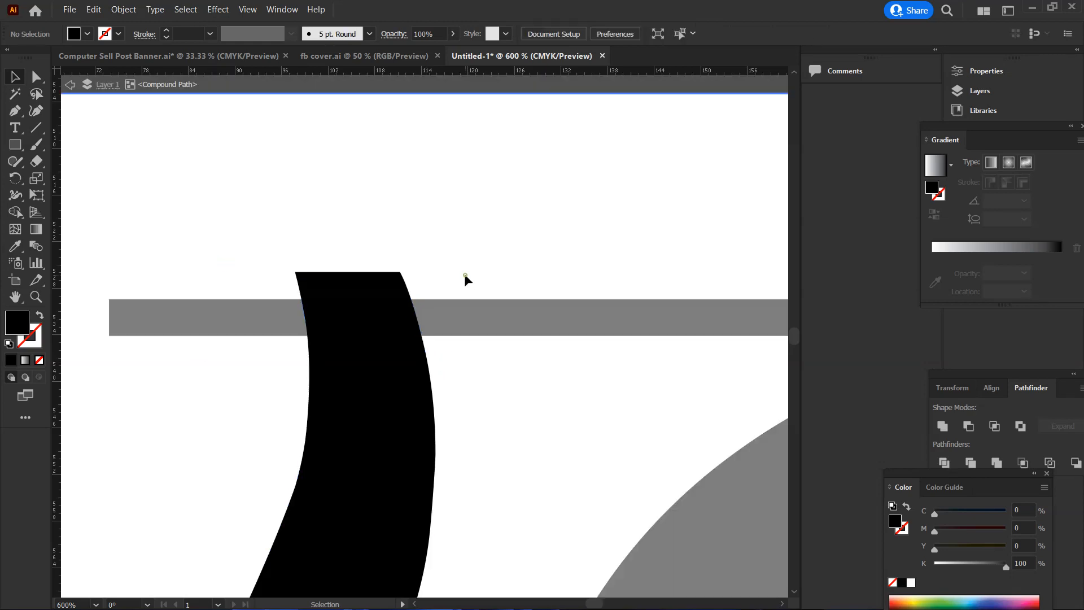
{"action": "double_click", "coordinate": [324, 88]}
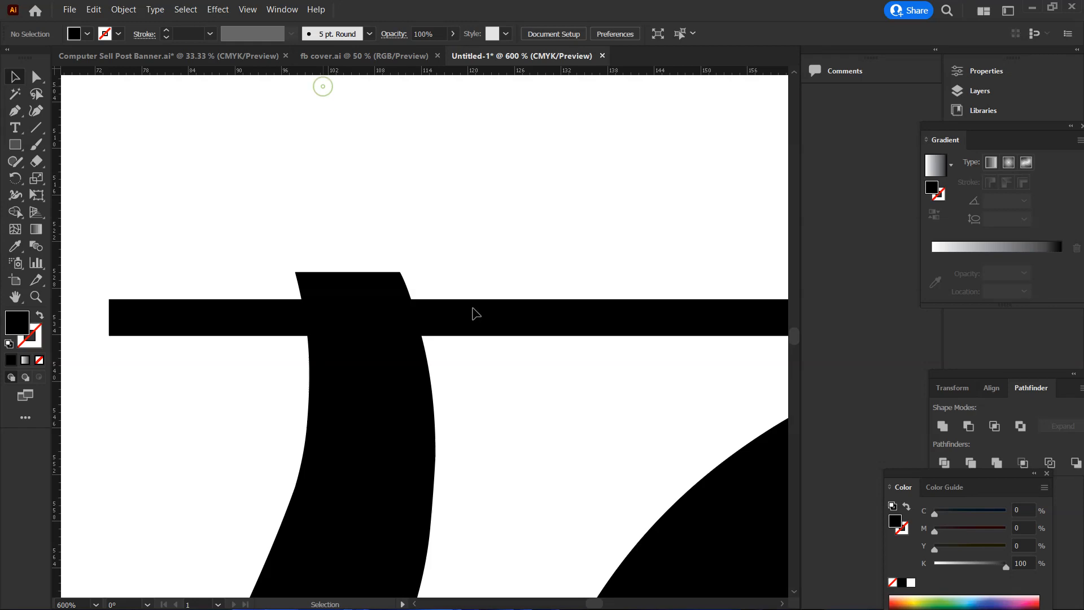
Extend the thin horizontal rectangle's right end across and slightly beyond the top of the second ে sign of রেখে
{"action": "left_click", "coordinate": [476, 404]}
{"action": "key", "text": "ctrl+space"}
{"action": "left_click", "coordinate": [478, 405], "text": "ctrl"}
{"action": "left_click", "coordinate": [478, 405], "text": "ctrl+alt"}
{"action": "left_click", "coordinate": [473, 403], "text": "ctrl+alt"}
{"action": "left_click", "coordinate": [461, 392], "text": "ctrl+alt"}
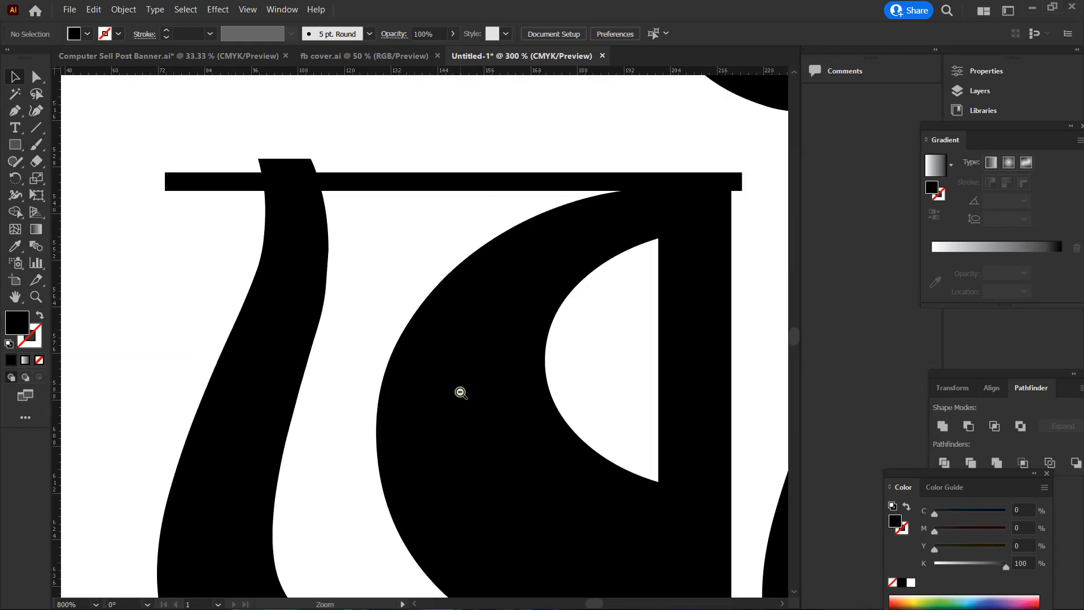
{"action": "left_click", "coordinate": [461, 393], "text": "ctrl+alt"}
{"action": "left_click", "coordinate": [460, 388], "text": "ctrl+alt"}
{"action": "left_click_drag", "start_coordinate": [423, 289], "coordinate": [337, 300]}
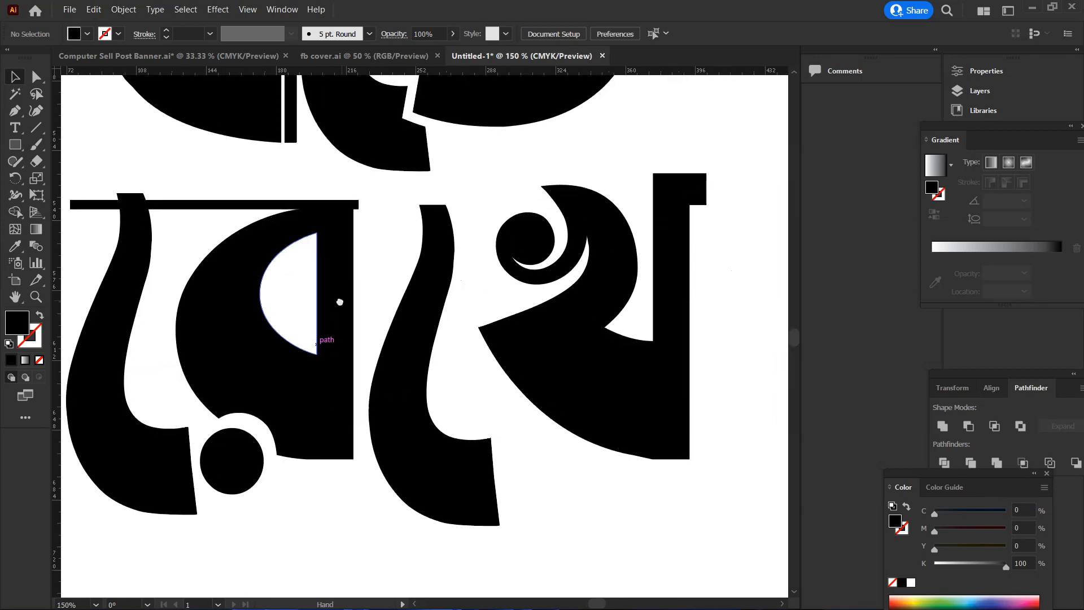
{"action": "left_click", "coordinate": [478, 227], "text": "ctrl"}
{"action": "left_click", "coordinate": [263, 300]}
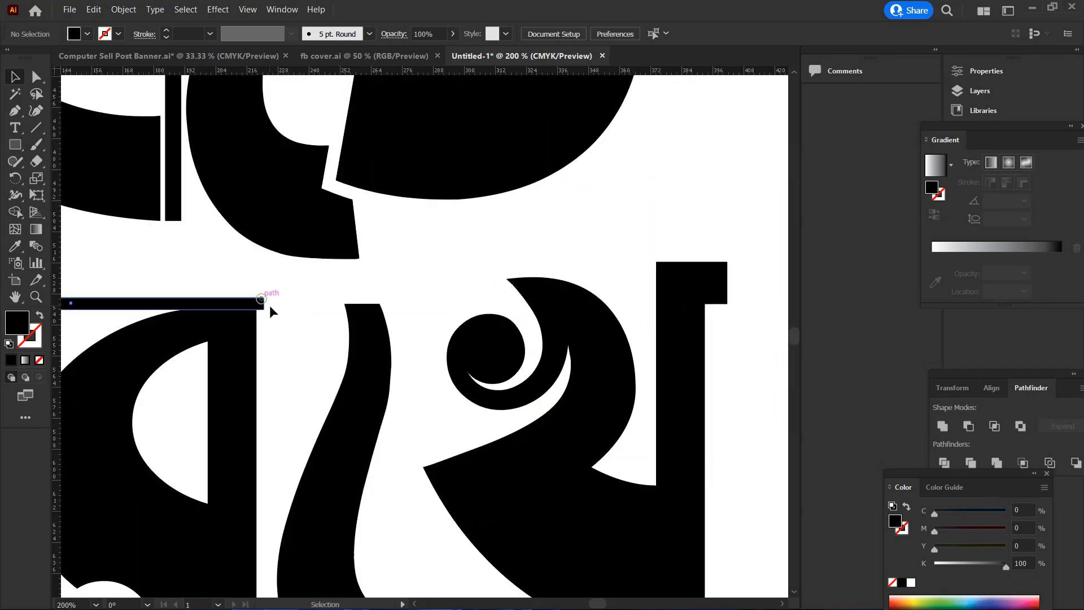
{"action": "left_click", "coordinate": [308, 319], "text": "ctrl"}
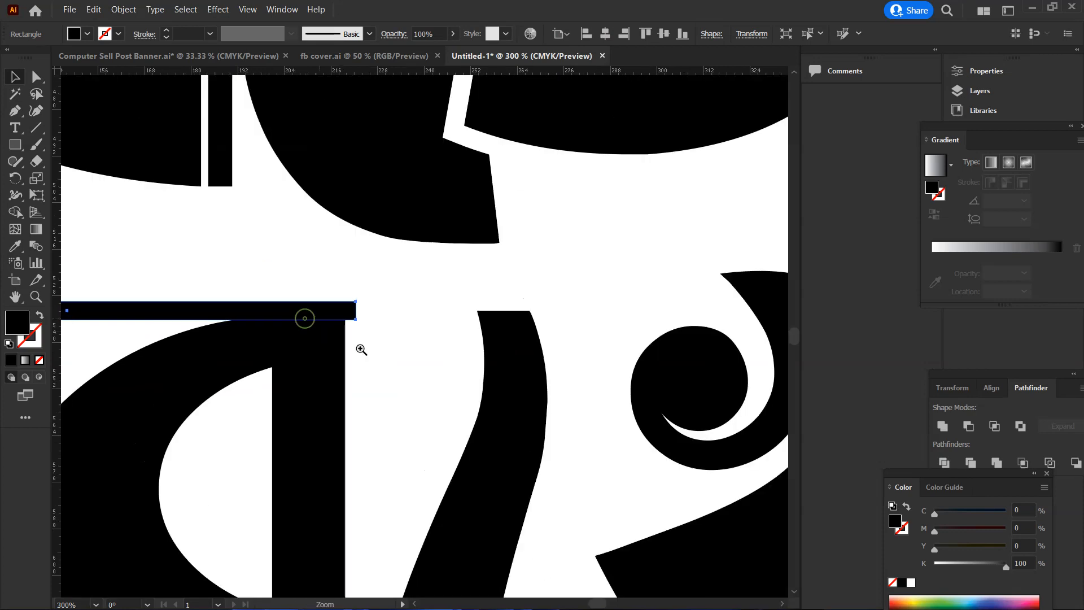
{"action": "left_click", "coordinate": [297, 304], "text": "ctrl"}
{"action": "left_click_drag", "start_coordinate": [358, 333], "coordinate": [566, 326]}
{"action": "key", "text": "ctrl+z"}
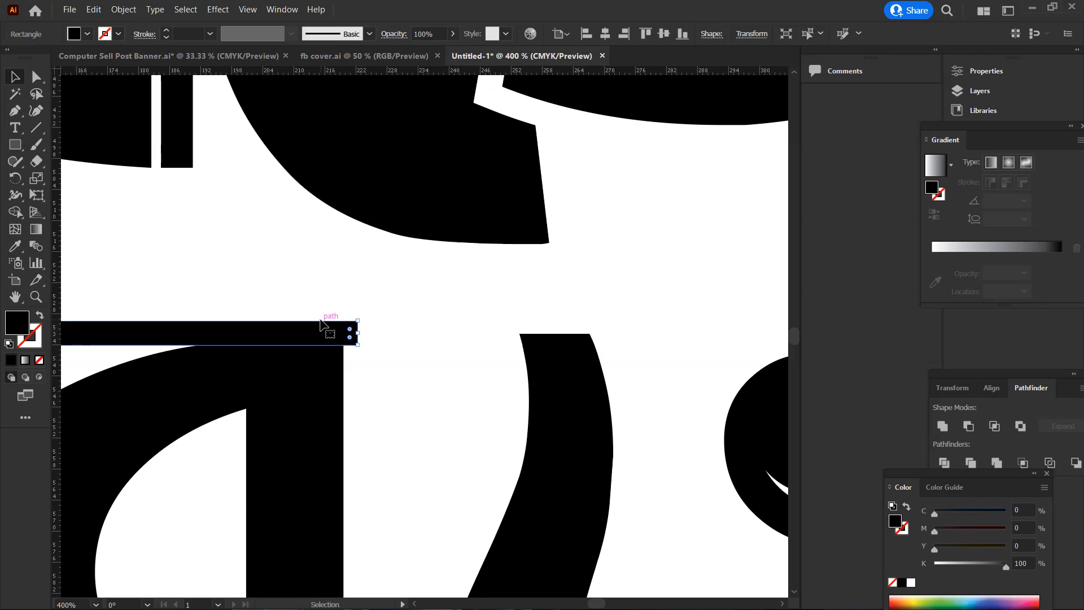
{"action": "left_click_drag", "start_coordinate": [358, 332], "coordinate": [625, 329]}
{"action": "left_click", "coordinate": [641, 397]}
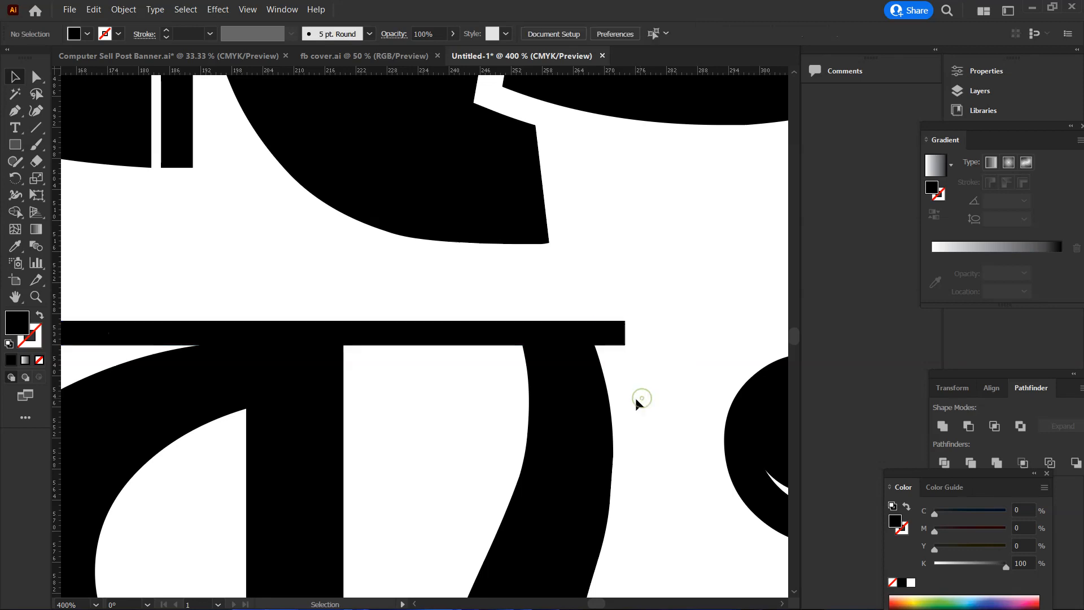
Shrink খ slightly and move it down and left so its curl and lower tip overlap the second ে sign of রেখে
{"action": "left_click", "coordinate": [593, 400], "text": "alt"}
{"action": "left_click", "coordinate": [455, 424], "text": "alt"}
{"action": "left_click", "coordinate": [358, 412], "text": "alt"}
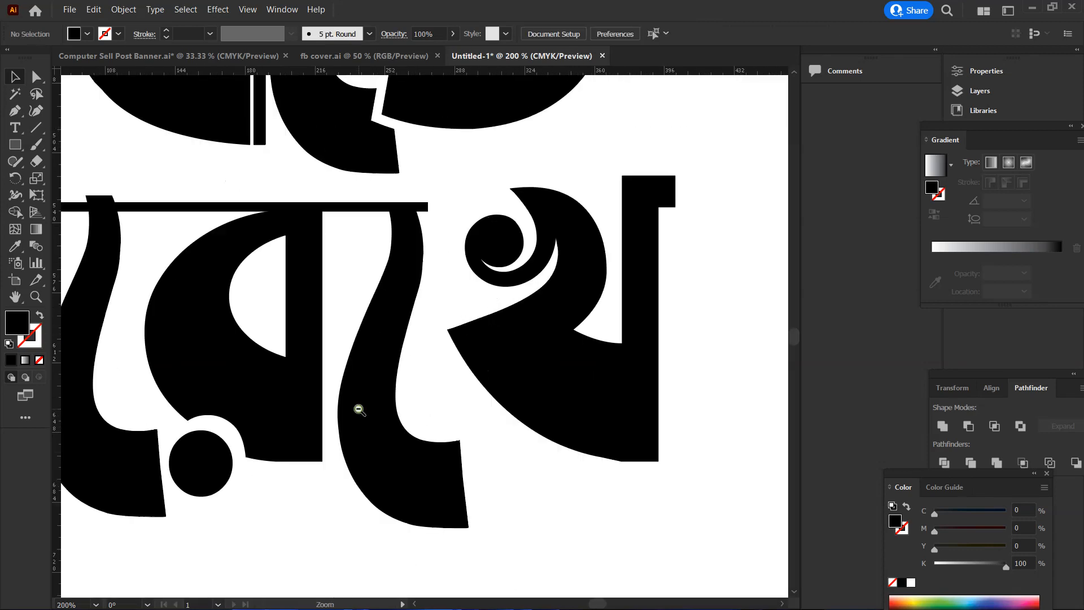
{"action": "left_click", "coordinate": [356, 370], "text": "alt"}
{"action": "left_click", "coordinate": [430, 367], "text": "alt"}
{"action": "scroll", "coordinate": [443, 406], "scroll_direction": "up", "scroll_amount": 3}
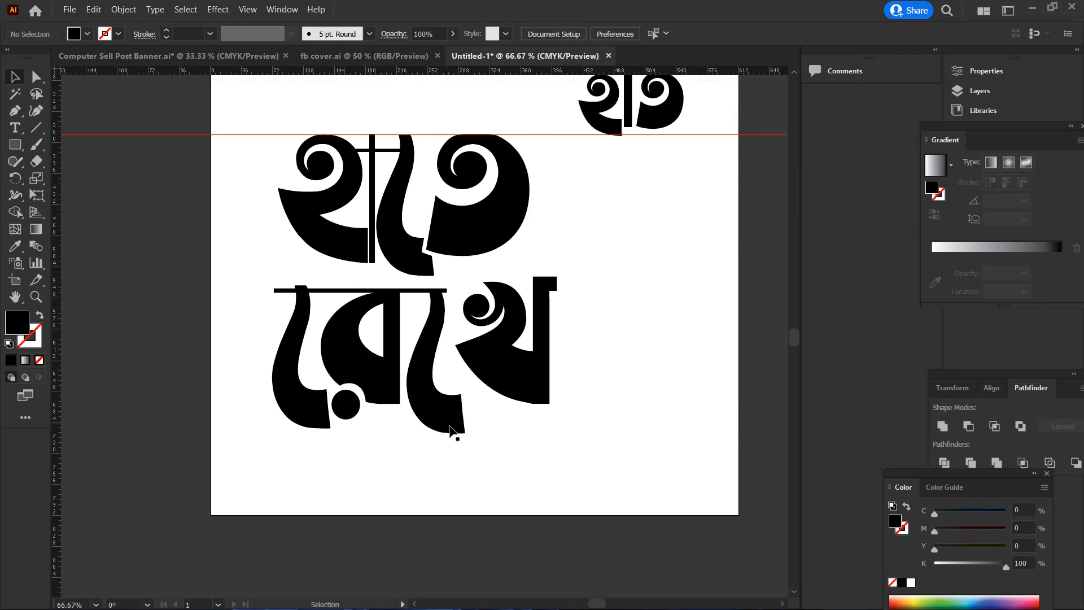
{"action": "left_click", "coordinate": [519, 400]}
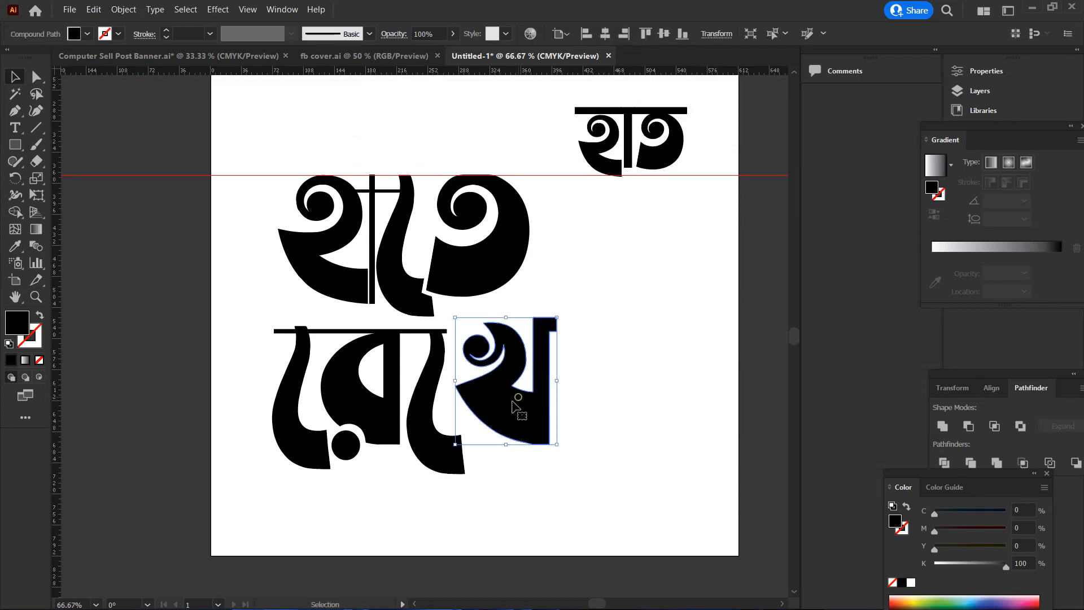
{"action": "mouse_move", "coordinate": [531, 393]}
{"action": "left_mouse_down"}
{"action": "mouse_move", "coordinate": [499, 405]}
{"action": "mouse_move", "coordinate": [511, 401]}
{"action": "left_mouse_up"}
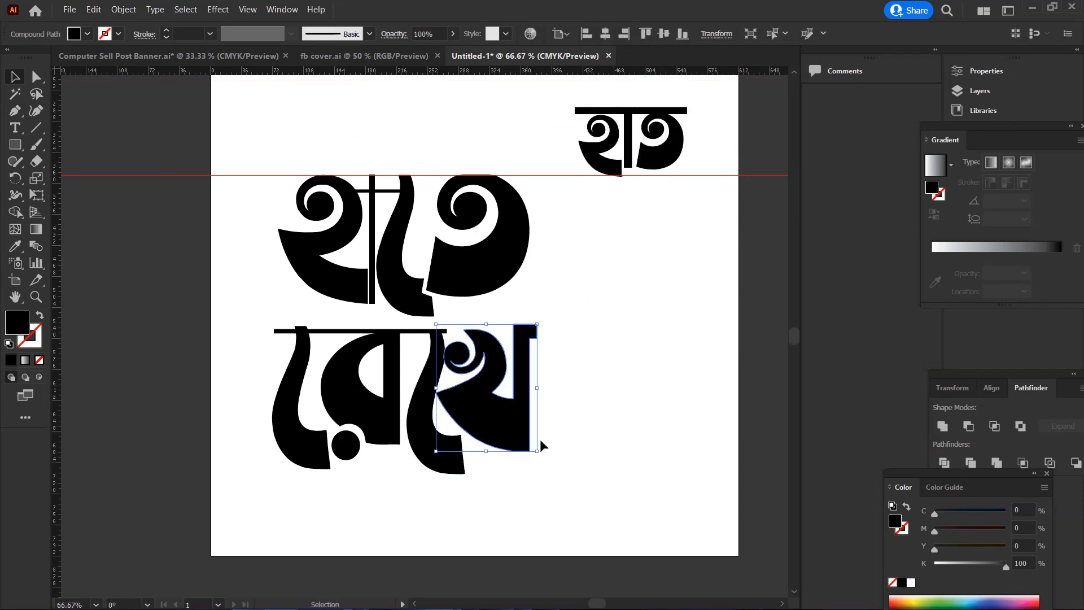
{"action": "left_click_drag", "start_coordinate": [538, 452], "coordinate": [527, 446]}
{"action": "left_click_drag", "start_coordinate": [490, 404], "coordinate": [481, 415]}
{"action": "left_click_drag", "start_coordinate": [580, 377], "coordinate": [580, 377]}
Enlarge the whole word রেখে slightly and move it up and right until its thin bar meets the ে sign of হাতে
{"action": "left_click_drag", "start_coordinate": [551, 323], "coordinate": [257, 480]}
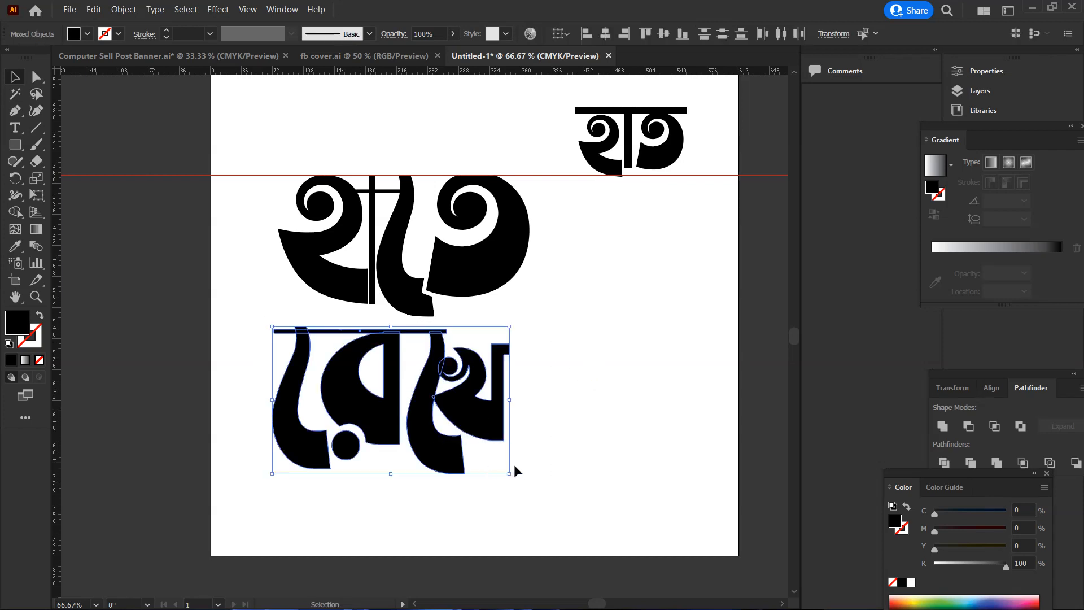
{"action": "left_click_drag", "start_coordinate": [513, 476], "coordinate": [525, 486]}
{"action": "left_click_drag", "start_coordinate": [468, 445], "coordinate": [492, 438]}
{"action": "left_click", "coordinate": [303, 322]}
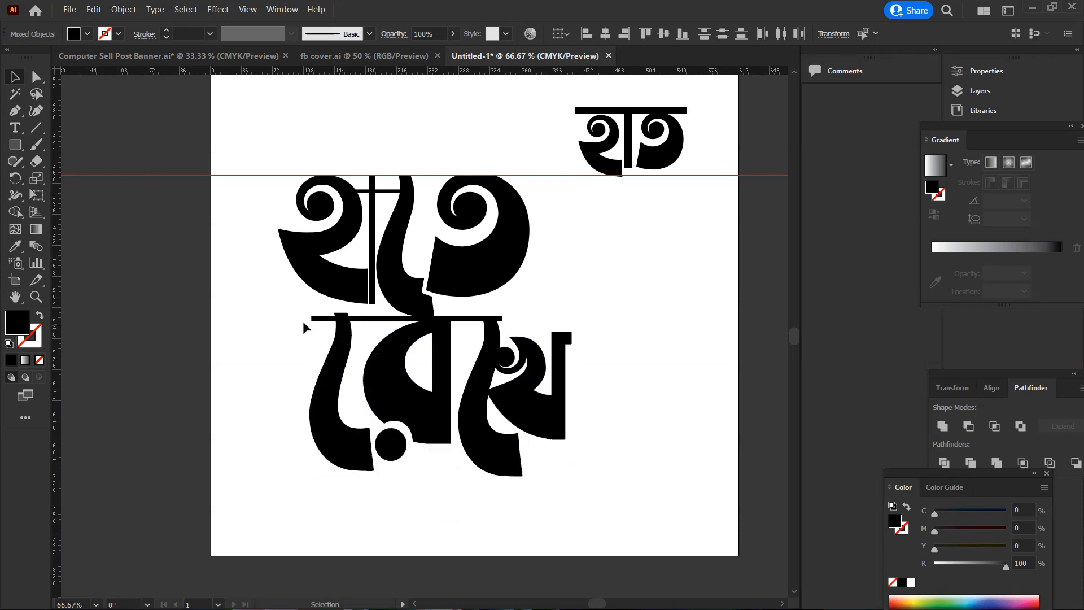
Nudge the first ে sign of রেখে slightly right, closer to র
{"action": "left_click_drag", "start_coordinate": [344, 337], "coordinate": [311, 431]}
{"action": "left_click", "coordinate": [274, 346]}
{"action": "left_click", "coordinate": [340, 377]}
{"action": "key", "text": "Right"}
{"action": "key", "text": "Right"}
{"action": "key", "text": "Right"}
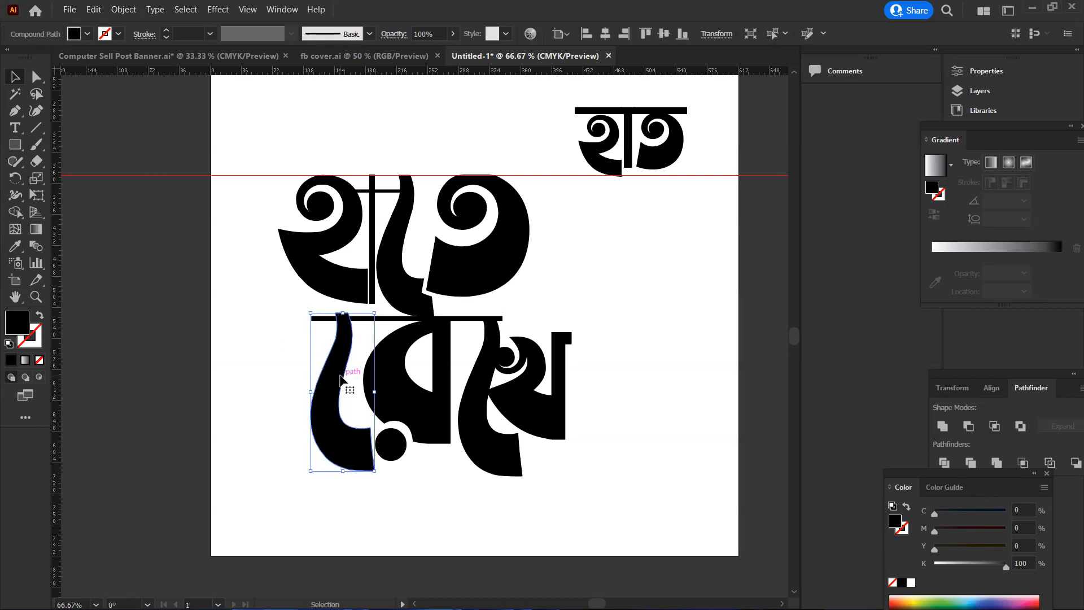
{"action": "left_click", "coordinate": [421, 501]}
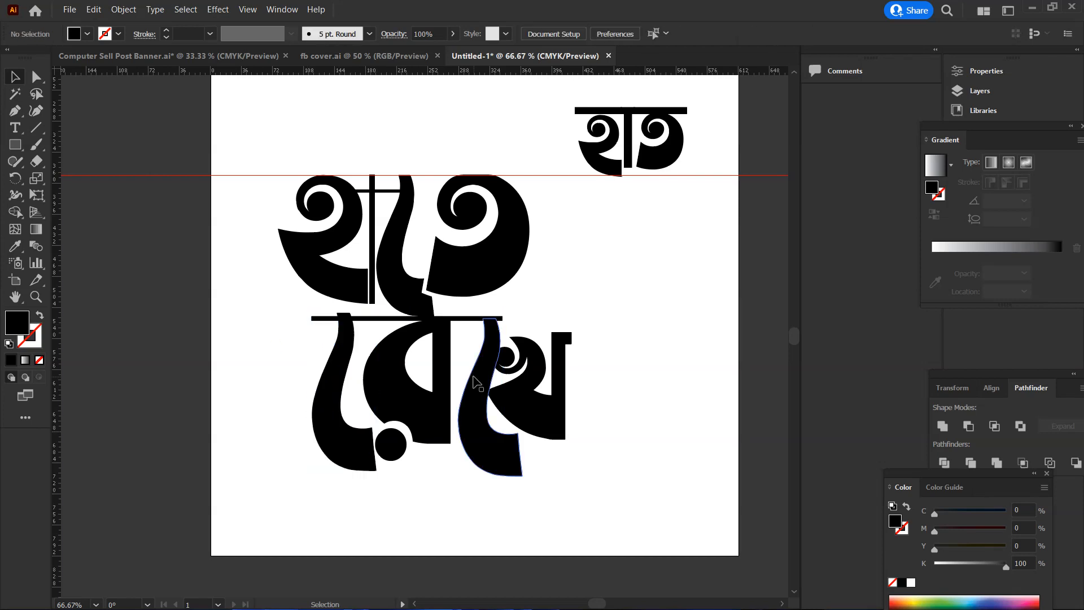
Nudge the second ে sign and খ of রেখে left together, closer to the stem of র
{"action": "left_click", "coordinate": [479, 389]}
{"action": "left_click_drag", "start_coordinate": [598, 335], "coordinate": [469, 417]}
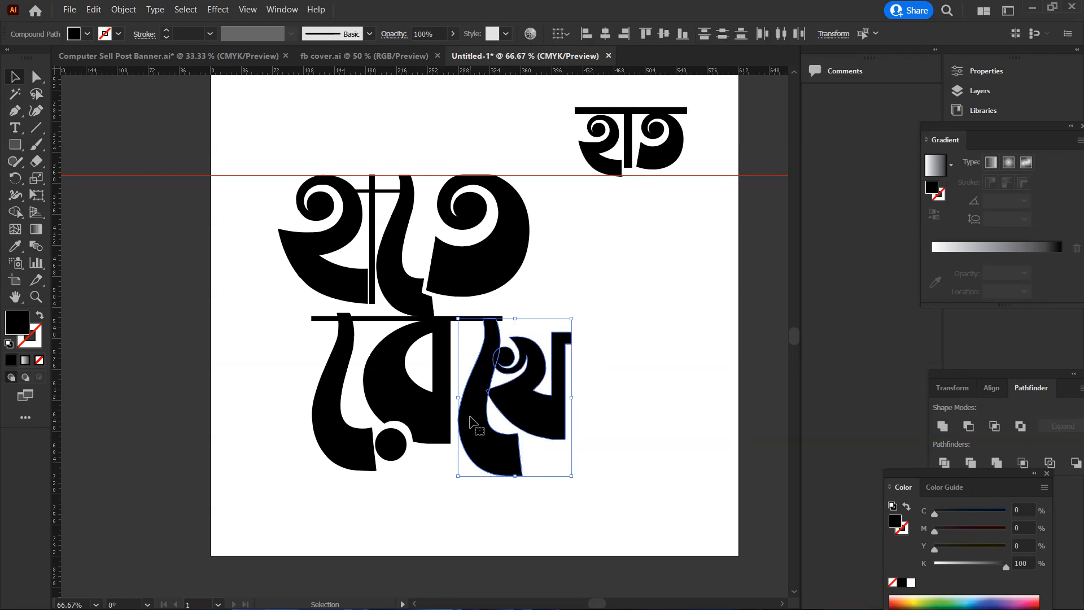
{"action": "key", "text": "Left"}
{"action": "key", "text": "Left"}
{"action": "key", "text": "Left"}
{"action": "key", "text": "Left"}
{"action": "key", "text": "Left"}
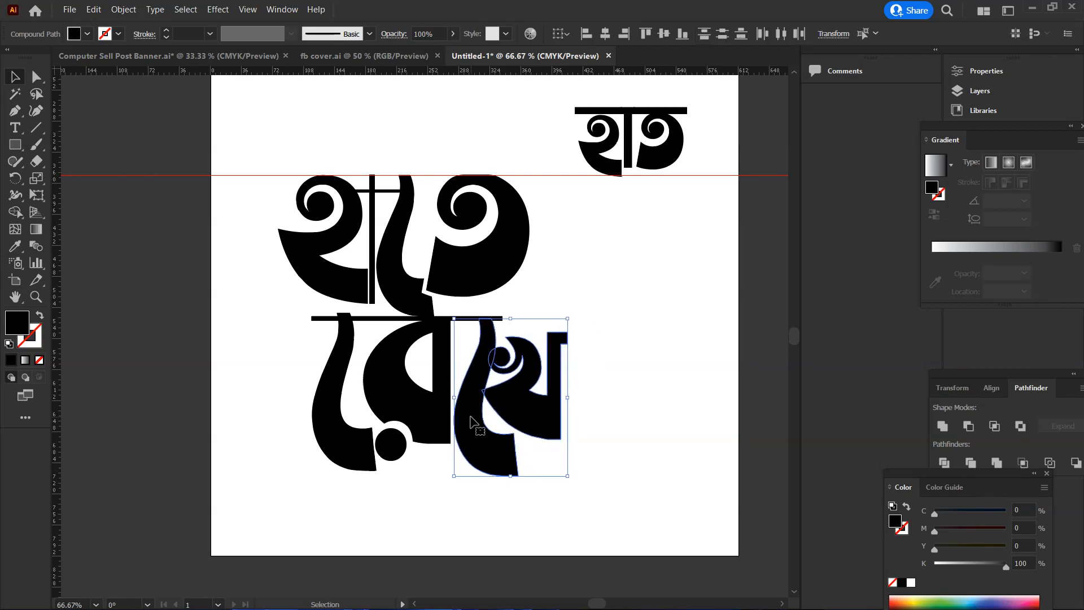
{"action": "key", "text": "Left"}
{"action": "left_click", "coordinate": [621, 393]}
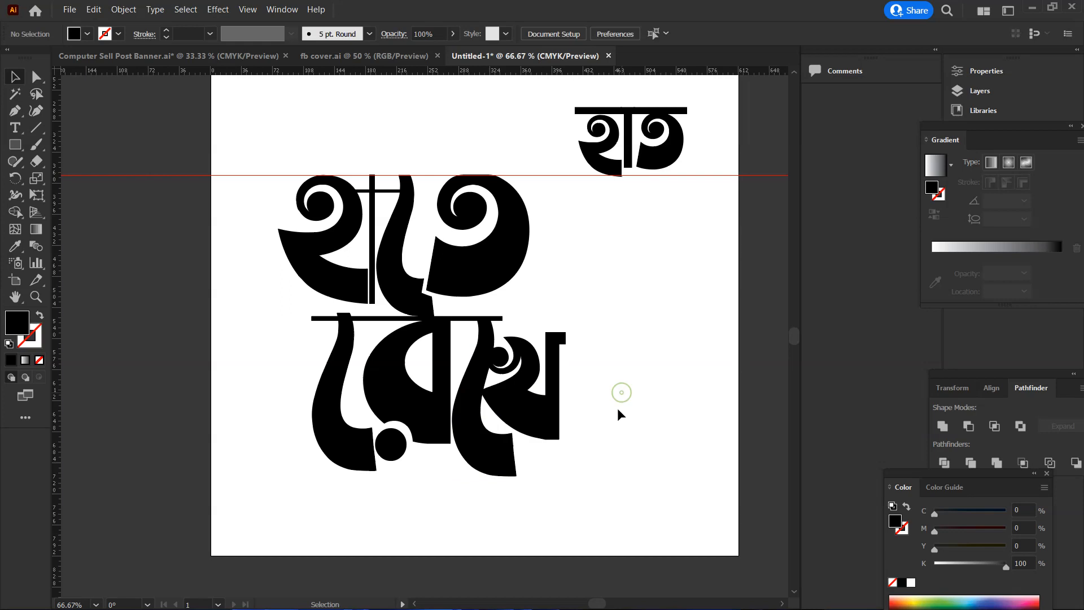
Create an offset path of 5 pt with mitered joins around খ
{"action": "scroll", "coordinate": [615, 408], "scroll_direction": "up", "scroll_amount": 1}
{"action": "left_click", "coordinate": [466, 389]}
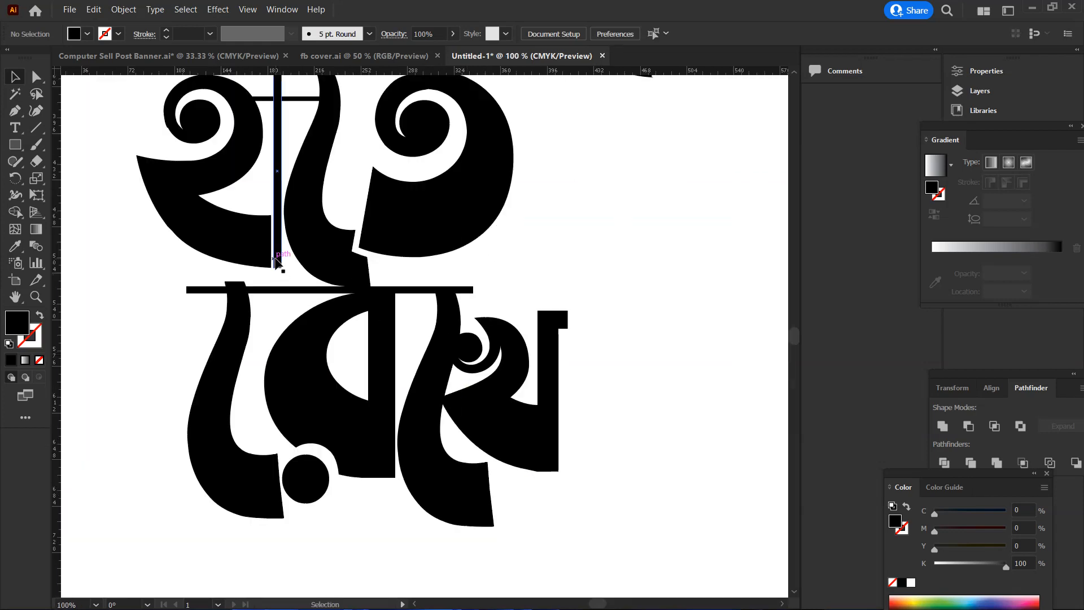
{"action": "scroll", "coordinate": [310, 327], "scroll_direction": "up", "scroll_amount": 1}
{"action": "scroll", "coordinate": [457, 350], "scroll_direction": "down", "scroll_amount": 1}
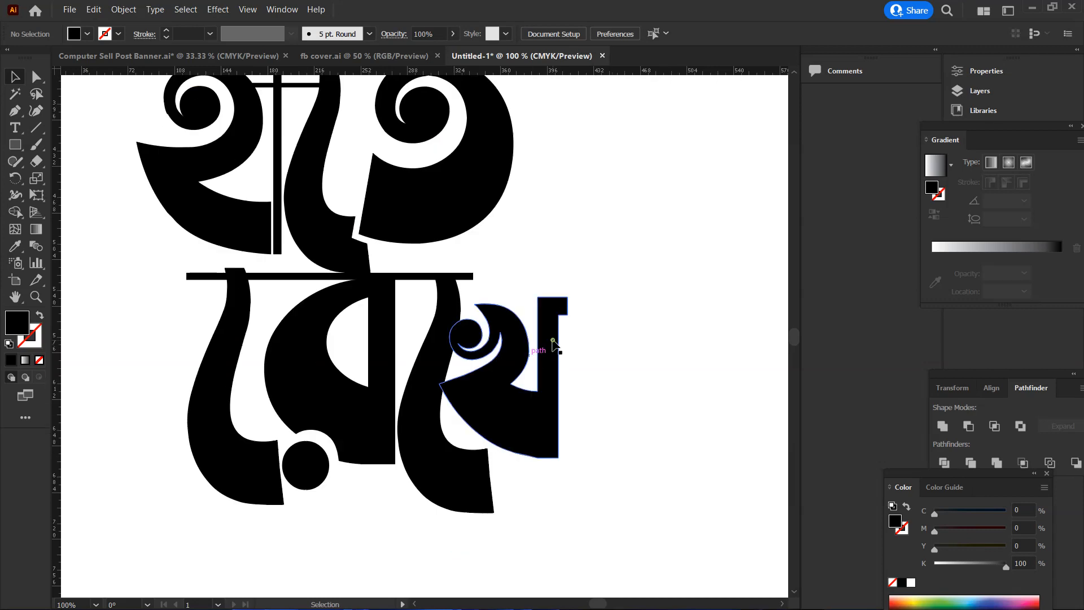
{"action": "left_click", "coordinate": [534, 356]}
{"action": "left_click", "coordinate": [118, 8]}
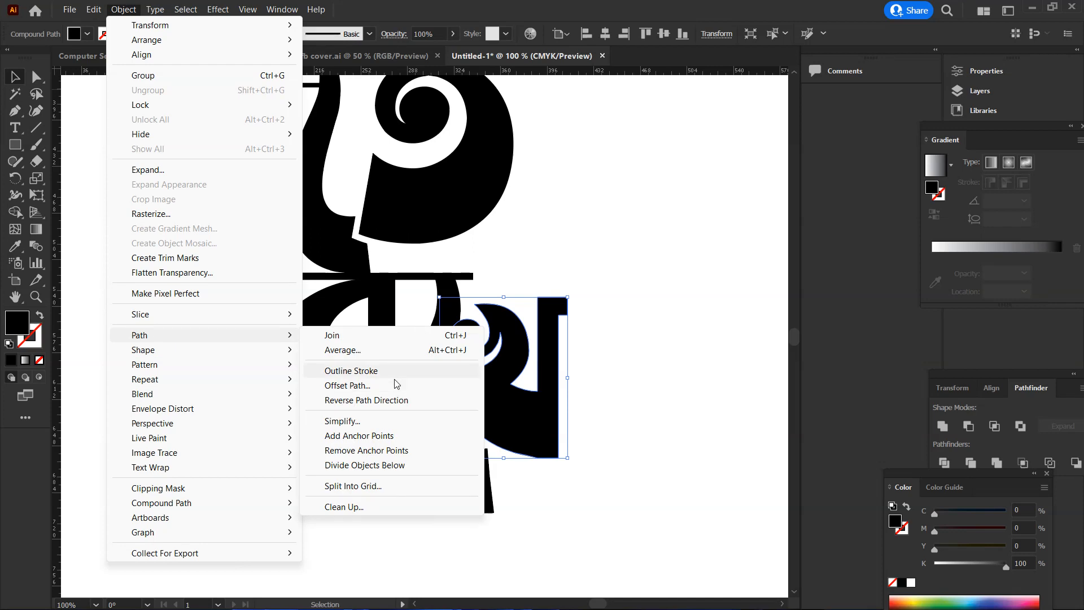
{"action": "left_click", "coordinate": [389, 386]}
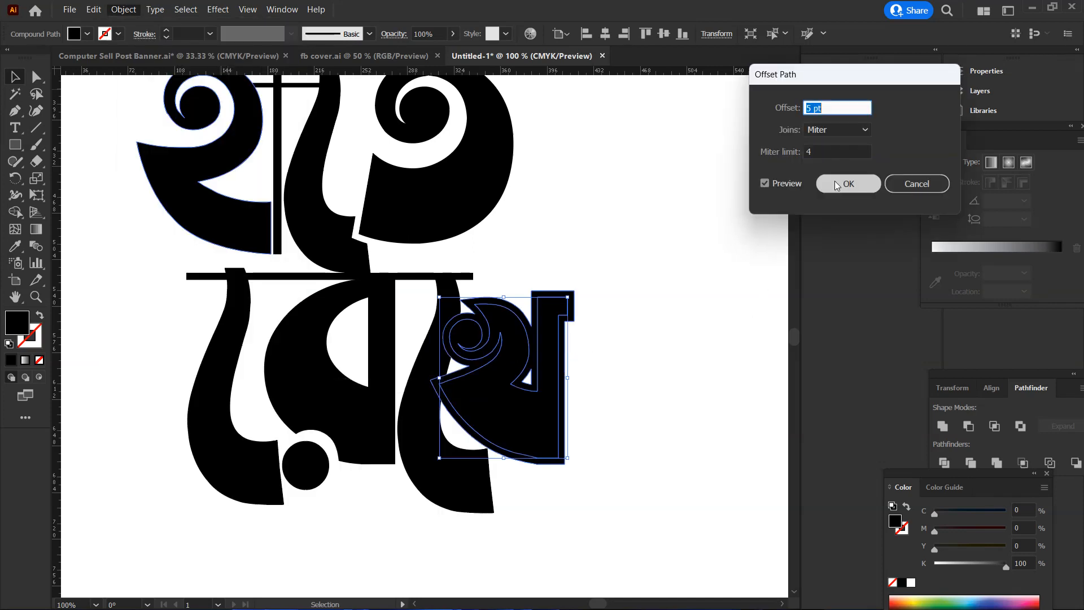
{"action": "key", "text": "Return"}
Cut the offset shape of খ out of the second ে sign with Shape Builder, leaving a white gap between them
{"action": "left_click", "coordinate": [411, 430]}
{"action": "left_click", "coordinate": [12, 212]}
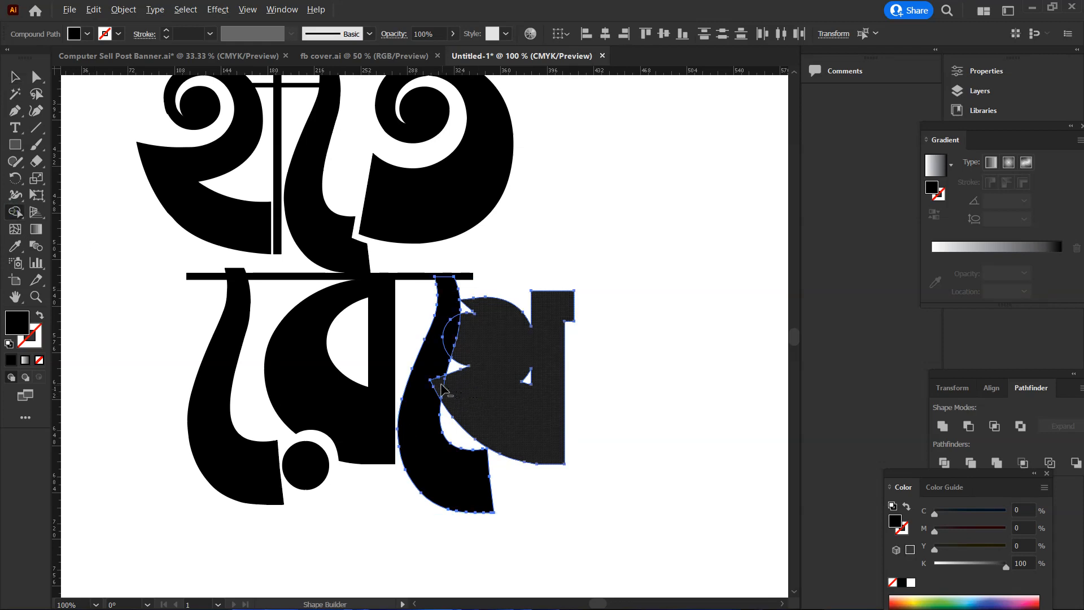
{"action": "left_click", "coordinate": [455, 335], "text": "alt"}
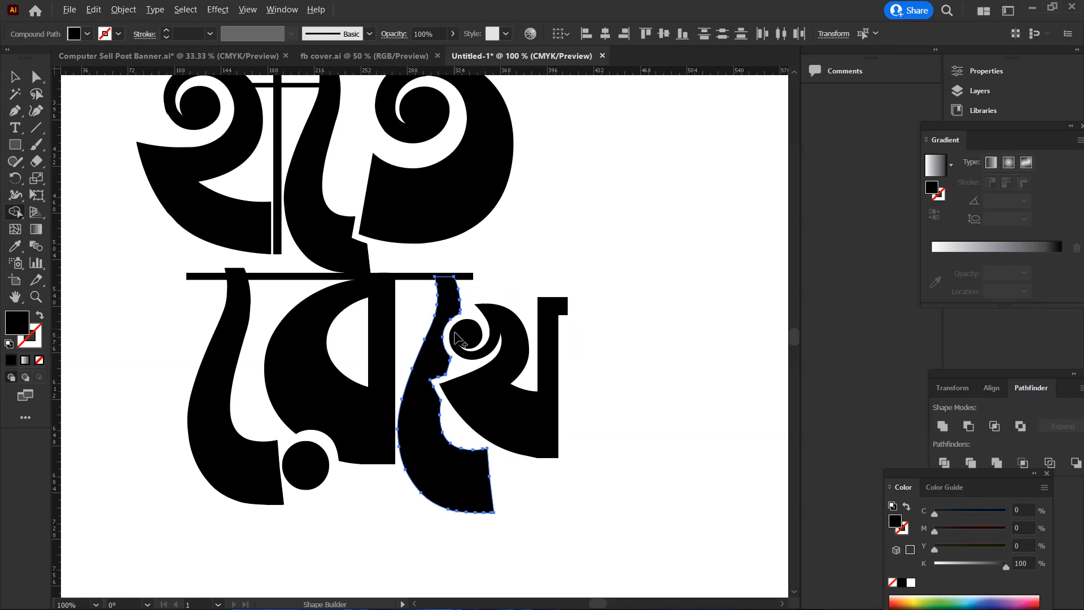
{"action": "key", "text": "v"}
{"action": "left_click", "coordinate": [601, 298]}
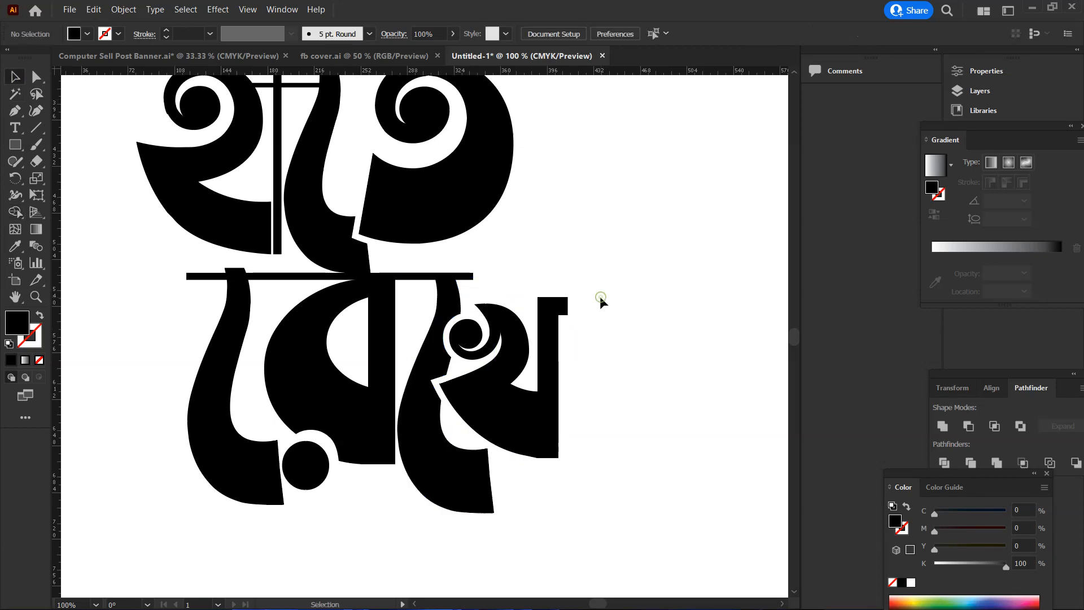
Create an offset path of 5 pt with mitered joins around the ে sign of হাতে
{"action": "scroll", "coordinate": [599, 297], "scroll_direction": "down", "scroll_amount": 4}
{"action": "scroll", "coordinate": [559, 322], "scroll_direction": "up", "scroll_amount": 7}
{"action": "key", "text": "ctrl+space"}
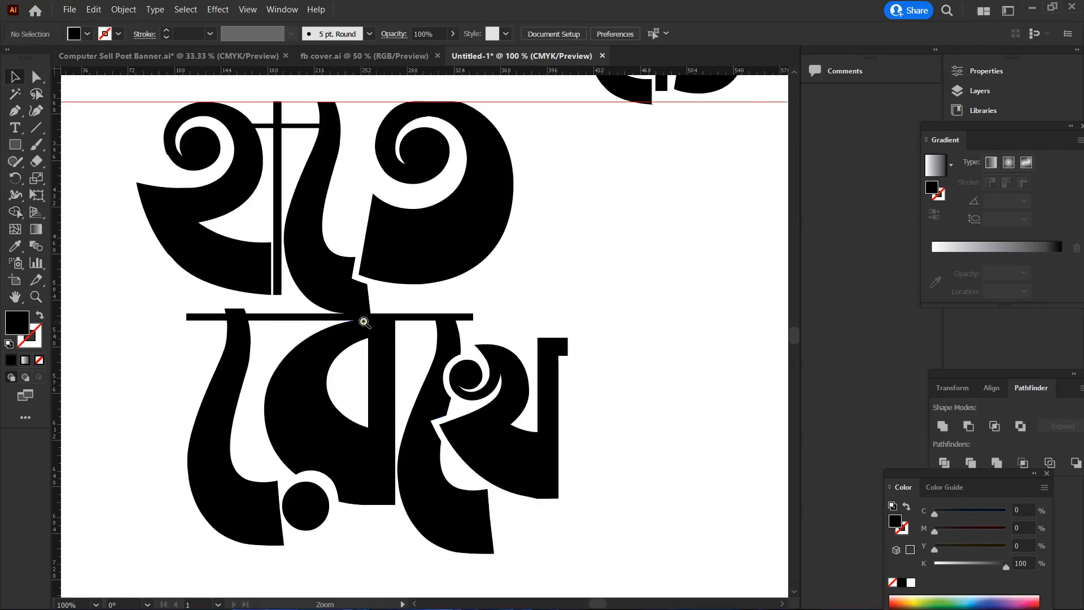
{"action": "left_click", "coordinate": [365, 320], "text": "ctrl"}
{"action": "left_click", "coordinate": [428, 339], "text": "ctrl"}
{"action": "left_click", "coordinate": [425, 317], "text": "ctrl"}
{"action": "left_click_drag", "start_coordinate": [444, 275], "coordinate": [381, 302]}
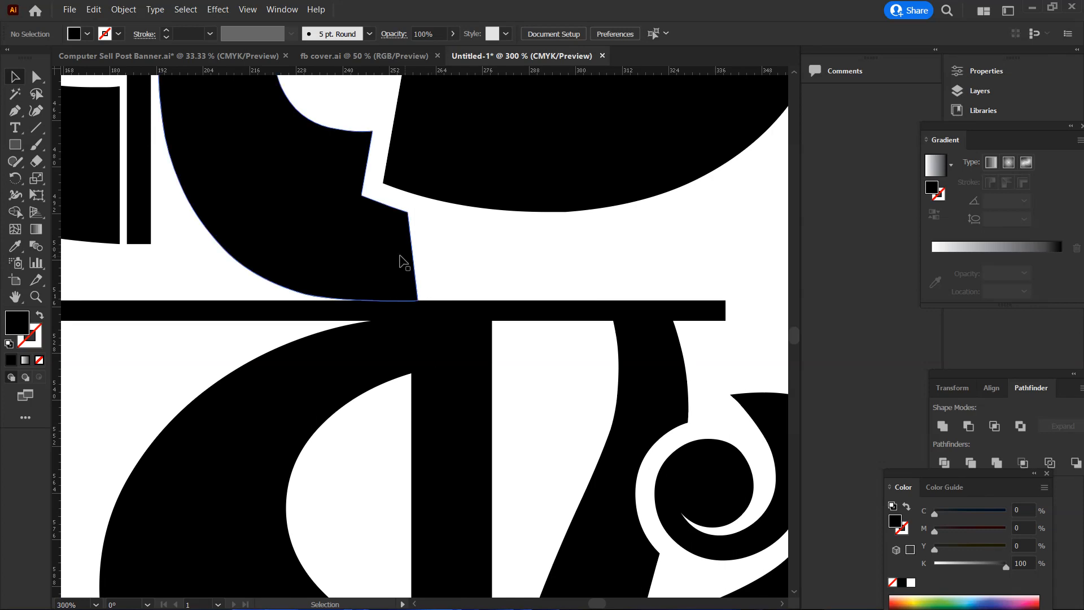
{"action": "left_click", "coordinate": [402, 256]}
{"action": "left_click", "coordinate": [124, 10]}
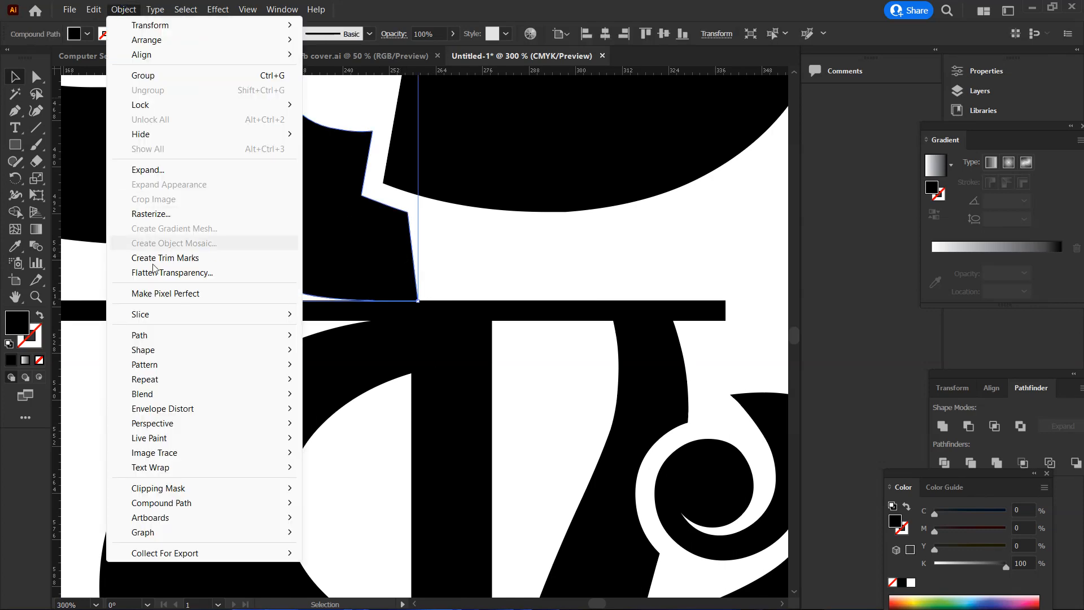
{"action": "mouse_move", "coordinate": [214, 335]}
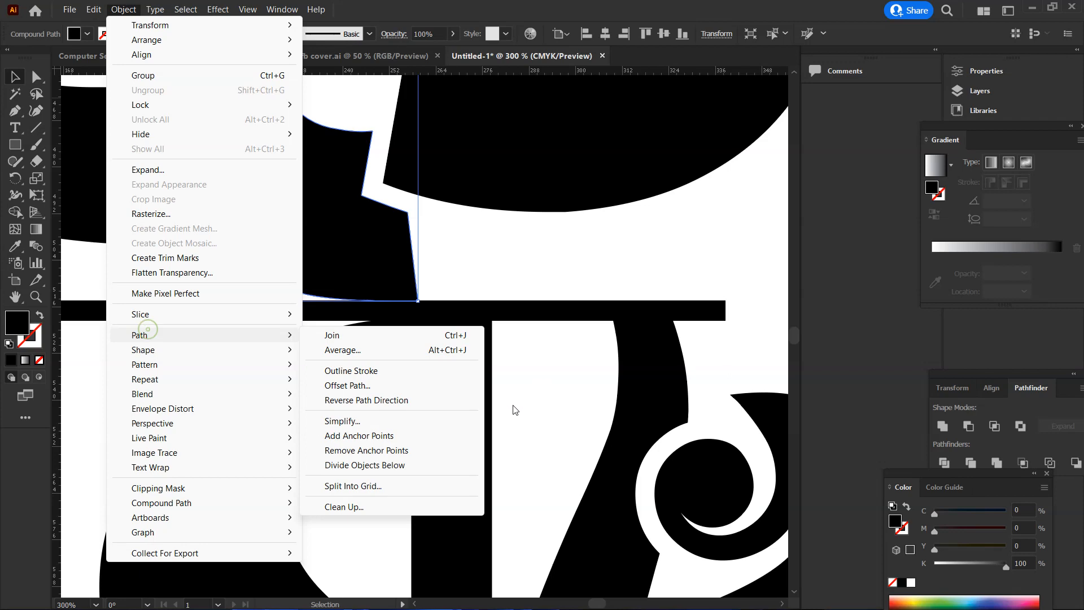
{"action": "left_click", "coordinate": [400, 385]}
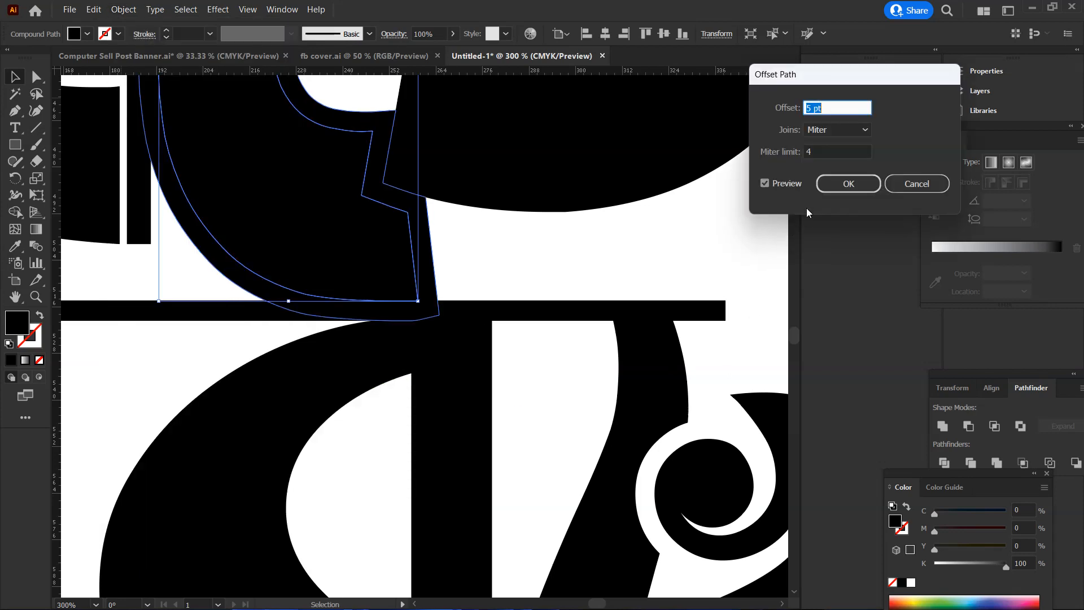
{"action": "left_click", "coordinate": [830, 184]}
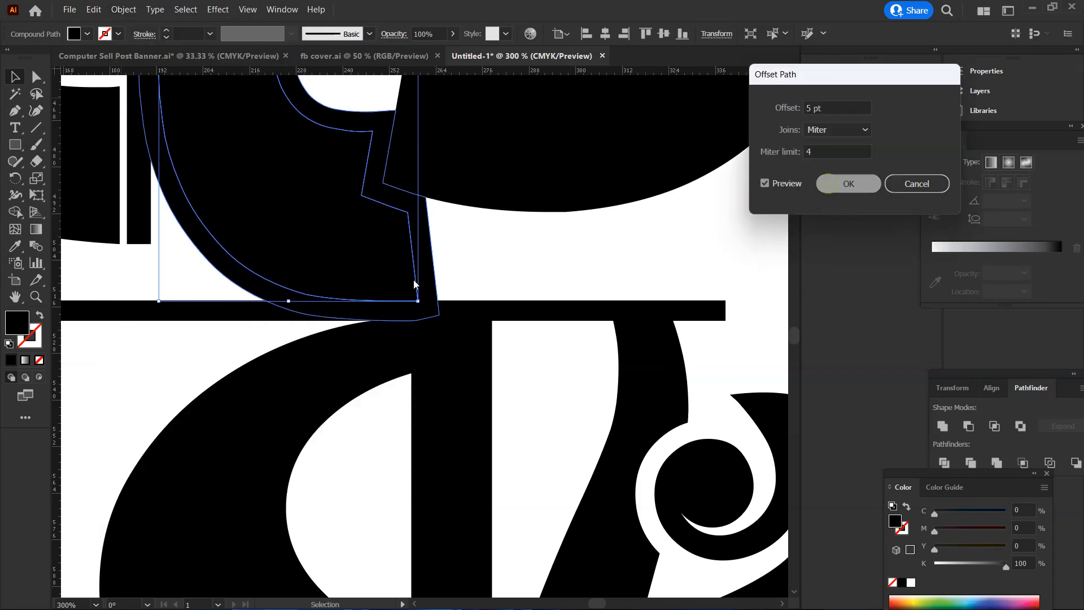
Cut the offset shape of the upper ে sign out of the thin bar over রেখে with Shape Builder
{"action": "left_click", "coordinate": [244, 318], "text": "shift"}
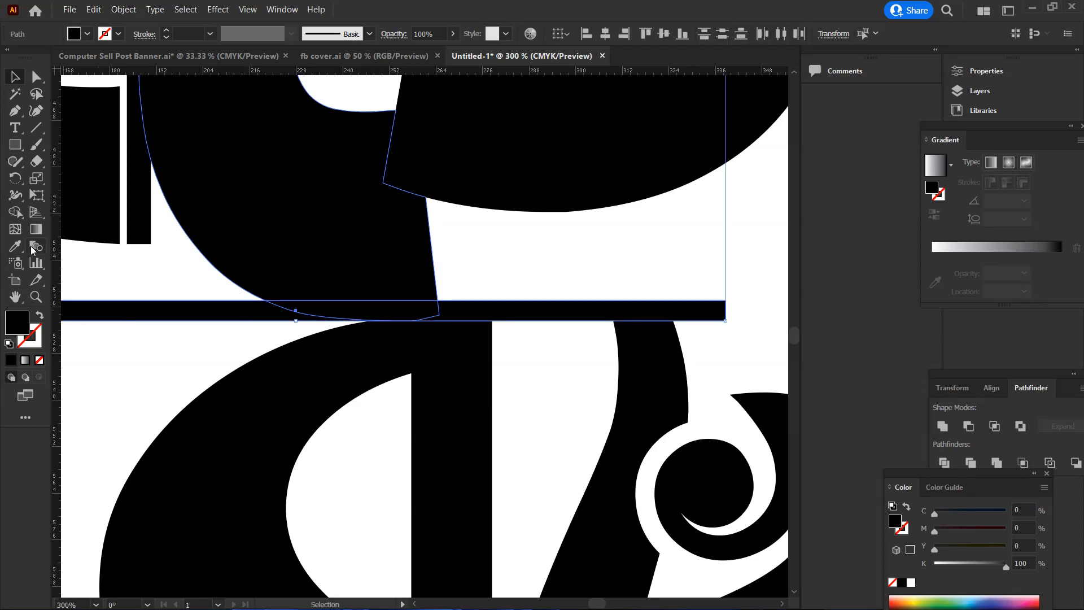
{"action": "key", "text": "shift+m"}
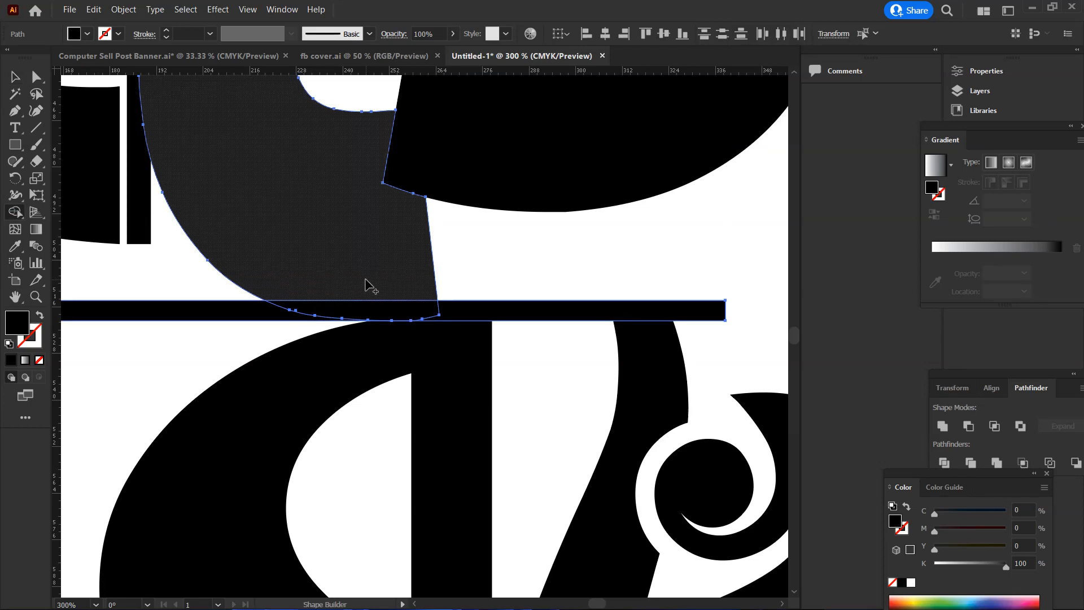
{"action": "left_click_drag", "start_coordinate": [365, 279], "coordinate": [378, 313]}
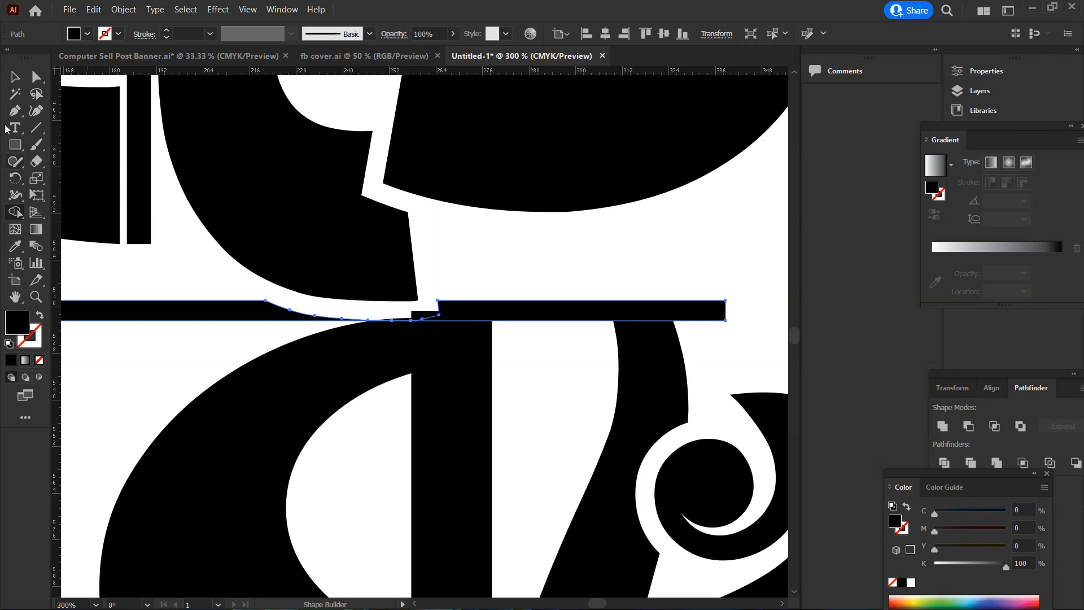
{"action": "left_click", "coordinate": [15, 77]}
{"action": "left_click", "coordinate": [457, 260]}
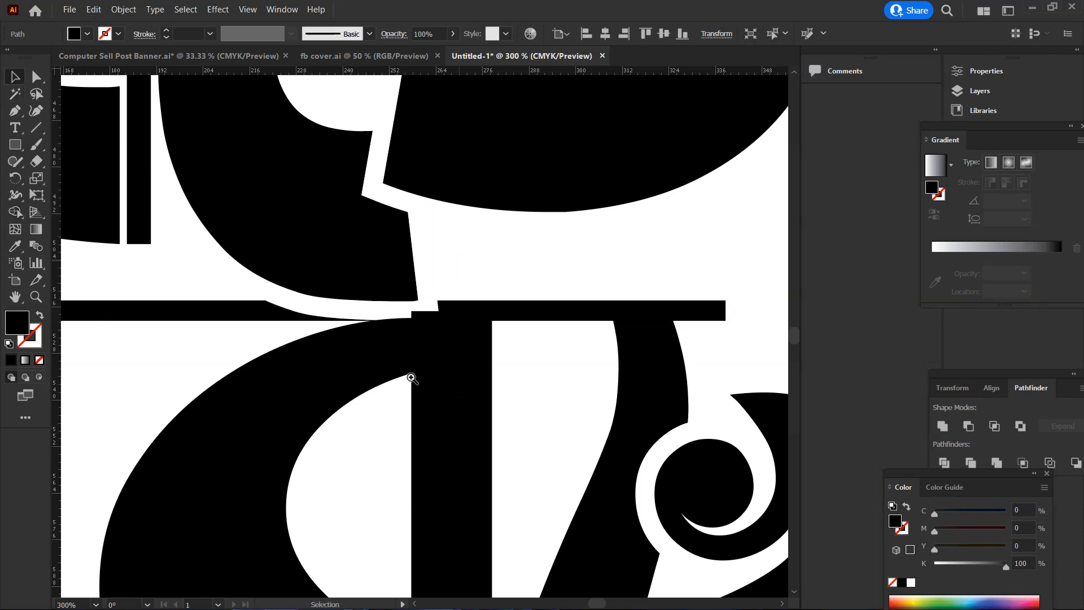
{"action": "left_click", "coordinate": [391, 374], "text": "alt"}
{"action": "left_click", "coordinate": [434, 371], "text": "alt"}
{"action": "left_click", "coordinate": [432, 371], "text": "alt"}
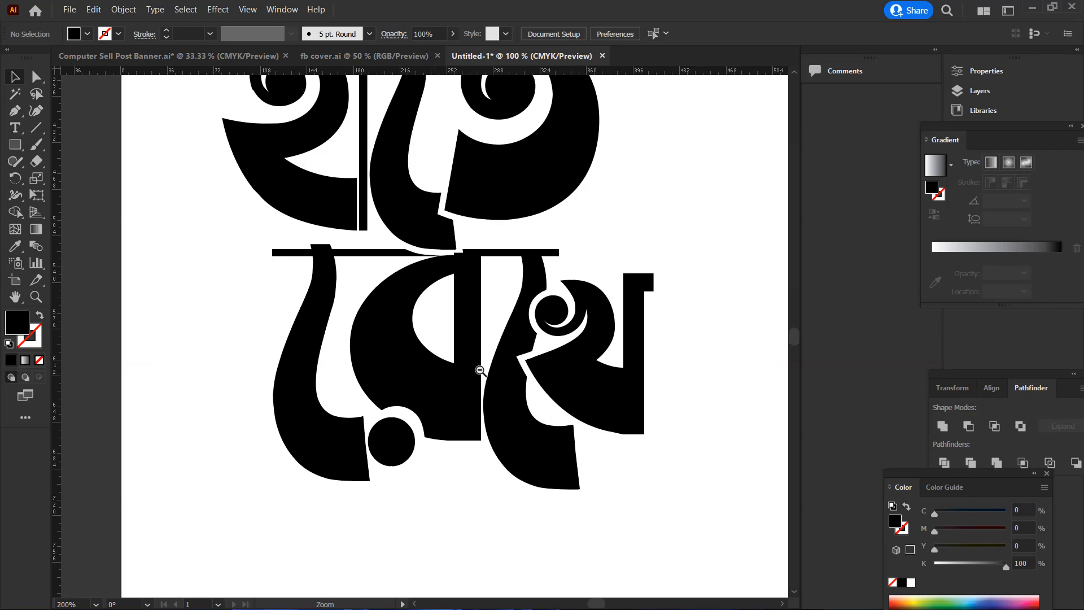
Delete the small হাত word beside the large হাতে রেখে lettering
{"action": "left_click", "coordinate": [442, 368], "text": "alt"}
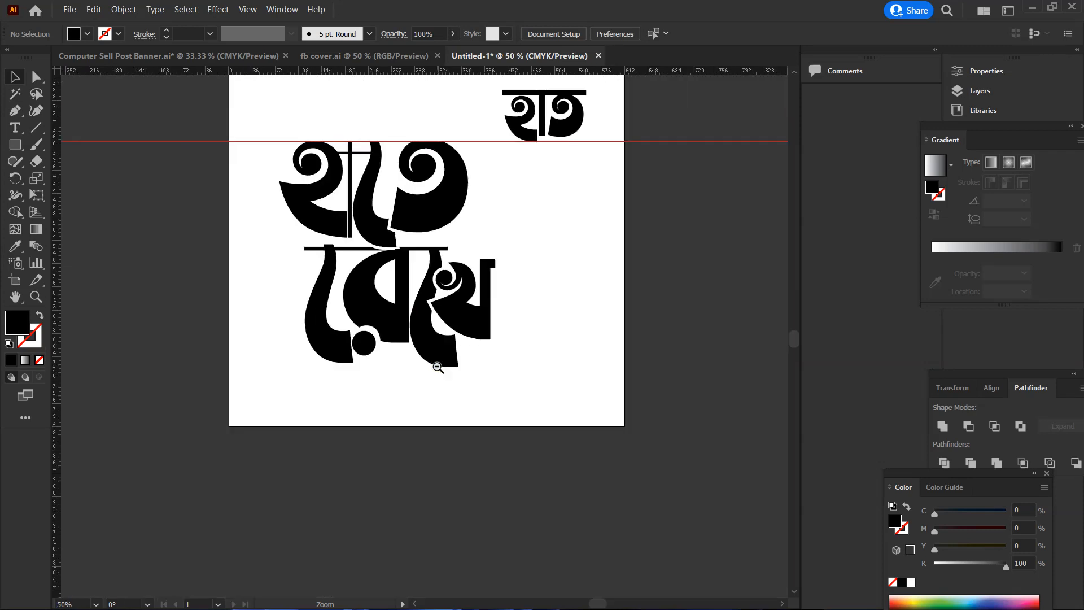
{"action": "scroll", "coordinate": [435, 367], "scroll_direction": "up", "scroll_amount": 5}
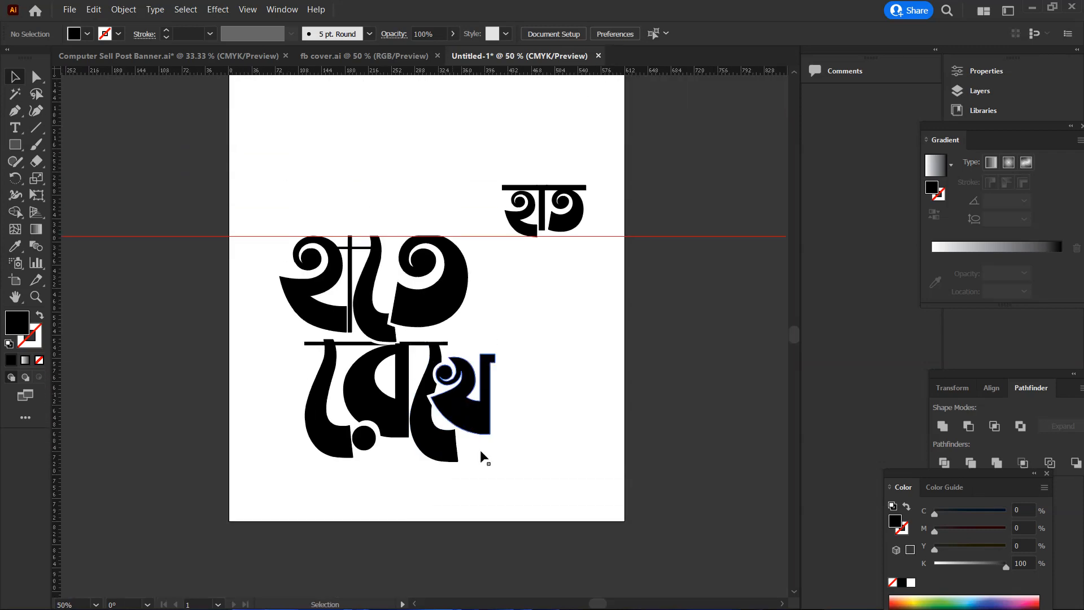
{"action": "scroll", "coordinate": [435, 328], "scroll_direction": "down", "scroll_amount": 2}
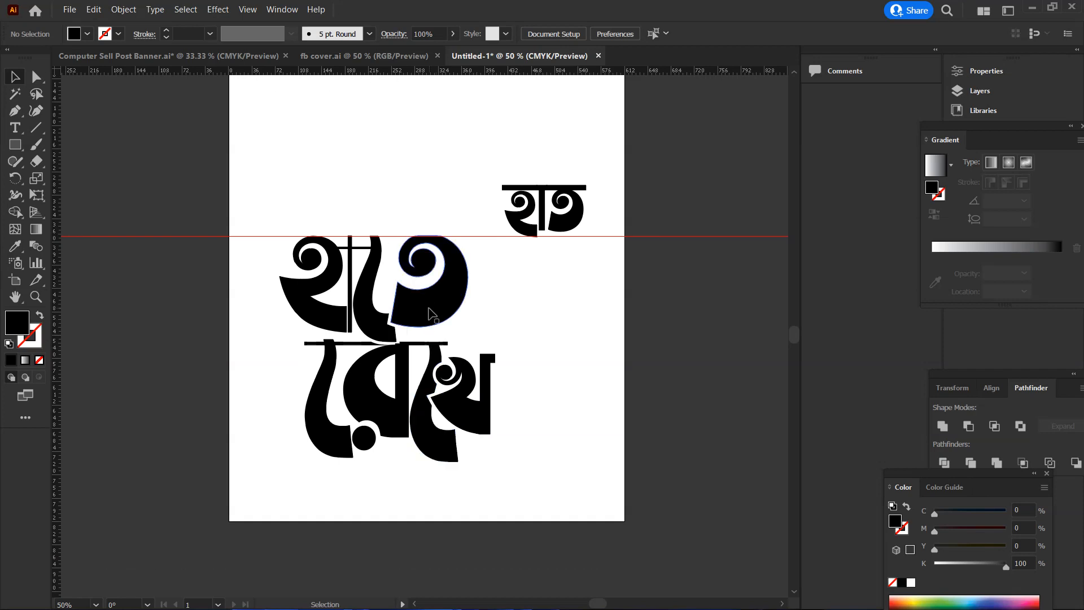
{"action": "mouse_move", "coordinate": [260, 220]}
{"action": "left_mouse_down"}
{"action": "mouse_move", "coordinate": [520, 497]}
{"action": "mouse_move", "coordinate": [205, 308]}
{"action": "left_mouse_up"}
{"action": "left_click_drag", "start_coordinate": [452, 159], "coordinate": [632, 236]}
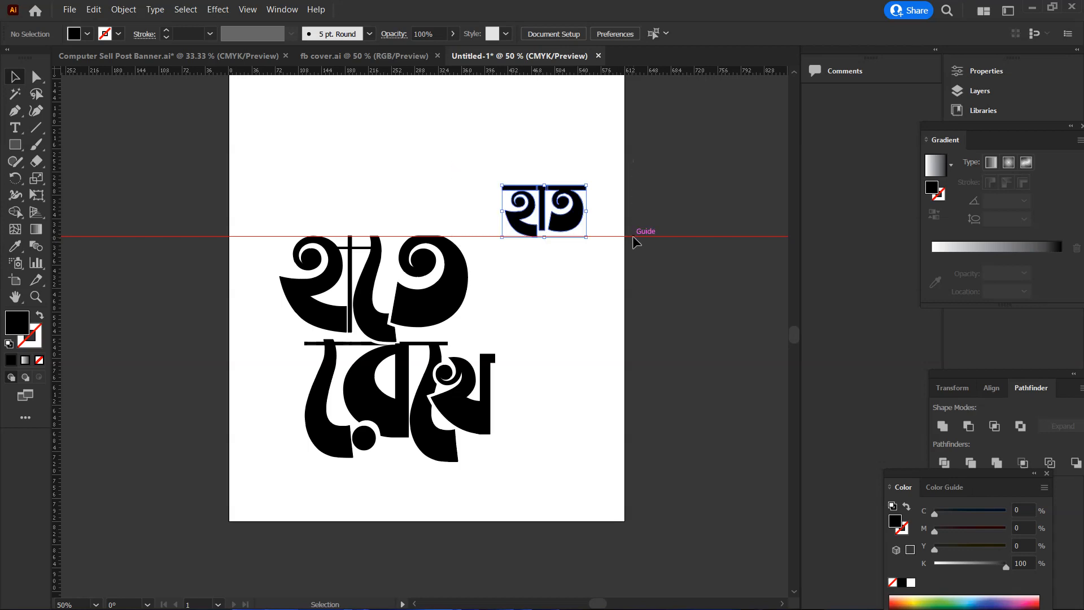
{"action": "key", "text": "Delete"}
Move the stacked হাতে রেখে lettering higher on the artboard and place a duplicate of হাতে below রেখে
{"action": "left_click_drag", "start_coordinate": [264, 200], "coordinate": [559, 543]}
{"action": "left_click_drag", "start_coordinate": [482, 284], "coordinate": [486, 294]}
{"action": "scroll", "coordinate": [507, 438], "scroll_direction": "up", "scroll_amount": 4}
{"action": "left_click_drag", "start_coordinate": [239, 181], "coordinate": [473, 535]}
{"action": "left_click", "coordinate": [584, 471]}
Delete the ে sign from the duplicated হাতে and move ত beside the thin vertical bar to form হাত
{"action": "left_click", "coordinate": [420, 504]}
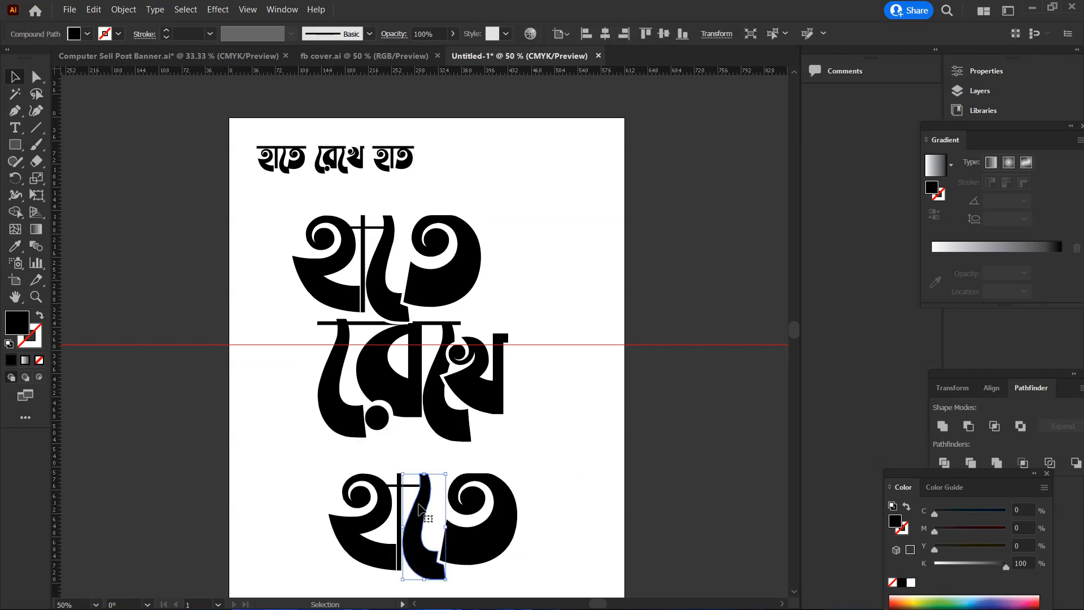
{"action": "key", "text": "Delete"}
{"action": "left_click", "coordinate": [498, 540]}
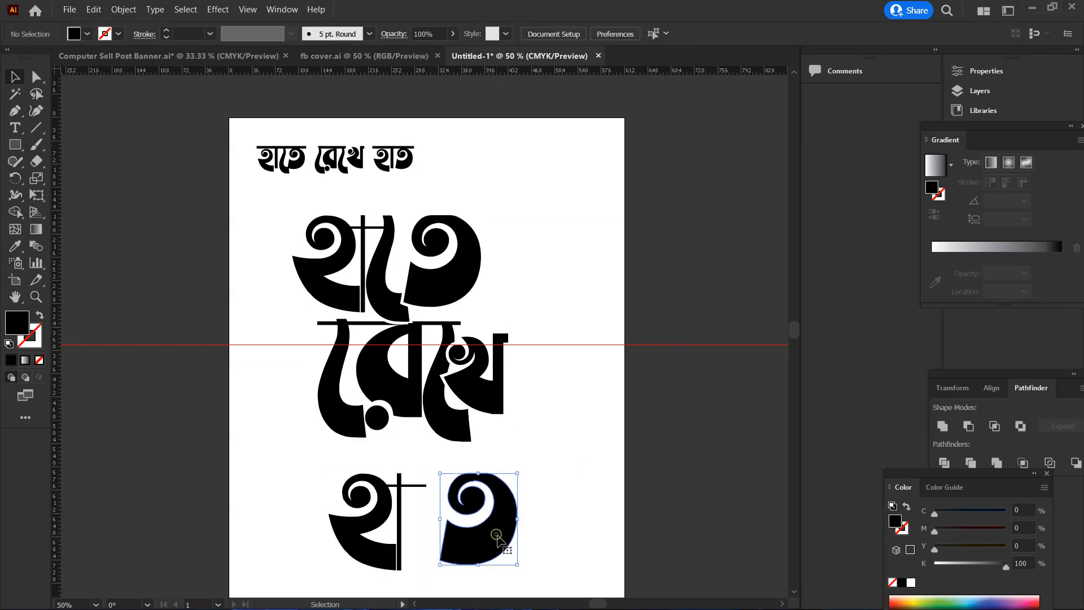
{"action": "left_click_drag", "start_coordinate": [498, 540], "coordinate": [465, 543]}
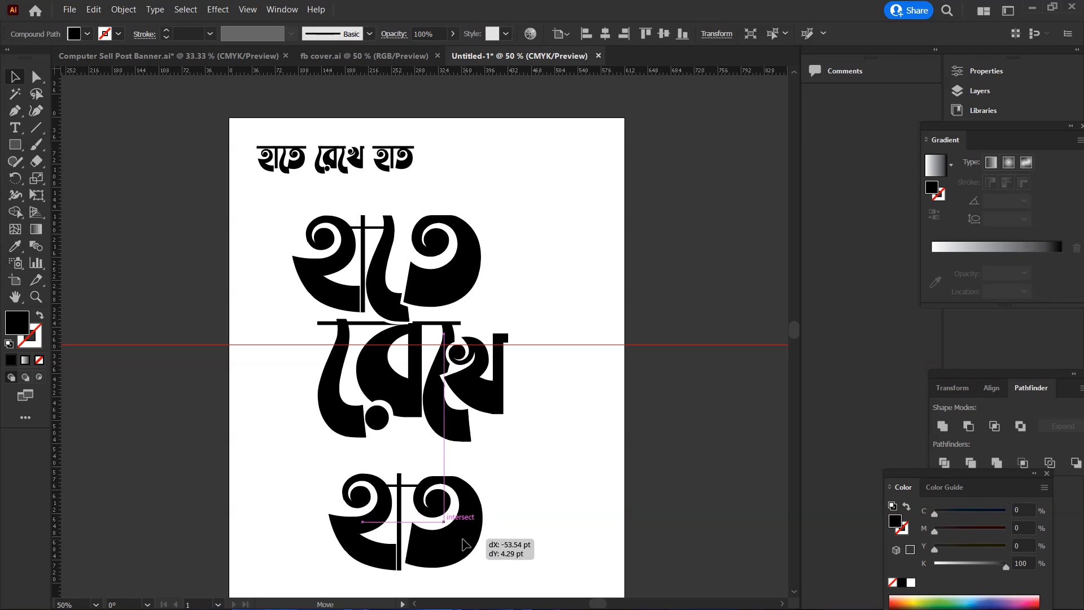
{"action": "left_click_drag", "start_coordinate": [465, 544], "coordinate": [460, 543]}
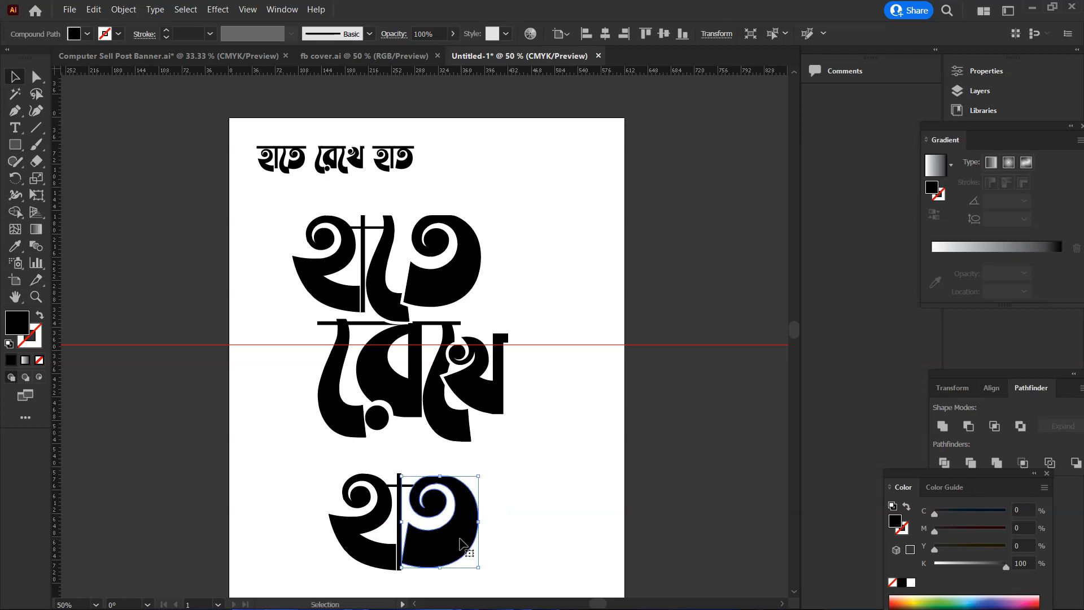
Enlarge হাত proportionally to about 294 pt wide and stack it directly beneath রেখে, touching the feet of both ে signs
{"action": "left_click", "coordinate": [530, 538]}
{"action": "left_click_drag", "start_coordinate": [494, 463], "coordinate": [328, 570]}
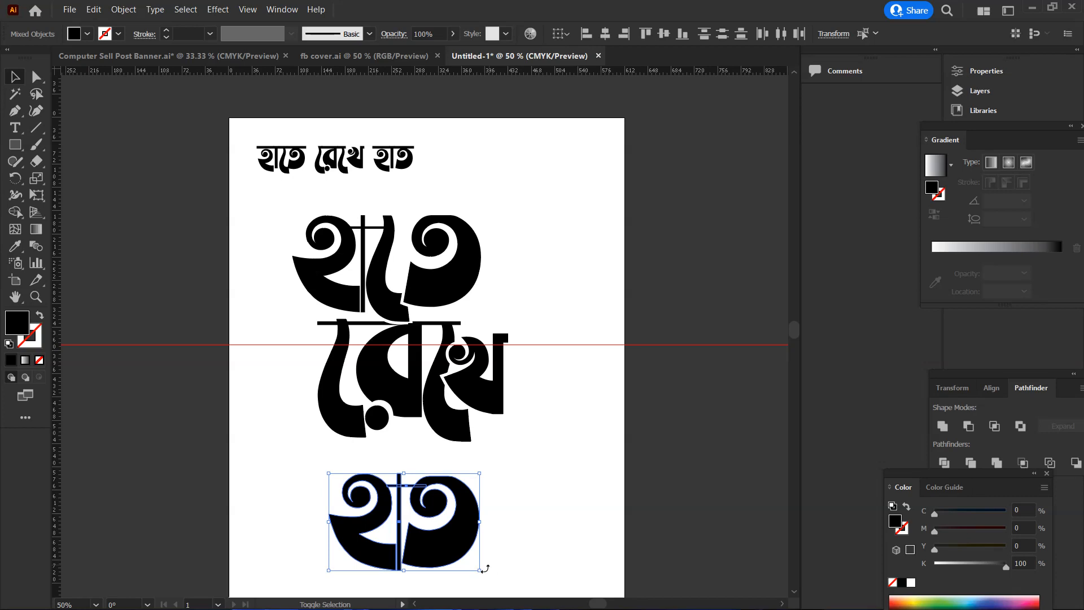
{"action": "left_click_drag", "start_coordinate": [479, 570], "coordinate": [504, 584]}
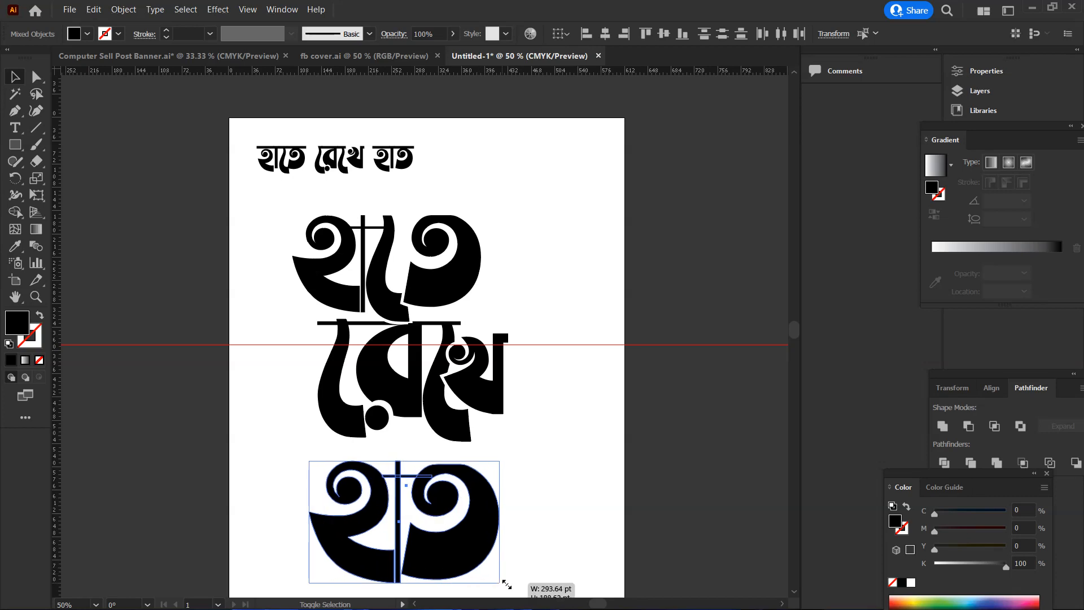
{"action": "left_click_drag", "start_coordinate": [473, 551], "coordinate": [474, 523]}
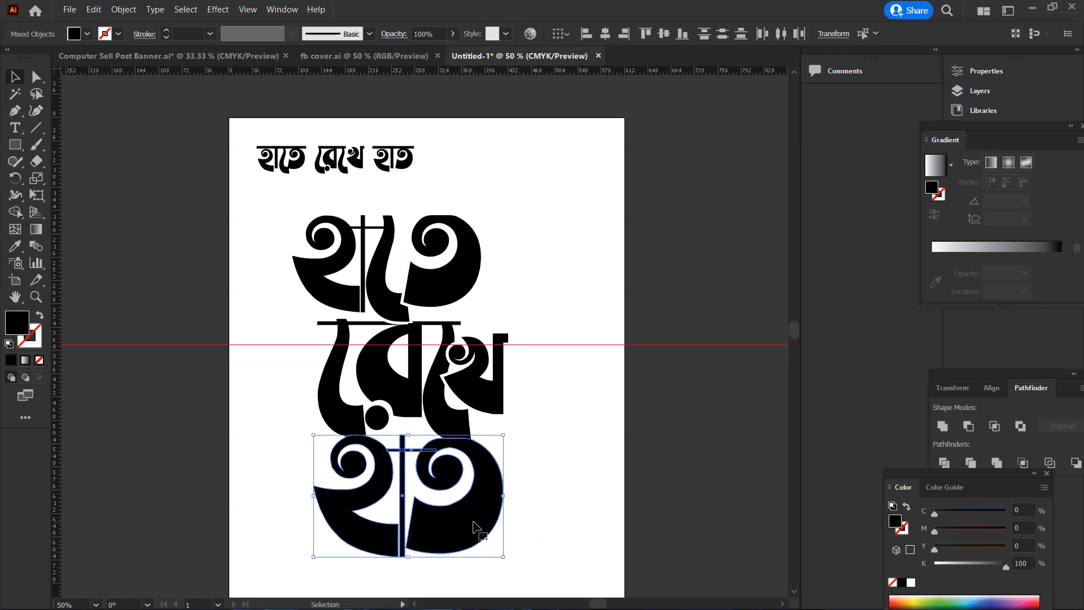
{"action": "scroll", "coordinate": [473, 523], "scroll_direction": "down", "scroll_amount": 2}
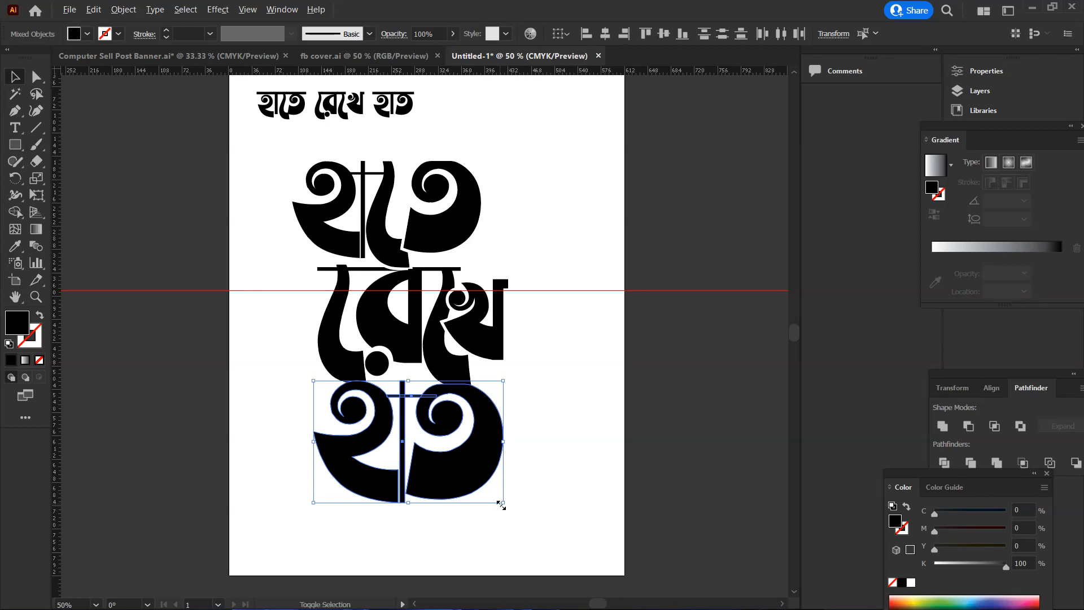
{"action": "left_click_drag", "start_coordinate": [501, 505], "coordinate": [501, 503]}
{"action": "left_click", "coordinate": [554, 456]}
Create an offset path of 5 pt around ত of the bottom word হাত
{"action": "scroll", "coordinate": [442, 416], "scroll_direction": "up", "scroll_amount": 2}
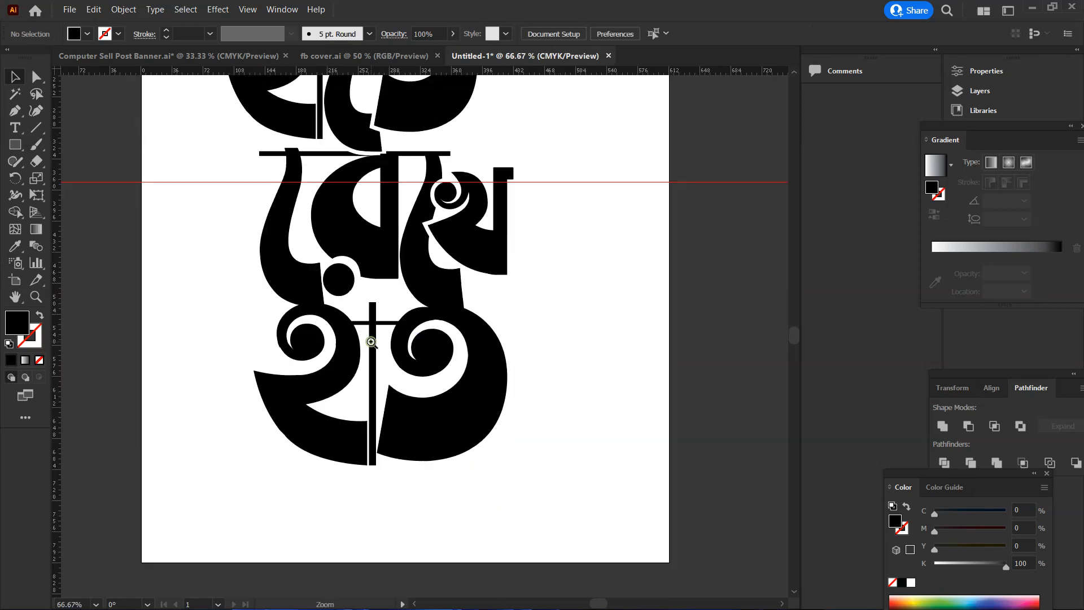
{"action": "scroll", "coordinate": [480, 477], "scroll_direction": "up", "scroll_amount": 3}
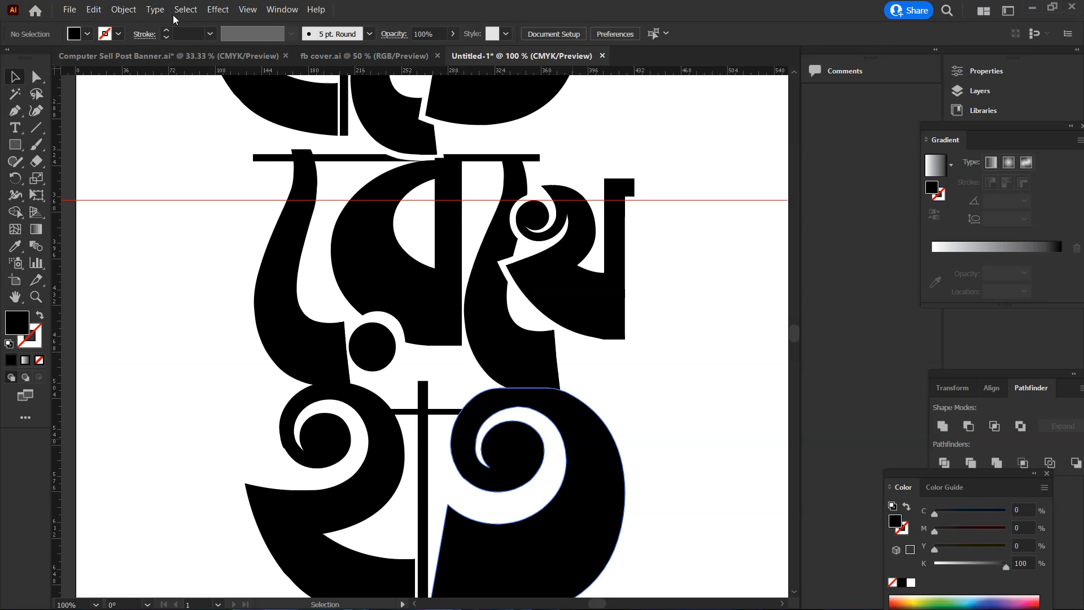
{"action": "left_click", "coordinate": [567, 434]}
{"action": "left_click", "coordinate": [124, 10]}
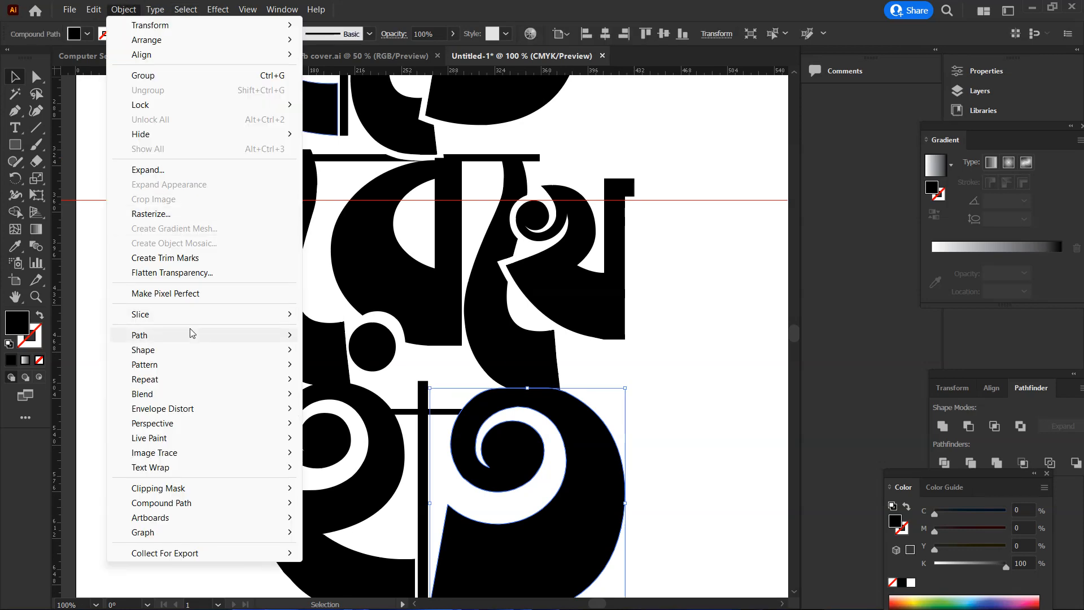
{"action": "mouse_move", "coordinate": [194, 335]}
{"action": "left_click", "coordinate": [346, 386]}
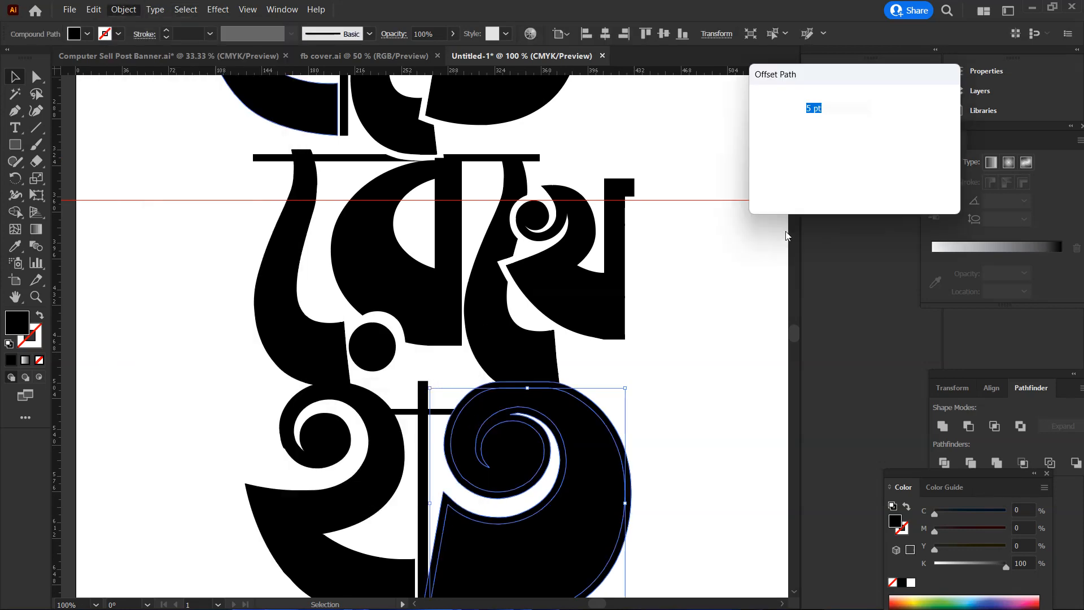
{"action": "key", "text": "Return"}
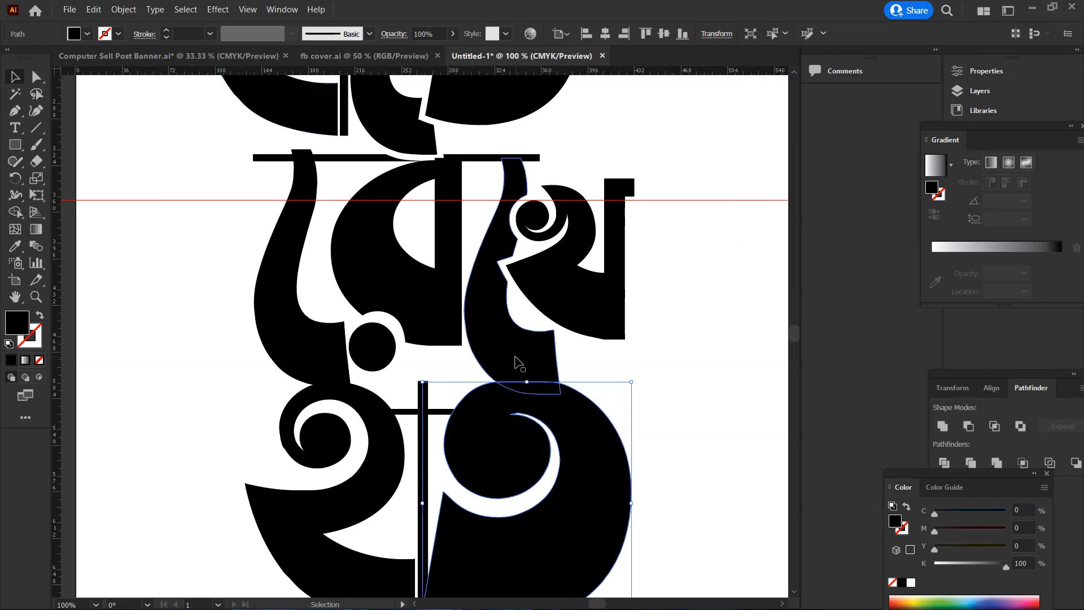
Try cutting the offset shape of ত out of the second ে sign with Shape Builder, and undo the cut and offset
{"action": "left_click", "coordinate": [515, 361]}
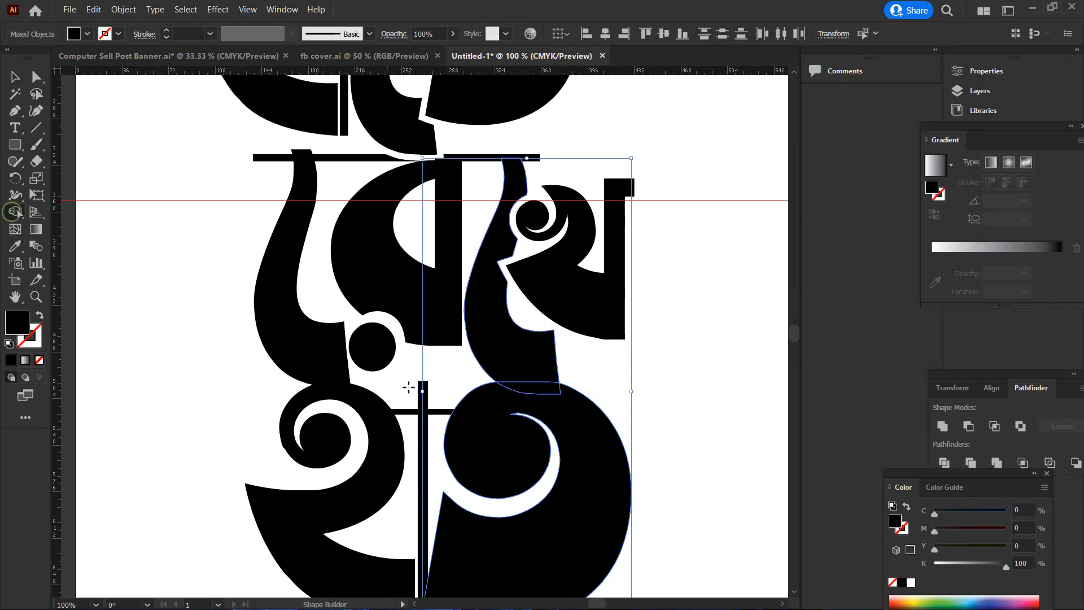
{"action": "left_click_drag", "start_coordinate": [547, 399], "coordinate": [551, 388]}
{"action": "key", "text": "v"}
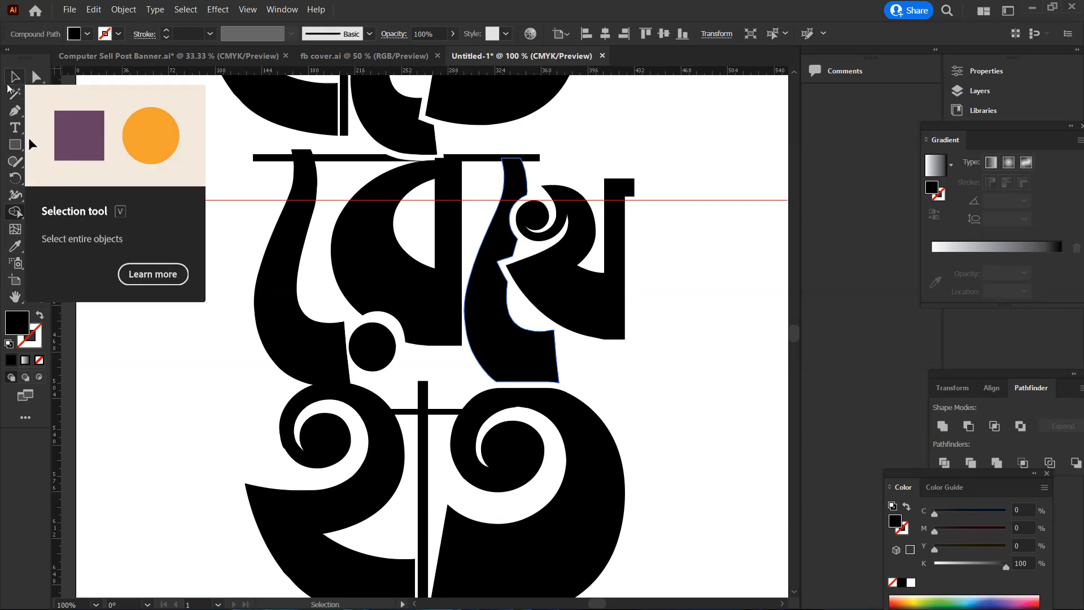
{"action": "left_click", "coordinate": [542, 393], "text": "shift"}
{"action": "key", "text": "shift+m"}
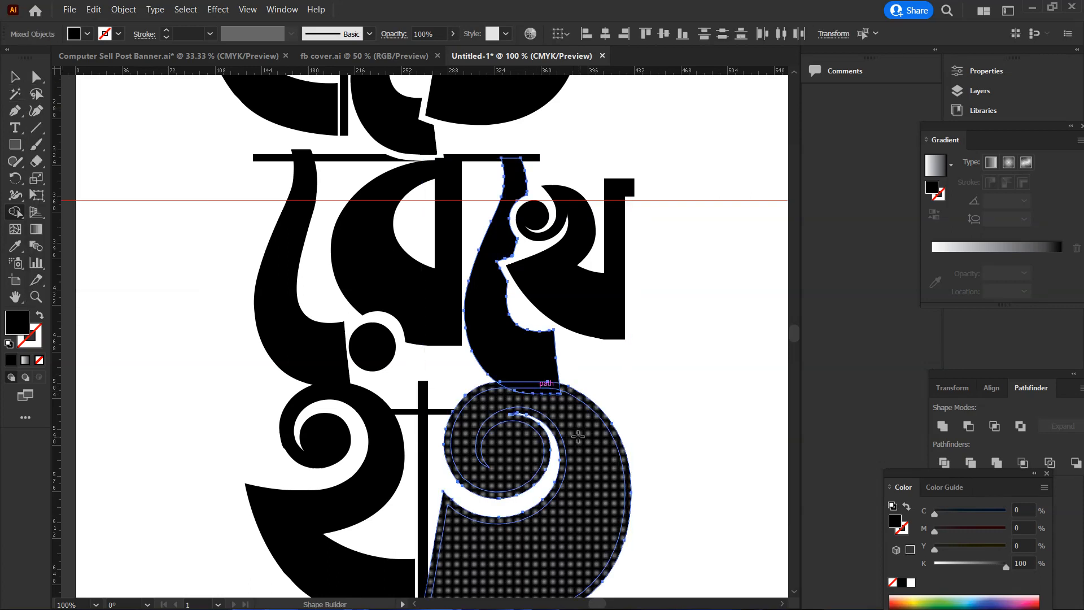
{"action": "key", "text": "v"}
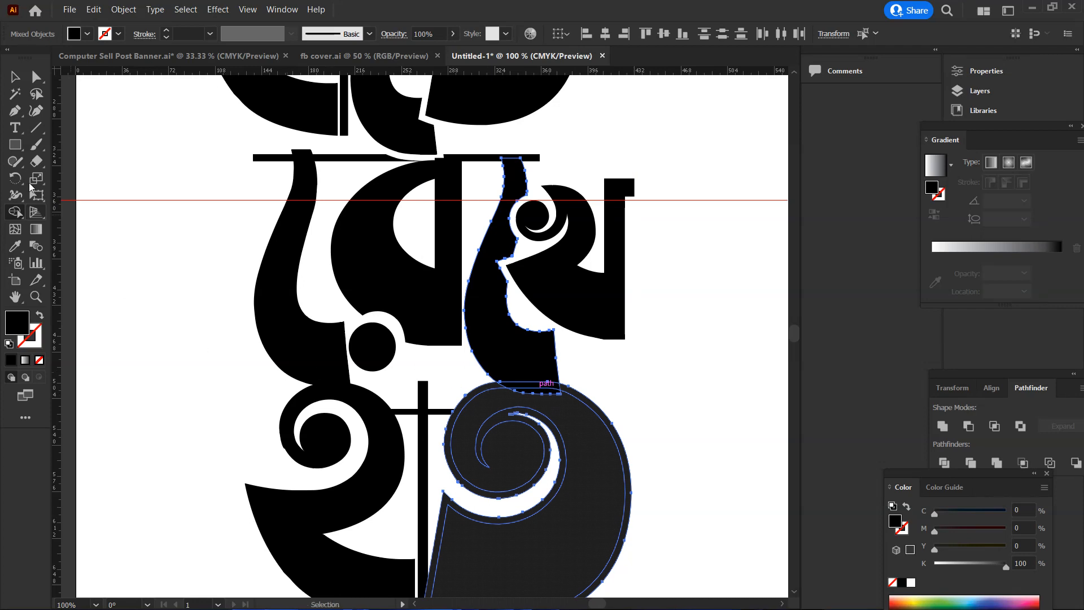
{"action": "key", "text": "ctrl+z"}
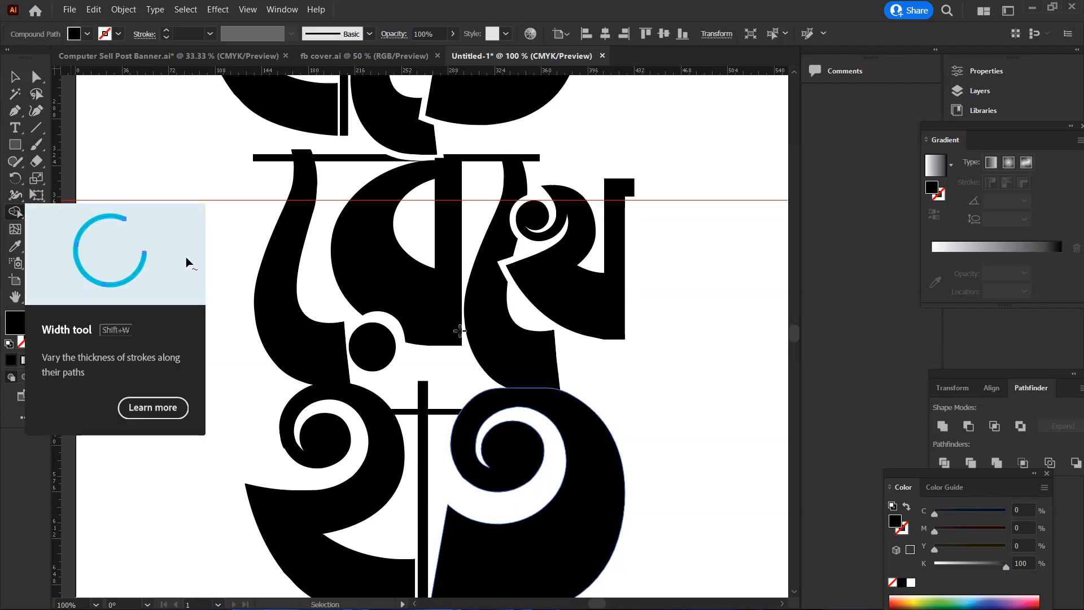
Create an offset path of 5 pt with mitered joins around the second ে sign of রেখে
{"action": "left_click", "coordinate": [16, 76]}
{"action": "left_click", "coordinate": [590, 368]}
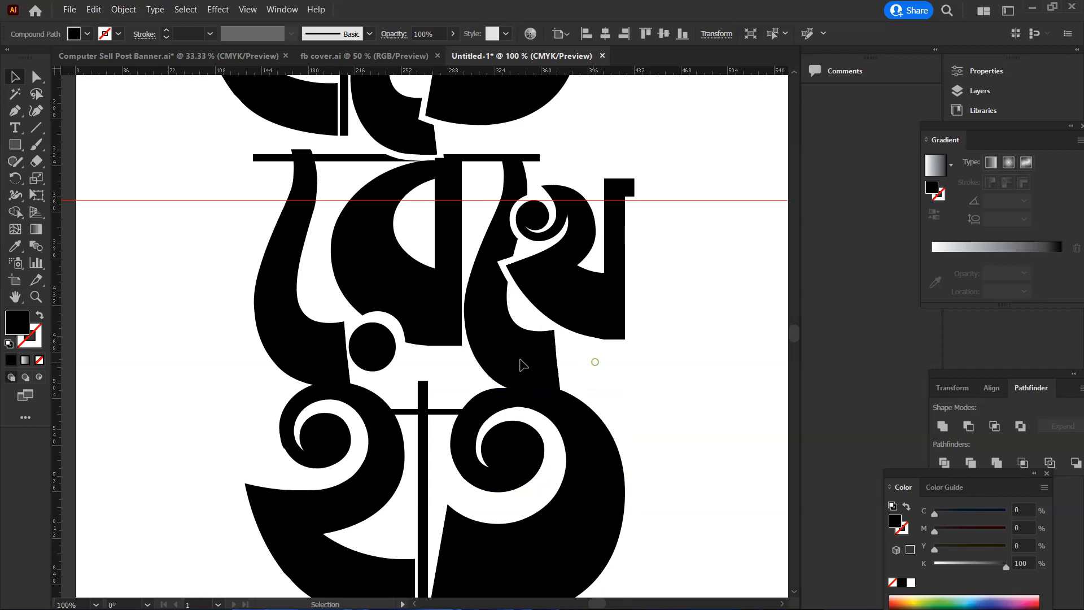
{"action": "left_click", "coordinate": [123, 9]}
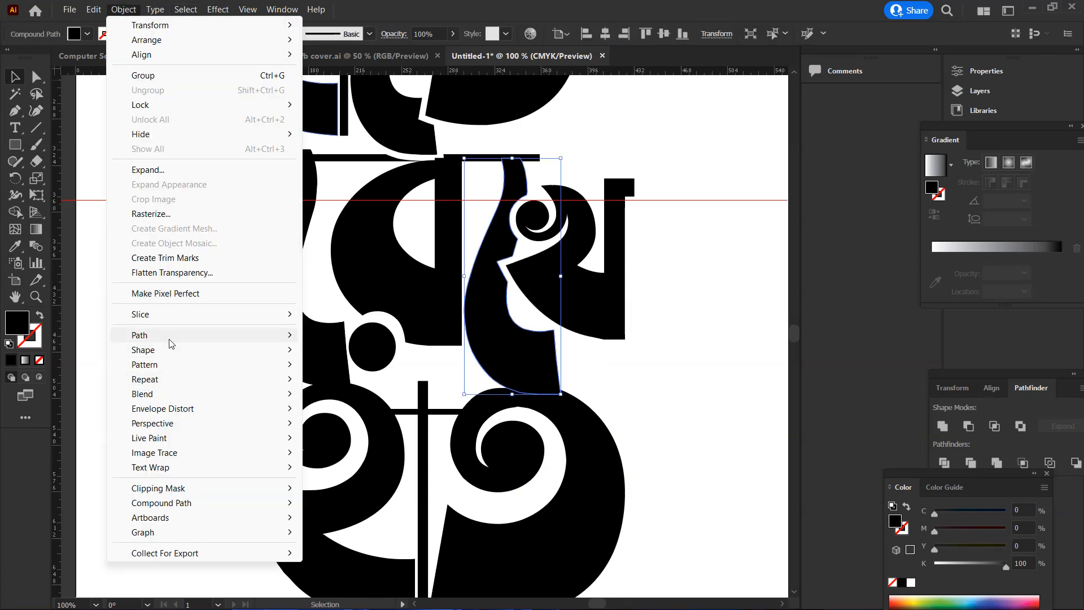
{"action": "mouse_move", "coordinate": [236, 336]}
{"action": "left_click", "coordinate": [359, 388]}
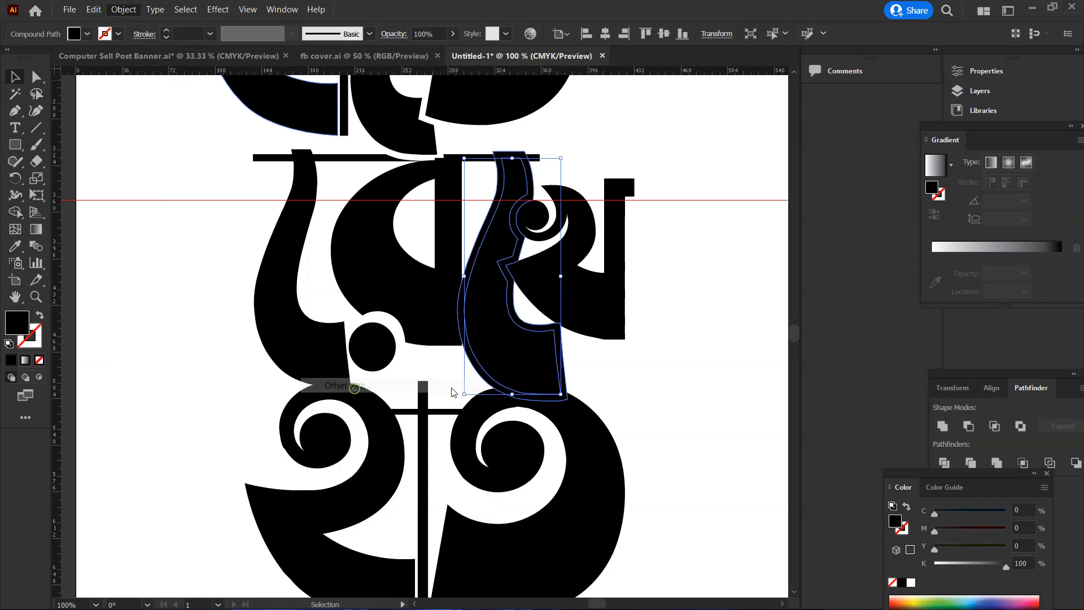
{"action": "left_click", "coordinate": [849, 183]}
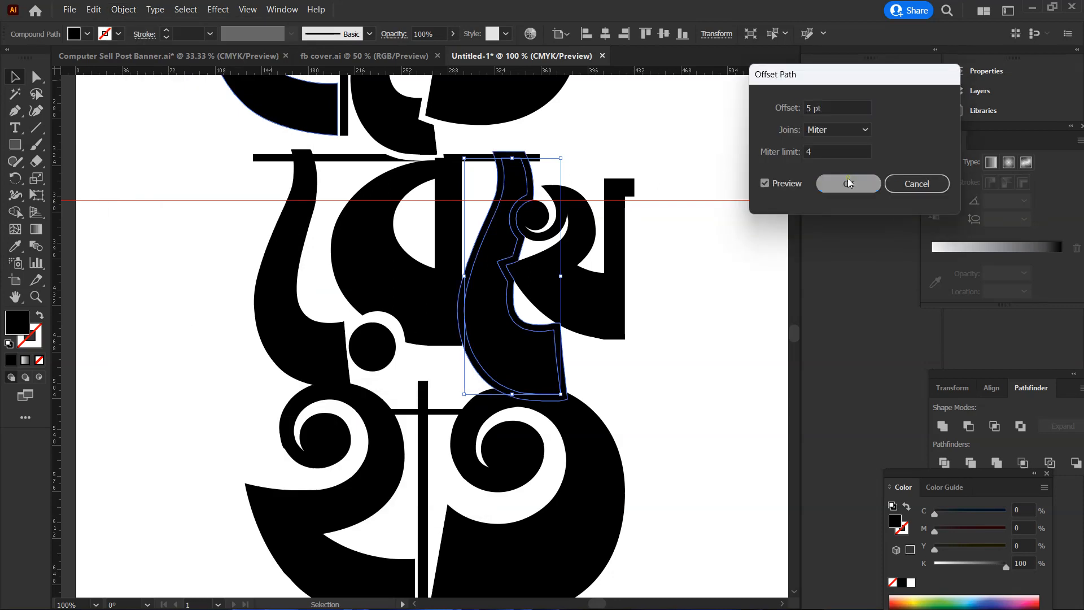
Cut the offset shape of the second ে sign out of ত with Shape Builder, leaving a white gap between them
{"action": "left_click", "coordinate": [621, 459], "text": "shift"}
{"action": "key", "text": "shift+m"}
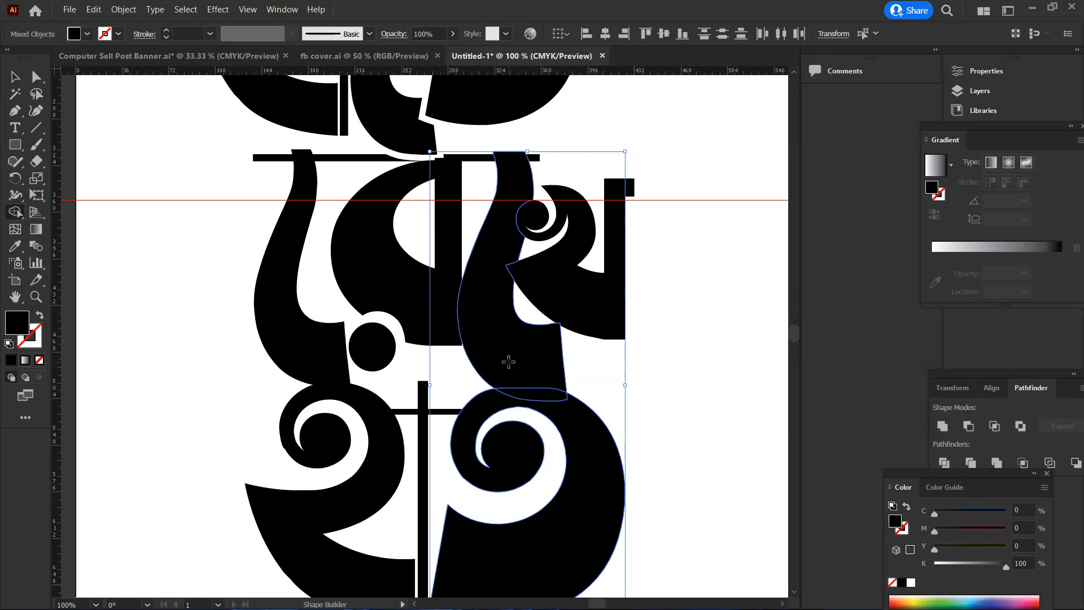
{"action": "left_click", "coordinate": [545, 386]}
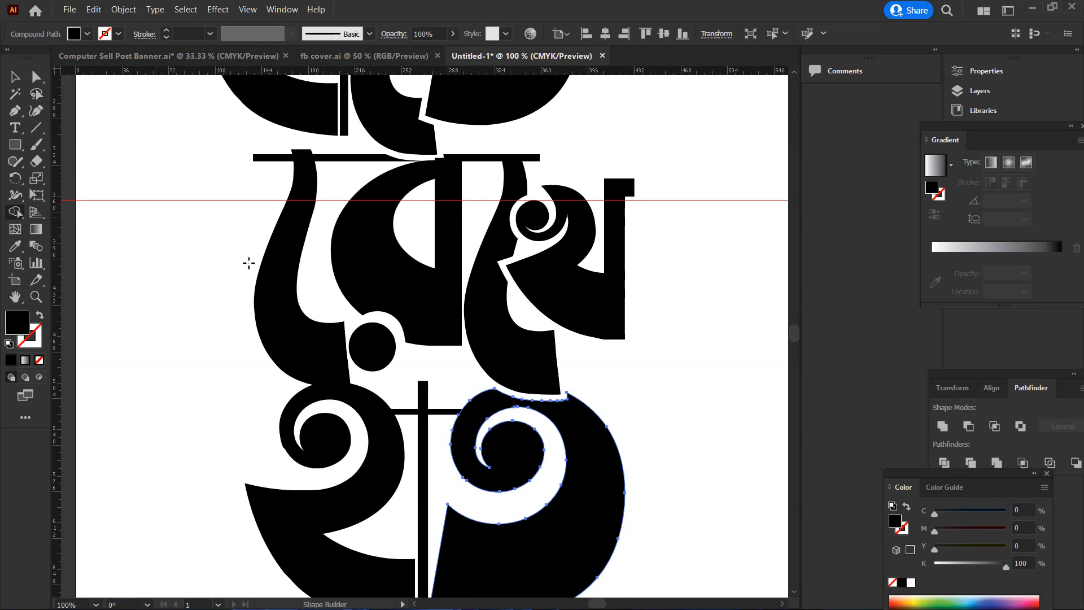
{"action": "scroll", "coordinate": [508, 366], "scroll_direction": "up", "scroll_amount": 1}
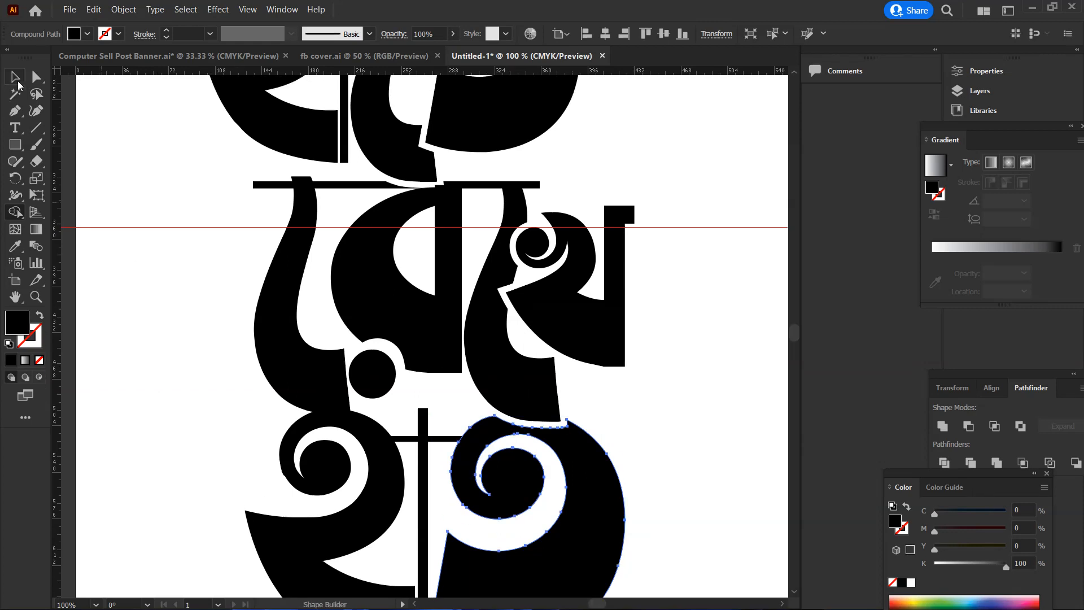
{"action": "left_click", "coordinate": [16, 77]}
{"action": "left_click", "coordinate": [737, 460]}
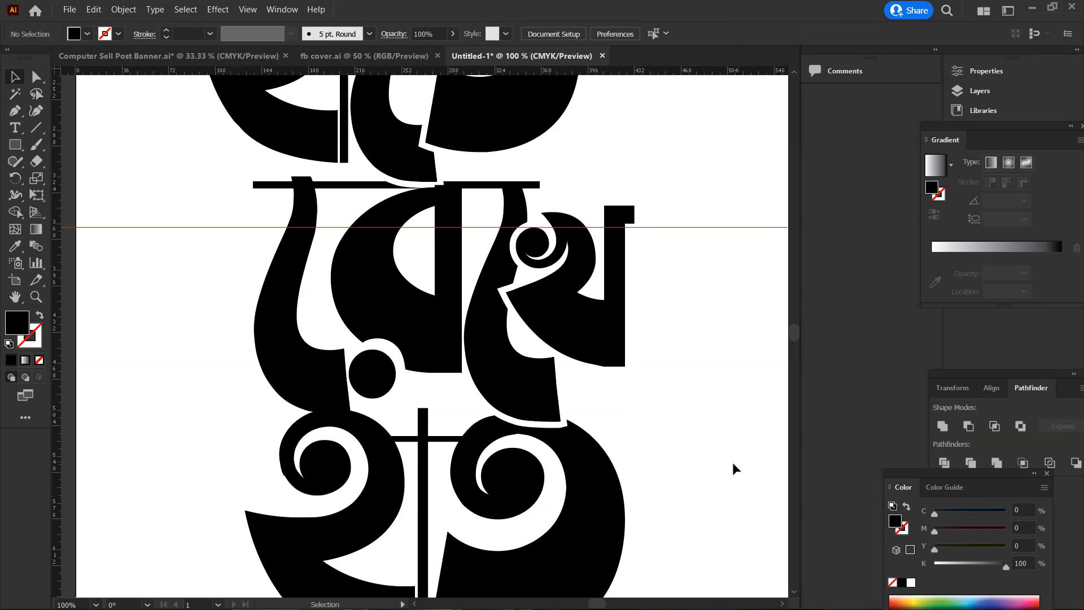
Create an offset path of 5 pt with mitered joins around the first ে sign of রেখে, above হ
{"action": "scroll", "coordinate": [734, 462], "scroll_direction": "down", "scroll_amount": 2}
{"action": "scroll", "coordinate": [676, 469], "scroll_direction": "up", "scroll_amount": 2}
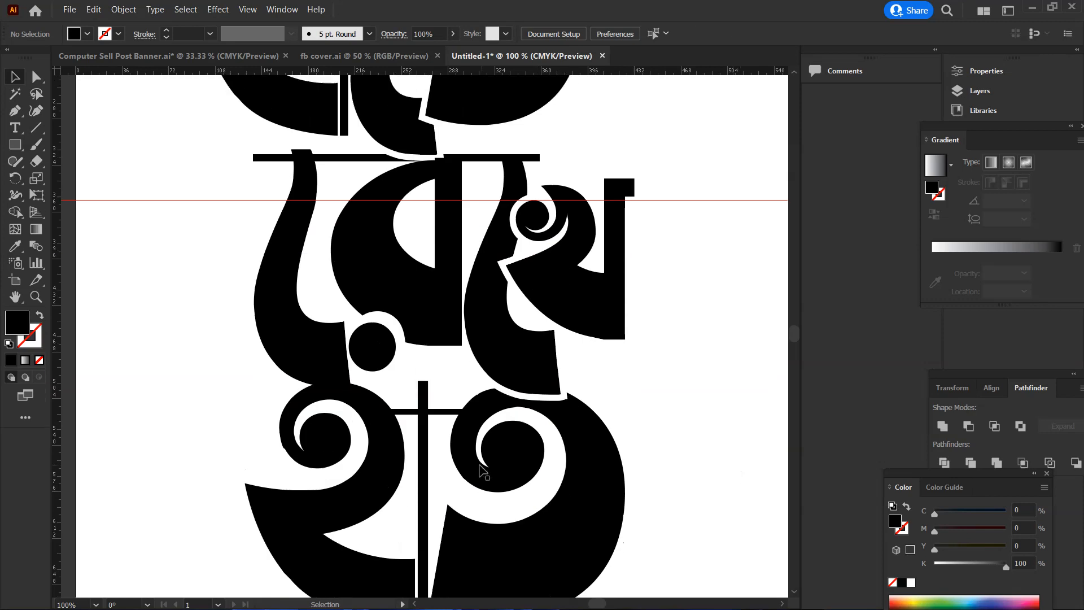
{"action": "left_click", "coordinate": [353, 416]}
{"action": "scroll", "coordinate": [361, 429], "scroll_direction": "up", "scroll_amount": 1}
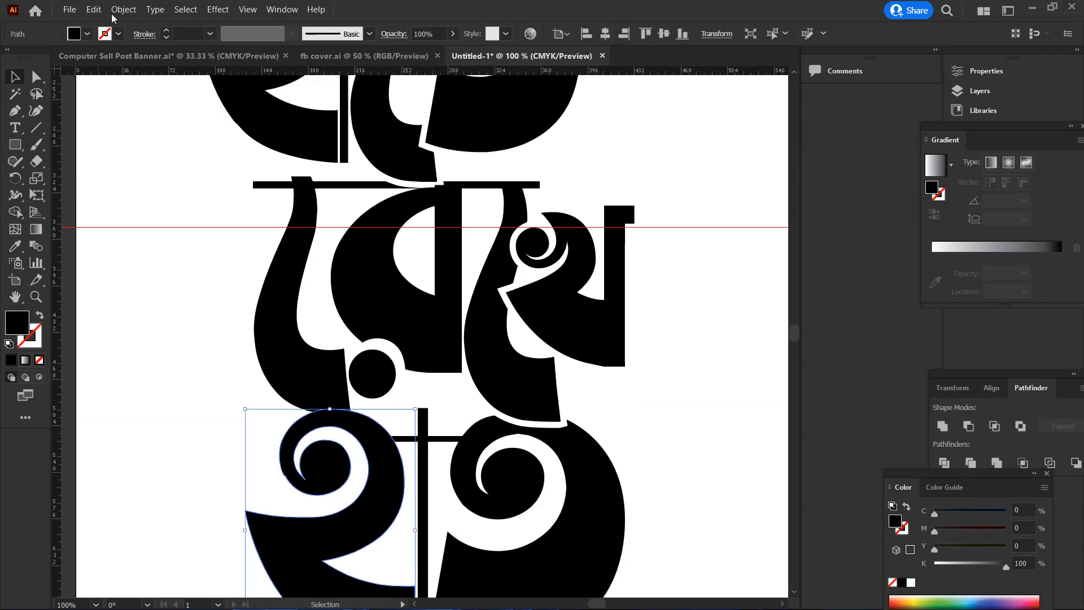
{"action": "left_click", "coordinate": [269, 344]}
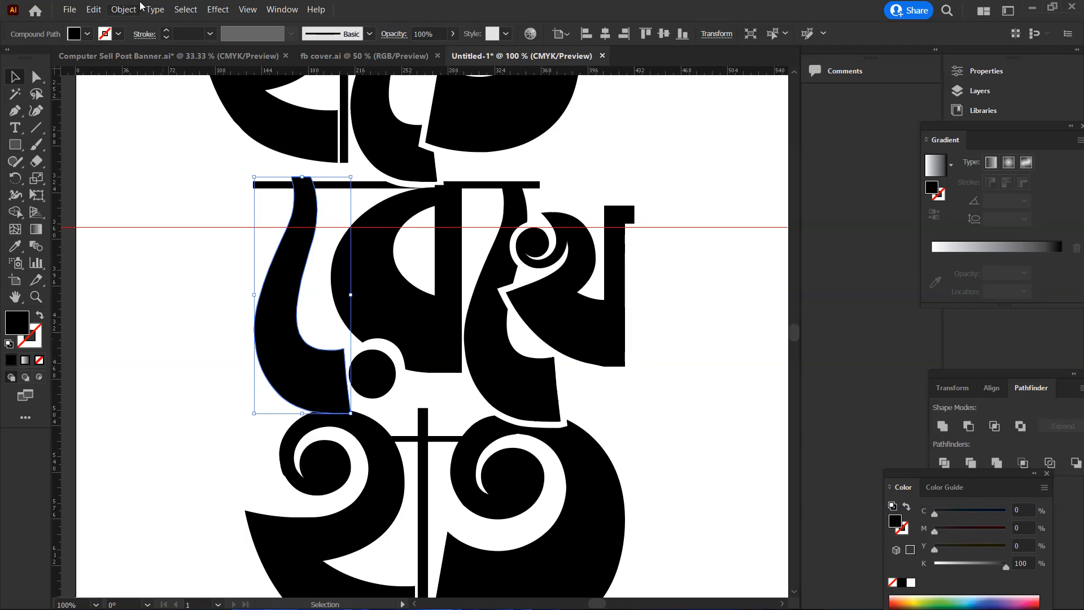
{"action": "left_click", "coordinate": [124, 10]}
{"action": "mouse_move", "coordinate": [158, 336]}
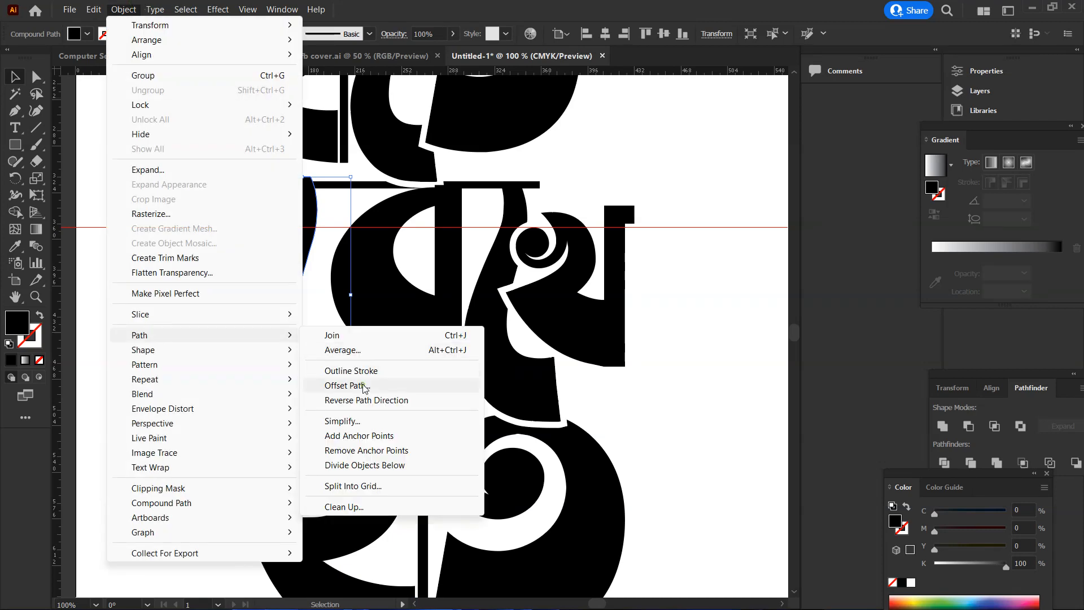
{"action": "left_click", "coordinate": [357, 382]}
{"action": "left_click", "coordinate": [836, 185]}
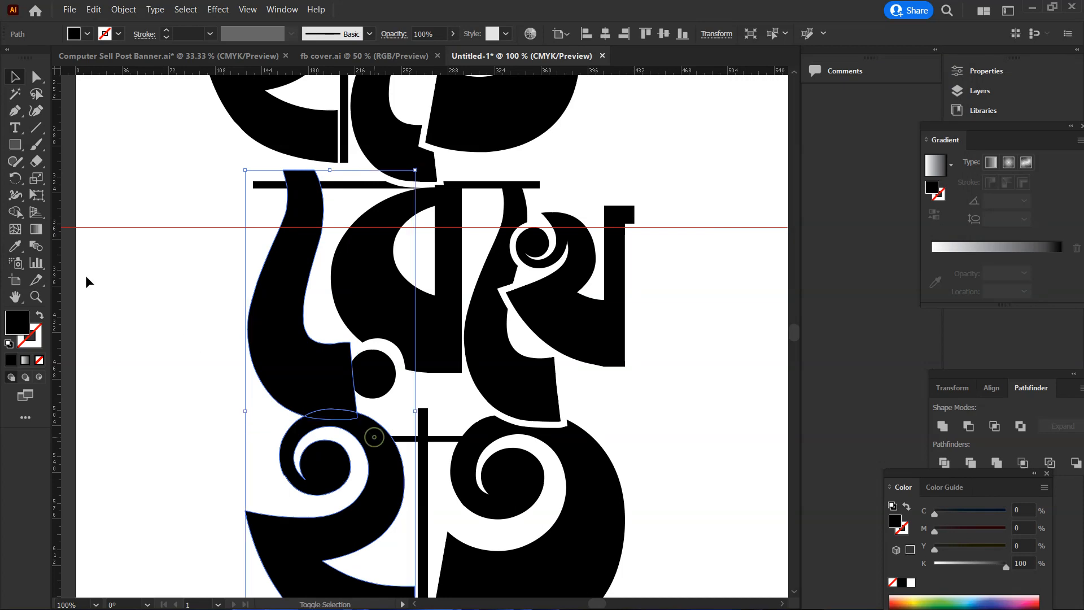
Cut the offset shape of the first ে sign out of হ below it with Shape Builder, leaving a white gap
{"action": "left_click", "coordinate": [13, 214]}
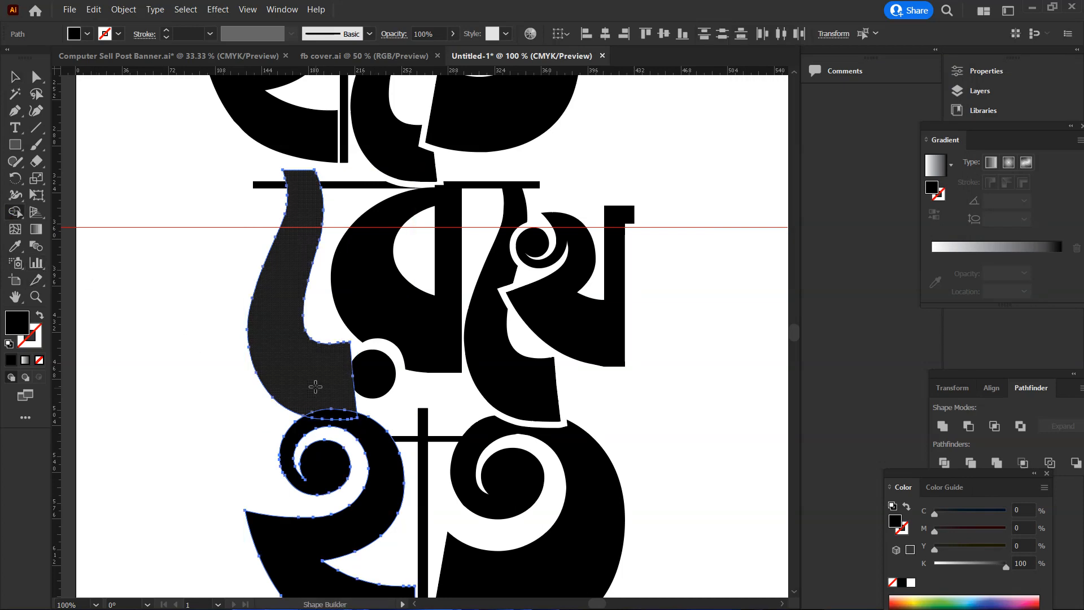
{"action": "left_click_drag", "start_coordinate": [315, 387], "coordinate": [337, 416]}
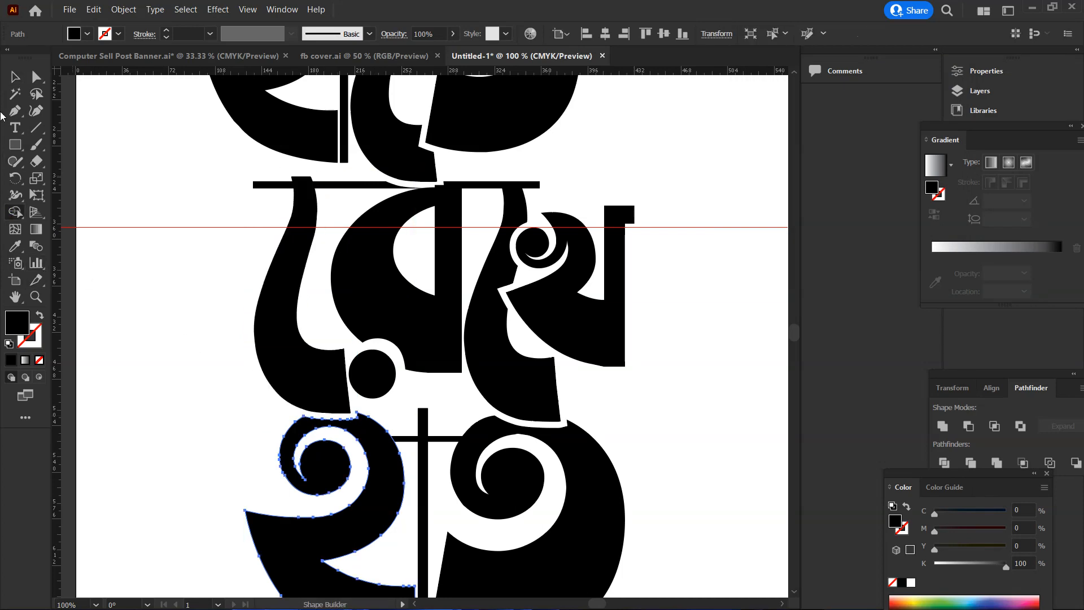
{"action": "left_click", "coordinate": [20, 78]}
{"action": "left_click", "coordinate": [138, 371]}
Hide the guides on the artboard
{"action": "scroll", "coordinate": [395, 390], "scroll_direction": "down", "scroll_amount": 1}
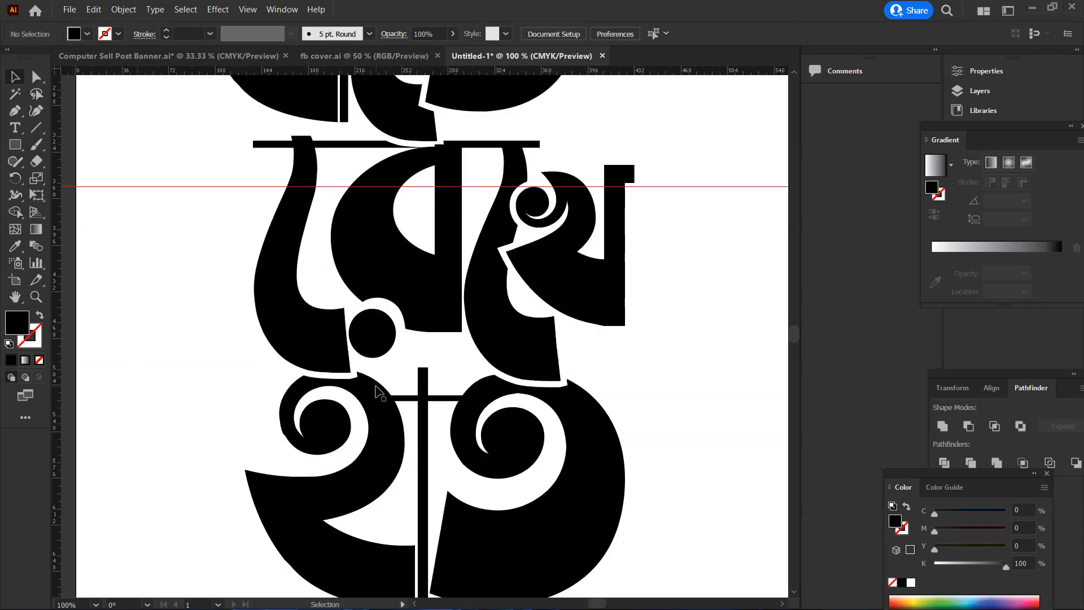
{"action": "left_click", "coordinate": [475, 437], "text": "ctrl+alt"}
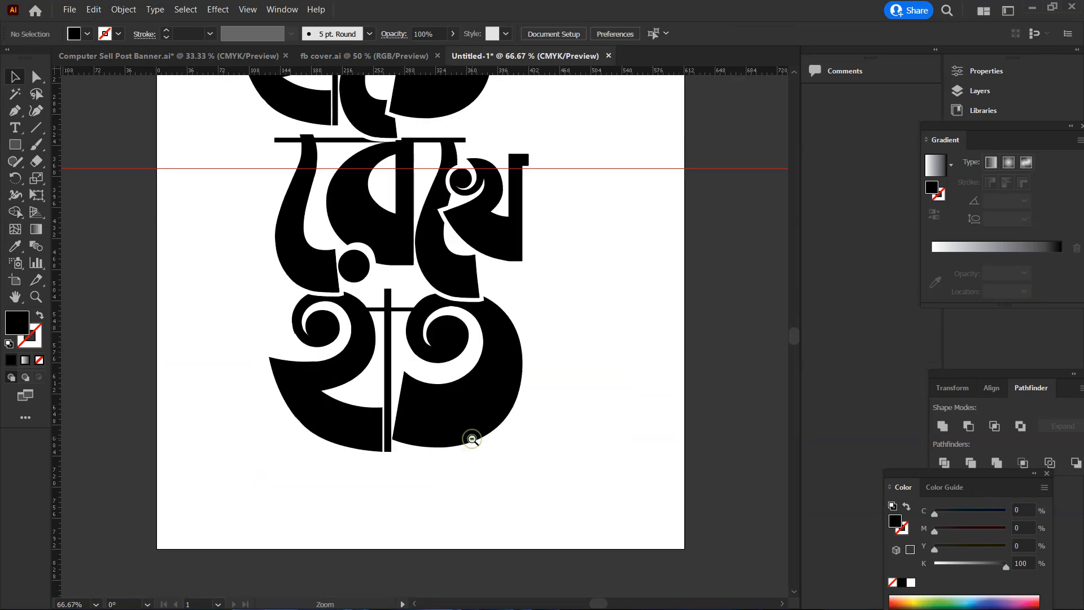
{"action": "left_click", "coordinate": [478, 446], "text": "ctrl+alt"}
{"action": "left_click", "coordinate": [479, 446], "text": "ctrl+alt"}
{"action": "scroll", "coordinate": [461, 333], "scroll_direction": "up", "scroll_amount": 1}
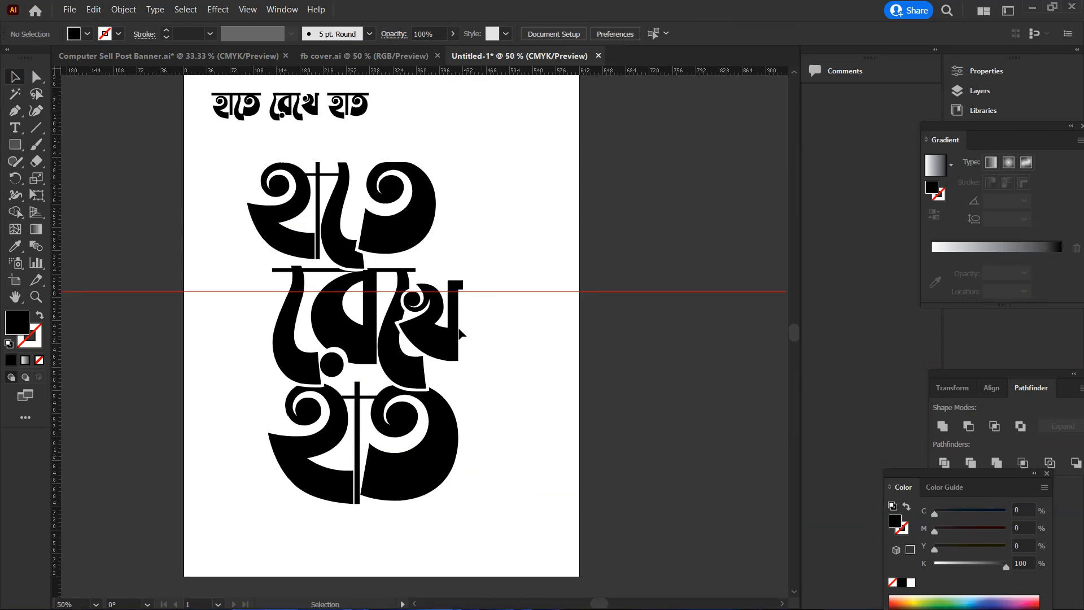
{"action": "right_click", "coordinate": [480, 240]}
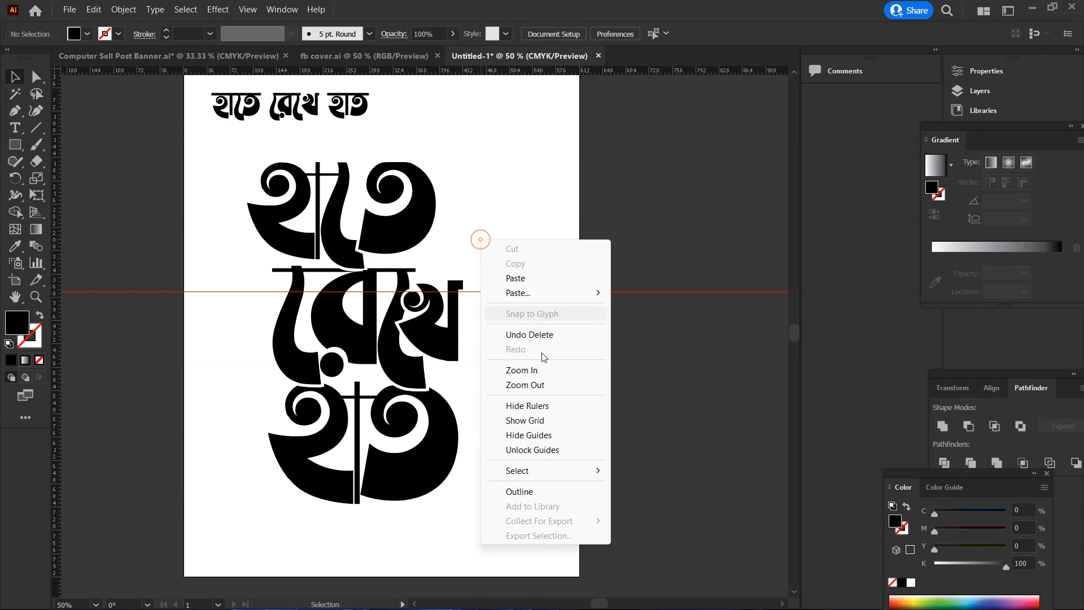
{"action": "left_click", "coordinate": [515, 435]}
Move the original হাতে রেখে হাত text line to the artboard's upper right corner and deselect it
{"action": "scroll", "coordinate": [452, 350], "scroll_direction": "up", "scroll_amount": 1}
{"action": "left_click_drag", "start_coordinate": [295, 171], "coordinate": [496, 168]}
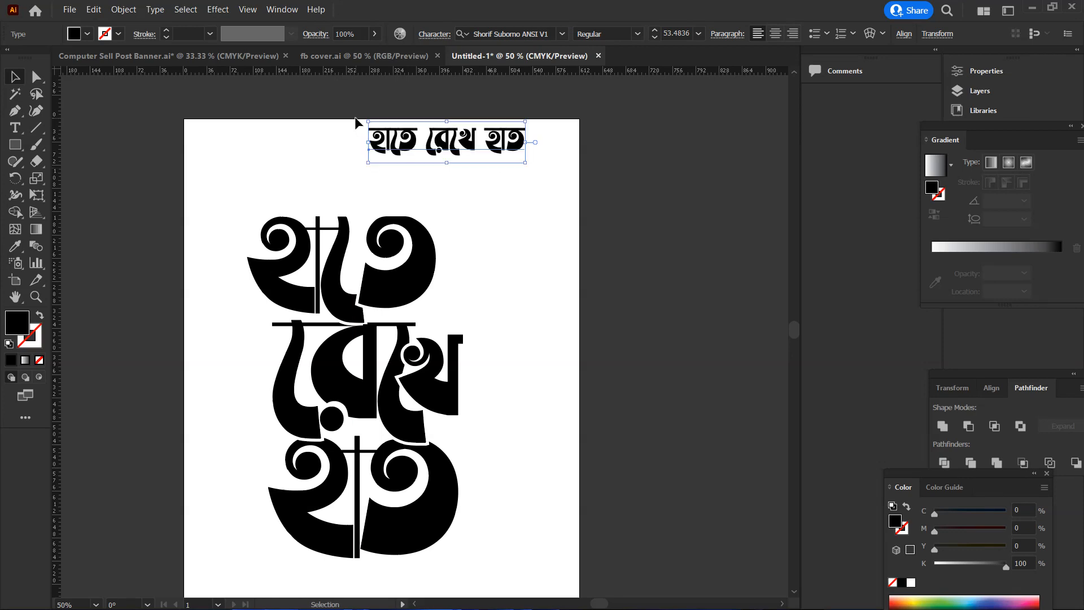
{"action": "left_click_drag", "start_coordinate": [399, 148], "coordinate": [444, 149]}
{"action": "left_click", "coordinate": [556, 262]}
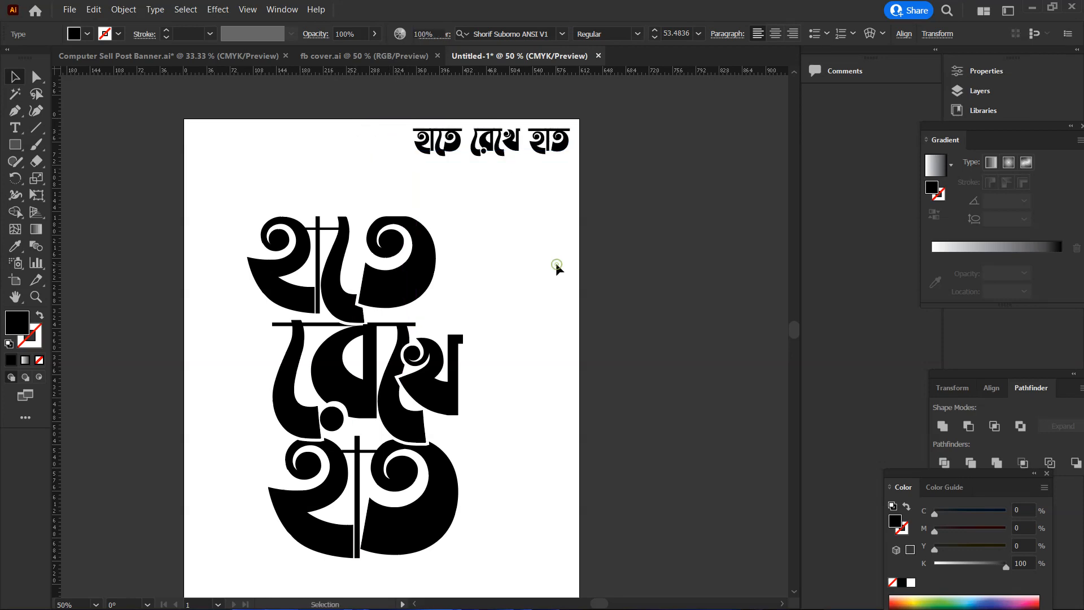
Unite all letter shapes and bars of the stacked lettering with Pathfinder
{"action": "scroll", "coordinate": [556, 263], "scroll_direction": "down", "scroll_amount": 1}
{"action": "scroll", "coordinate": [484, 339], "scroll_direction": "down", "scroll_amount": 1}
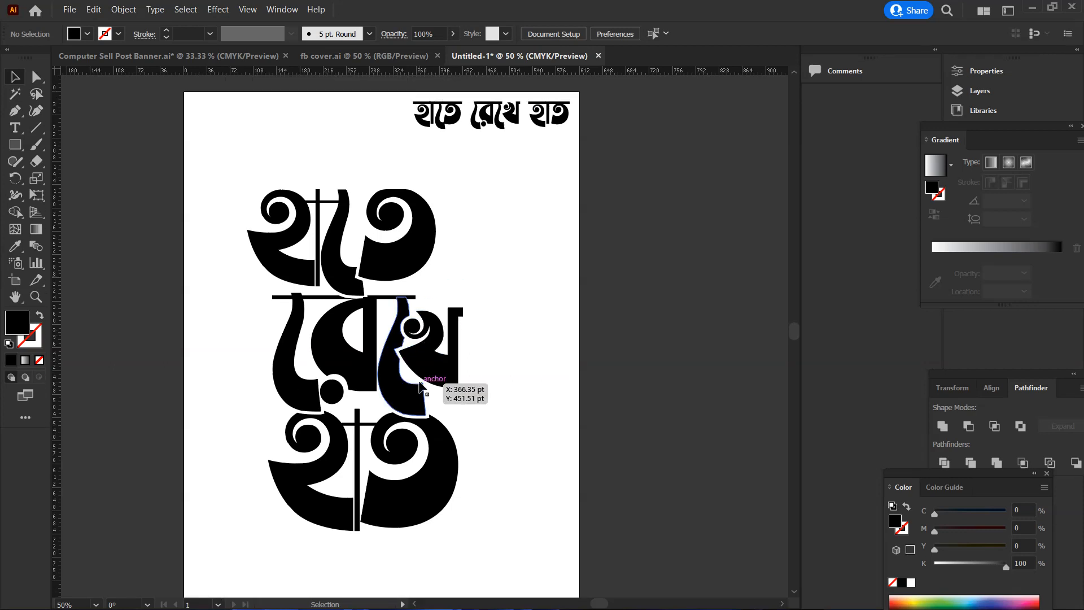
{"action": "scroll", "coordinate": [347, 360], "scroll_direction": "down", "scroll_amount": 1}
{"action": "left_click_drag", "start_coordinate": [245, 178], "coordinate": [502, 533]}
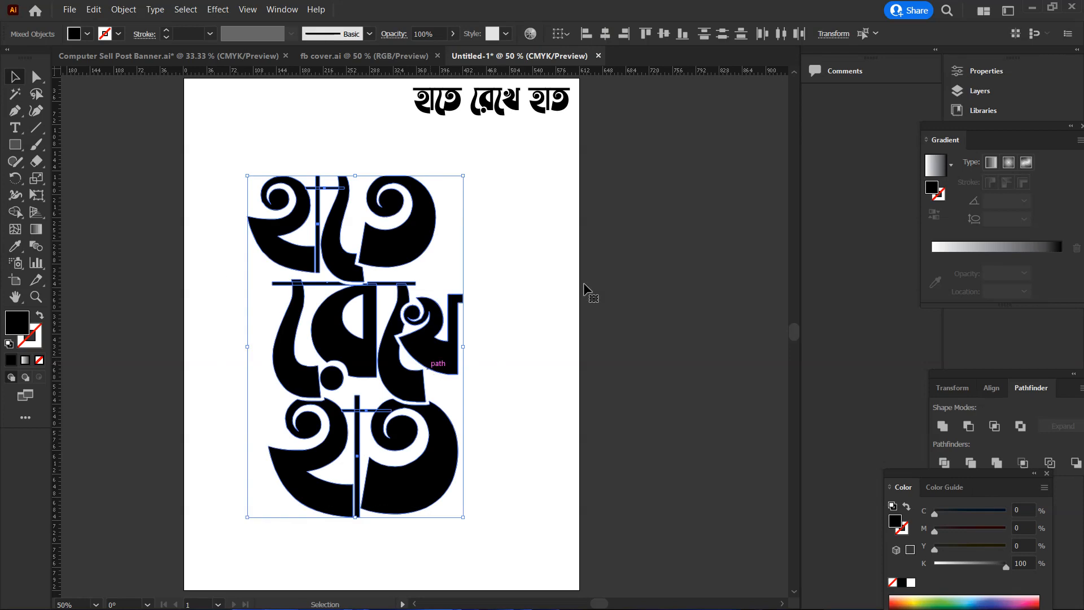
{"action": "left_click", "coordinate": [942, 428]}
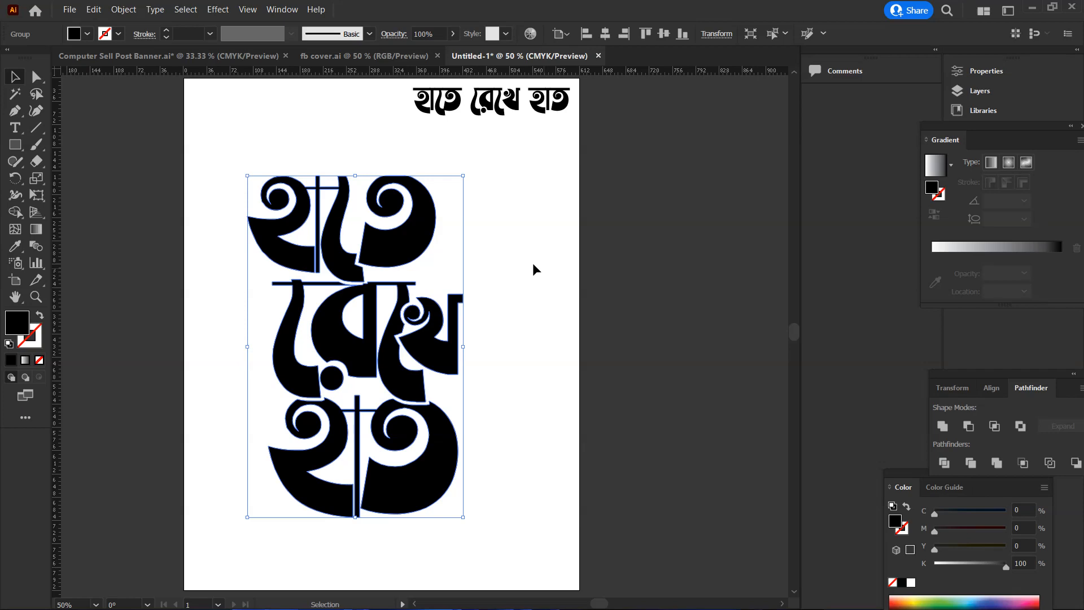
Fill the united lettering with a linear gradient from pink (M 100) to red (C 15, M 100, Y 90, K 10)
{"action": "scroll", "coordinate": [291, 317], "scroll_direction": "down", "scroll_amount": 1}
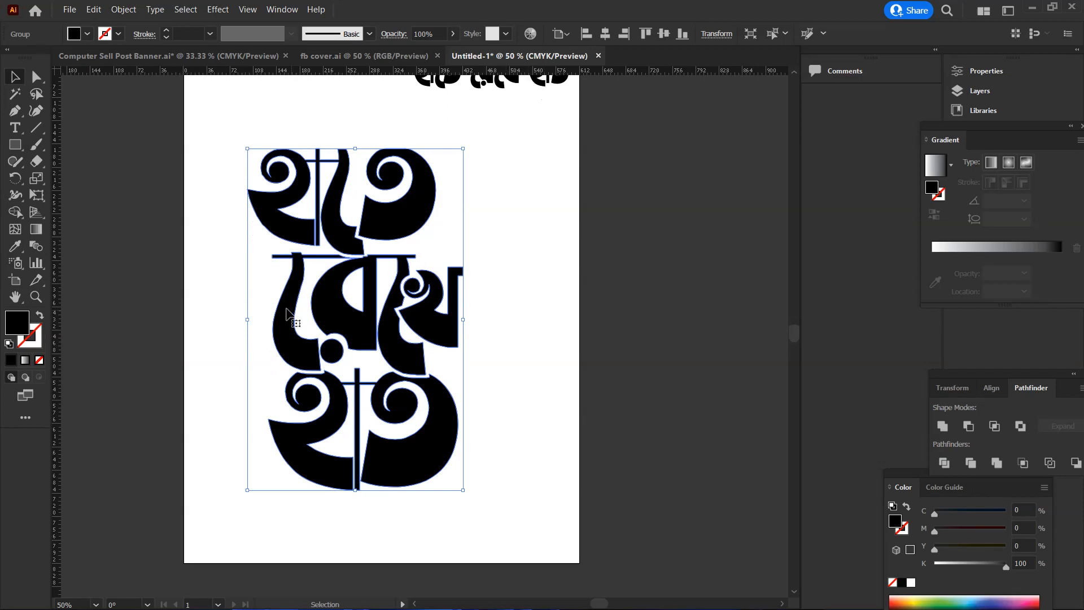
{"action": "left_click", "coordinate": [25, 361]}
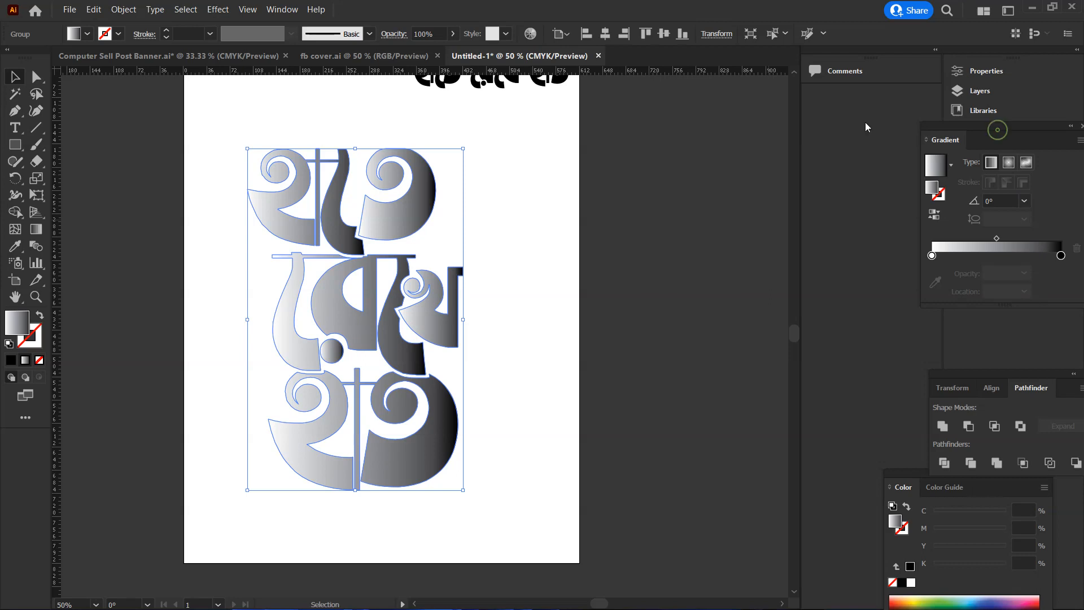
{"action": "left_click_drag", "start_coordinate": [930, 128], "coordinate": [799, 120]}
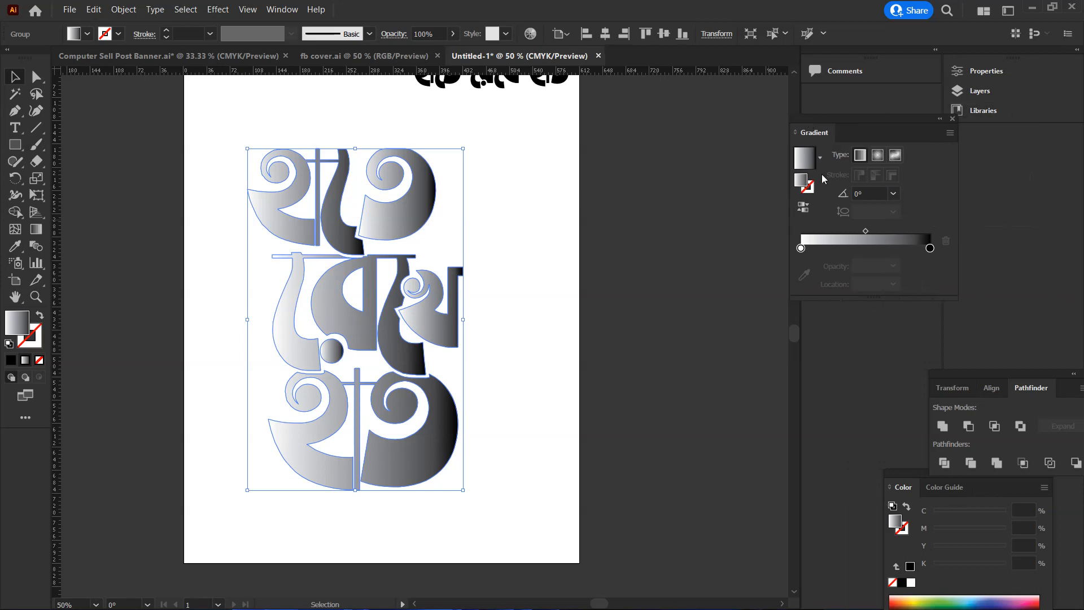
{"action": "left_click", "coordinate": [801, 249]}
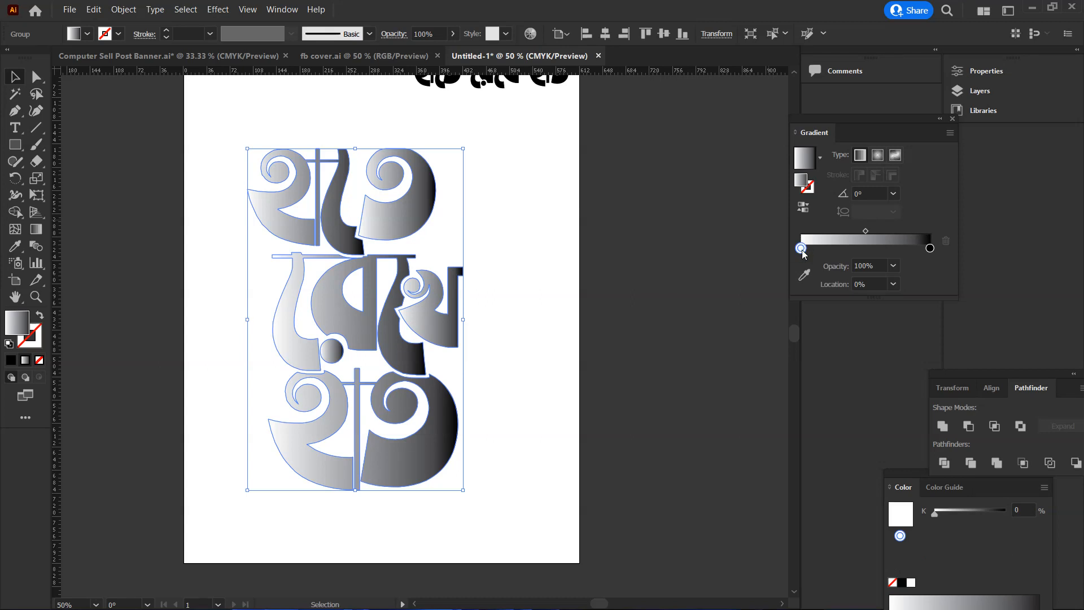
{"action": "double_click", "coordinate": [801, 249]}
{"action": "left_click", "coordinate": [749, 324]}
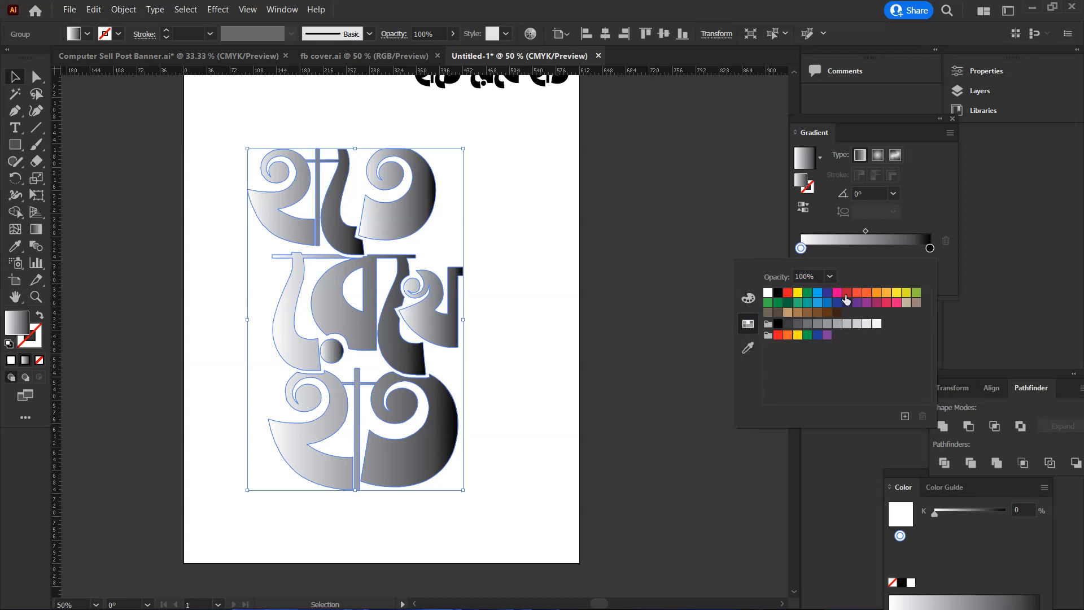
{"action": "left_click", "coordinate": [837, 293]}
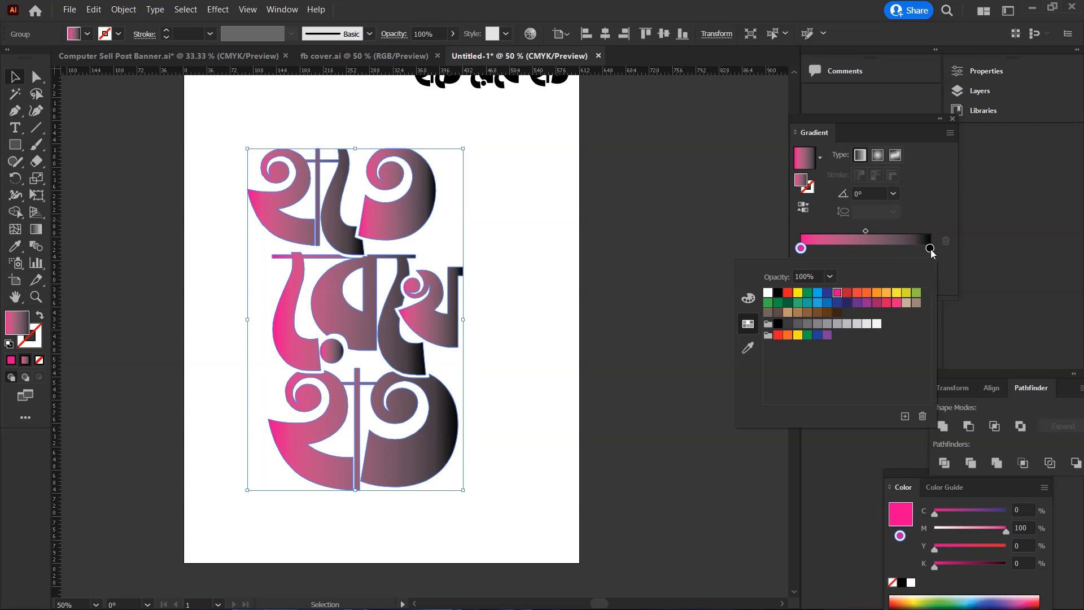
{"action": "double_click", "coordinate": [931, 249]}
{"action": "left_click", "coordinate": [847, 294]}
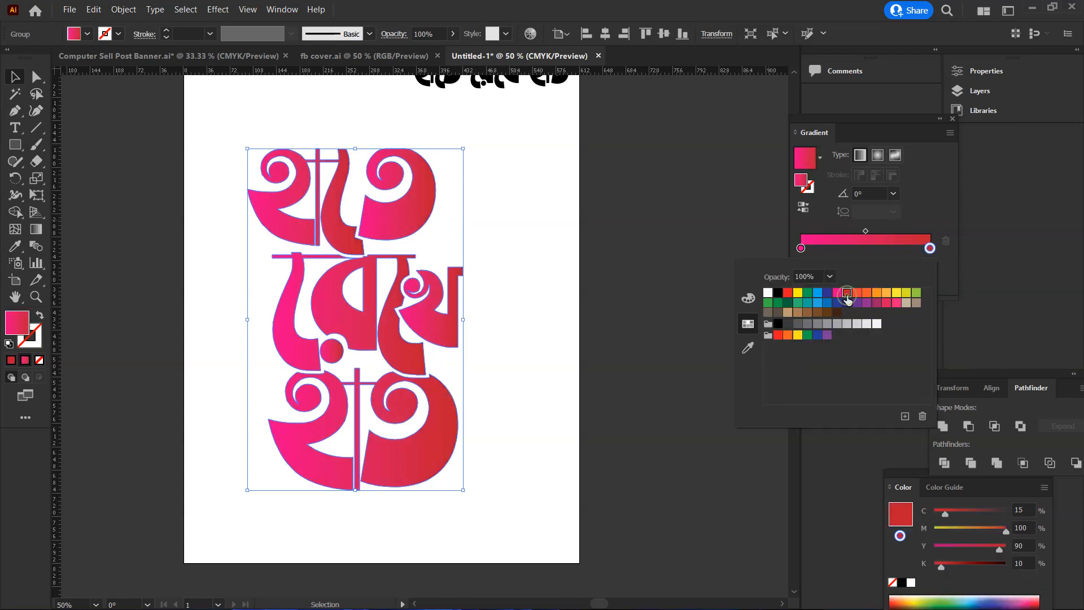
Redirect the gradient diagonally across the whole lettering, from upper left to lower right at about -62.7°, and deselect the artwork
{"action": "left_click", "coordinate": [35, 228]}
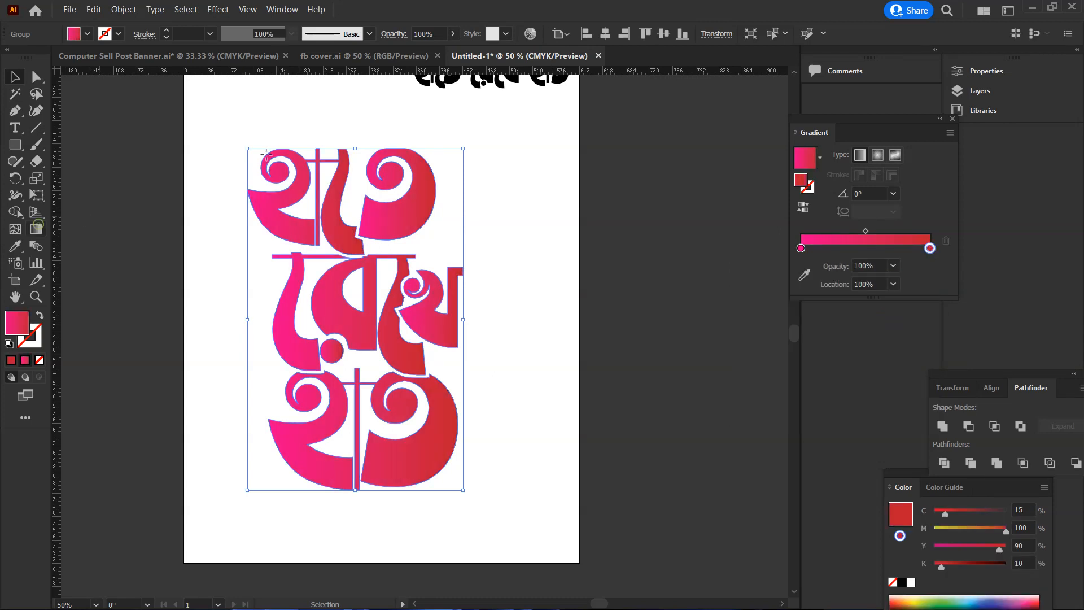
{"action": "mouse_move", "coordinate": [257, 109]}
{"action": "left_mouse_down"}
{"action": "mouse_move", "coordinate": [416, 290]}
{"action": "mouse_move", "coordinate": [433, 451]}
{"action": "mouse_move", "coordinate": [449, 485]}
{"action": "left_mouse_up"}
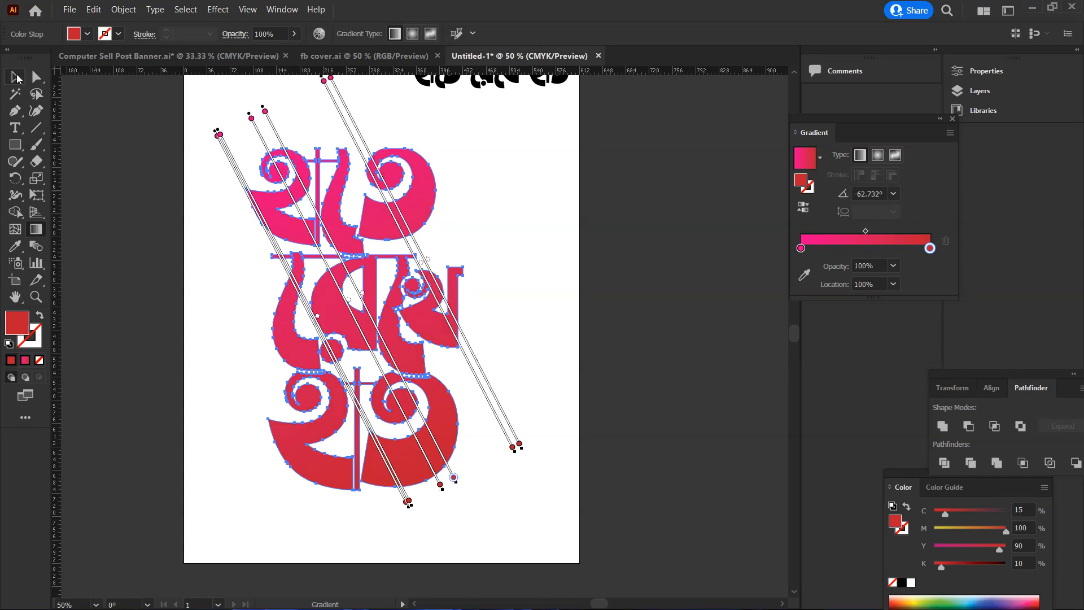
{"action": "key", "text": "v"}
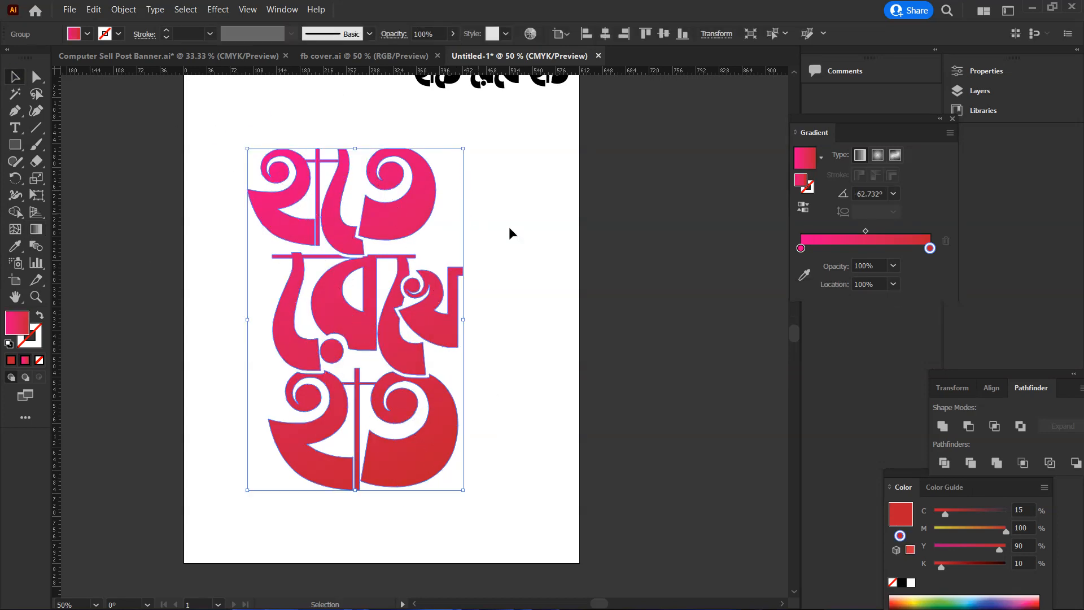
{"action": "scroll", "coordinate": [509, 226], "scroll_direction": "up", "scroll_amount": 1}
{"action": "left_click", "coordinate": [518, 229]}
{"action": "scroll", "coordinate": [517, 229], "scroll_direction": "down", "scroll_amount": 1}
{"action": "scroll", "coordinate": [517, 229], "scroll_direction": "up", "scroll_amount": 1}
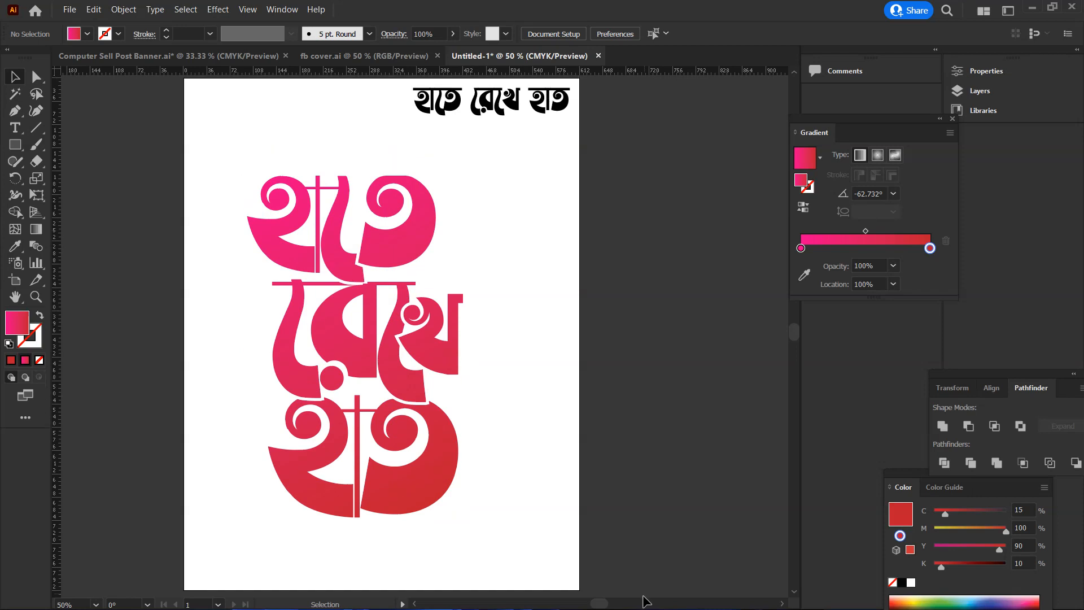
Switch to Chrome and browse the "love vector" image results for a suitable heart graphic
{"action": "left_click", "coordinate": [1032, 8]}
{"action": "left_click", "coordinate": [583, 594]}
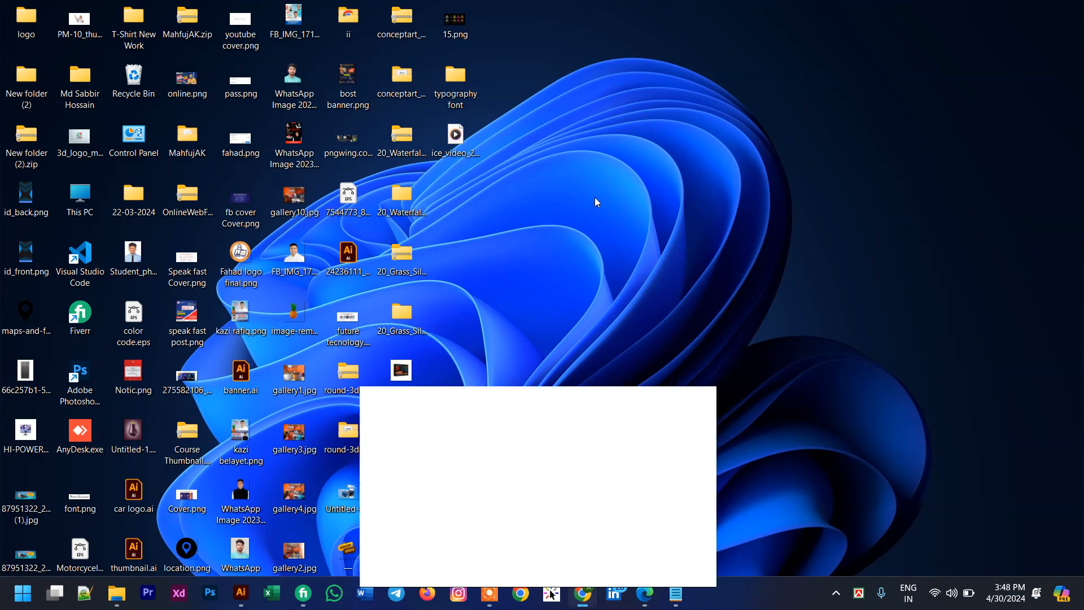
{"action": "left_click", "coordinate": [522, 14]}
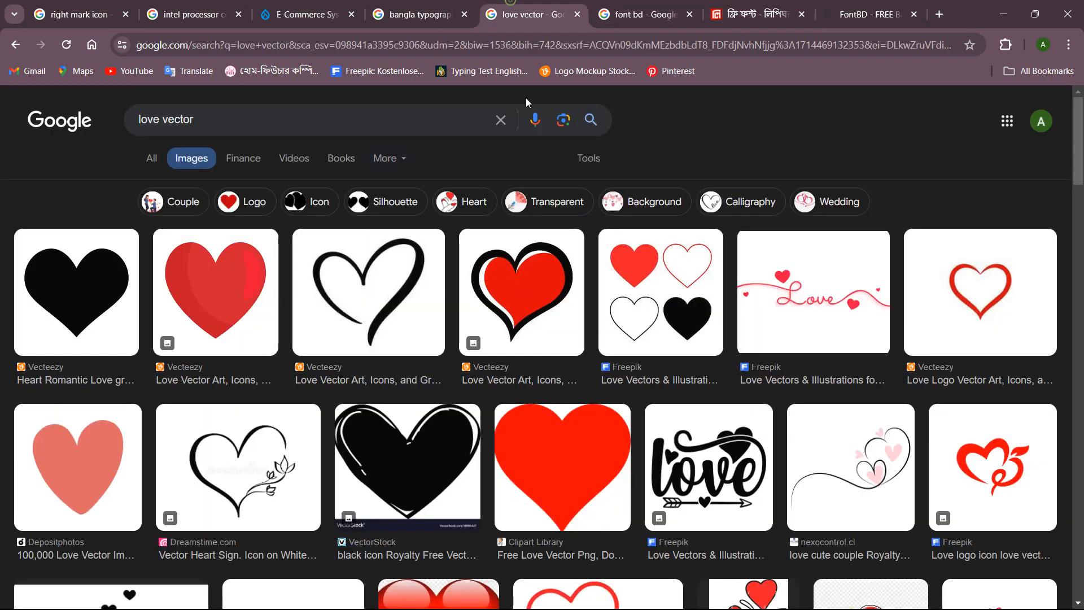
{"action": "scroll", "coordinate": [345, 326], "scroll_direction": "down", "scroll_amount": 2}
{"action": "scroll", "coordinate": [344, 326], "scroll_direction": "down", "scroll_amount": 2}
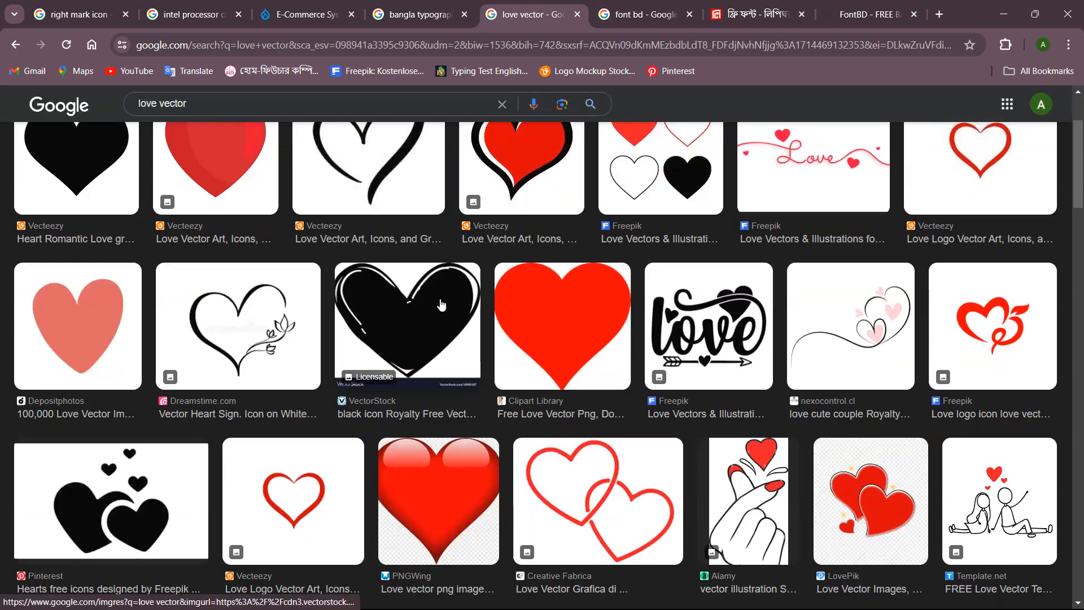
{"action": "scroll", "coordinate": [442, 305], "scroll_direction": "up", "scroll_amount": 3}
{"action": "scroll", "coordinate": [438, 304], "scroll_direction": "down", "scroll_amount": 9}
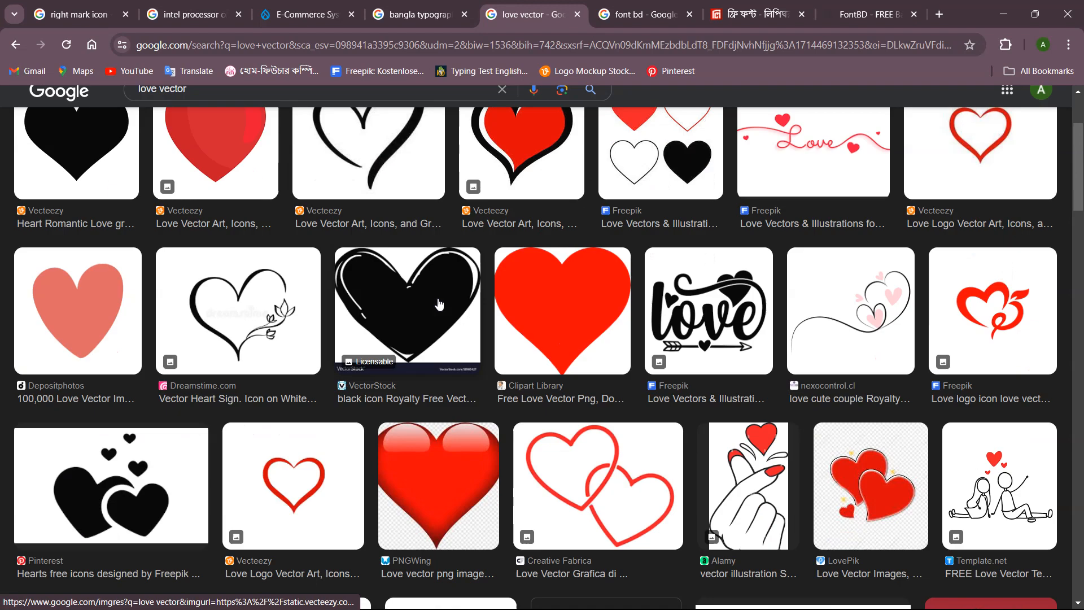
{"action": "scroll", "coordinate": [440, 303], "scroll_direction": "down", "scroll_amount": 6}
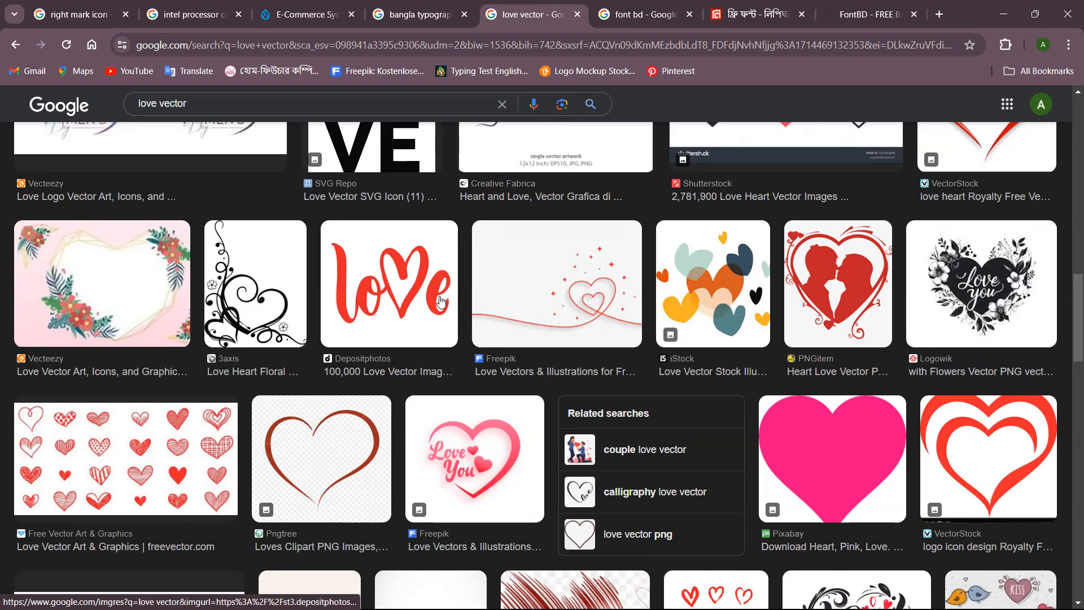
{"action": "scroll", "coordinate": [441, 302], "scroll_direction": "down", "scroll_amount": 2}
{"action": "scroll", "coordinate": [440, 301], "scroll_direction": "up", "scroll_amount": 13}
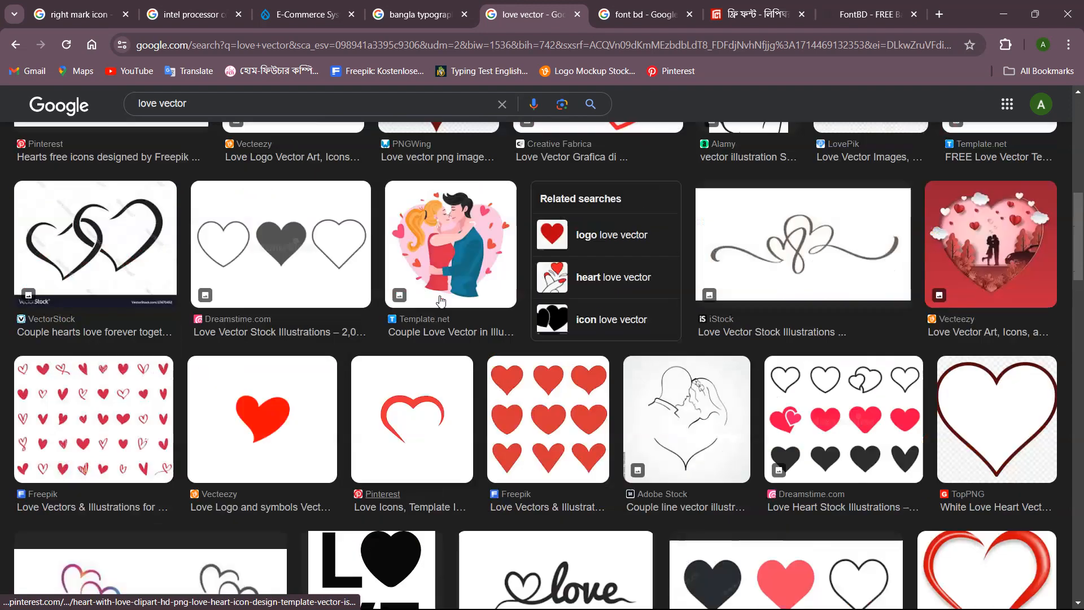
{"action": "scroll", "coordinate": [440, 300], "scroll_direction": "up", "scroll_amount": 5}
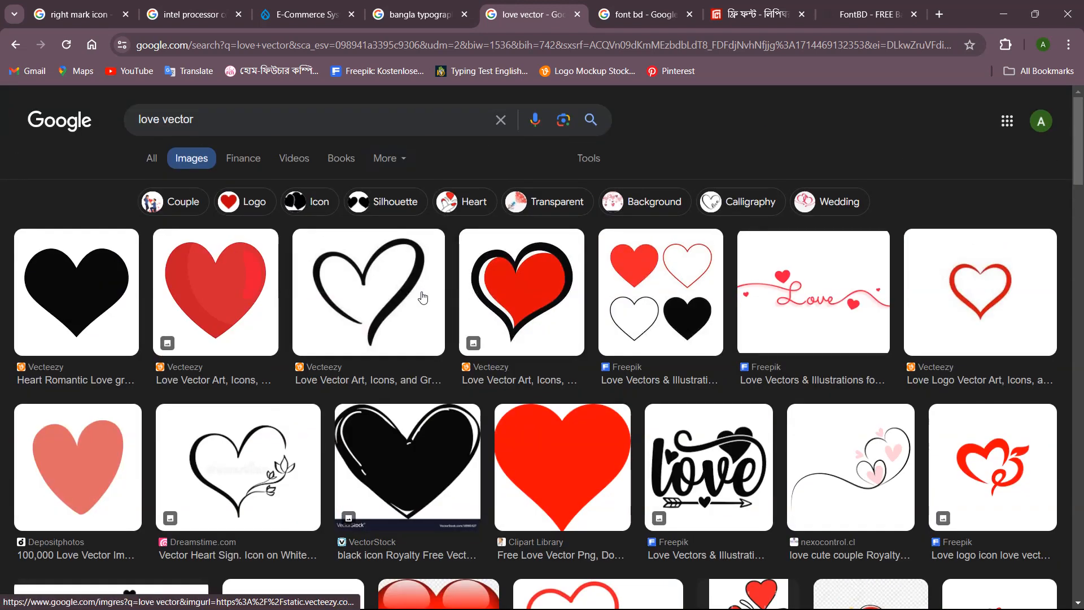
Copy the hand-drawn black open heart outline image from the Vecteezy result
{"action": "left_click", "coordinate": [422, 297]}
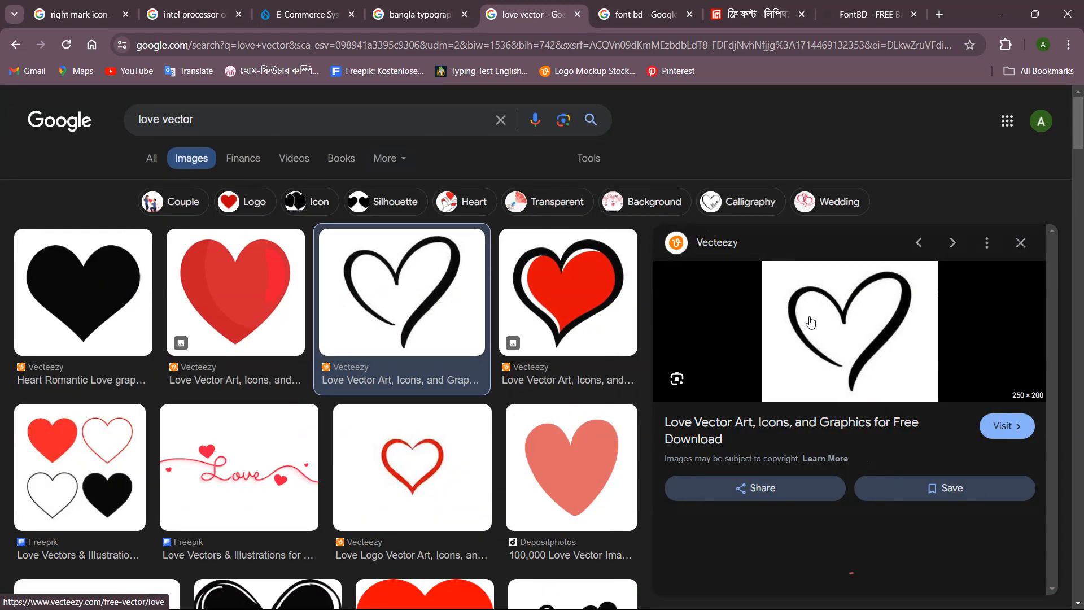
{"action": "right_click", "coordinate": [833, 312]}
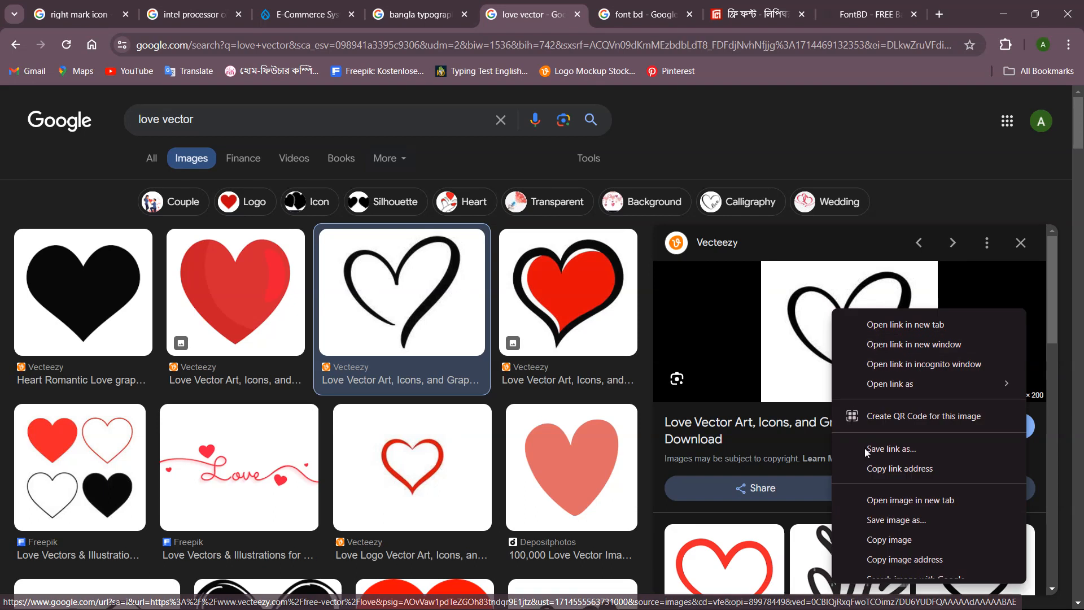
{"action": "left_click", "coordinate": [886, 540]}
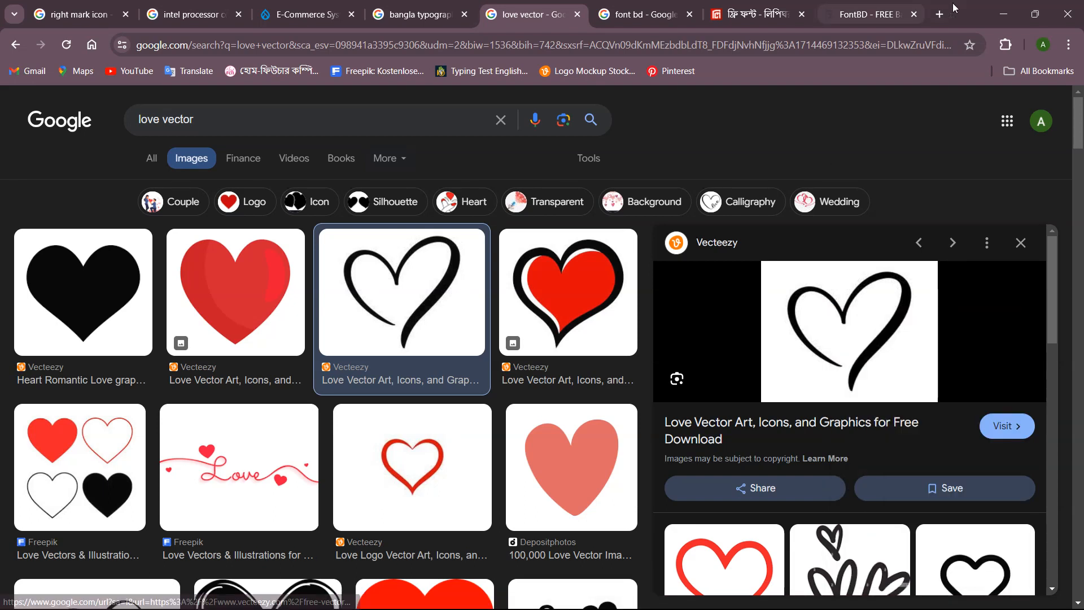
Switch back to Illustrator, paste the heart image and place it to the right of the middle word রেখে
{"action": "left_click", "coordinate": [1004, 13]}
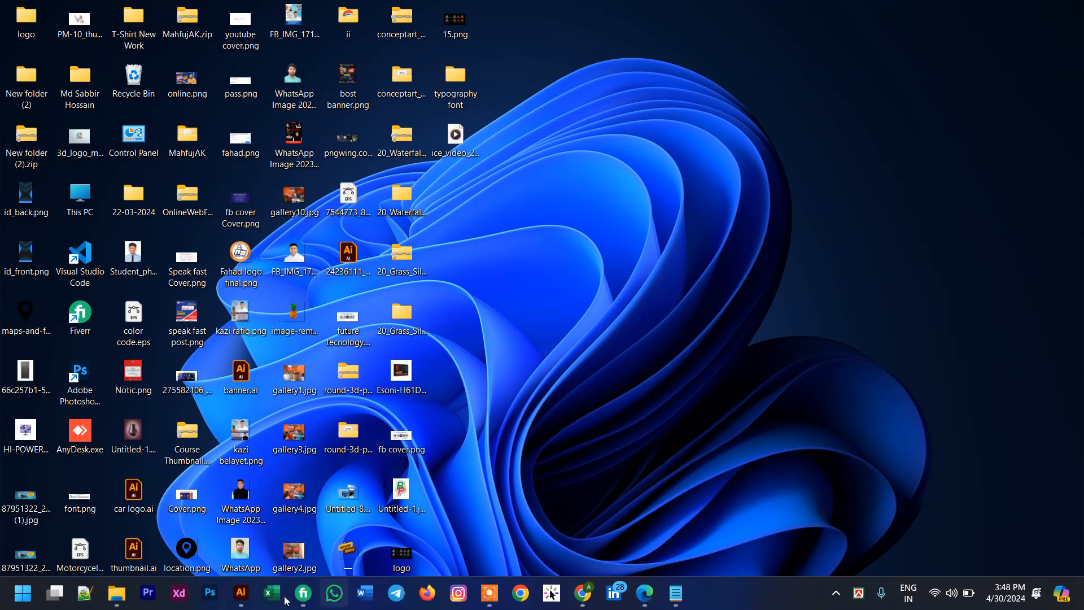
{"action": "left_click", "coordinate": [245, 600]}
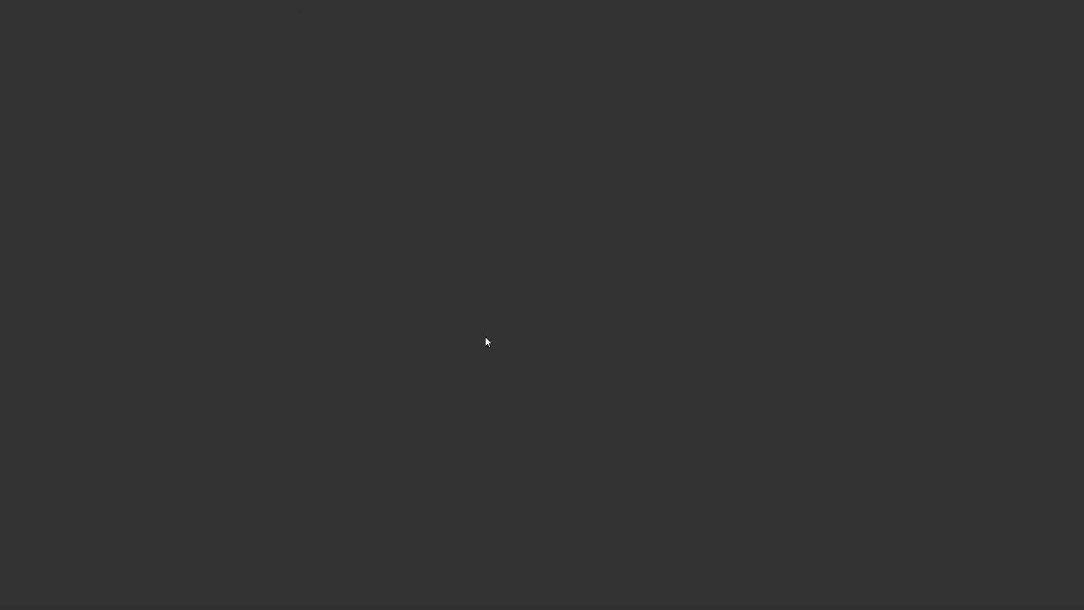
{"action": "key", "text": "ctrl+v"}
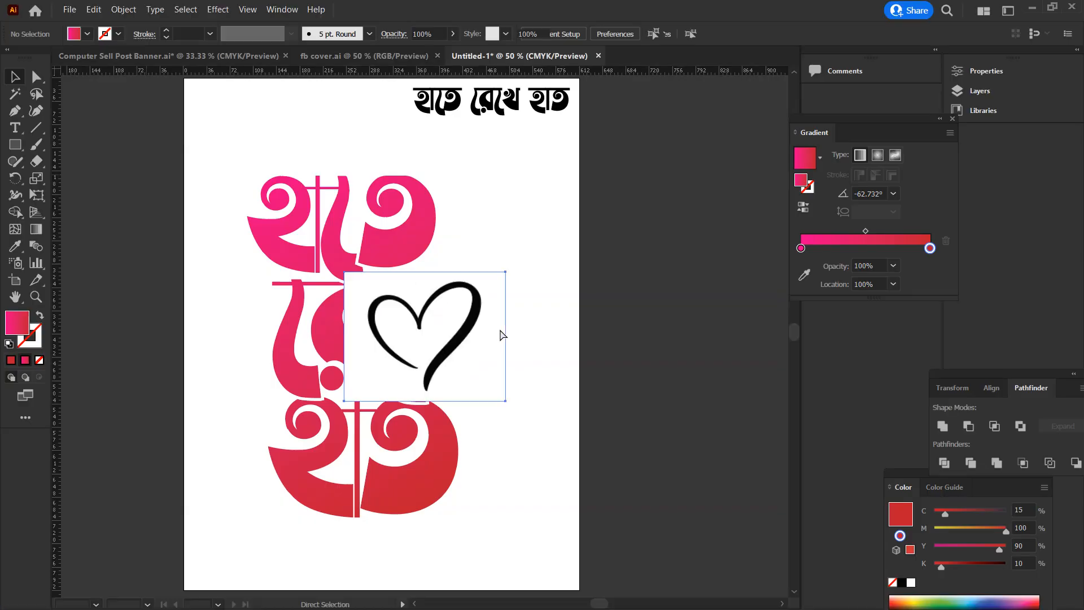
{"action": "left_click_drag", "start_coordinate": [478, 345], "coordinate": [631, 389]}
Image-trace the heart into a vector outline and apply the lettering's pink-to-red gradient to it with the Eyedropper
{"action": "left_click", "coordinate": [367, 34]}
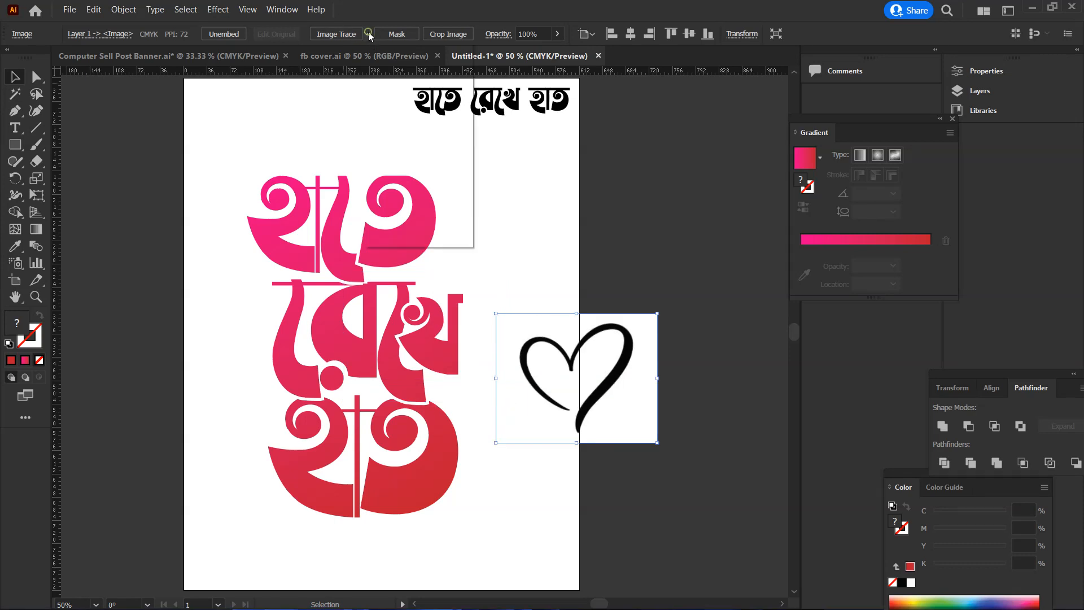
{"action": "left_click", "coordinate": [402, 205]}
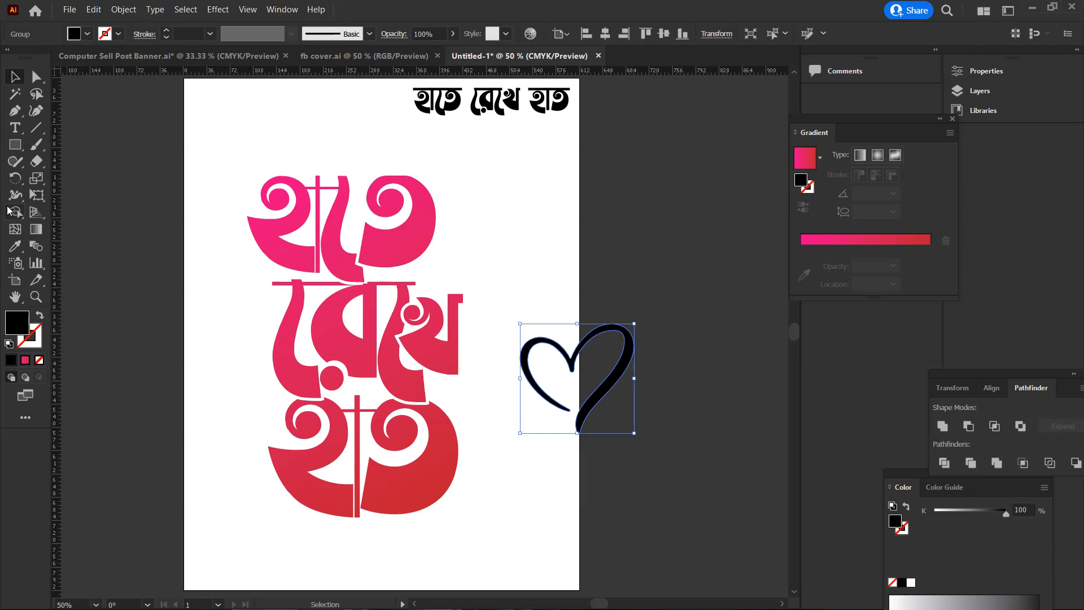
{"action": "left_click", "coordinate": [12, 249]}
{"action": "left_click", "coordinate": [394, 242]}
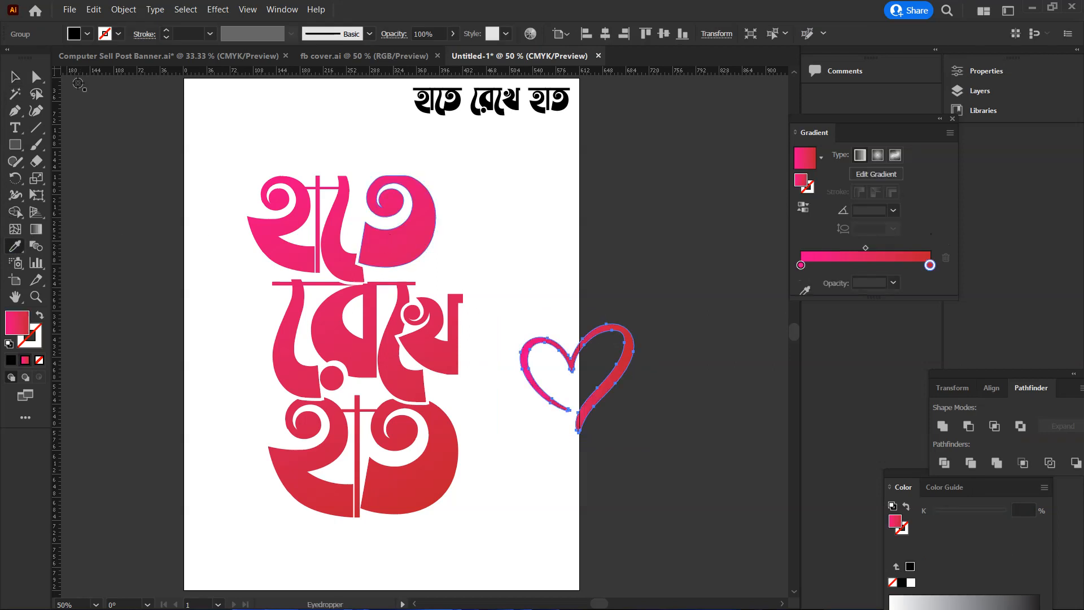
{"action": "key", "text": "v"}
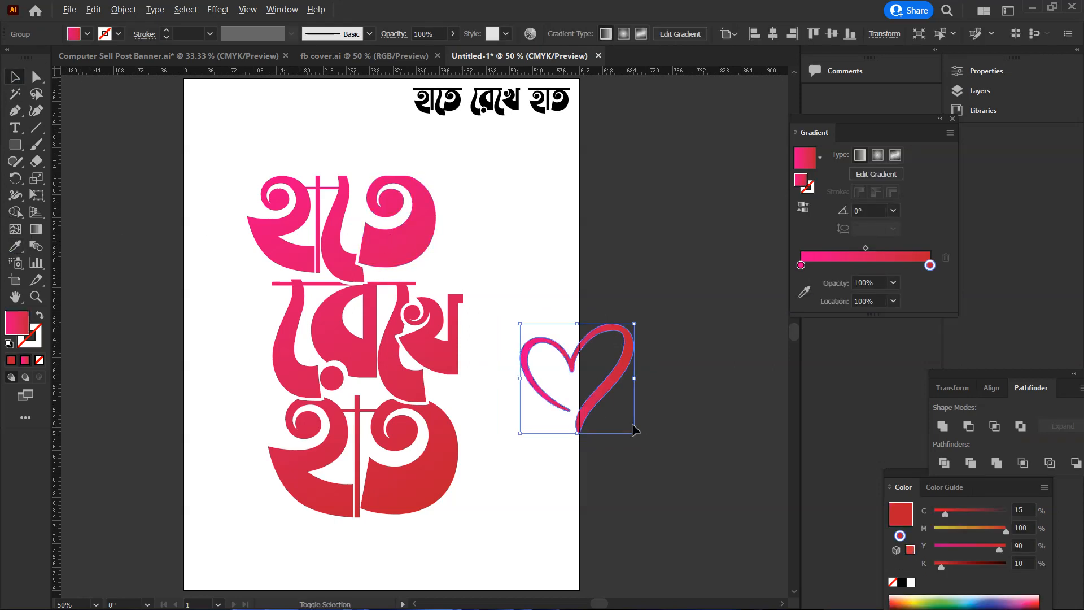
Shrink and tilt the heart above the right end of রেখে, and place a rotated copy at the word's left end
{"action": "left_click_drag", "start_coordinate": [636, 432], "coordinate": [281, 314]}
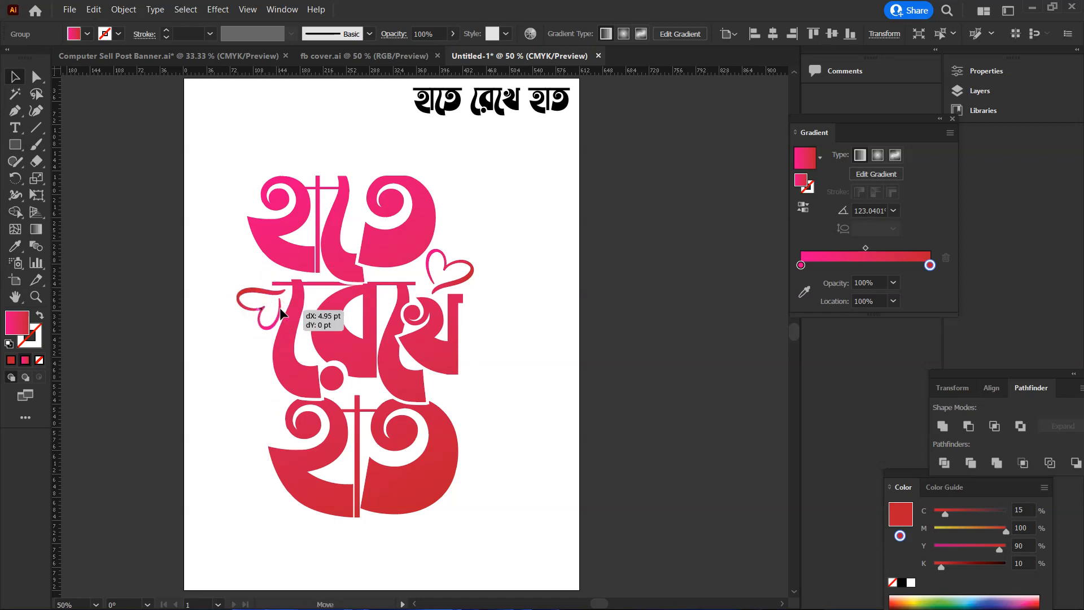
{"action": "left_click", "coordinate": [503, 287]}
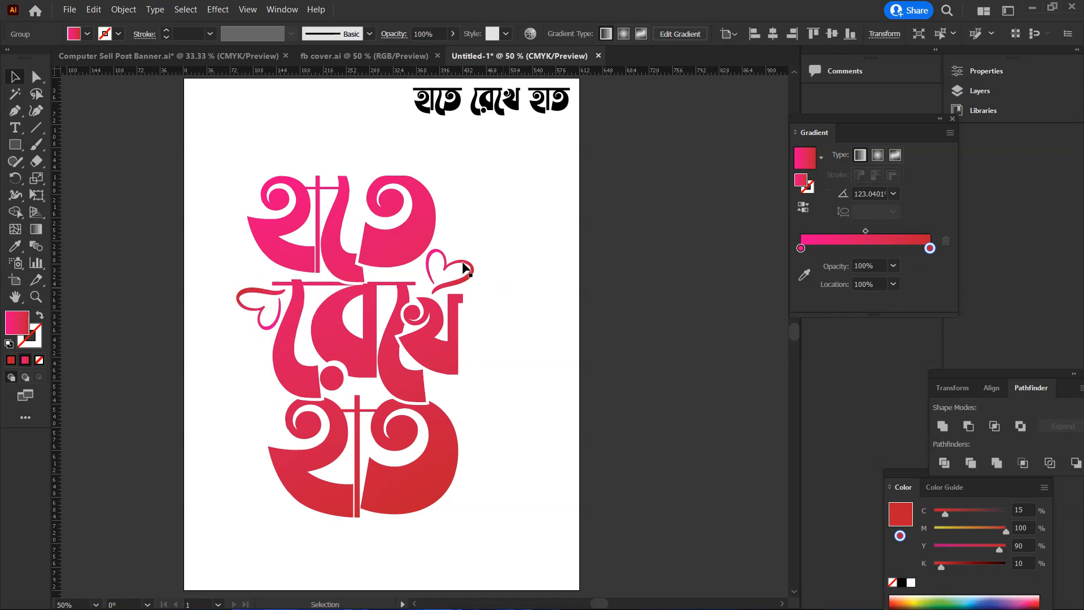
{"action": "left_click", "coordinate": [463, 262]}
{"action": "left_click", "coordinate": [513, 317]}
{"action": "scroll", "coordinate": [454, 374], "scroll_direction": "up", "scroll_amount": 1}
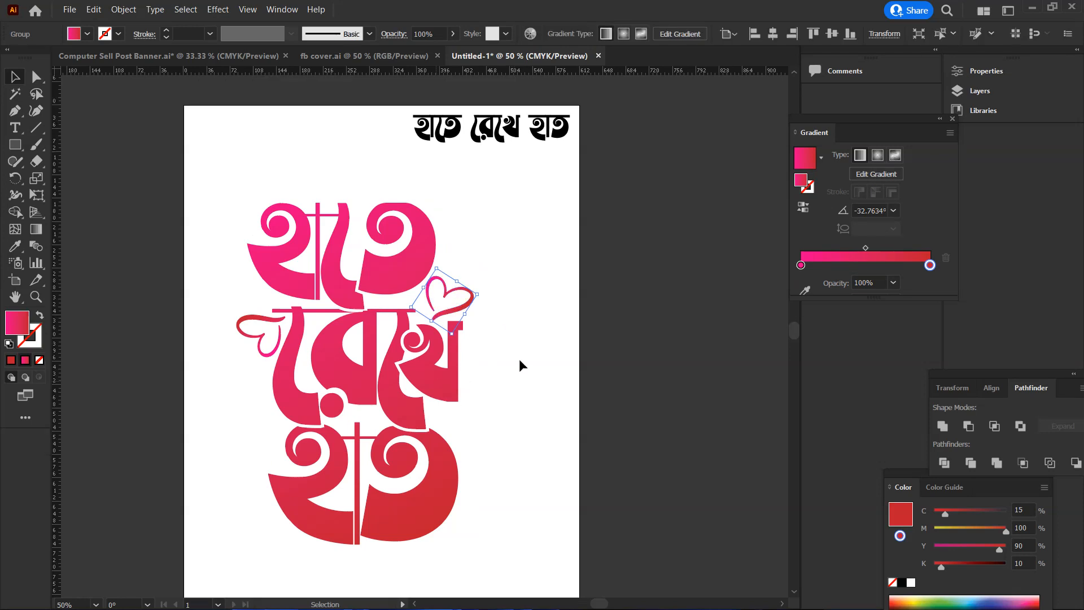
Draw a small circle with the pink-to-red gradient in the empty area left of the top word হাতে
{"action": "key", "text": "z"}
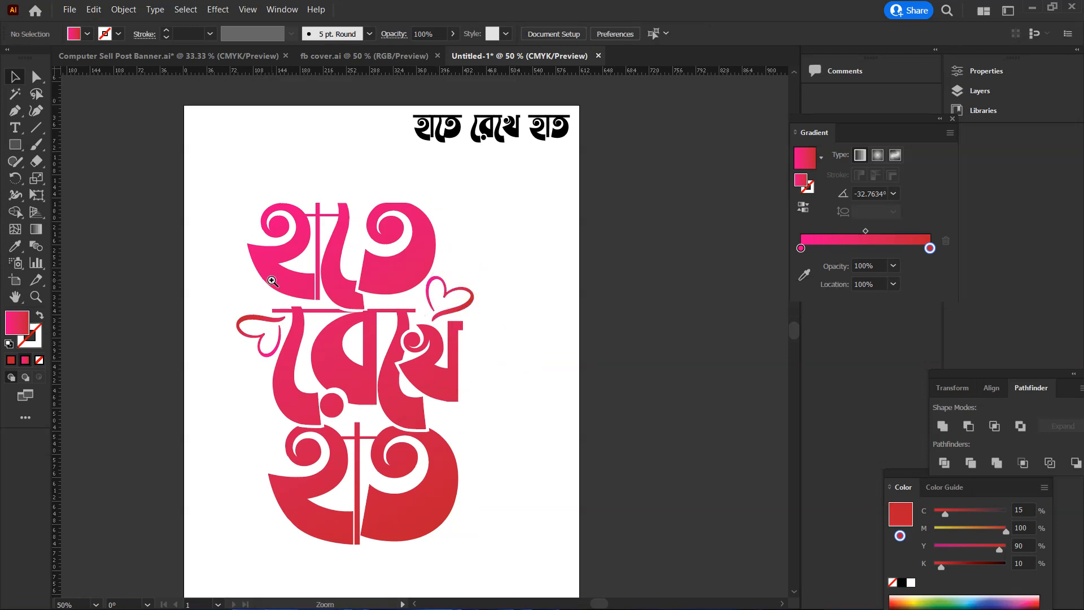
{"action": "left_click", "coordinate": [271, 276]}
{"action": "left_click", "coordinate": [405, 281]}
{"action": "left_click", "coordinate": [452, 386]}
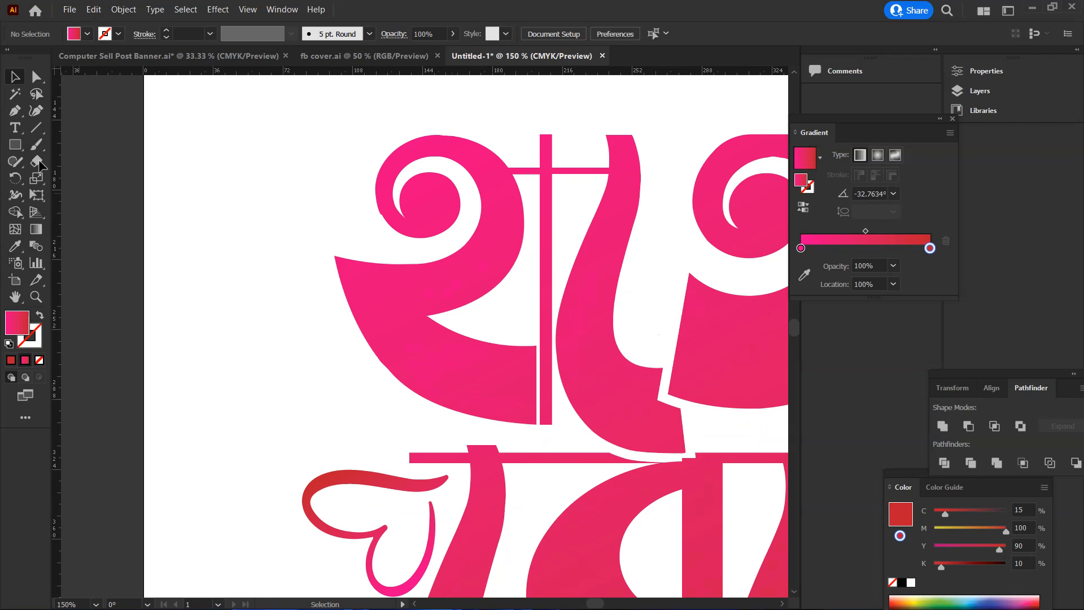
{"action": "left_click", "coordinate": [17, 144]}
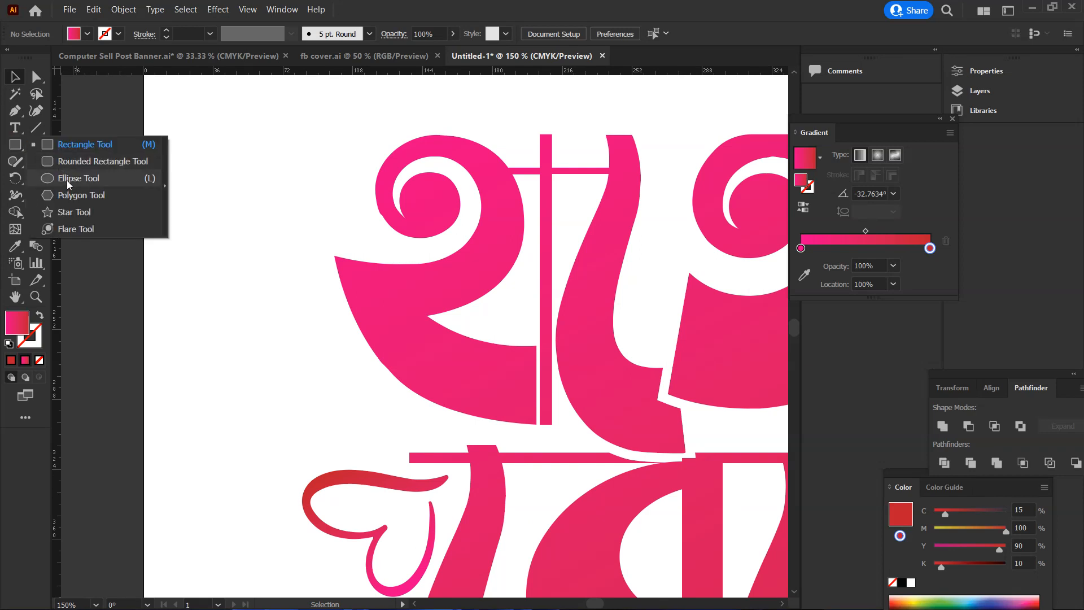
{"action": "left_click", "coordinate": [66, 180]}
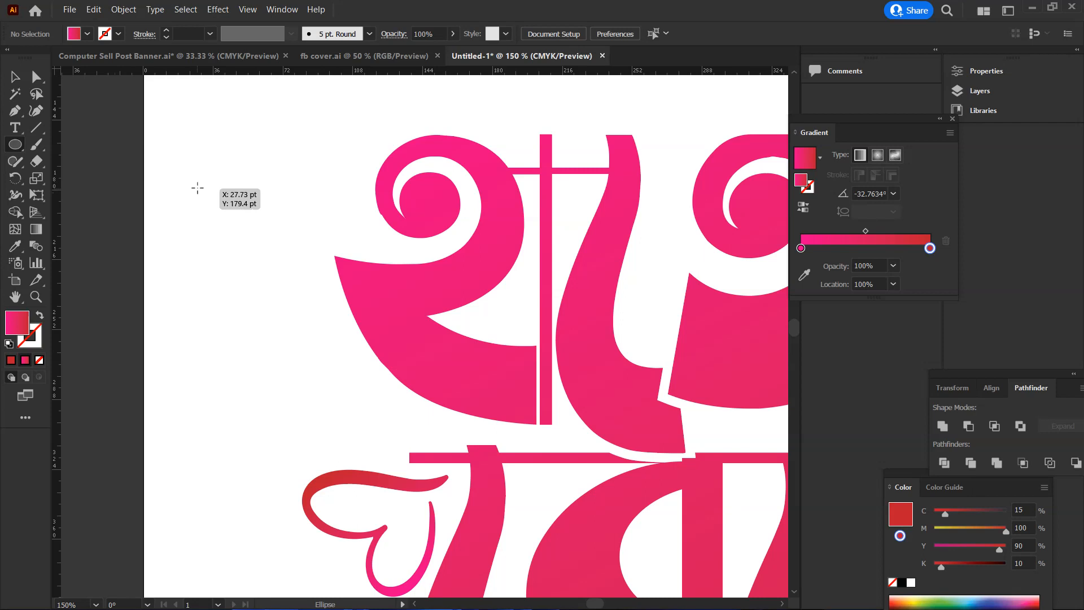
{"action": "left_click_drag", "start_coordinate": [190, 176], "coordinate": [200, 188]}
{"action": "key", "text": "v"}
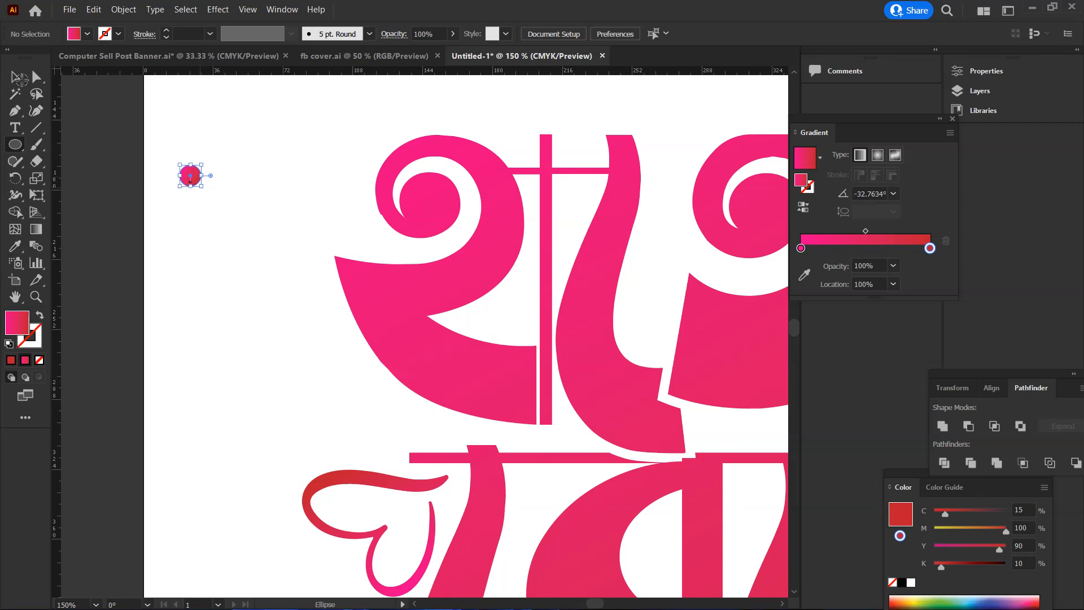
Add three smaller copies below the circle to form a vertical column of four dots
{"action": "left_click_drag", "start_coordinate": [193, 179], "coordinate": [199, 218]}
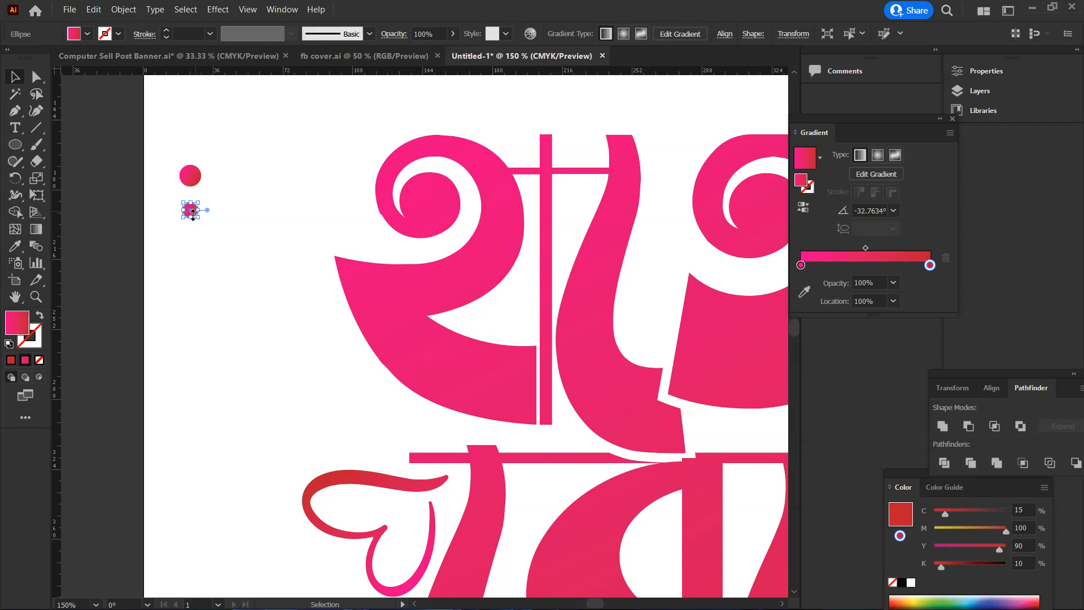
{"action": "key", "text": "super"}
{"action": "key", "text": "super"}
{"action": "key", "text": "alt"}
{"action": "left_click_drag", "start_coordinate": [190, 212], "coordinate": [194, 259]}
{"action": "scroll", "coordinate": [212, 269], "scroll_direction": "up", "scroll_amount": 3}
Move the column of dots down beside the lower left of the top word, just above the left heart
{"action": "left_click_drag", "start_coordinate": [174, 209], "coordinate": [235, 414]}
{"action": "left_click_drag", "start_coordinate": [193, 267], "coordinate": [229, 412]}
{"action": "scroll", "coordinate": [247, 408], "scroll_direction": "down", "scroll_amount": 2}
{"action": "left_click", "coordinate": [310, 349]}
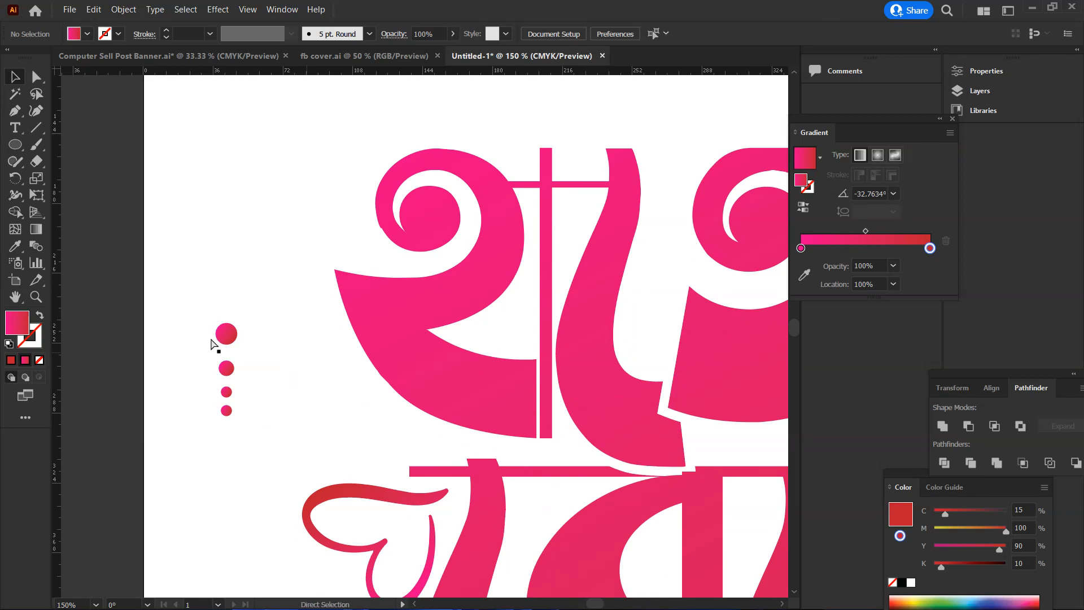
{"action": "left_click_drag", "start_coordinate": [201, 312], "coordinate": [275, 451]}
{"action": "left_click_drag", "start_coordinate": [220, 341], "coordinate": [296, 365]}
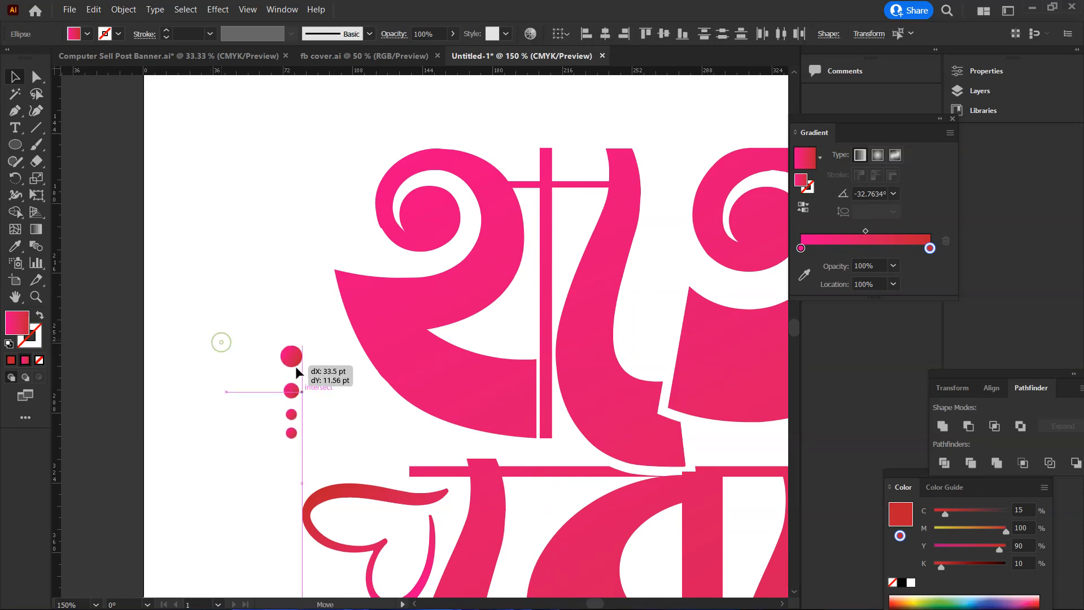
{"action": "left_click", "coordinate": [240, 353]}
Move the original হাতে রেখে হাত text line off the artboard to its left
{"action": "left_click", "coordinate": [353, 420], "text": "ctrl+alt"}
{"action": "left_click", "coordinate": [354, 420], "text": "ctrl+alt"}
{"action": "left_click", "coordinate": [517, 380], "text": "ctrl+alt"}
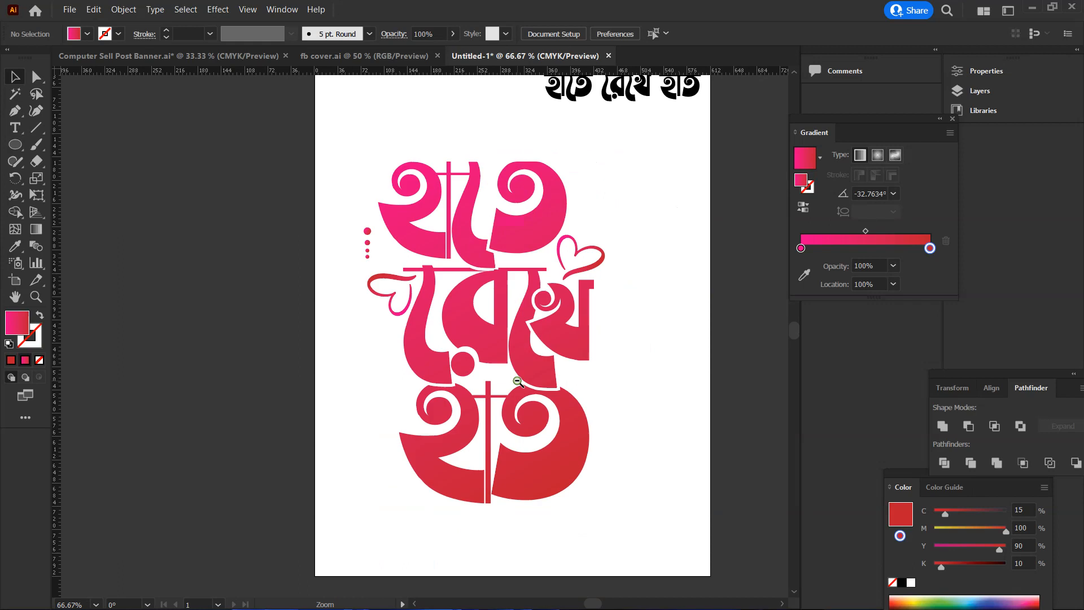
{"action": "scroll", "coordinate": [227, 259], "scroll_direction": "up", "scroll_amount": 2}
{"action": "left_click_drag", "start_coordinate": [15, 148], "coordinate": [56, 142]}
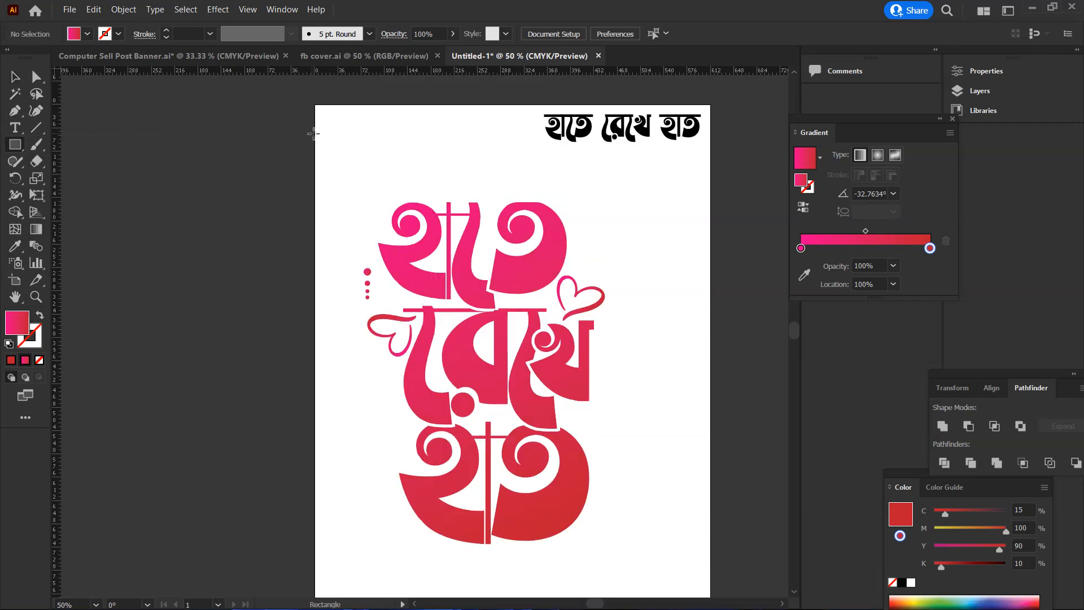
{"action": "left_click", "coordinate": [17, 77]}
{"action": "left_click_drag", "start_coordinate": [570, 134], "coordinate": [159, 145]}
Cover the whole artboard with a black (K 100) rectangle and send it behind the artwork
{"action": "key", "text": "m"}
{"action": "left_click_drag", "start_coordinate": [316, 105], "coordinate": [711, 571]}
{"action": "left_click", "coordinate": [21, 81]}
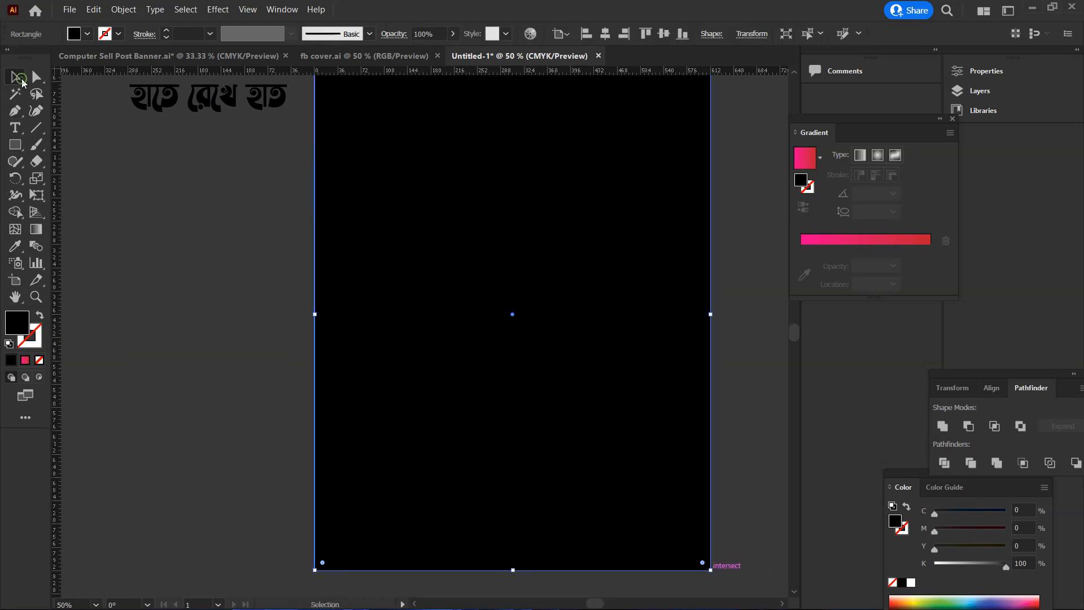
{"action": "right_click", "coordinate": [572, 256]}
{"action": "mouse_move", "coordinate": [659, 550]}
{"action": "left_click", "coordinate": [752, 518]}
{"action": "scroll", "coordinate": [593, 418], "scroll_direction": "up", "scroll_amount": 2}
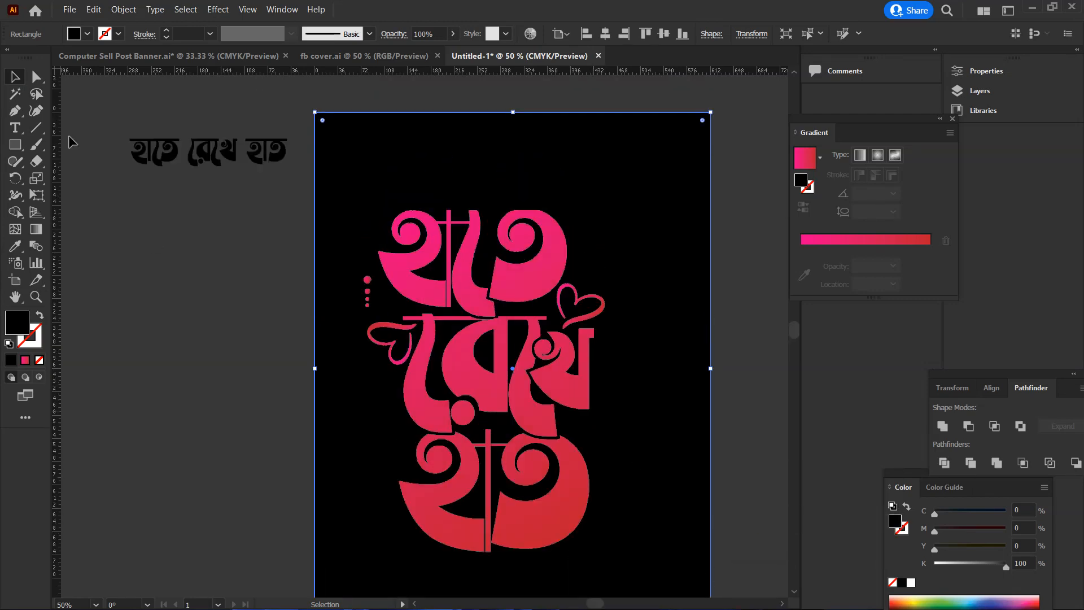
{"action": "scroll", "coordinate": [352, 131], "scroll_direction": "down", "scroll_amount": 1}
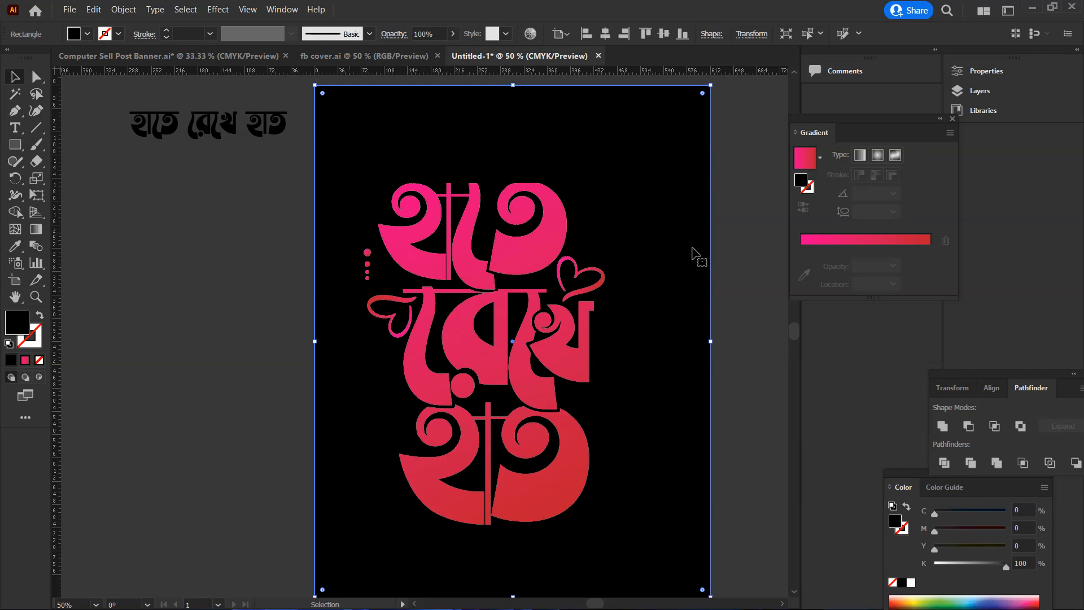
Lock the black background rectangle
{"action": "left_click", "coordinate": [734, 267]}
{"action": "left_click", "coordinate": [643, 236]}
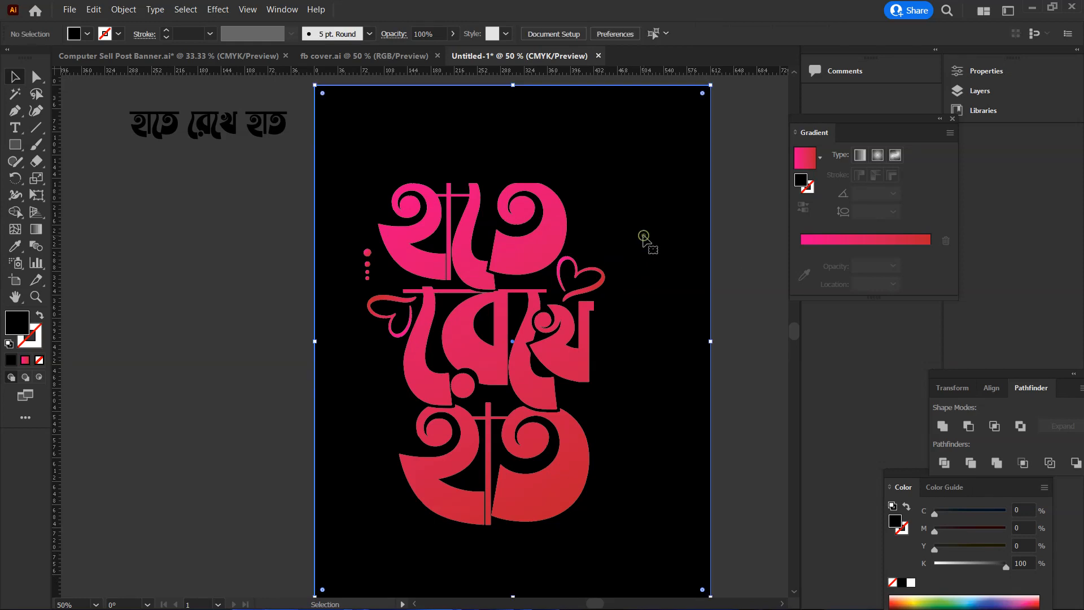
{"action": "key", "text": "ctrl+2"}
Move the lettering with its hearts and dots together slightly right and up to center it on the black background
{"action": "left_click_drag", "start_coordinate": [335, 157], "coordinate": [653, 557]}
{"action": "left_click_drag", "start_coordinate": [553, 471], "coordinate": [585, 431]}
{"action": "scroll", "coordinate": [727, 409], "scroll_direction": "up", "scroll_amount": 2}
{"action": "left_click", "coordinate": [727, 411]}
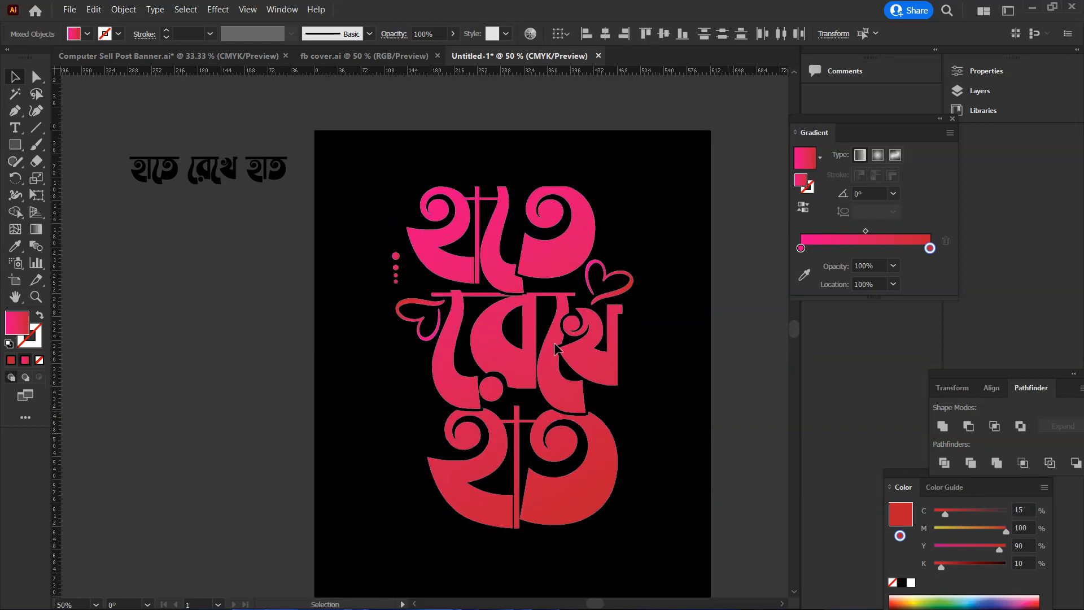
Ungroup the gradient হাতে রেখে হাত lettering into its separate shapes
{"action": "left_click", "coordinate": [476, 307], "text": "ctrl"}
{"action": "left_click", "coordinate": [342, 254], "text": "ctrl"}
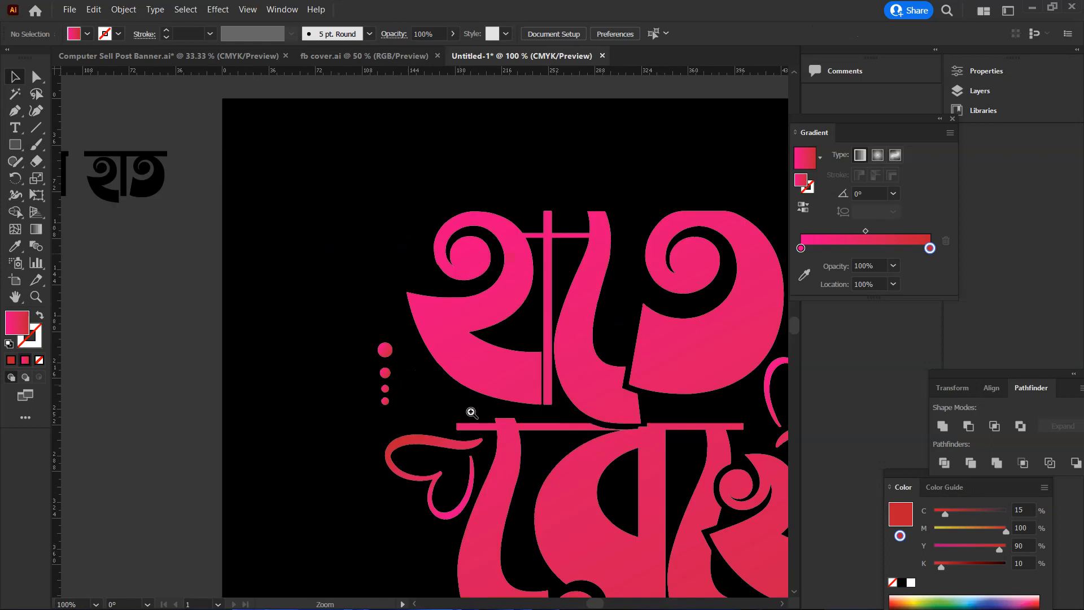
{"action": "scroll", "coordinate": [650, 407], "scroll_direction": "down", "scroll_amount": 6}
{"action": "scroll", "coordinate": [649, 407], "scroll_direction": "right", "scroll_amount": 3}
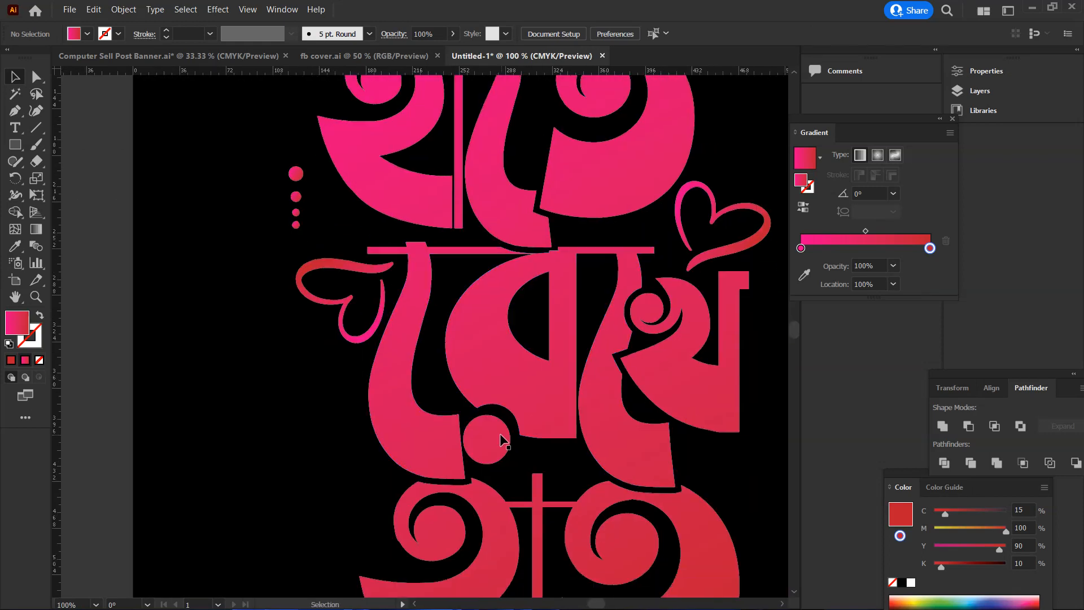
{"action": "left_click", "coordinate": [537, 411]}
{"action": "right_click", "coordinate": [524, 328]}
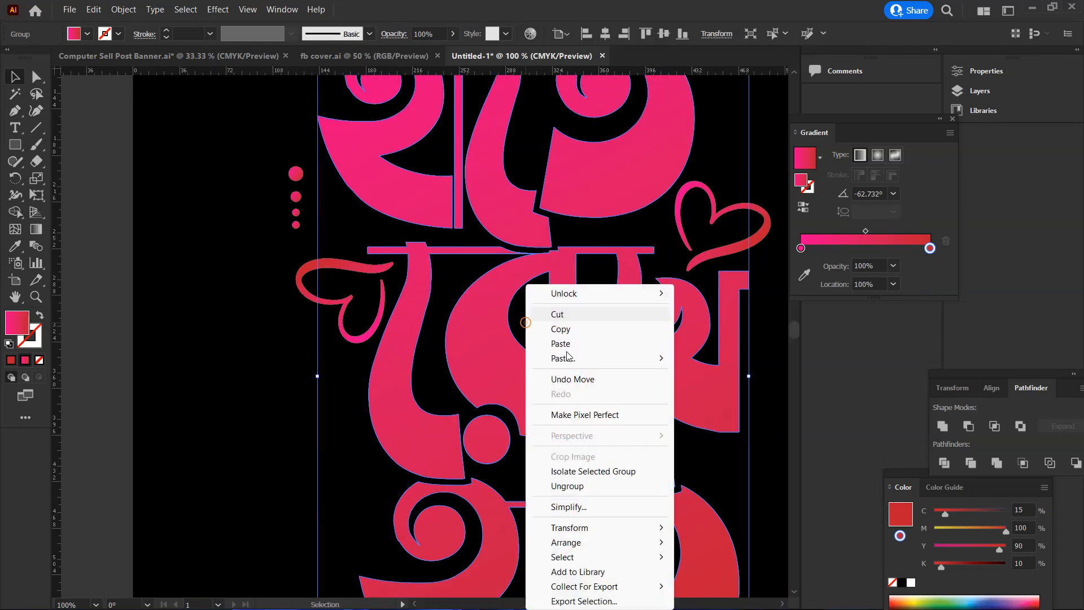
{"action": "left_click", "coordinate": [581, 487]}
{"action": "left_click", "coordinate": [384, 415]}
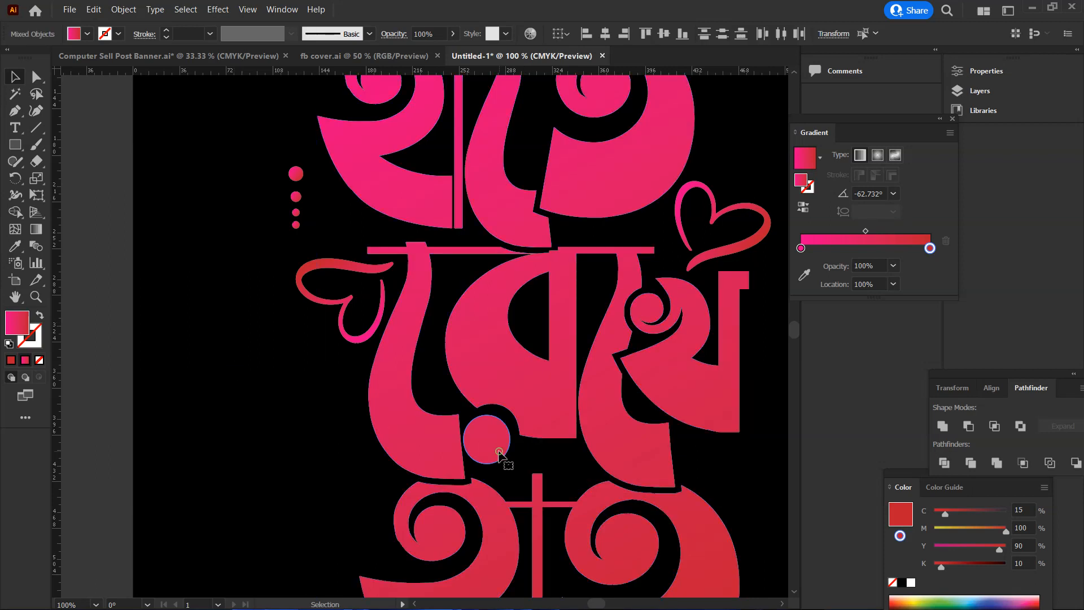
Fill the round dot under রেখে and the heart beside its upper end with white
{"action": "left_click", "coordinate": [355, 275], "text": "shift"}
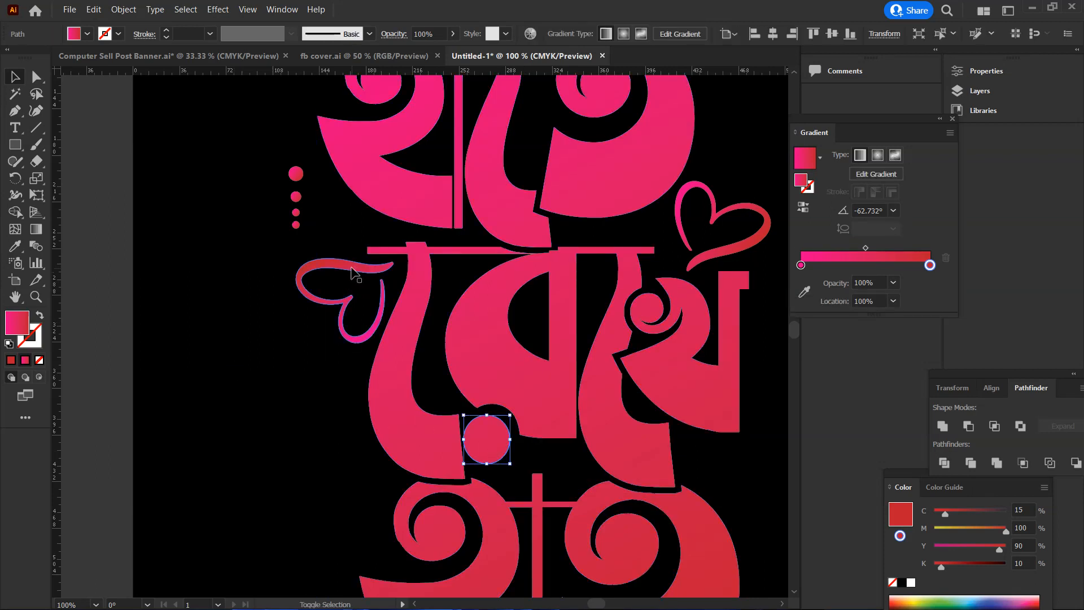
{"action": "left_click", "coordinate": [710, 214], "text": "shift"}
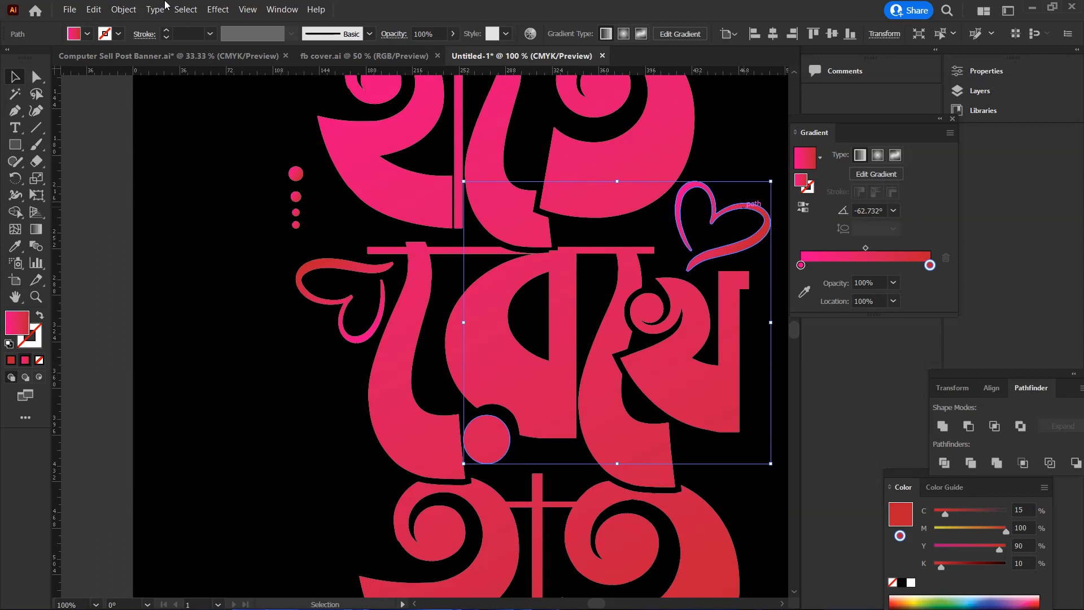
{"action": "left_click", "coordinate": [87, 34]}
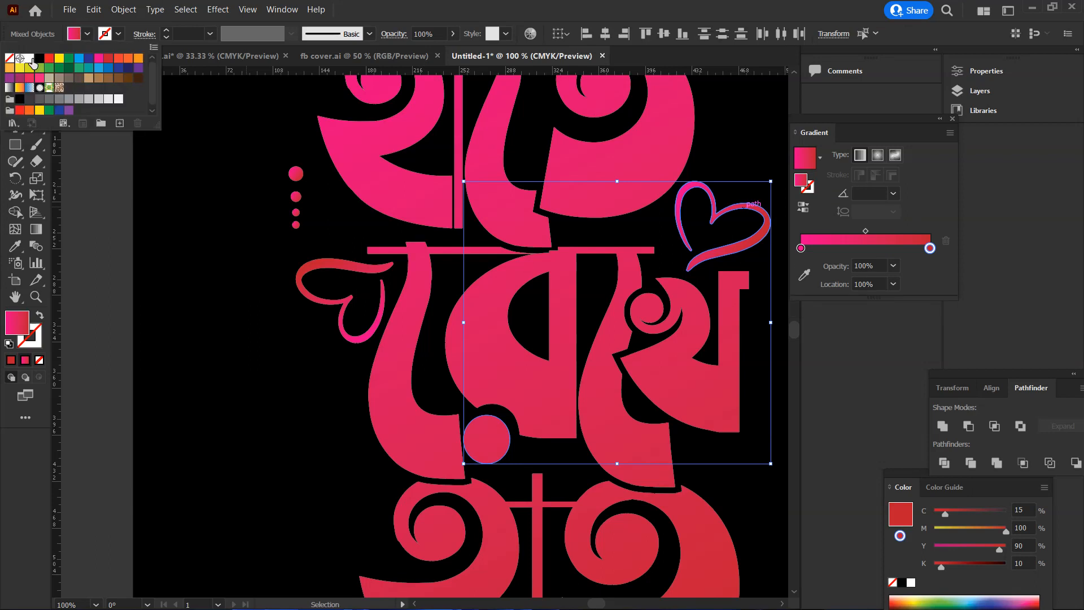
{"action": "left_click", "coordinate": [30, 58]}
{"action": "left_click", "coordinate": [201, 372]}
{"action": "scroll", "coordinate": [294, 394], "scroll_direction": "up", "scroll_amount": 1}
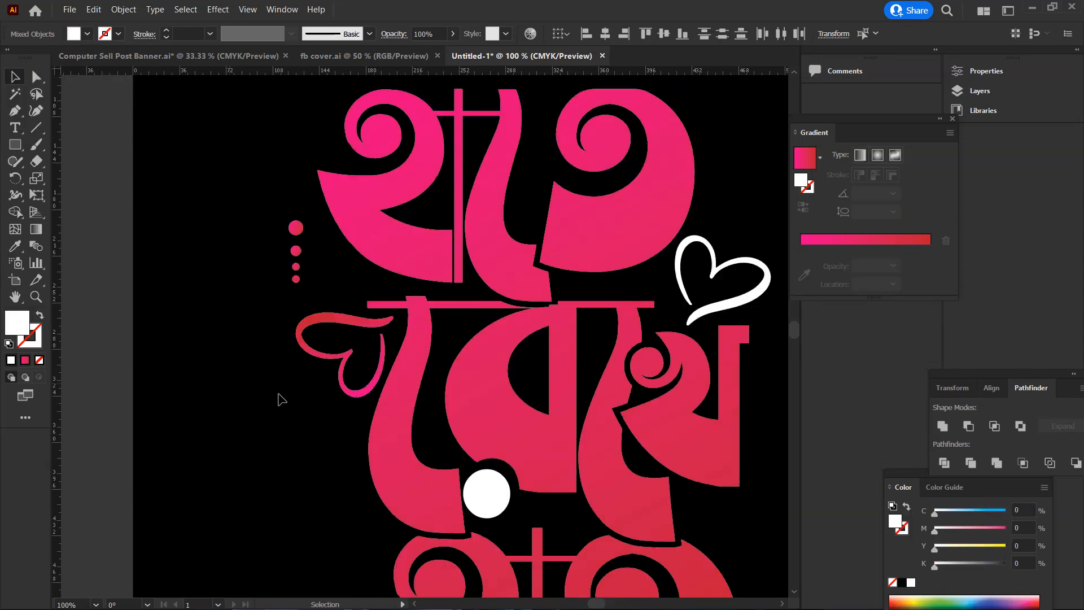
Fill the column of four small dots beside হাতে with white
{"action": "left_click", "coordinate": [410, 306], "text": "ctrl"}
{"action": "left_click_drag", "start_coordinate": [271, 190], "coordinate": [235, 307]}
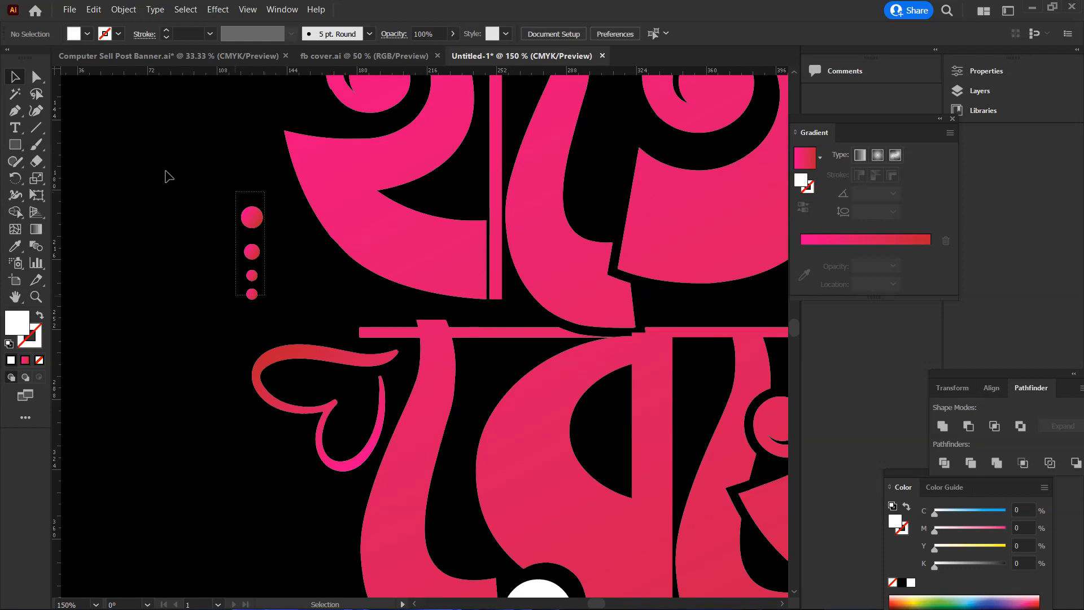
{"action": "left_click", "coordinate": [87, 35]}
{"action": "left_click", "coordinate": [30, 58]}
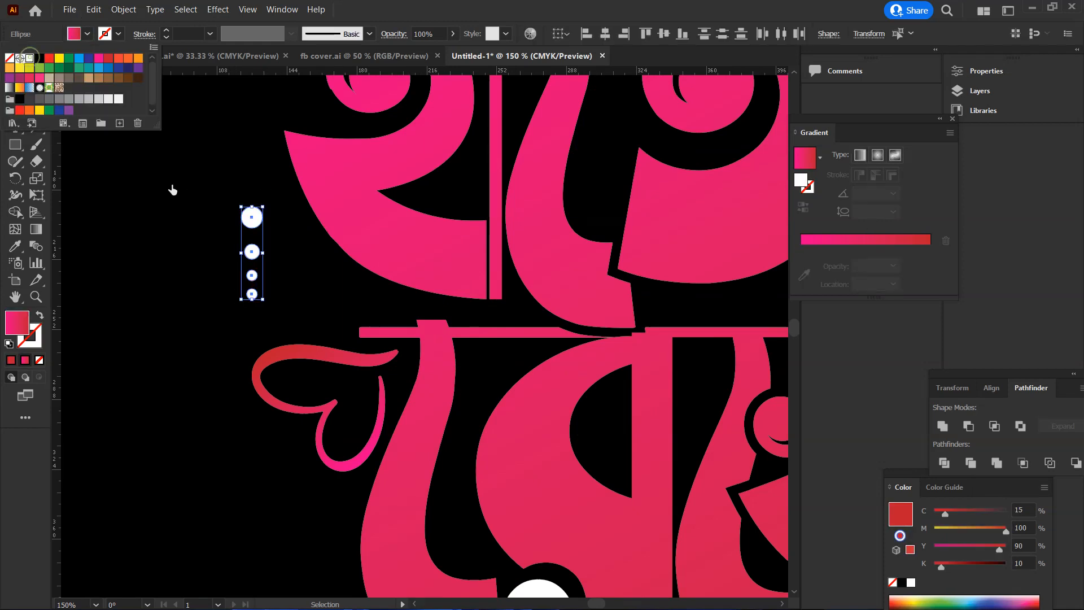
{"action": "left_click", "coordinate": [171, 183]}
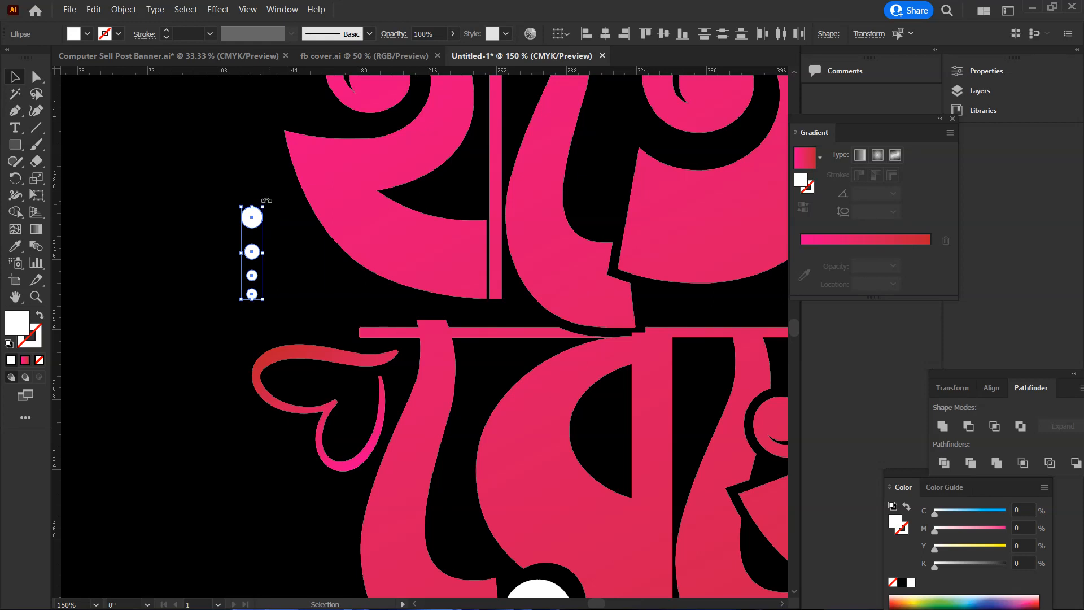
Move the dot column aside and place copies of a large, a small and a medium dot along the lower-left curve of হা
{"action": "left_click_drag", "start_coordinate": [252, 226], "coordinate": [336, 275]}
{"action": "left_click", "coordinate": [213, 244]}
{"action": "left_click", "coordinate": [166, 254]}
{"action": "left_click", "coordinate": [213, 285]}
{"action": "left_click_drag", "start_coordinate": [162, 309], "coordinate": [319, 256]}
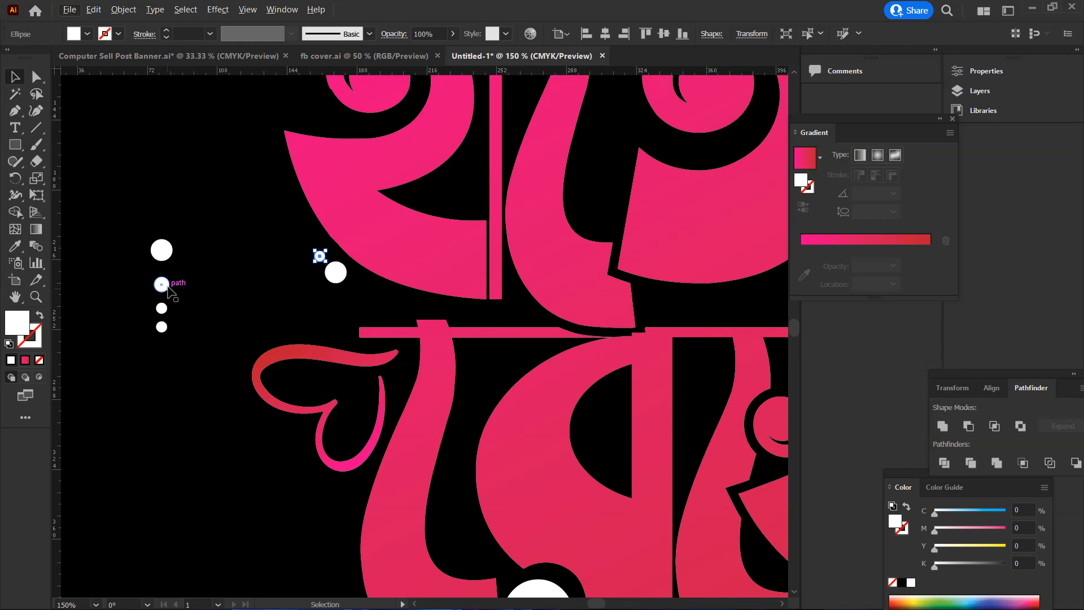
{"action": "left_click_drag", "start_coordinate": [161, 284], "coordinate": [309, 239]}
Rotate the column of four white dots to a diagonal and bring it next to the three curve dots
{"action": "left_click_drag", "start_coordinate": [139, 234], "coordinate": [199, 350]}
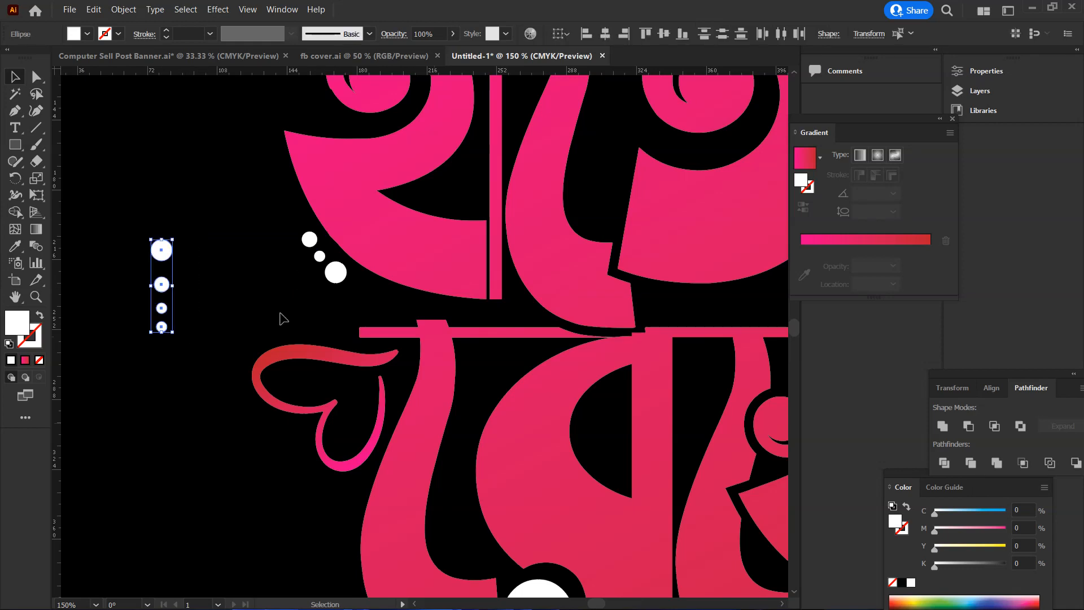
{"action": "left_click_drag", "start_coordinate": [165, 260], "coordinate": [273, 278]}
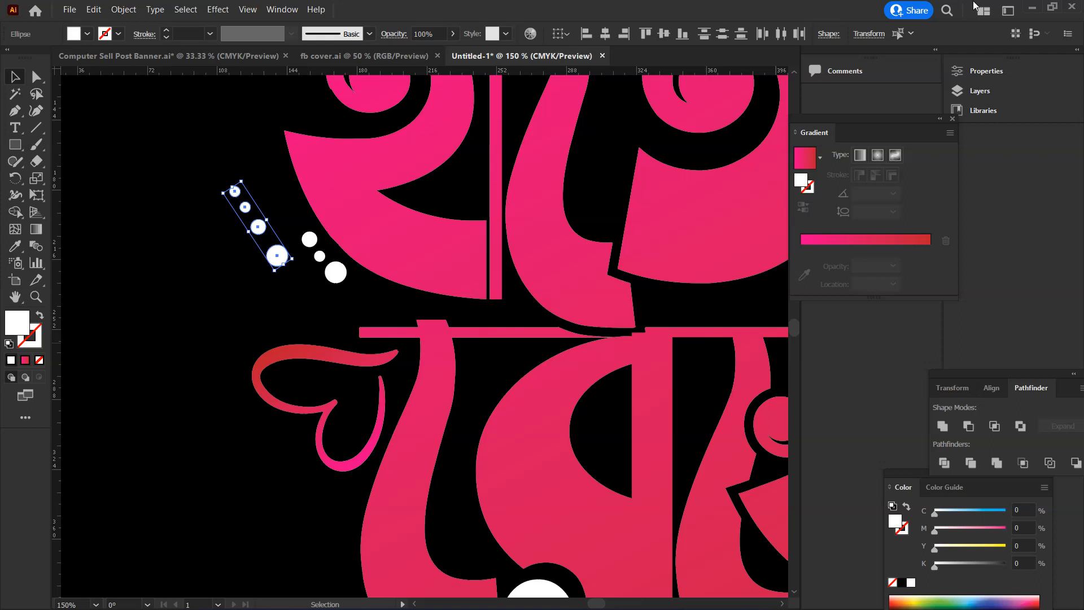
{"action": "left_click", "coordinate": [1033, 7]}
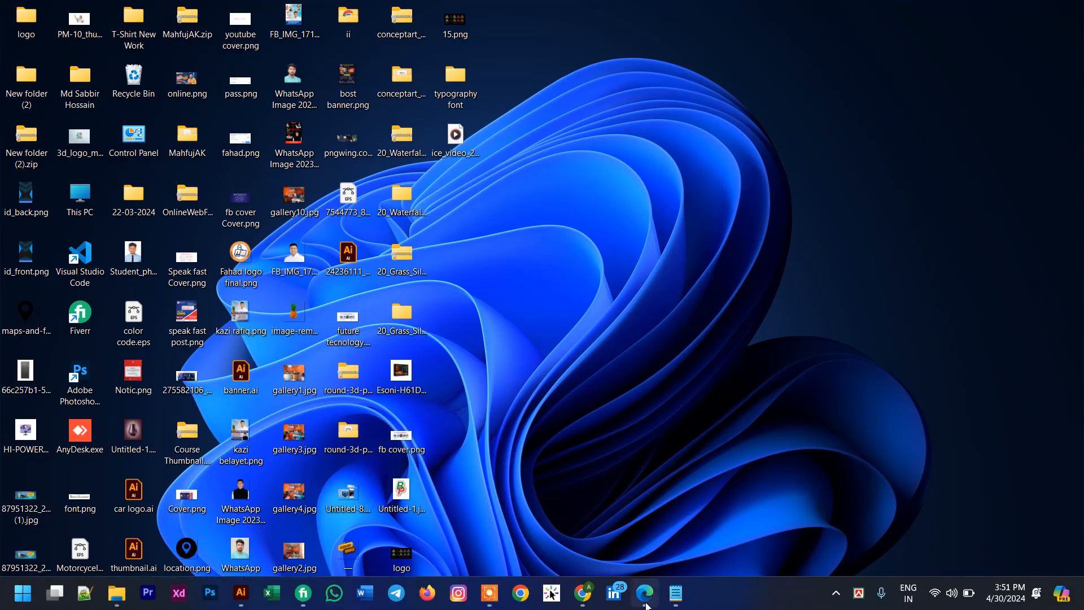
{"action": "mouse_move", "coordinate": [649, 596]}
{"action": "left_click", "coordinate": [704, 469]}
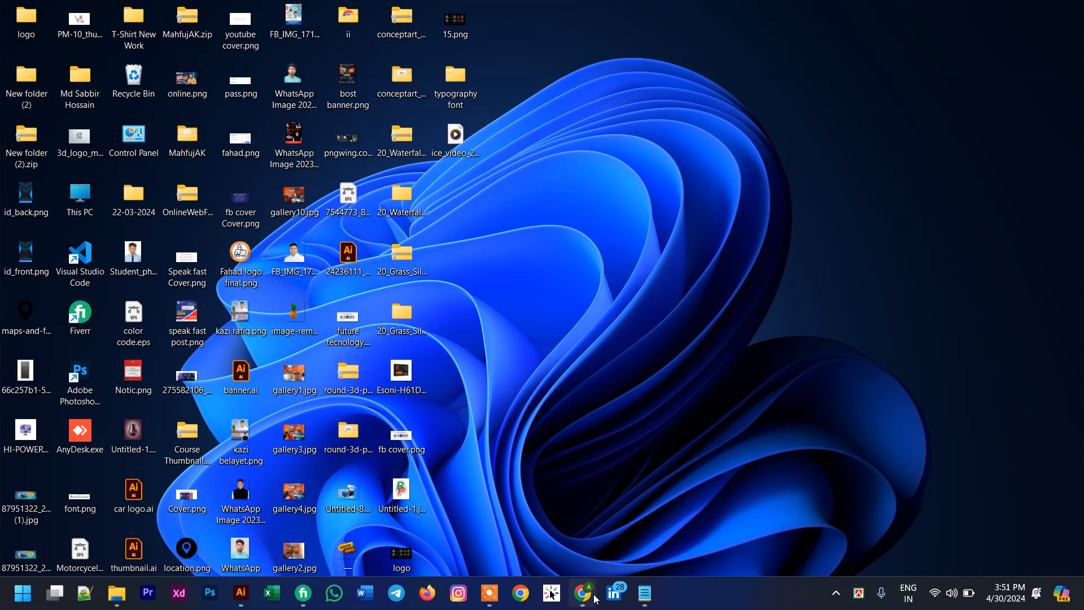
{"action": "mouse_move", "coordinate": [596, 599]}
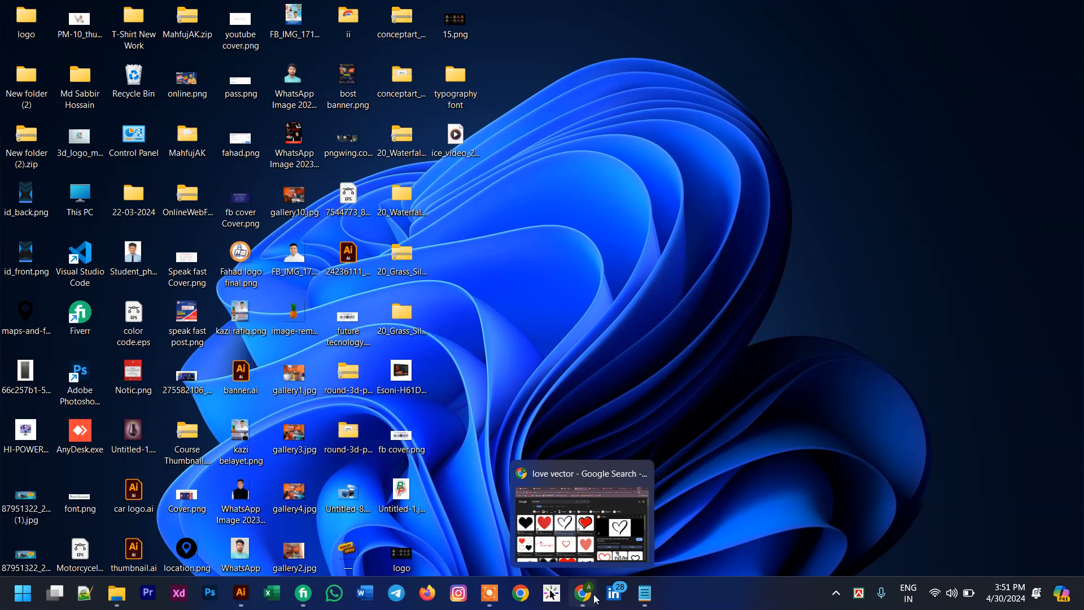
{"action": "left_click", "coordinate": [249, 594]}
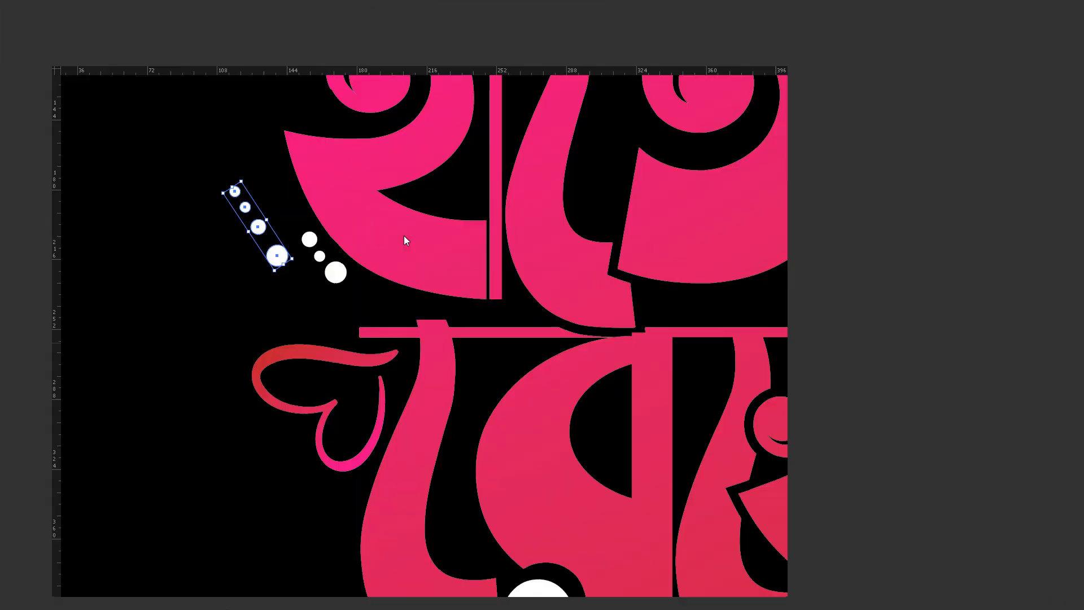
Attach the rotated four-dot row to the upper end of the three dots, making one chain along the letter's curve
{"action": "scroll", "coordinate": [282, 377], "scroll_direction": "up", "scroll_amount": 3}
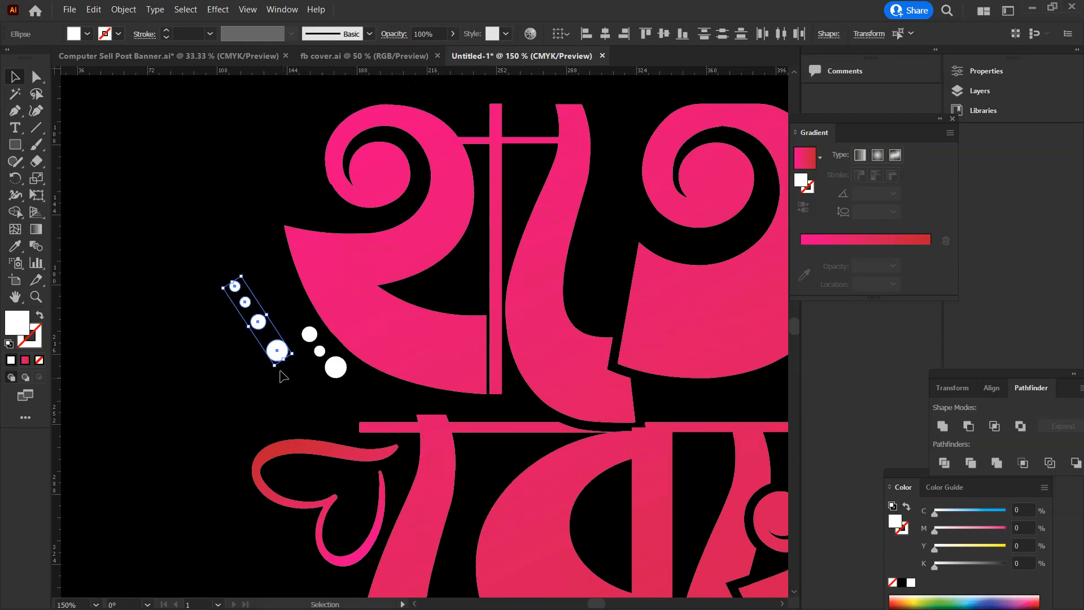
{"action": "left_click_drag", "start_coordinate": [274, 356], "coordinate": [295, 316]}
{"action": "left_click", "coordinate": [225, 289]}
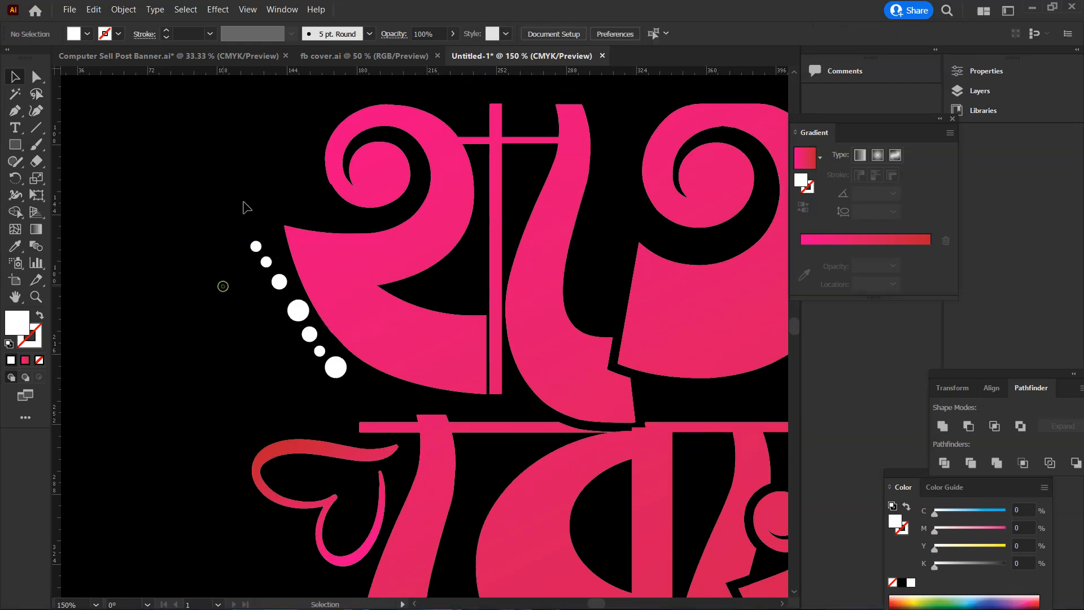
Rotate the three uppermost dots of the chain slightly and shift them closer so they follow the letter's curve
{"action": "scroll", "coordinate": [236, 200], "scroll_direction": "down", "scroll_amount": 1}
{"action": "left_click_drag", "start_coordinate": [232, 196], "coordinate": [291, 240]}
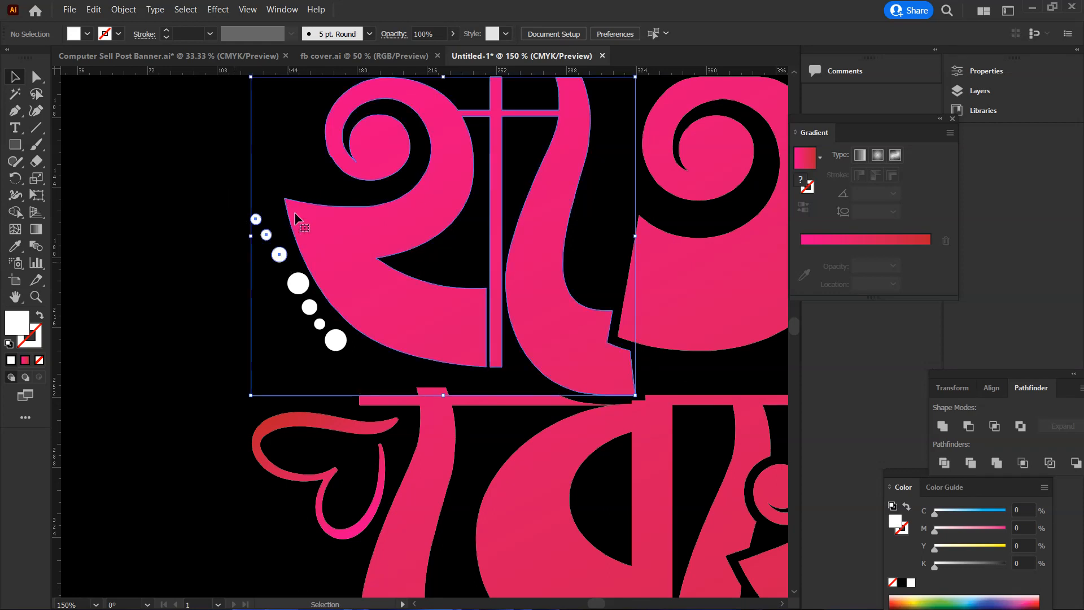
{"action": "left_click", "coordinate": [270, 221]}
{"action": "left_click", "coordinate": [255, 219]}
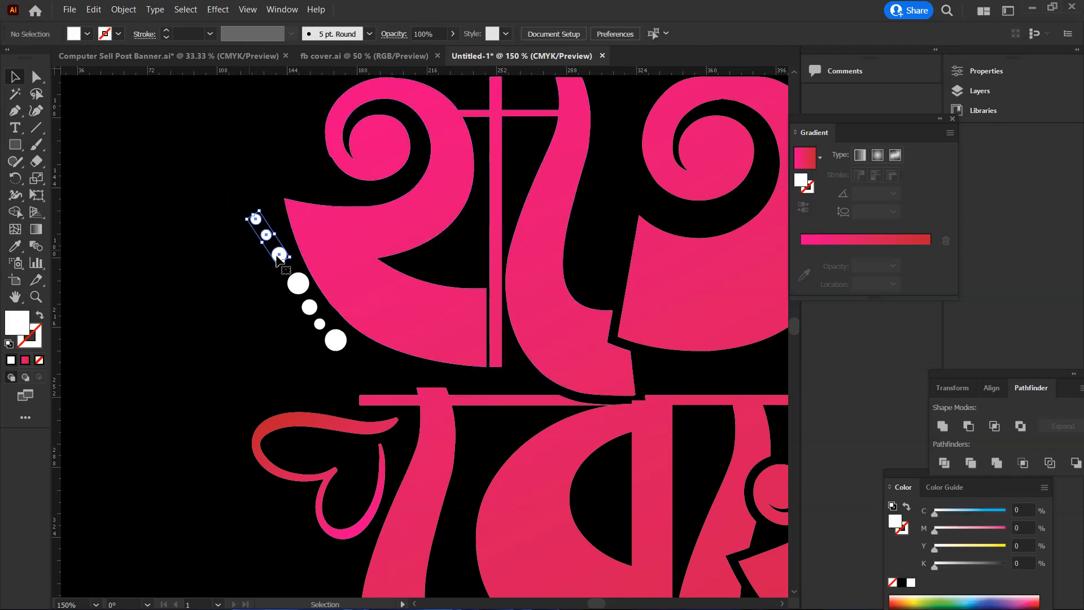
{"action": "left_click_drag", "start_coordinate": [254, 203], "coordinate": [261, 205]}
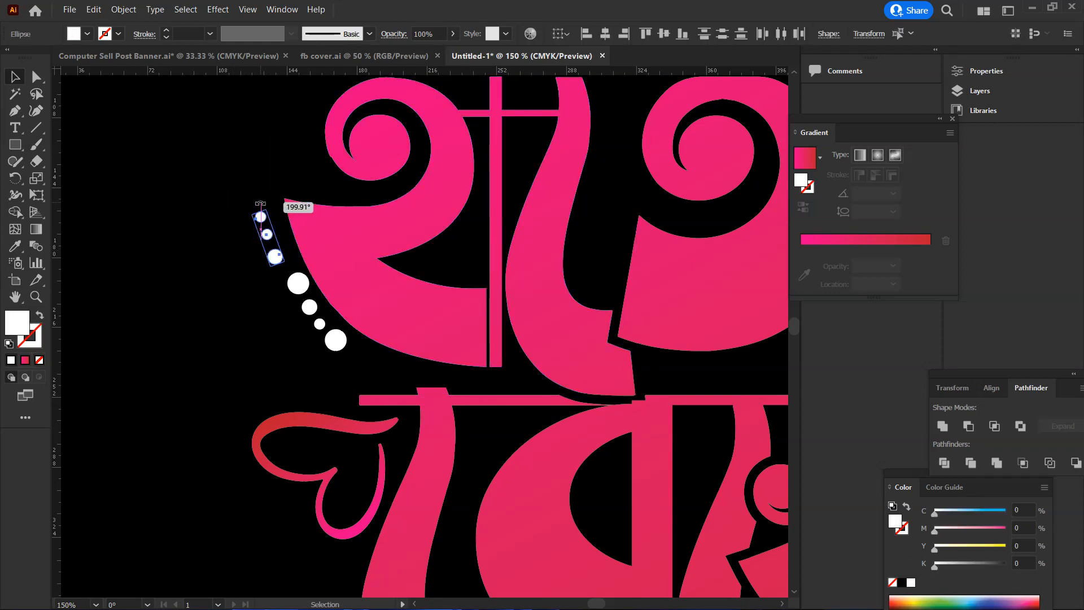
{"action": "left_click_drag", "start_coordinate": [276, 257], "coordinate": [279, 262]}
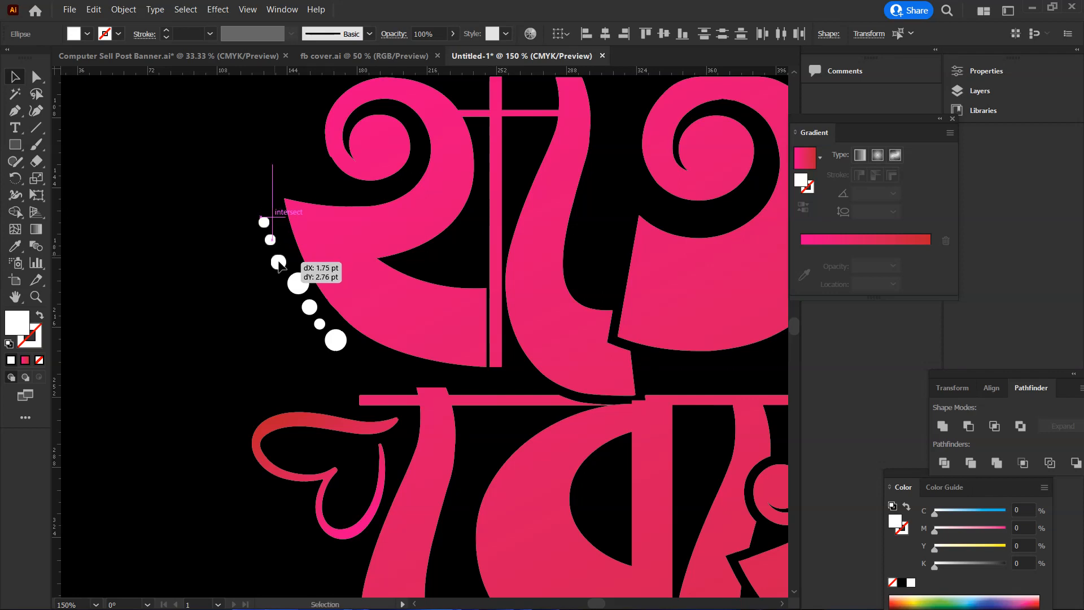
{"action": "left_click", "coordinate": [249, 210]}
Duplicate the whole seven-dot chain as a second row on its outer side, slightly lower
{"action": "left_click_drag", "start_coordinate": [325, 330], "coordinate": [356, 364]}
{"action": "left_click", "coordinate": [405, 322], "text": "shift"}
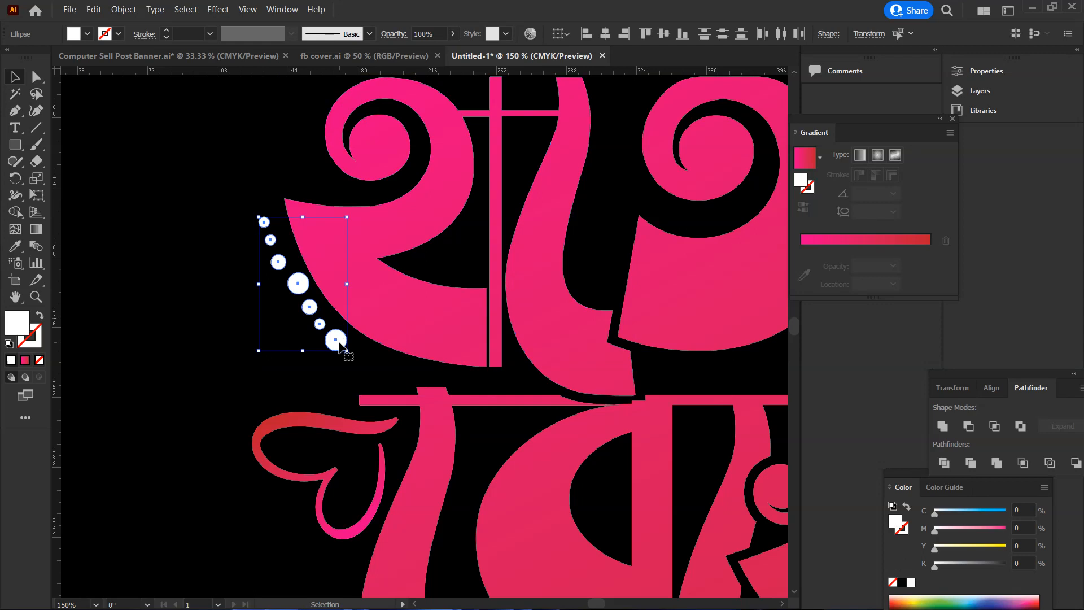
{"action": "left_click_drag", "start_coordinate": [334, 349], "coordinate": [316, 326]}
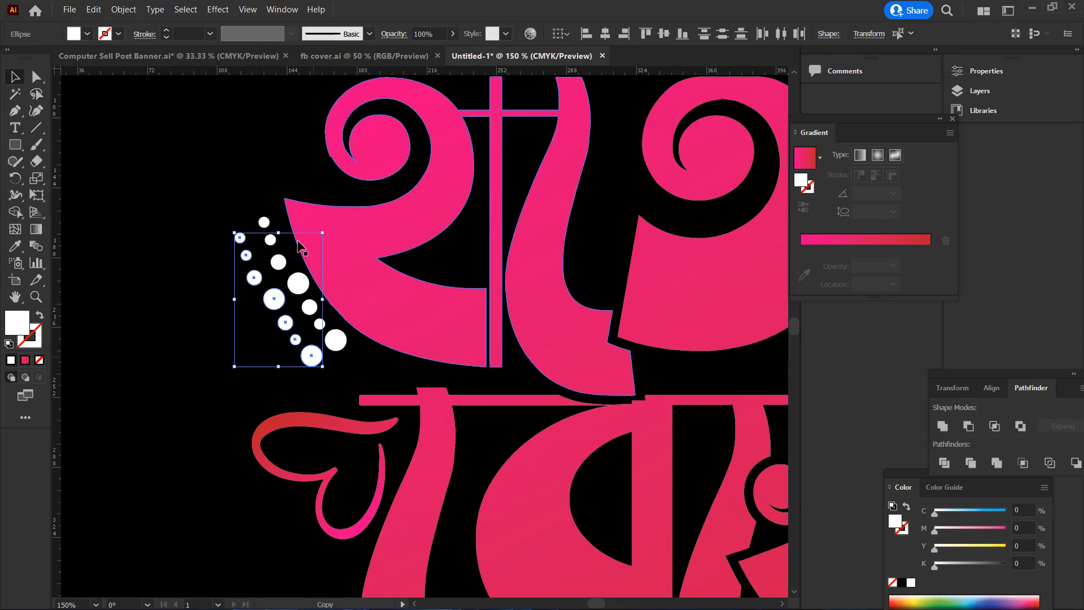
{"action": "left_click", "coordinate": [260, 332]}
Put the outer row's large middle dot at its upper end in place of the small dot, filling the gap with a small dot
{"action": "left_click", "coordinate": [275, 298]}
{"action": "left_click_drag", "start_coordinate": [274, 301], "coordinate": [237, 220]}
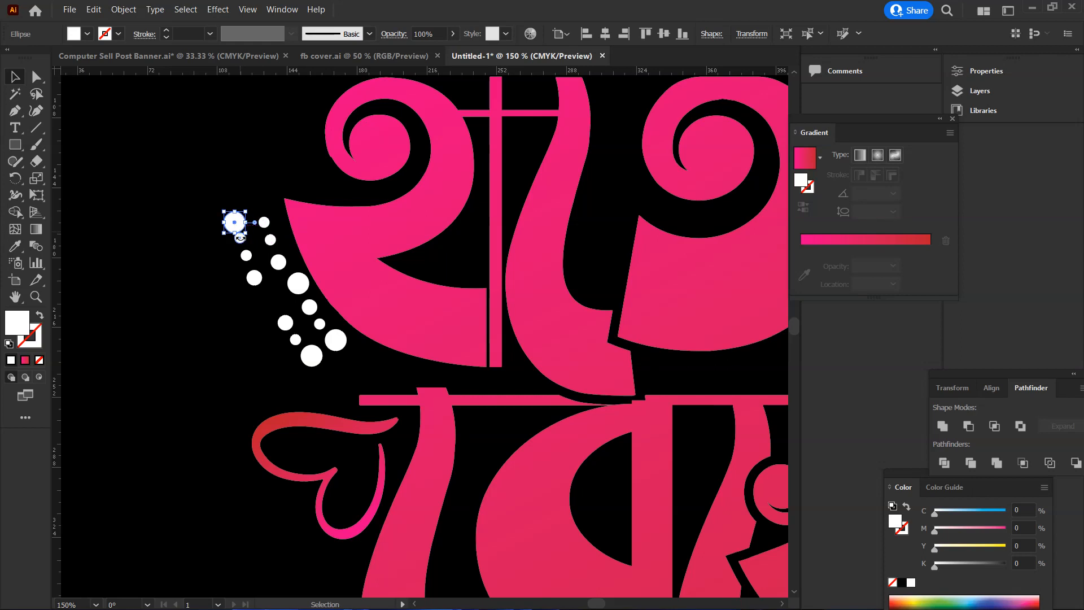
{"action": "left_click", "coordinate": [288, 259], "text": "ctrl"}
{"action": "left_click", "coordinate": [520, 399], "text": "ctrl"}
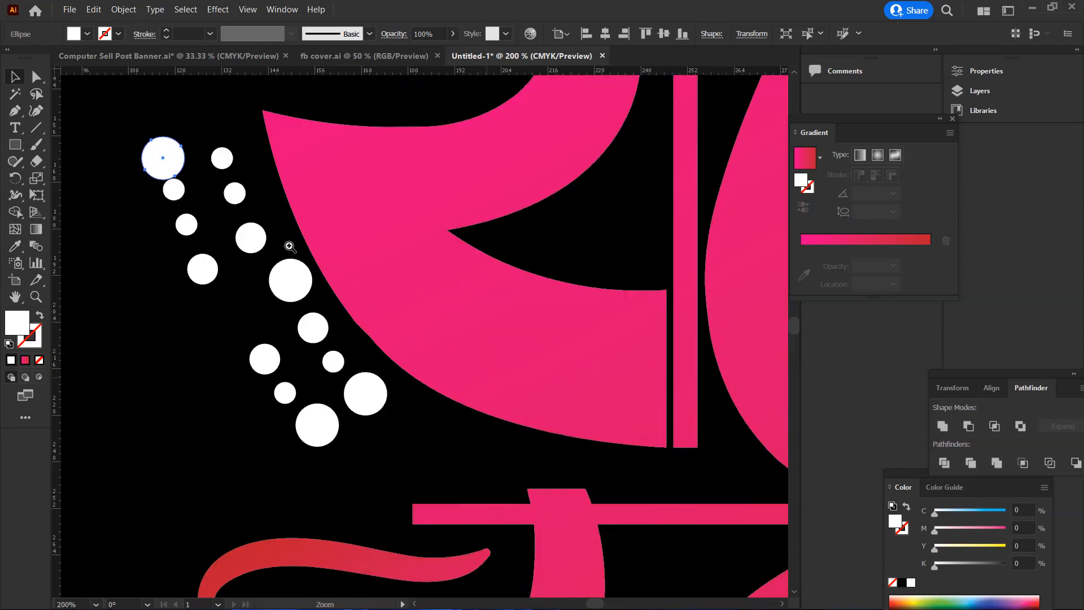
{"action": "left_click", "coordinate": [174, 191]}
{"action": "left_click_drag", "start_coordinate": [173, 191], "coordinate": [233, 320]}
{"action": "left_click", "coordinate": [181, 196]}
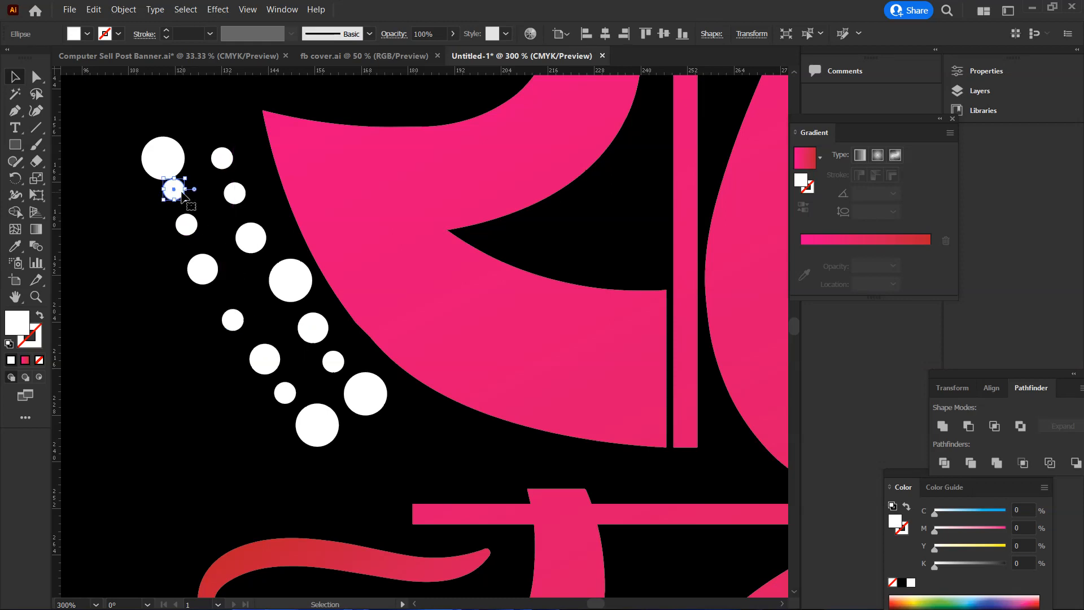
{"action": "left_click_drag", "start_coordinate": [172, 172], "coordinate": [178, 196]}
Replace the medium dot in the lower part of the outer row with a copy of the inner row's large dot
{"action": "left_click", "coordinate": [289, 287]}
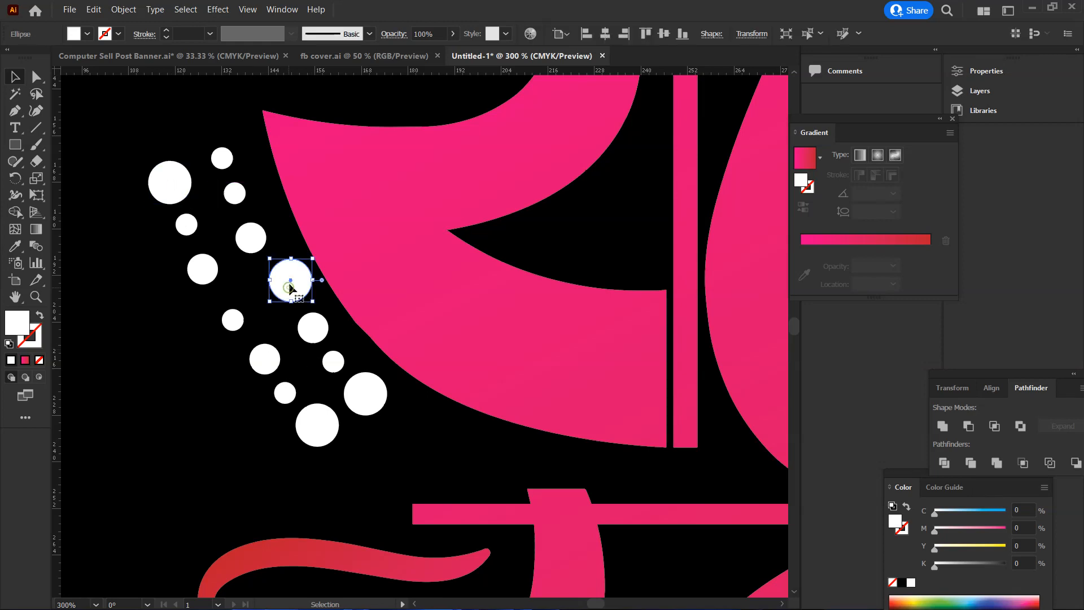
{"action": "left_click_drag", "start_coordinate": [265, 359], "coordinate": [201, 365]}
{"action": "left_click_drag", "start_coordinate": [282, 281], "coordinate": [270, 362]}
{"action": "key", "text": "ctrl+z"}
{"action": "left_click_drag", "start_coordinate": [291, 282], "coordinate": [256, 351]}
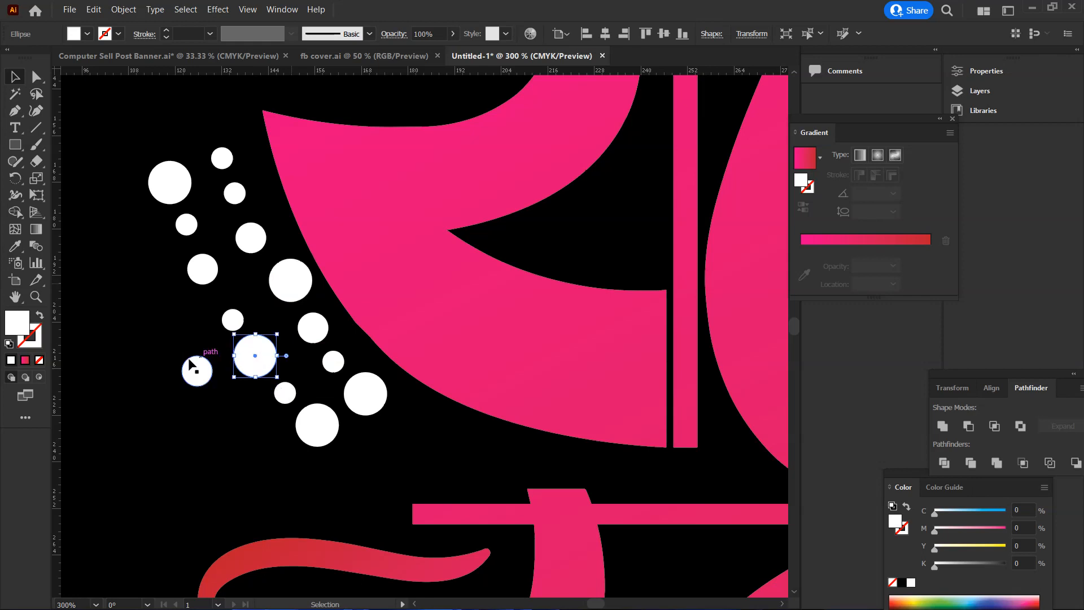
Move the spare medium dot to the upper end of the inner row, over the small dot there
{"action": "left_click_drag", "start_coordinate": [194, 364], "coordinate": [236, 198]}
{"action": "left_click", "coordinate": [223, 161]}
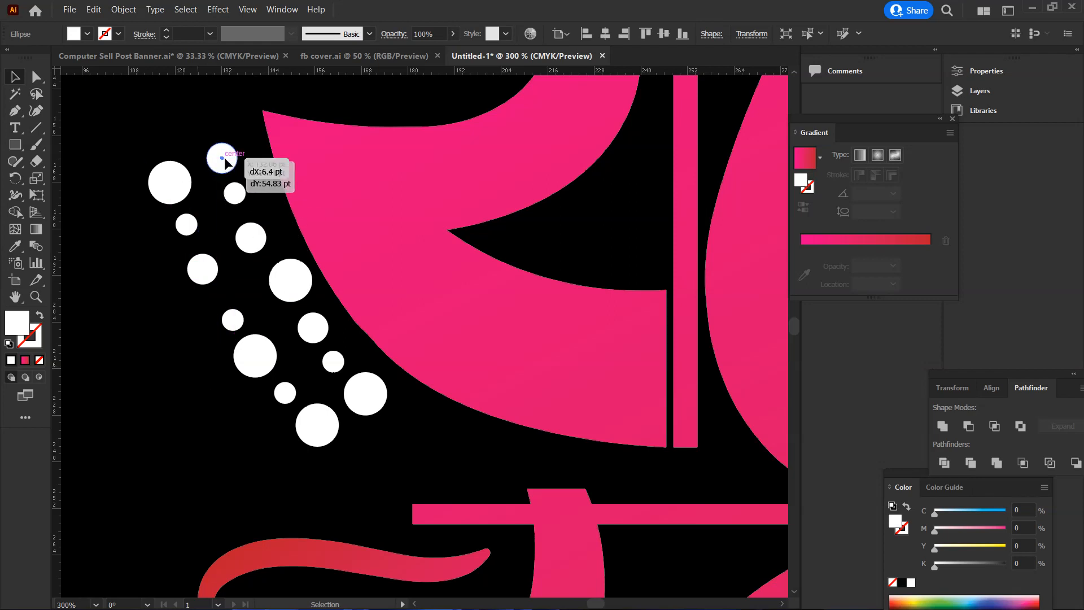
{"action": "left_click", "coordinate": [193, 316]}
{"action": "left_click", "coordinate": [311, 334], "text": "ctrl+alt"}
{"action": "left_click", "coordinate": [311, 335], "text": "ctrl+alt"}
Duplicate the complete double row of white dots to the black area right of the lettering, between রেখে and হাত
{"action": "left_click", "coordinate": [681, 333], "text": "ctrl+alt"}
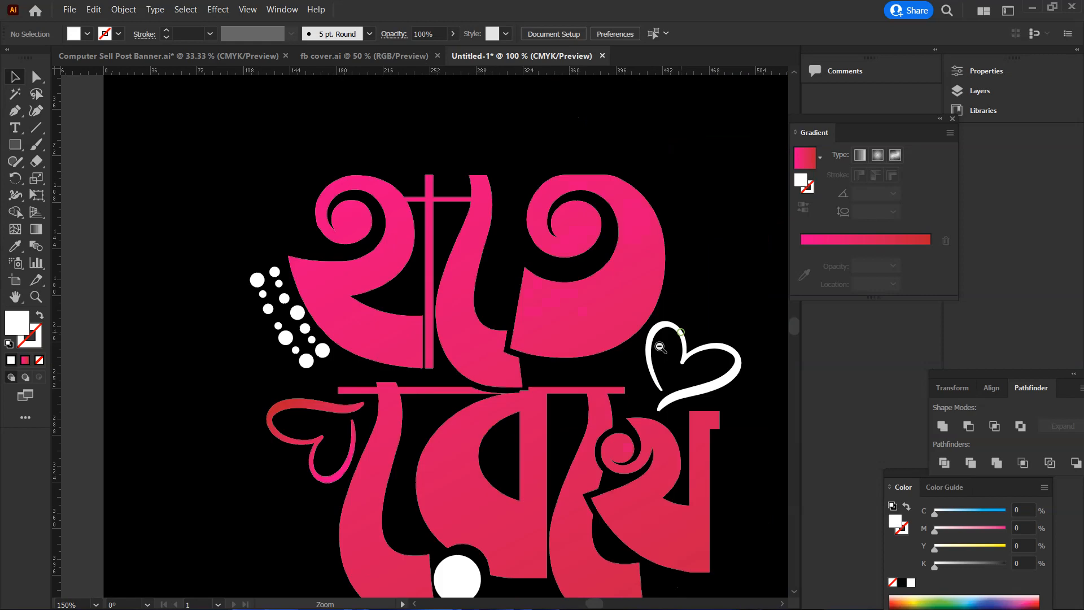
{"action": "left_click", "coordinate": [643, 347], "text": "ctrl+alt"}
{"action": "scroll", "coordinate": [384, 349], "scroll_direction": "down", "scroll_amount": 1}
{"action": "left_click_drag", "start_coordinate": [136, 216], "coordinate": [223, 306]}
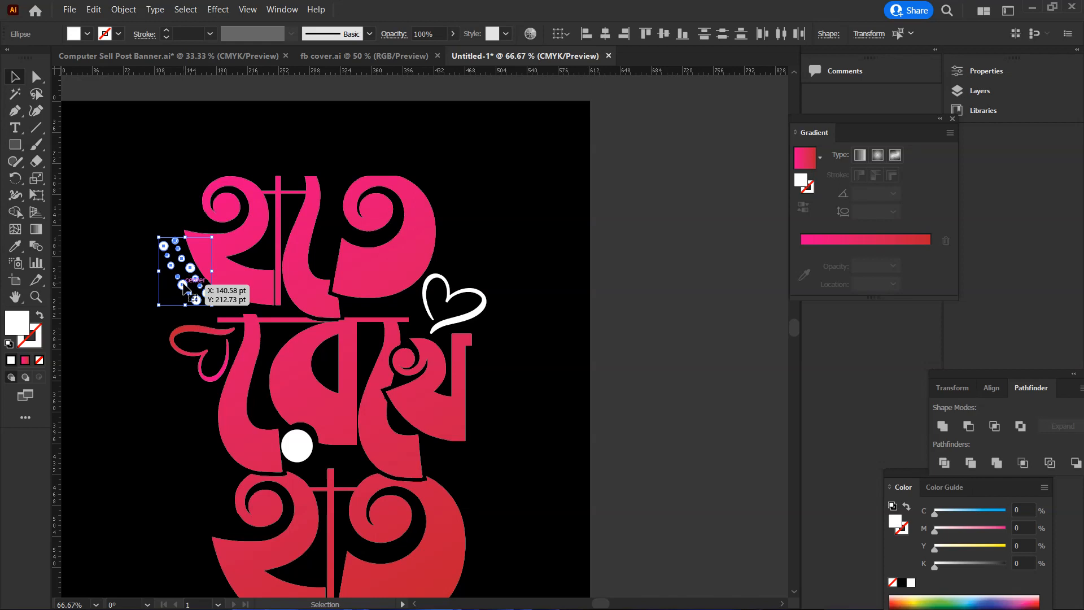
{"action": "left_click_drag", "start_coordinate": [198, 280], "coordinate": [519, 491]}
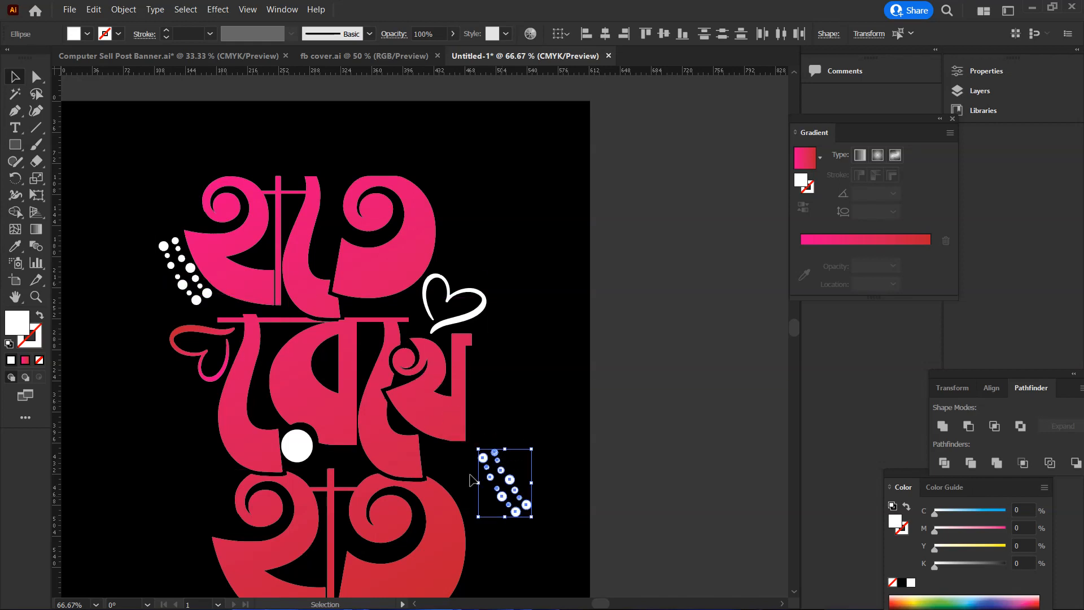
Rotate the copied double row of white dots by half a turn and place it along the upper right curve of হাত
{"action": "scroll", "coordinate": [482, 458], "scroll_direction": "down", "scroll_amount": 3}
{"action": "scroll", "coordinate": [482, 458], "scroll_direction": "down", "scroll_amount": 1}
{"action": "left_click_drag", "start_coordinate": [531, 350], "coordinate": [480, 455]}
{"action": "left_click_drag", "start_coordinate": [513, 395], "coordinate": [476, 400]}
{"action": "left_click", "coordinate": [561, 347]}
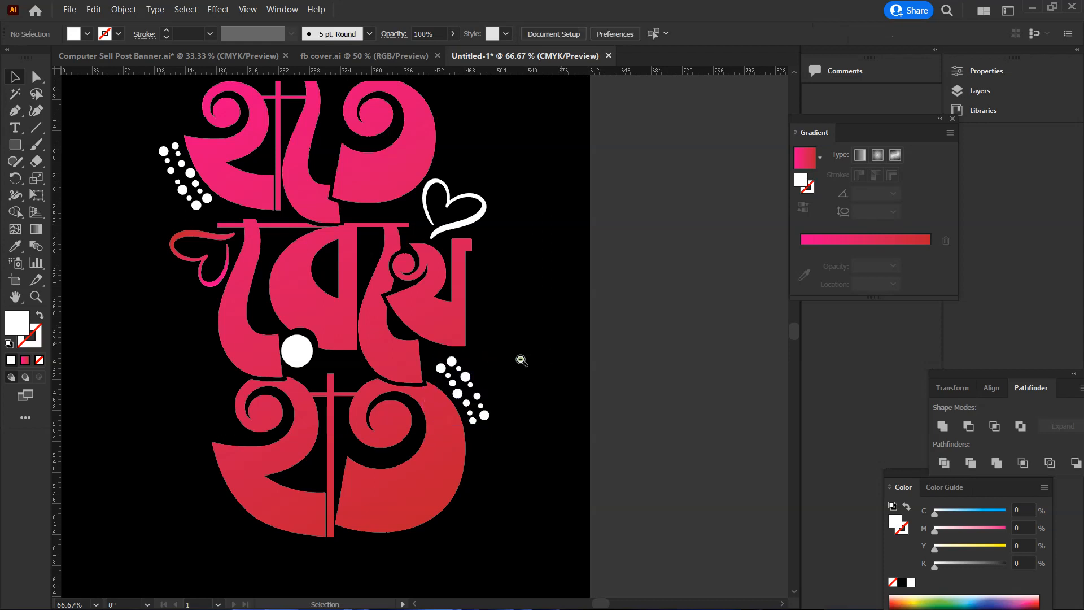
Examine the complete decorated lettering across the whole black artboard and minimise the window to show the desktop
{"action": "left_click", "coordinate": [447, 344], "text": "alt"}
{"action": "left_click", "coordinate": [423, 337]}
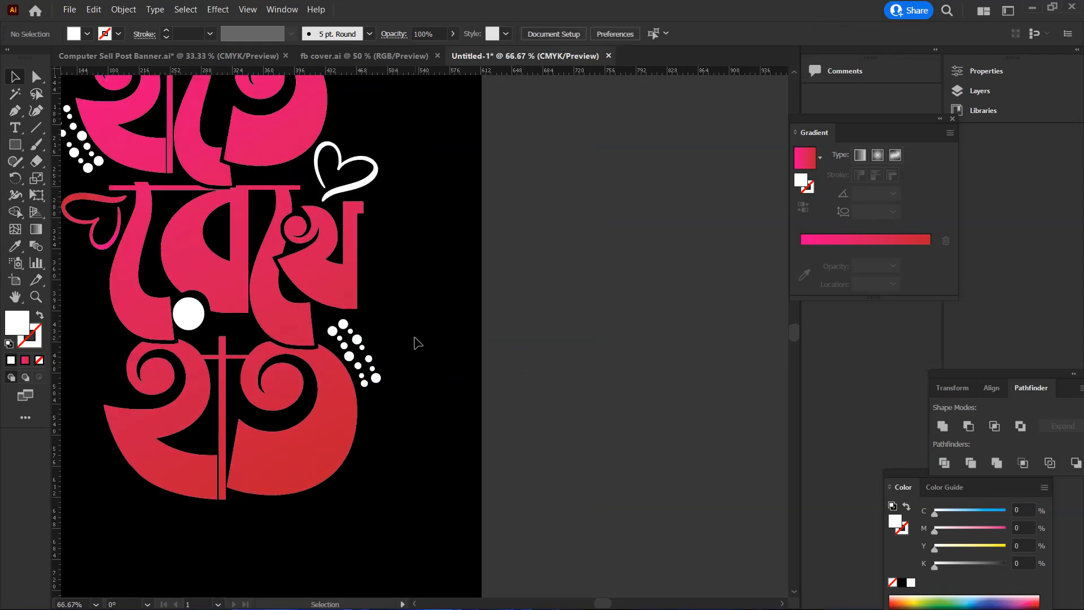
{"action": "left_click", "coordinate": [411, 342], "text": "alt"}
{"action": "left_click", "coordinate": [408, 346]}
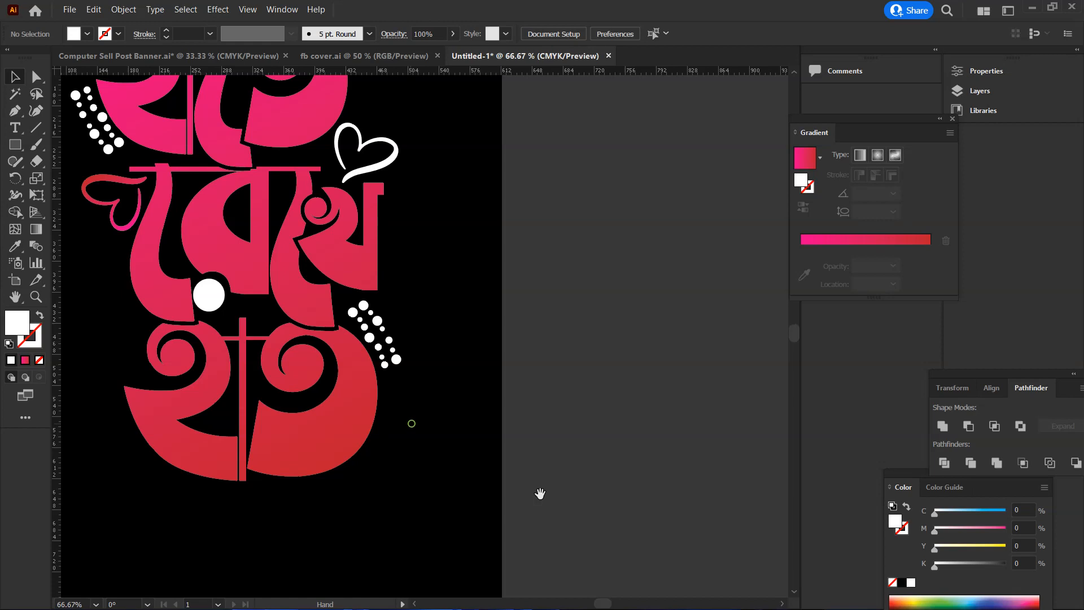
{"action": "left_click_drag", "start_coordinate": [412, 423], "coordinate": [553, 496]}
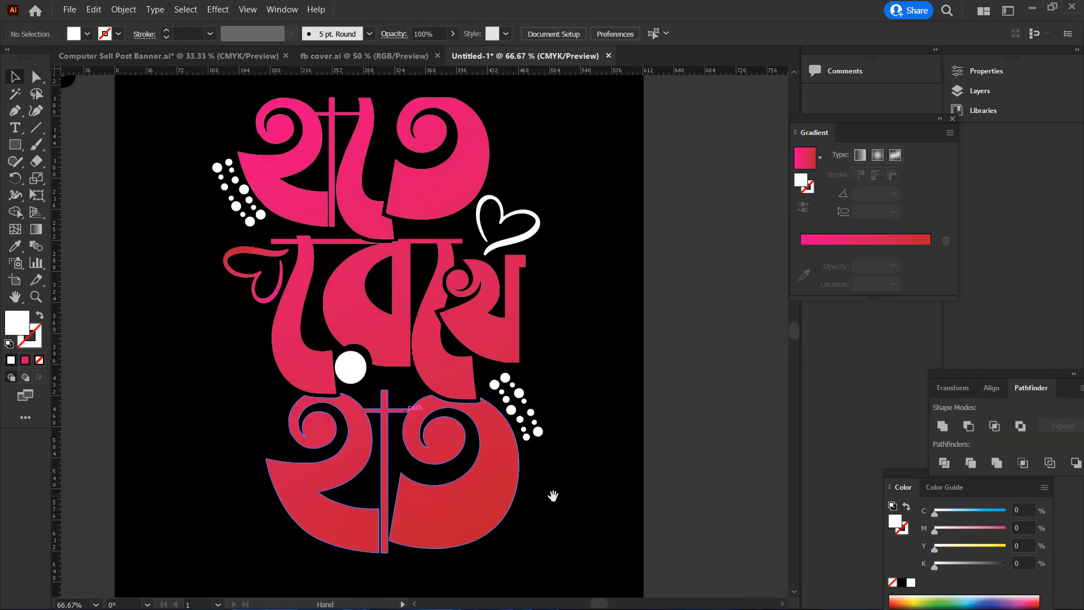
{"action": "left_click", "coordinate": [524, 466], "text": "alt"}
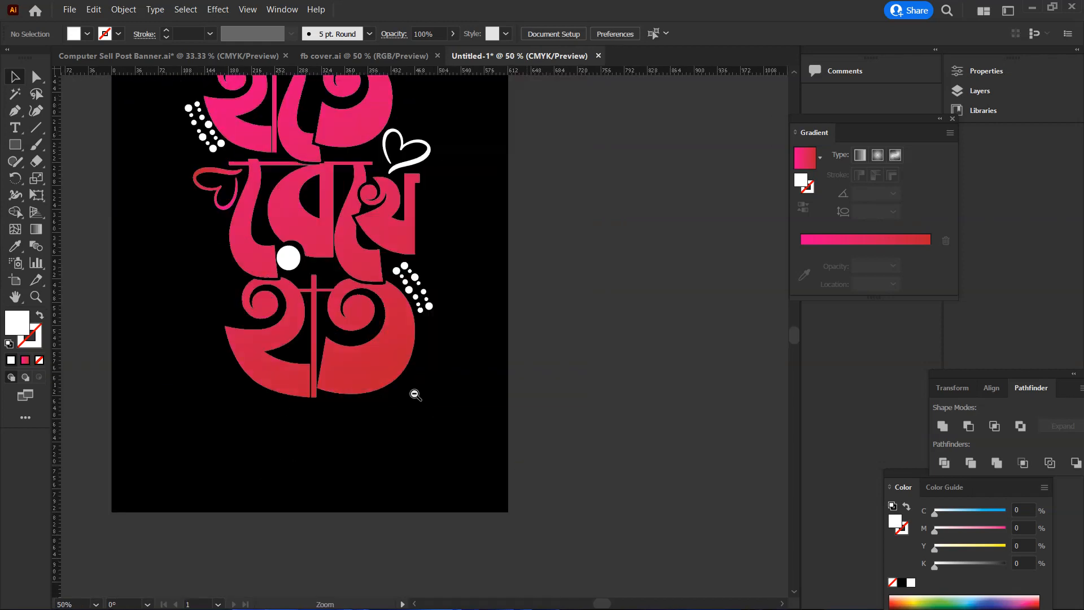
{"action": "left_click", "coordinate": [419, 400], "text": "alt"}
{"action": "scroll", "coordinate": [446, 459], "scroll_direction": "up", "scroll_amount": 3}
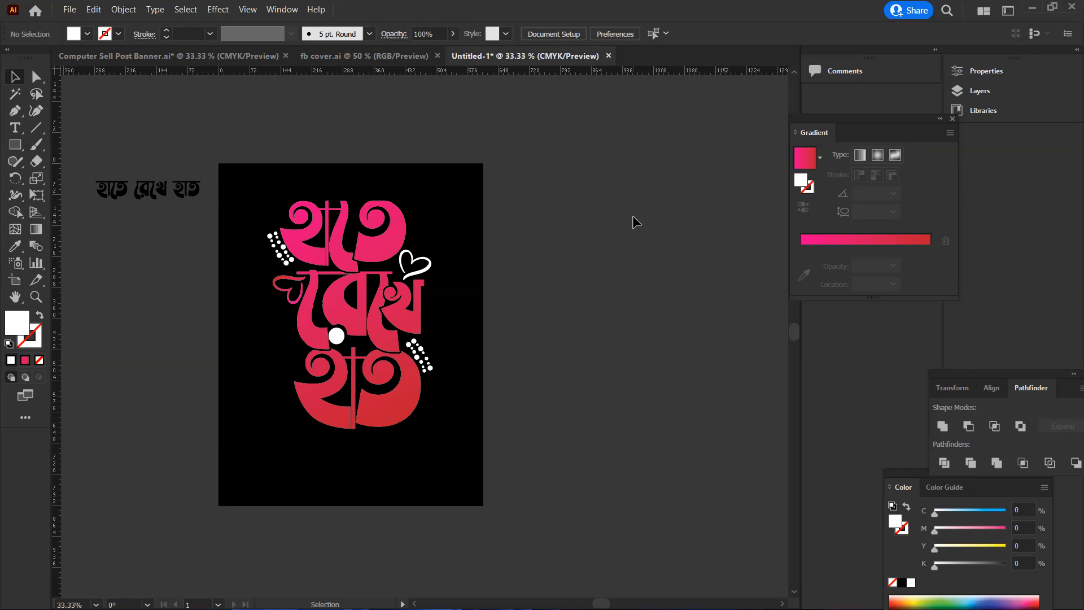
{"action": "left_click", "coordinate": [1035, 6]}
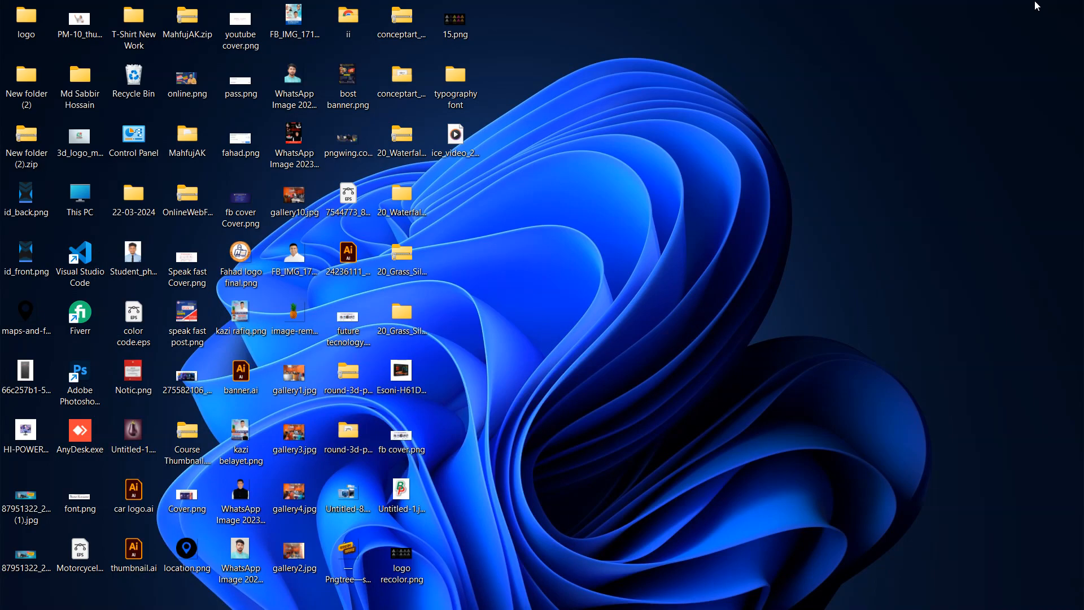